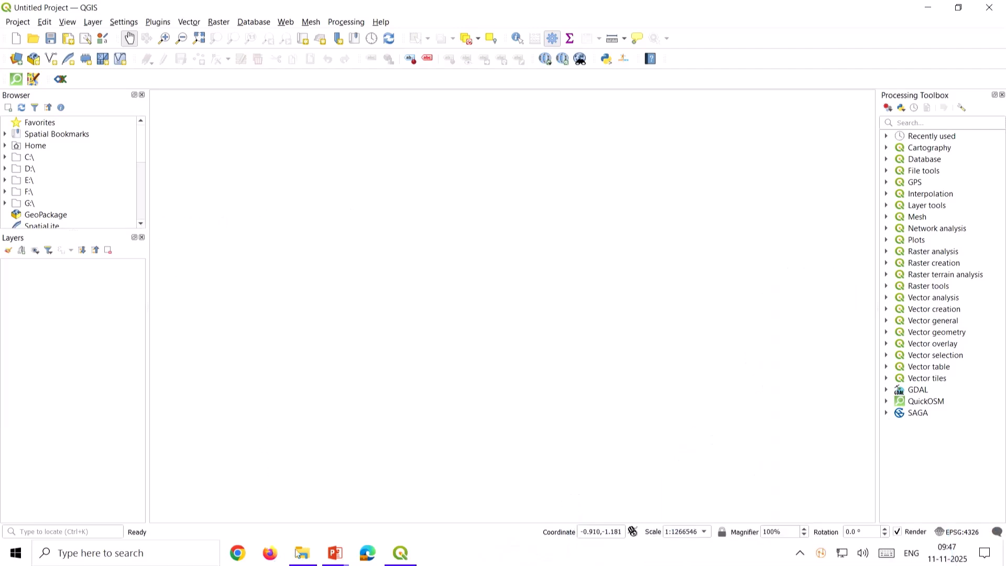
Switch to the batch proc and modeler folder in File Explorer and extract the batch proc data archive there.
mouse_move(303, 551)
click(325, 472)
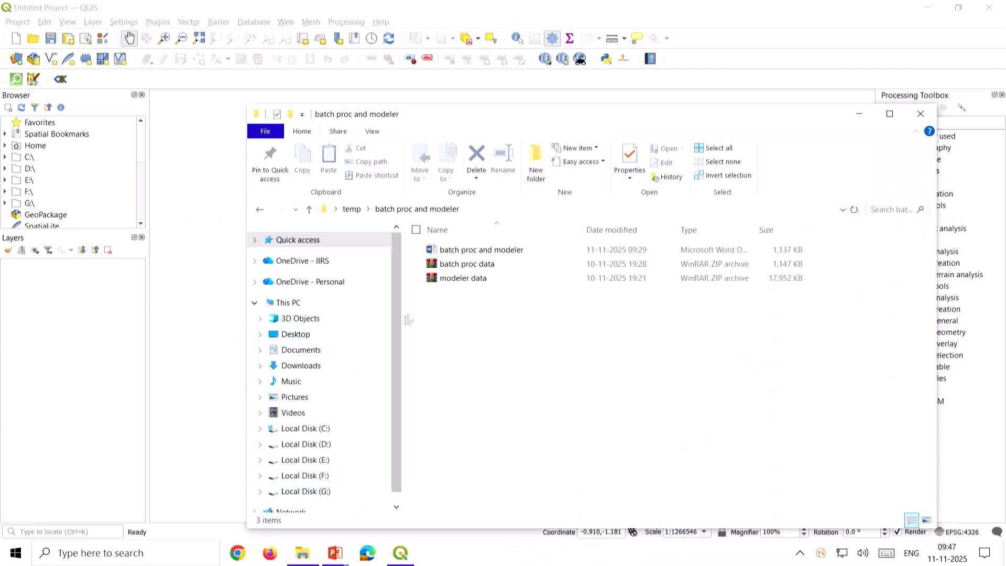
click(466, 279)
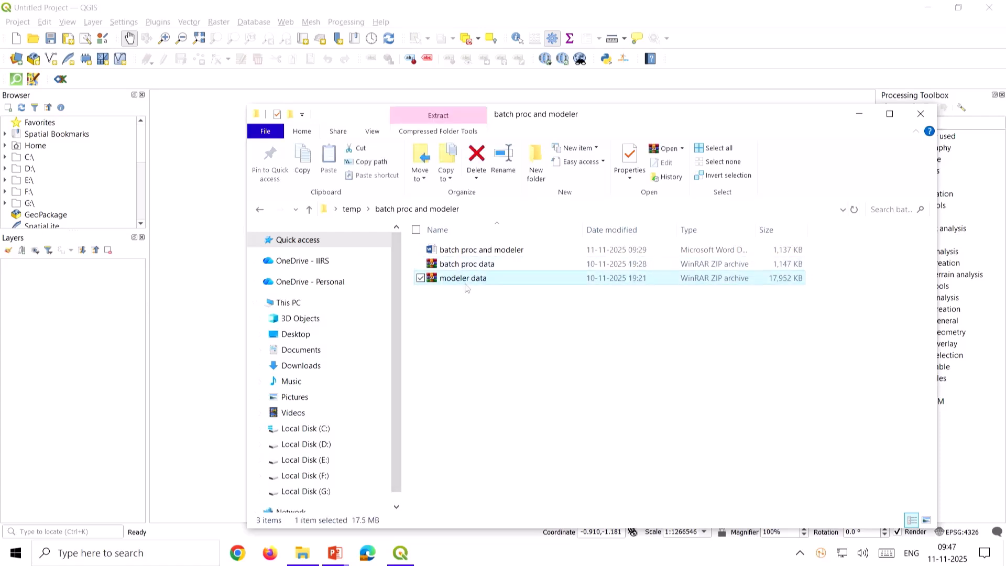
click(470, 264)
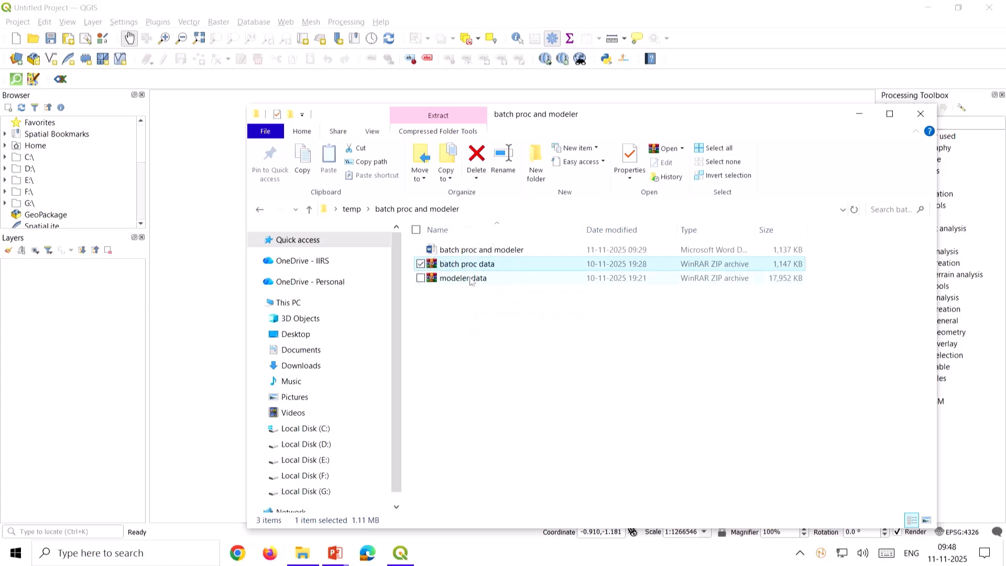
click(471, 280)
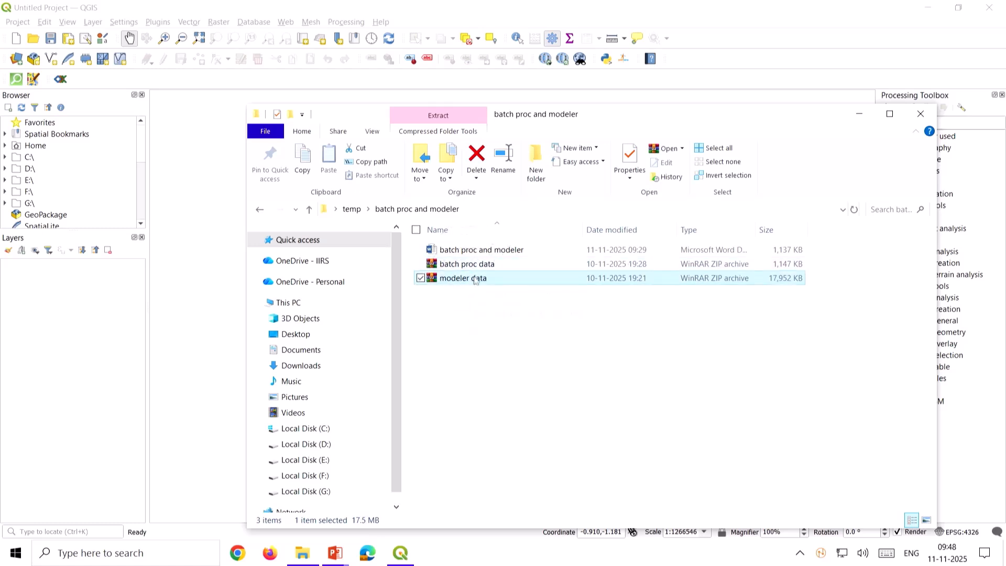
click(481, 268)
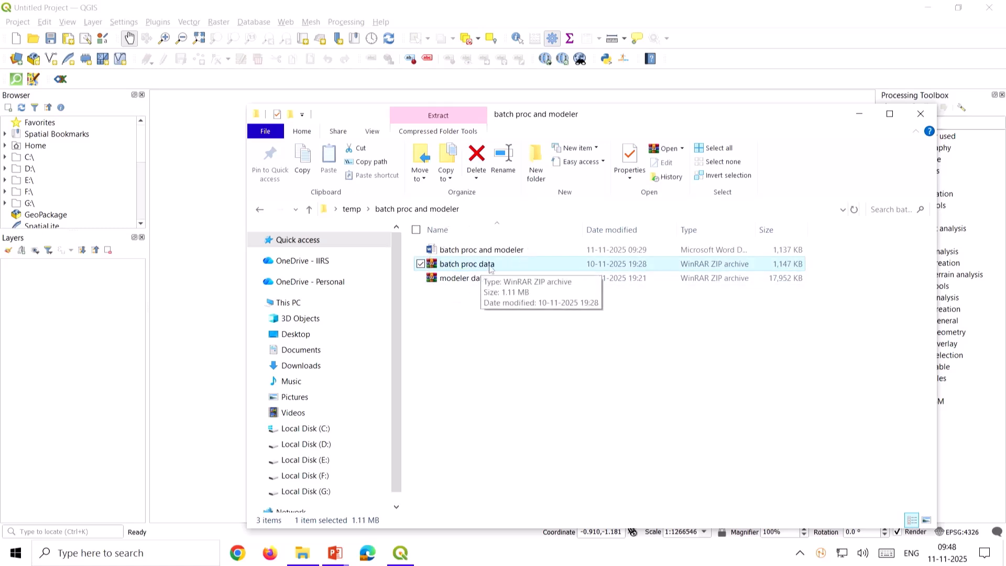
right_click(489, 264)
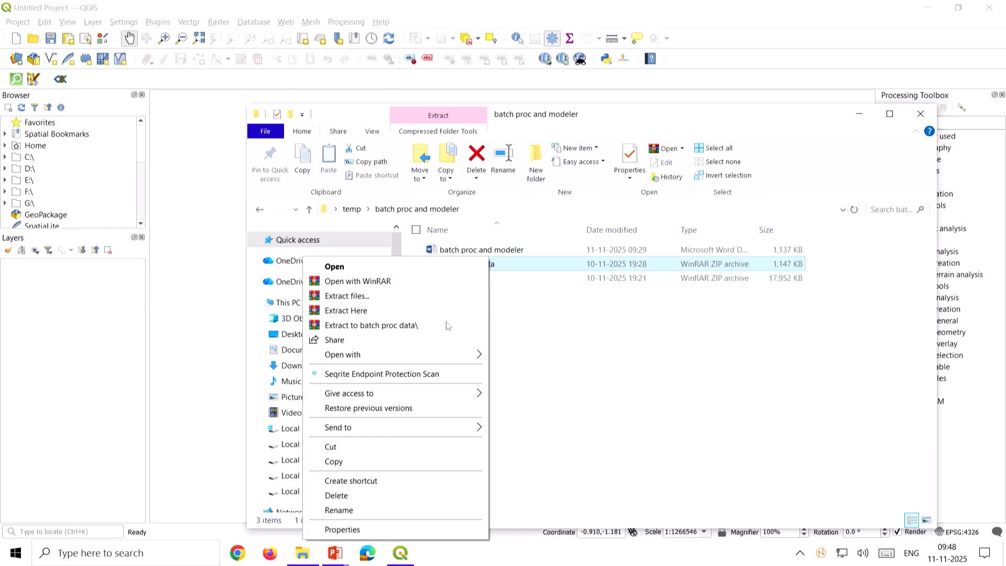
click(344, 311)
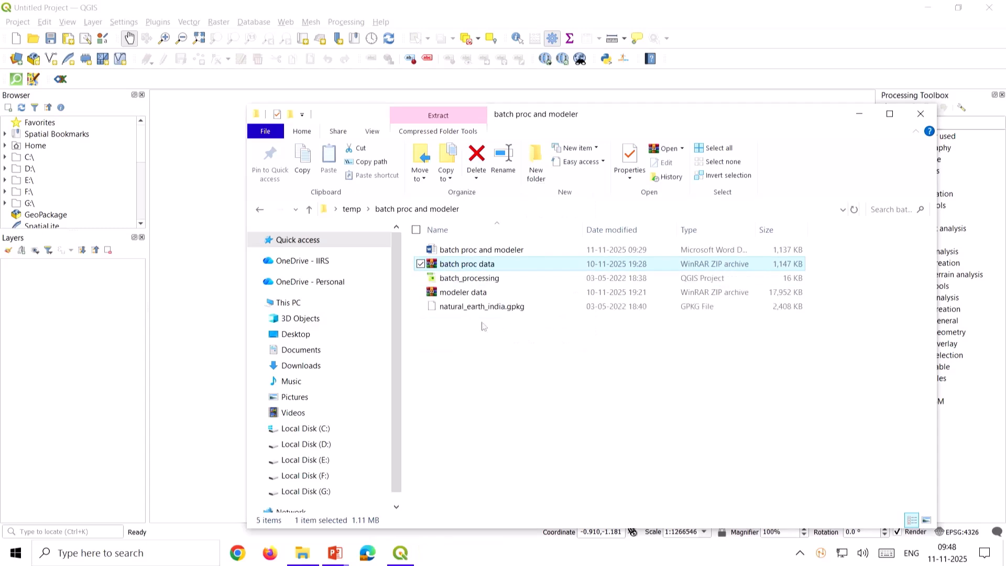
Examine the extracted batch_processing project and natural_earth_india.gpkg files in the folder.
click(472, 279)
ctrl+click(471, 307)
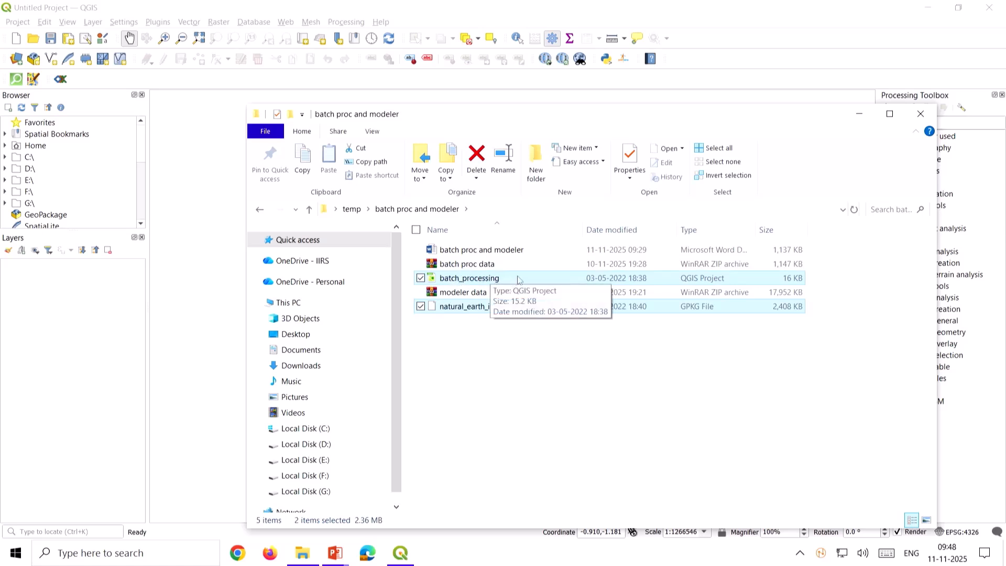
click(499, 350)
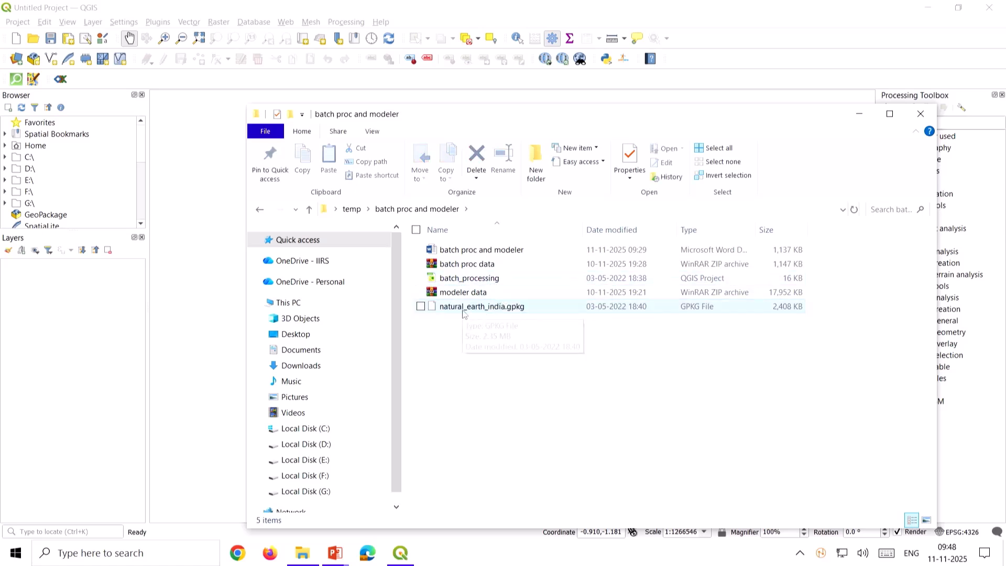
click(515, 312)
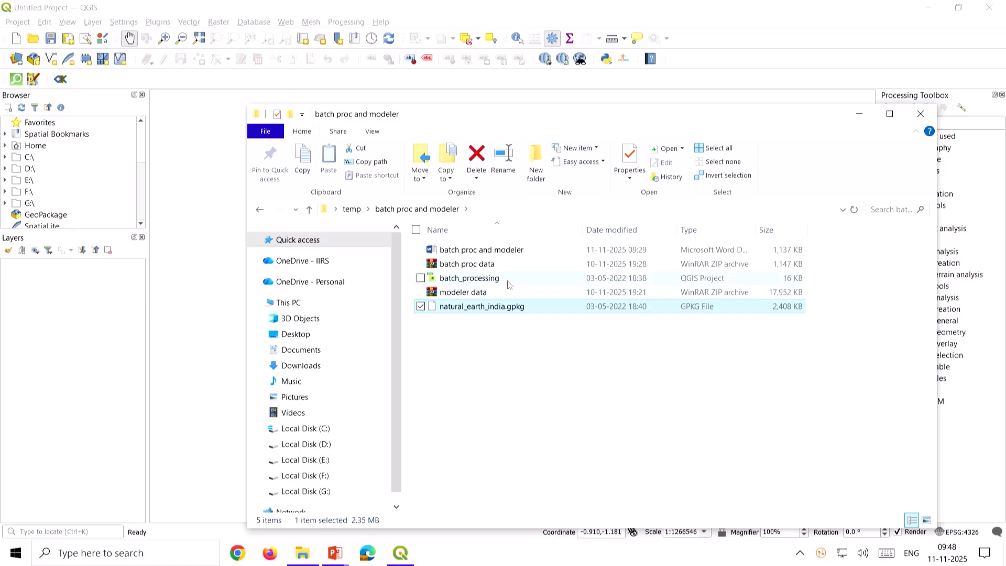
click(452, 279)
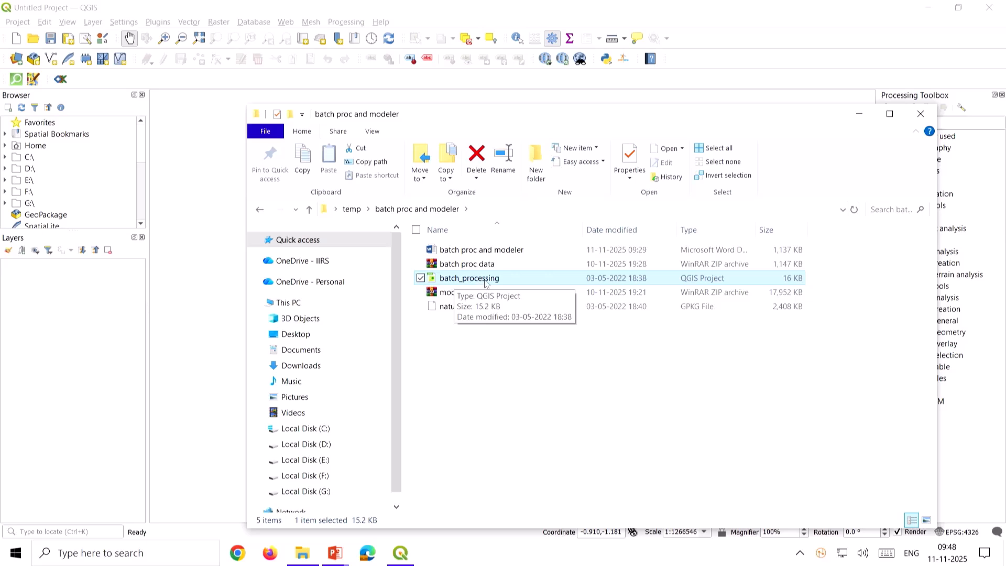
drag(485, 283, 540, 365)
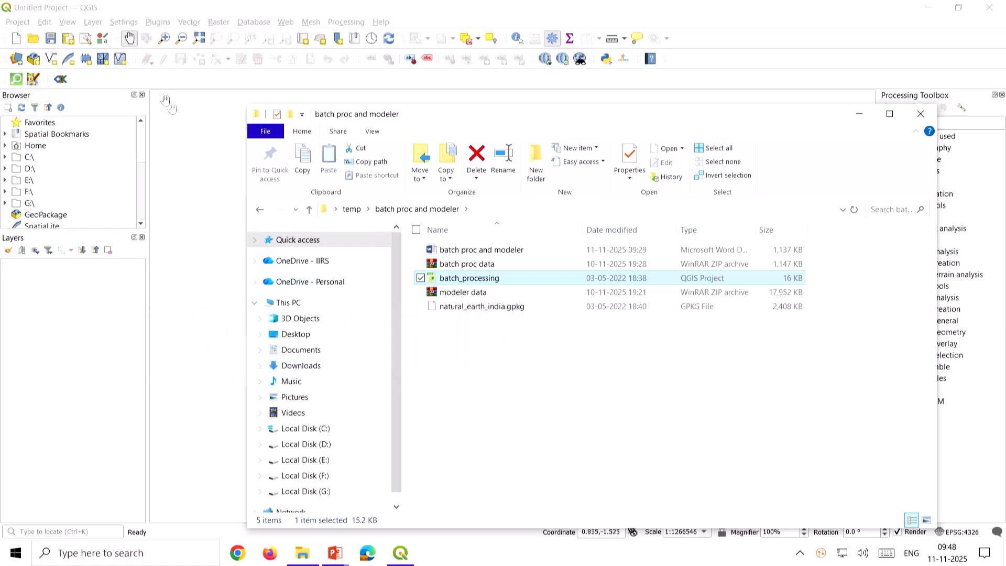
Switch to QGIS and open the batch_processing project from the Desktop folder temp > batch proc and modeler.
click(23, 25)
click(31, 65)
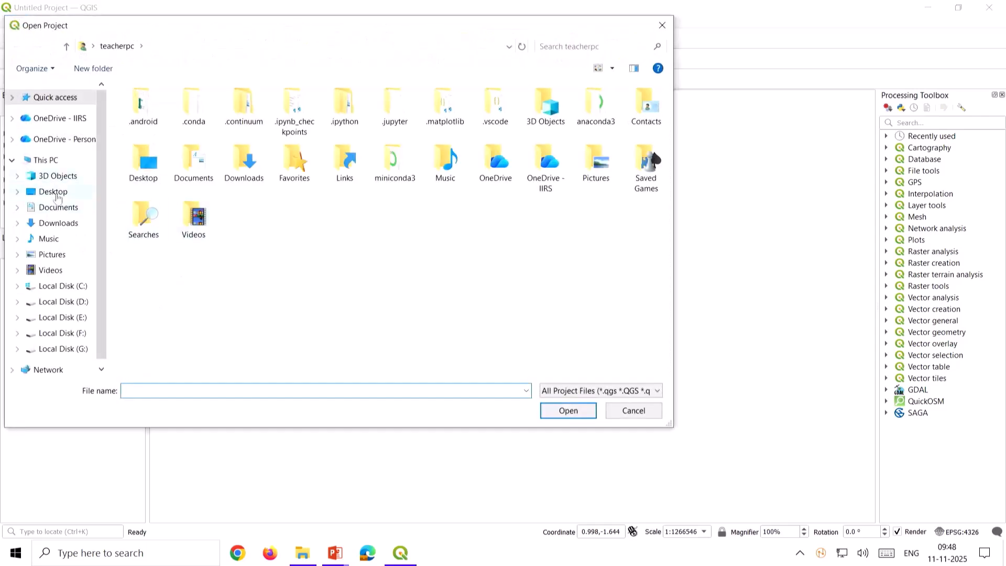
click(57, 196)
double_click(164, 108)
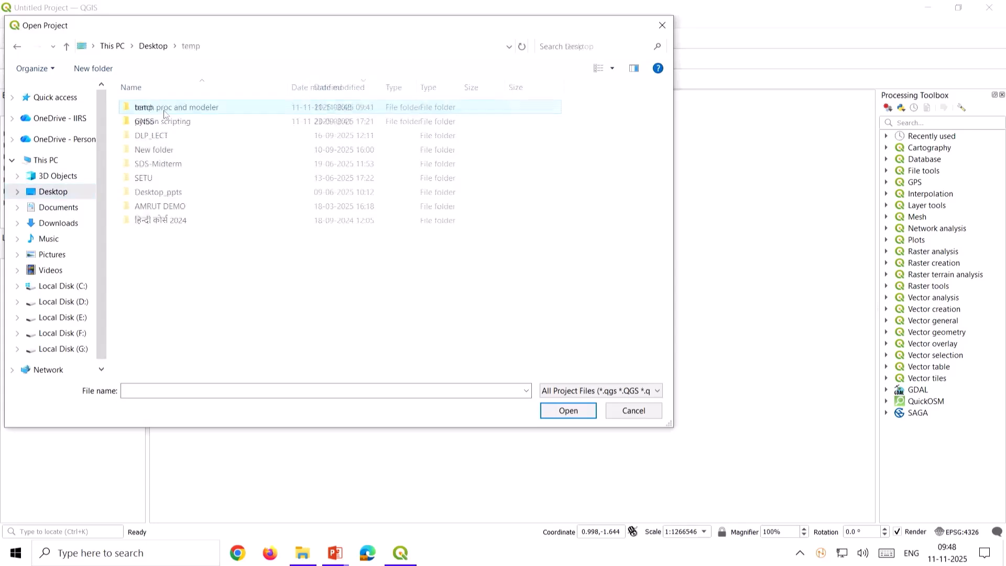
double_click(165, 108)
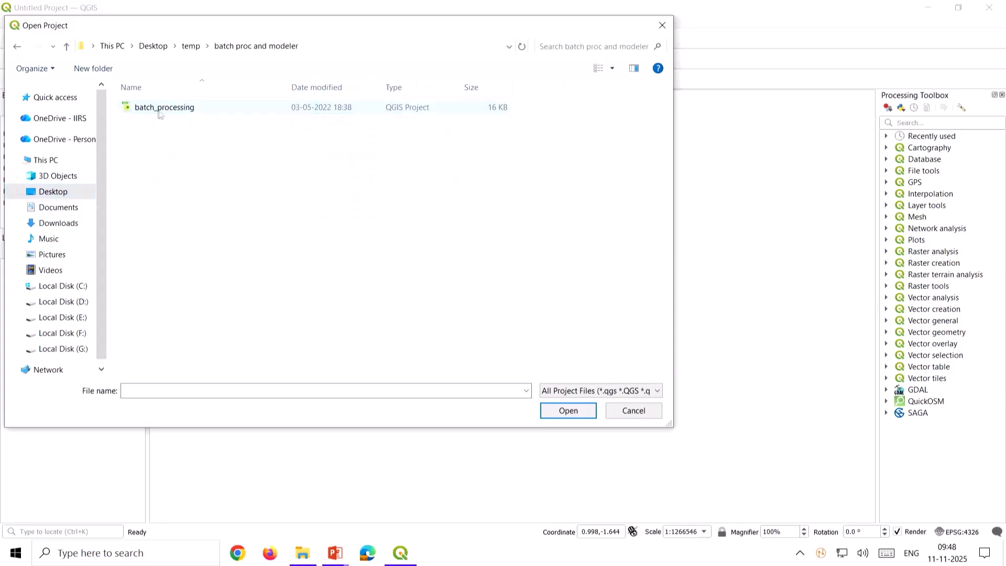
click(160, 114)
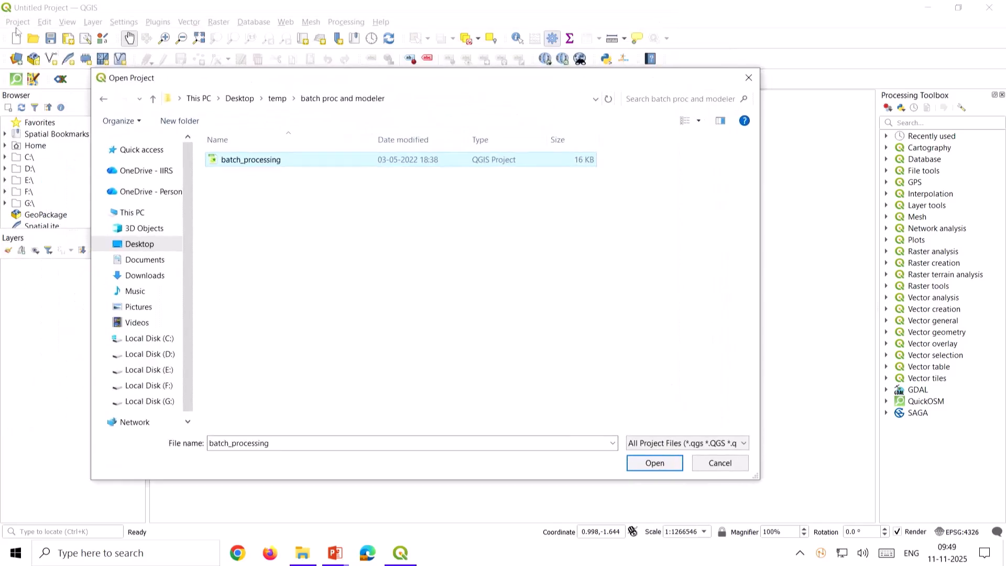
click(655, 464)
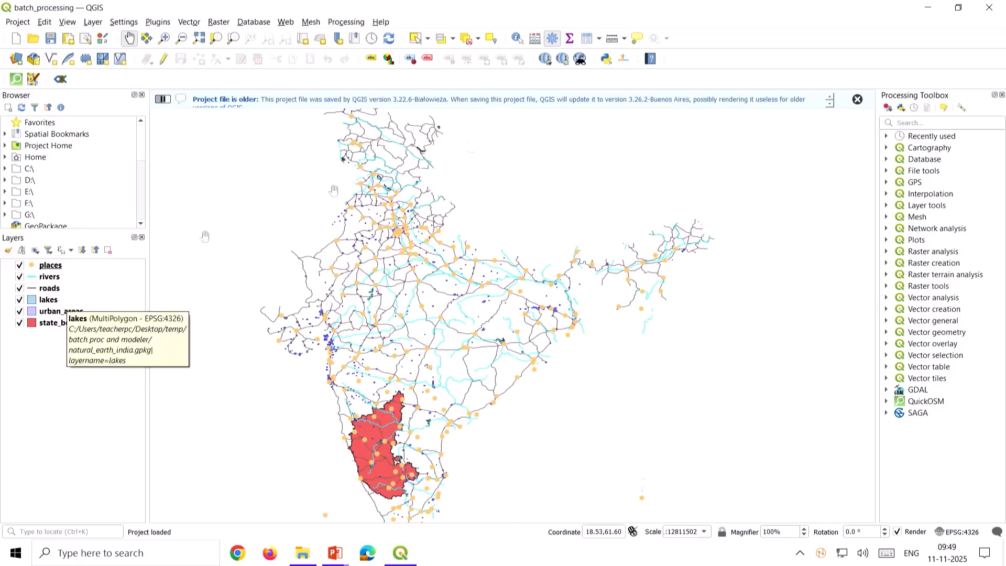
Dismiss the older project file notice and return the map to its previous extent.
click(857, 99)
click(861, 100)
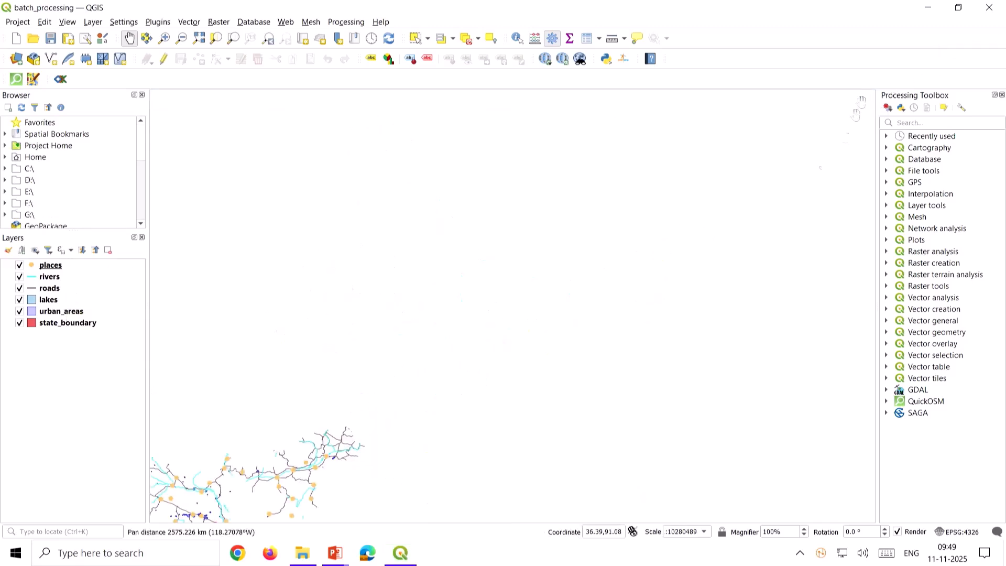
click(268, 38)
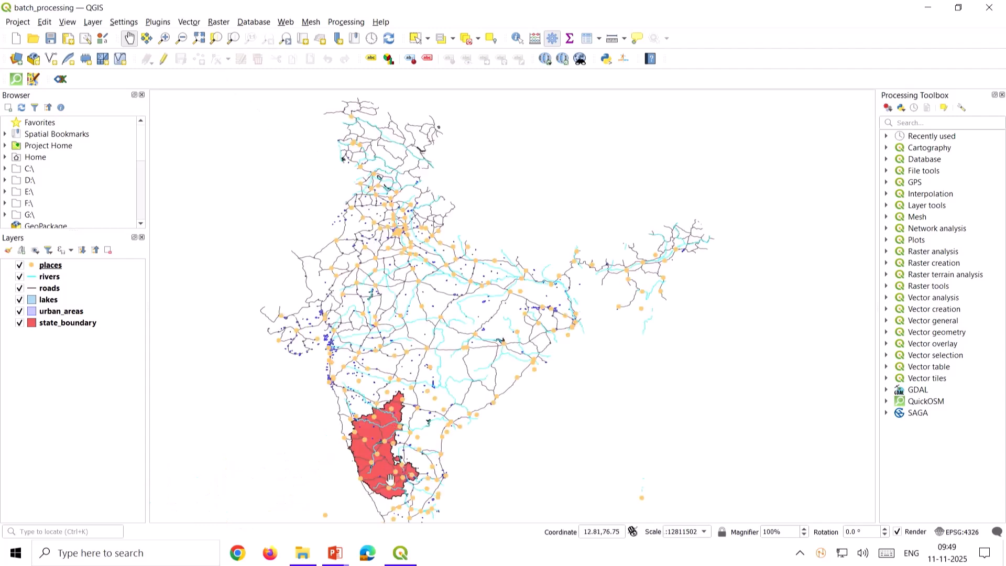
Hide all layers, and turn only the places layer back on.
click(35, 251)
click(42, 275)
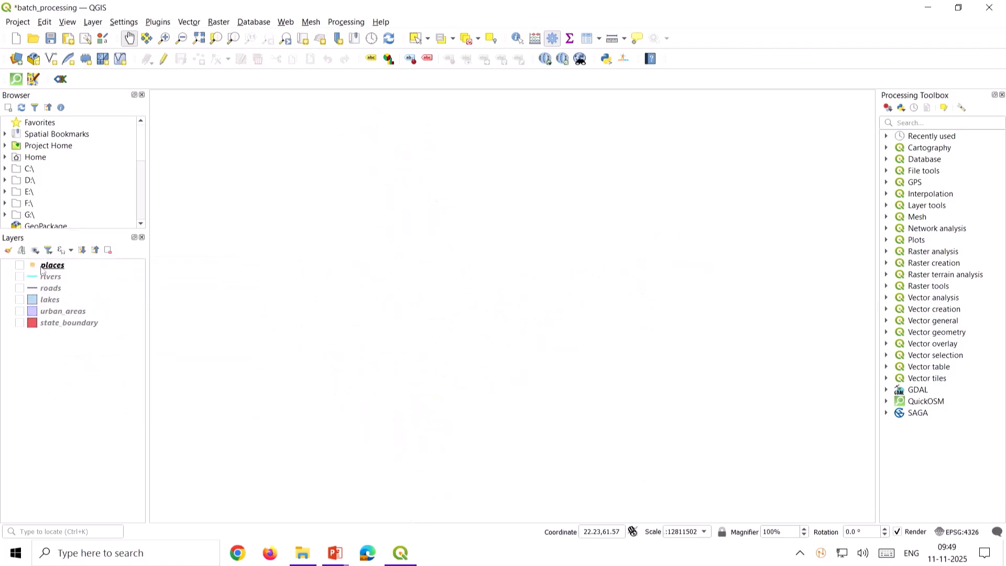
click(44, 267)
key(space)
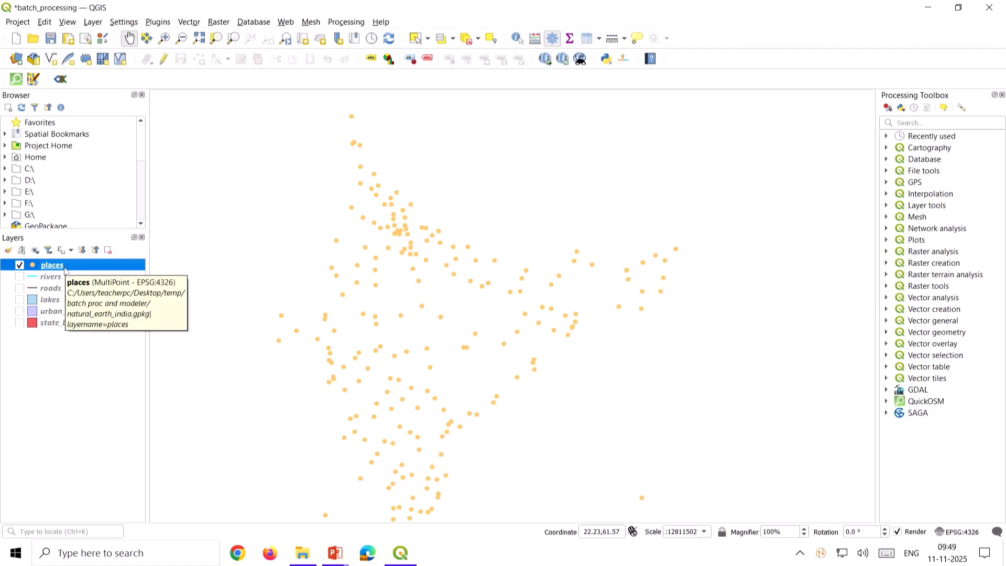
Look through the attribute table of the places layer, including the NAME column, and close it.
right_click(65, 271)
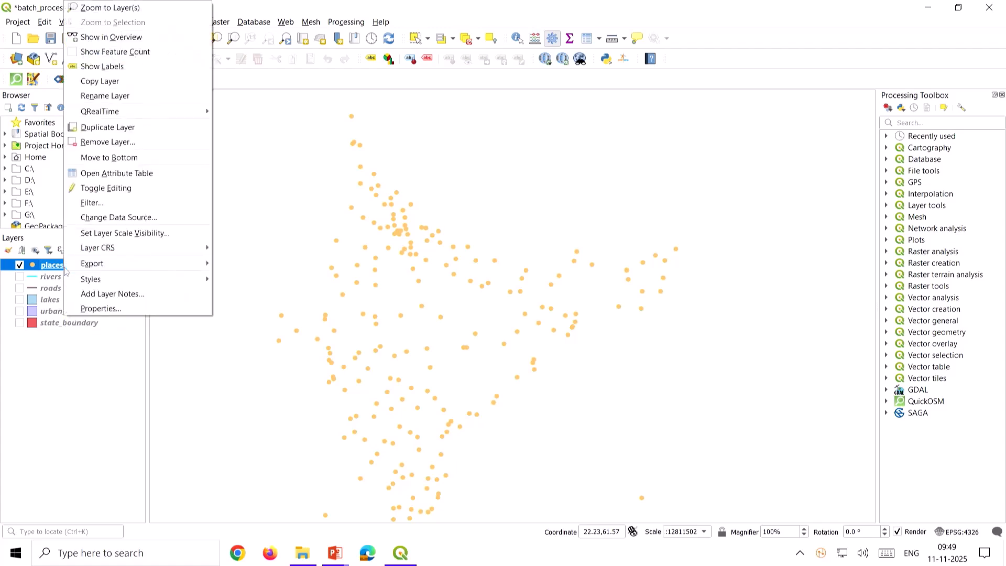
click(26, 408)
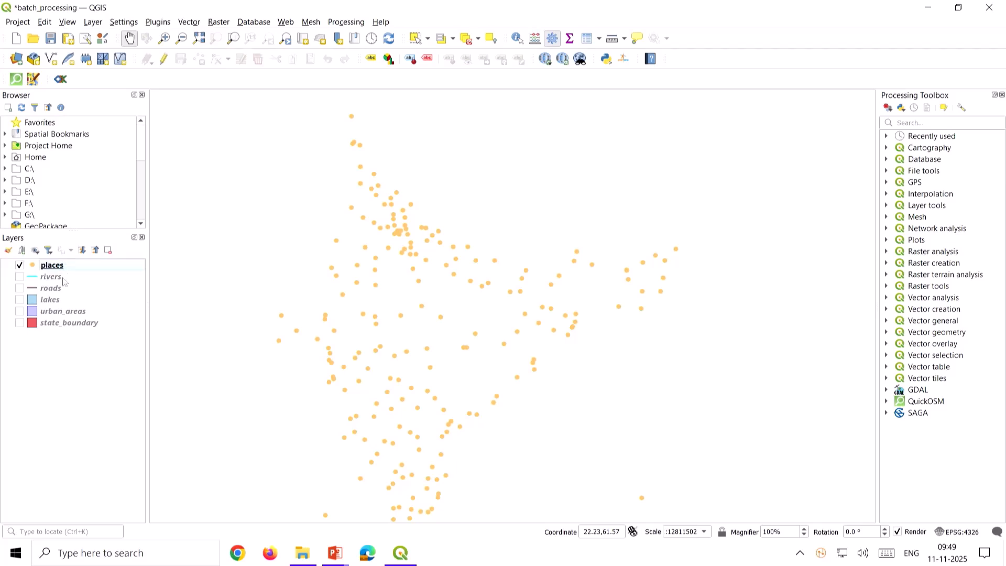
click(63, 266)
right_click(63, 267)
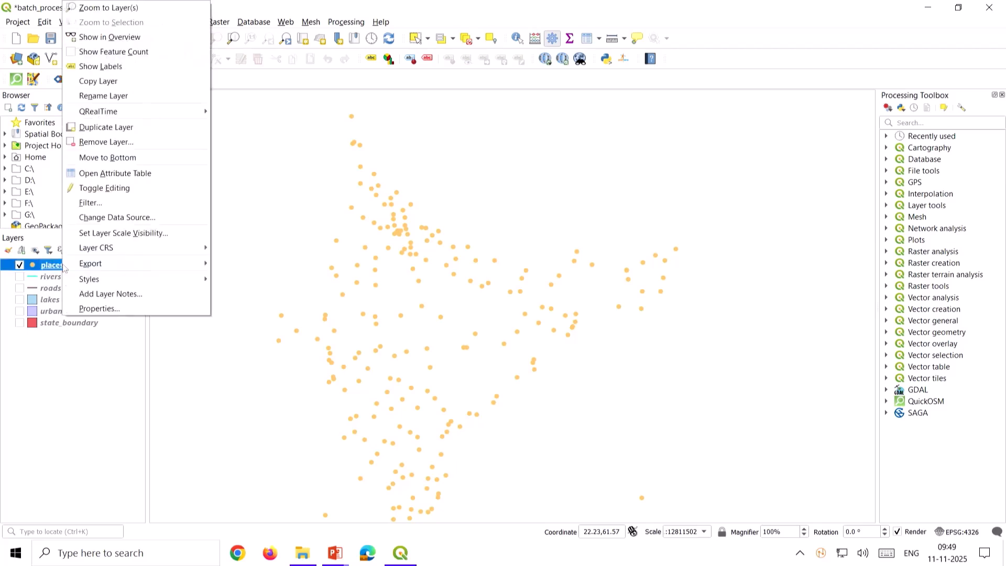
click(105, 185)
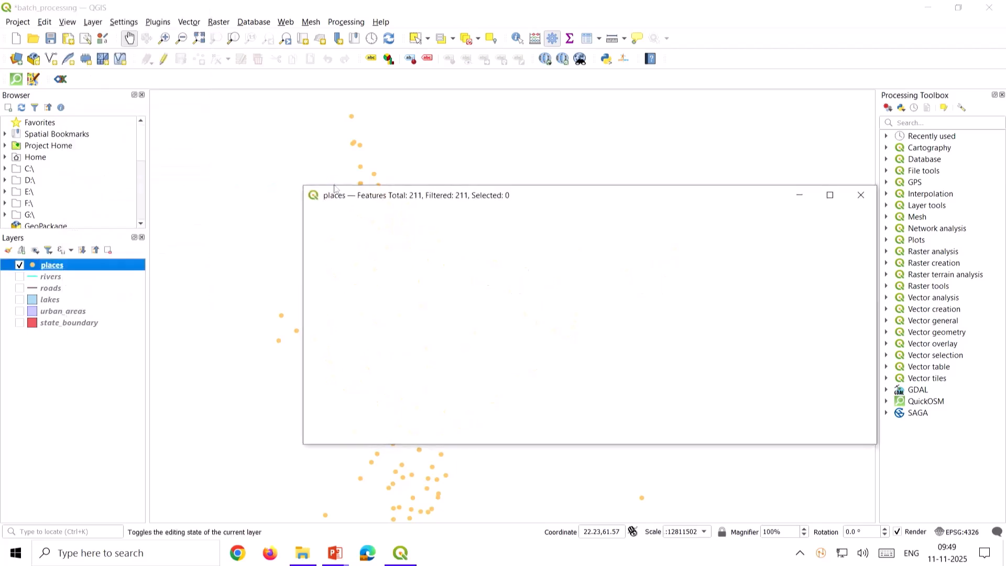
drag(303, 182, 219, 79)
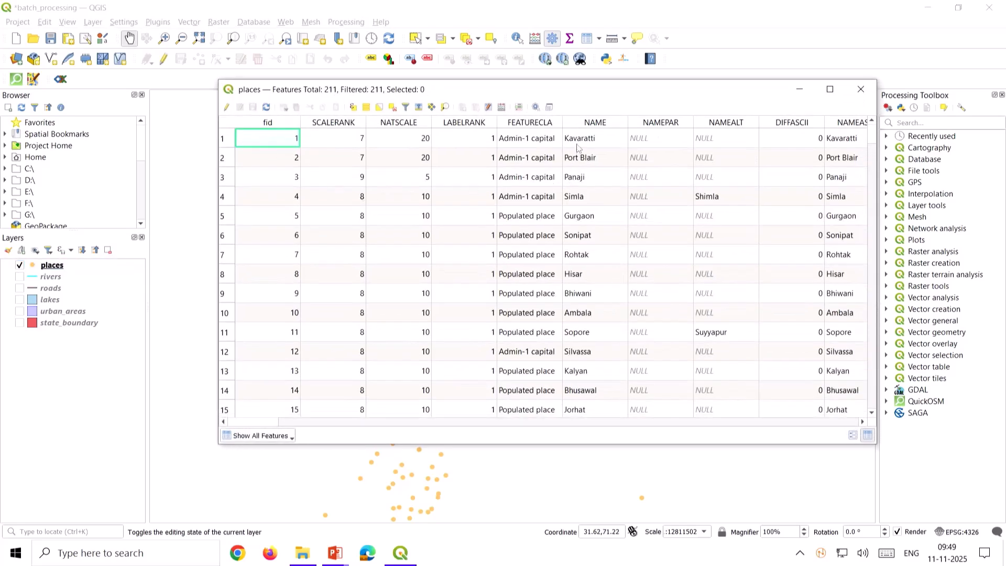
scroll(587, 362, down, 7)
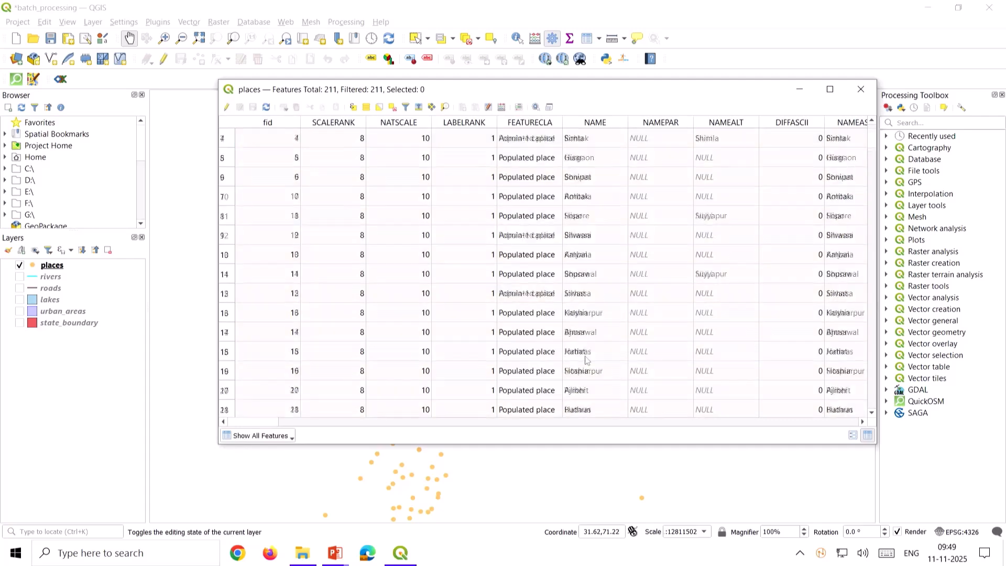
click(860, 89)
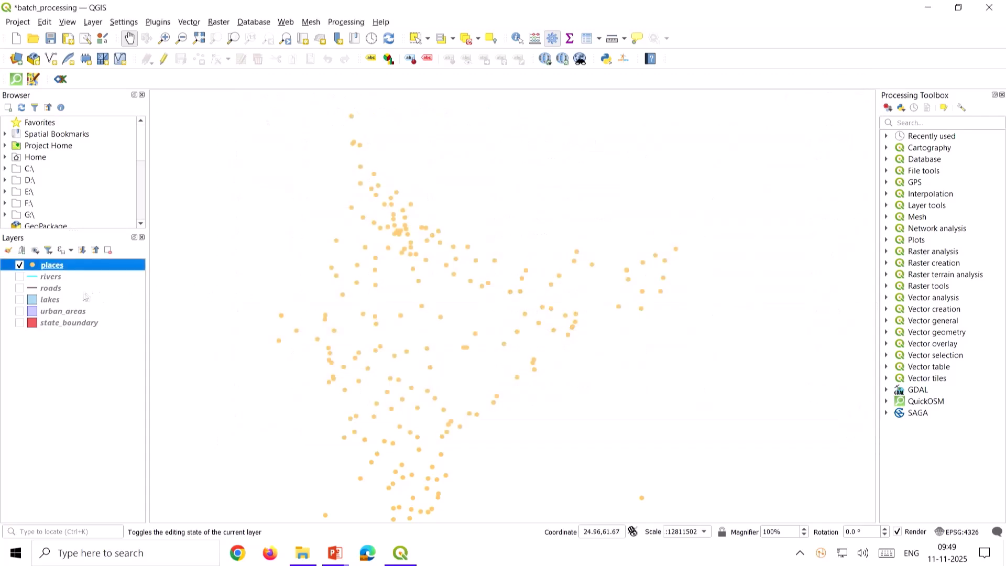
Turn the rivers, roads, lakes, urban_areas and state_boundary layers back on one after another.
click(67, 277)
key(space)
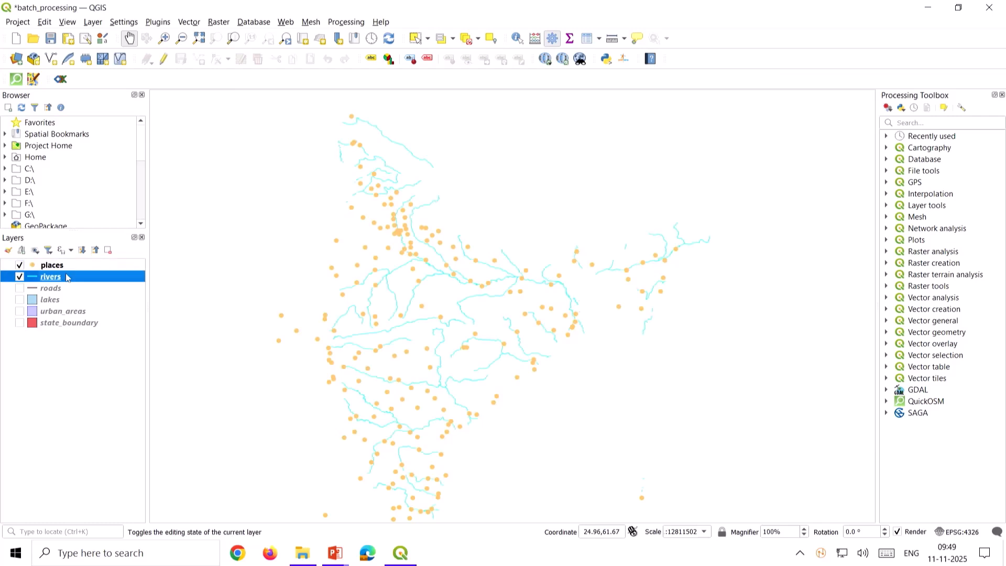
click(67, 292)
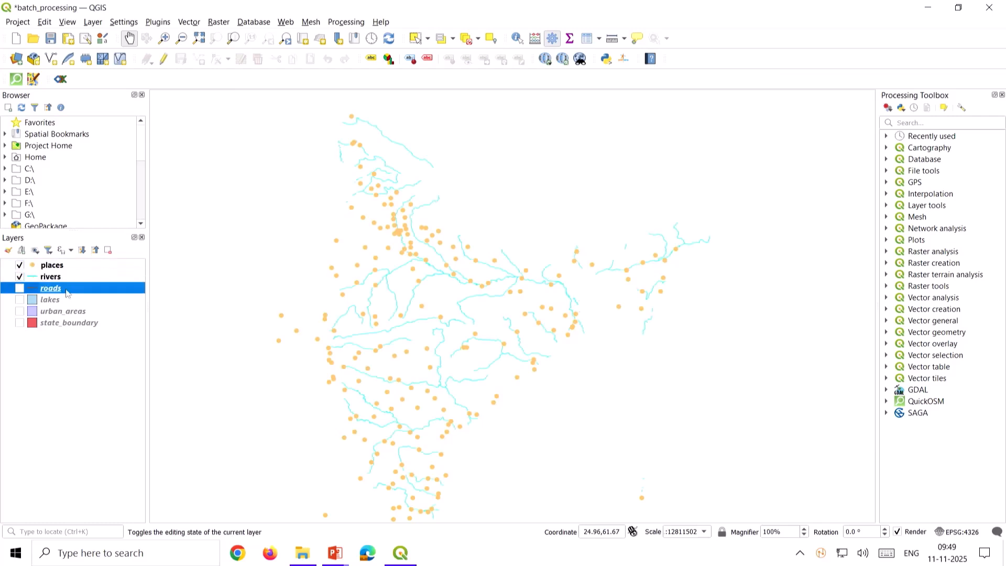
key(space)
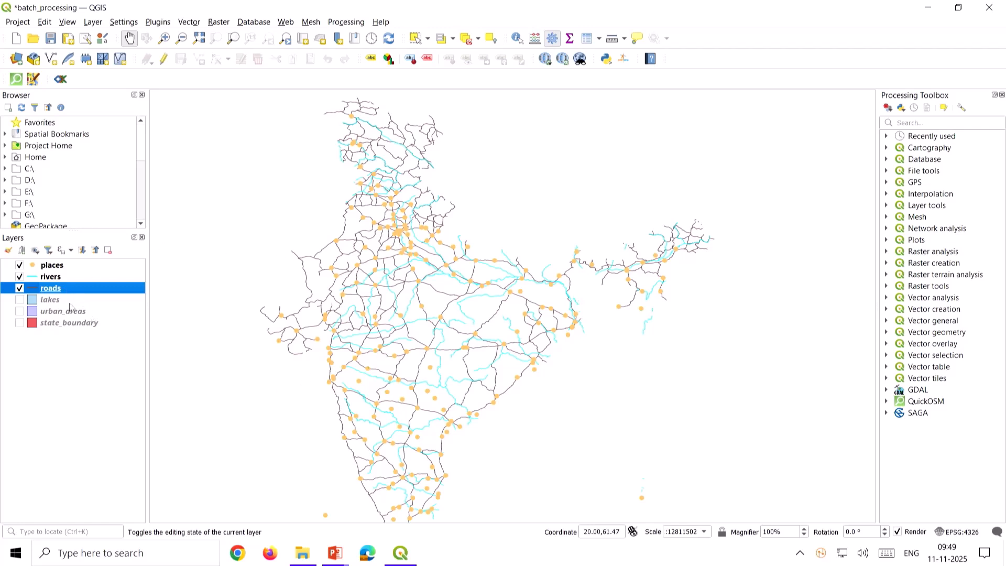
click(70, 304)
key(space)
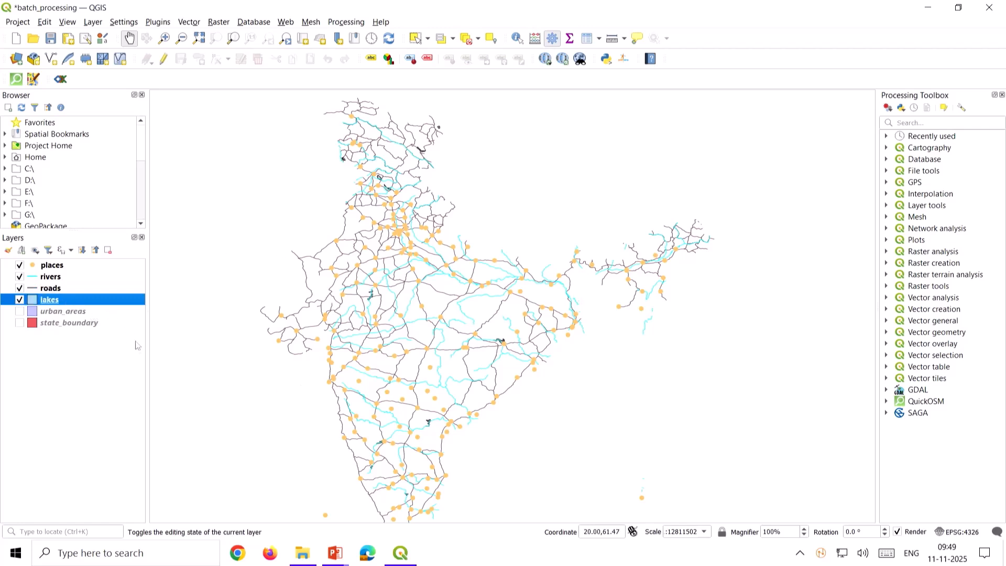
click(71, 312)
key(space)
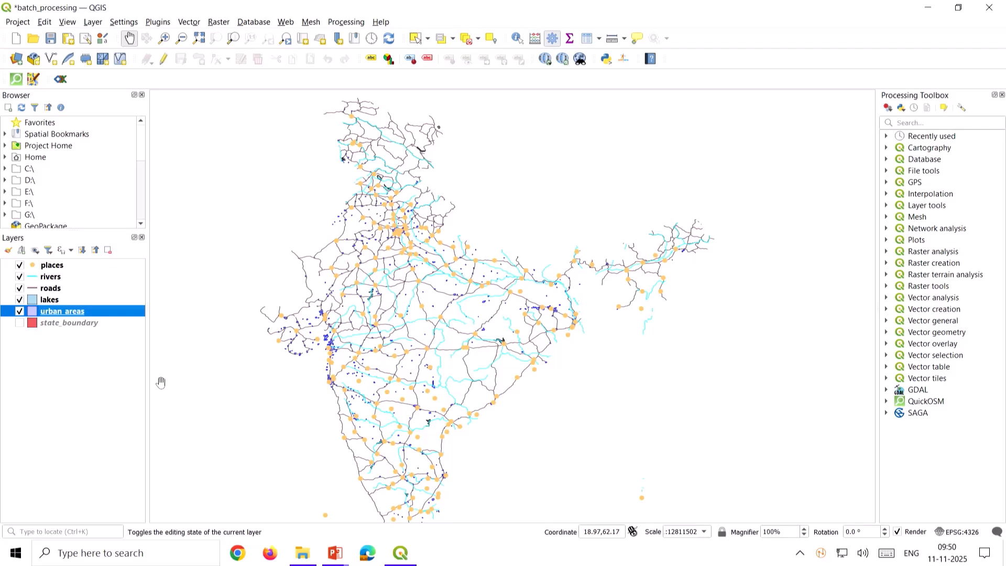
click(97, 325)
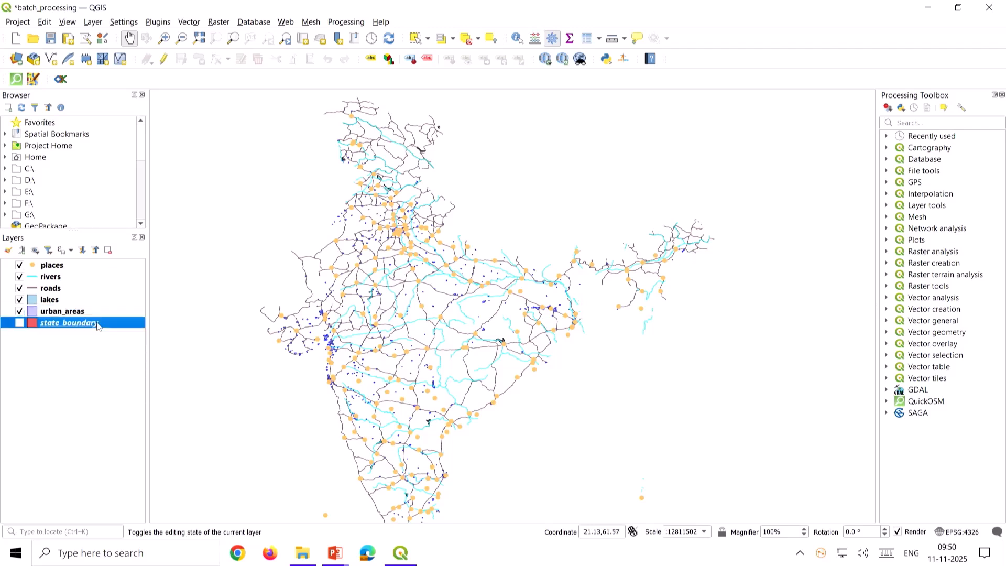
key(space)
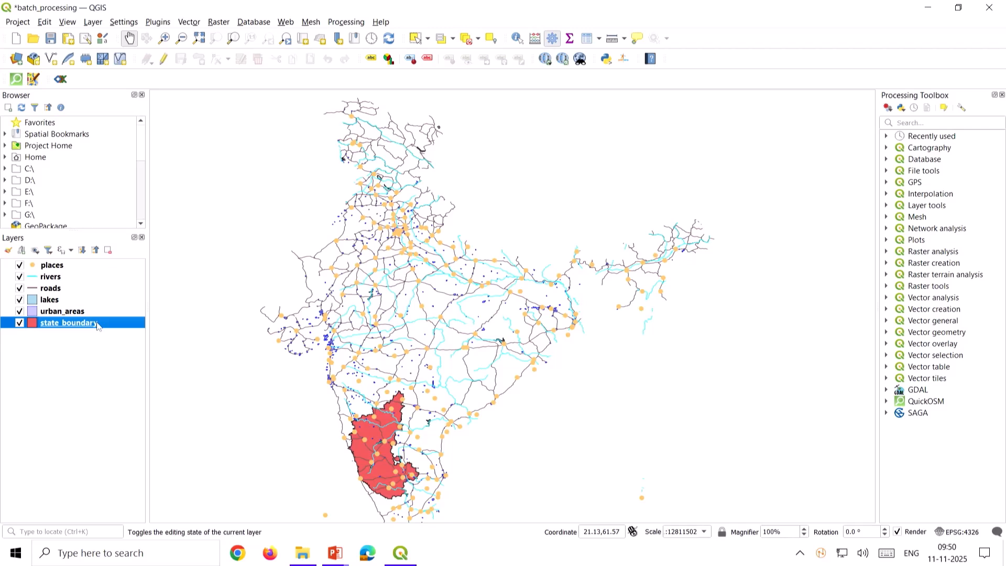
Make urban_areas the active layer and widen the Processing Toolbox.
click(95, 313)
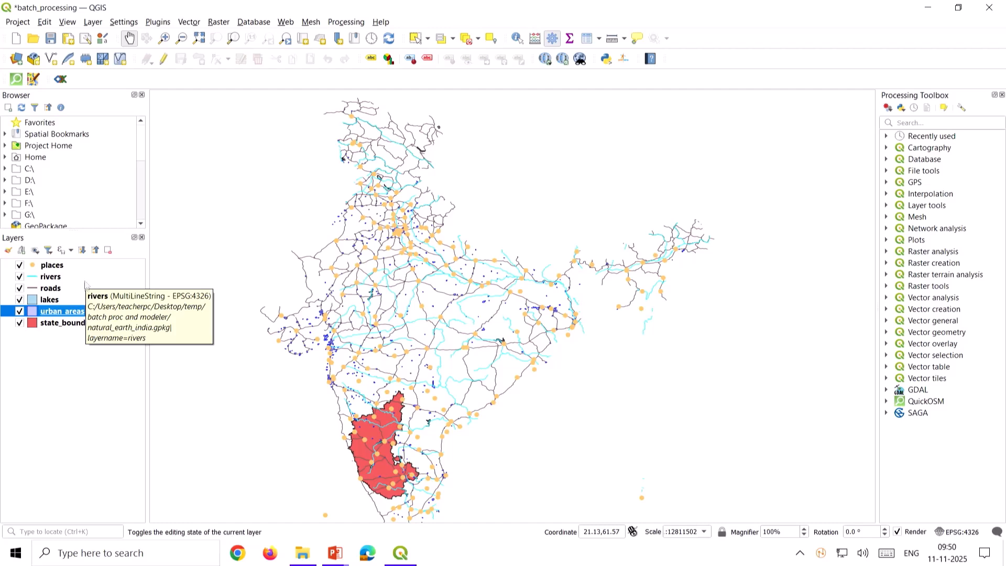
drag(879, 242, 797, 243)
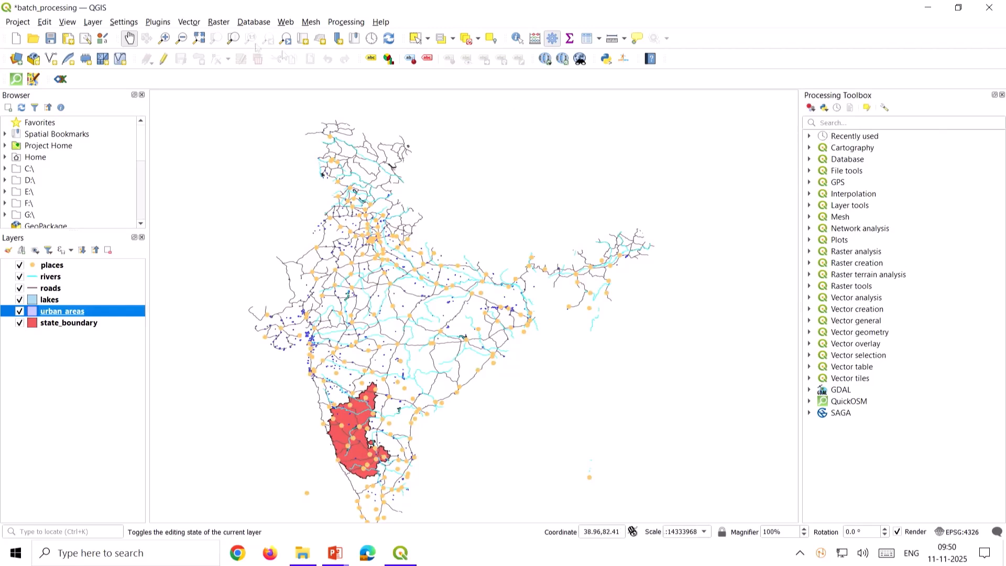
Set up a single Clip with places as input and state_boundary as overlay, and close it without running.
click(218, 22)
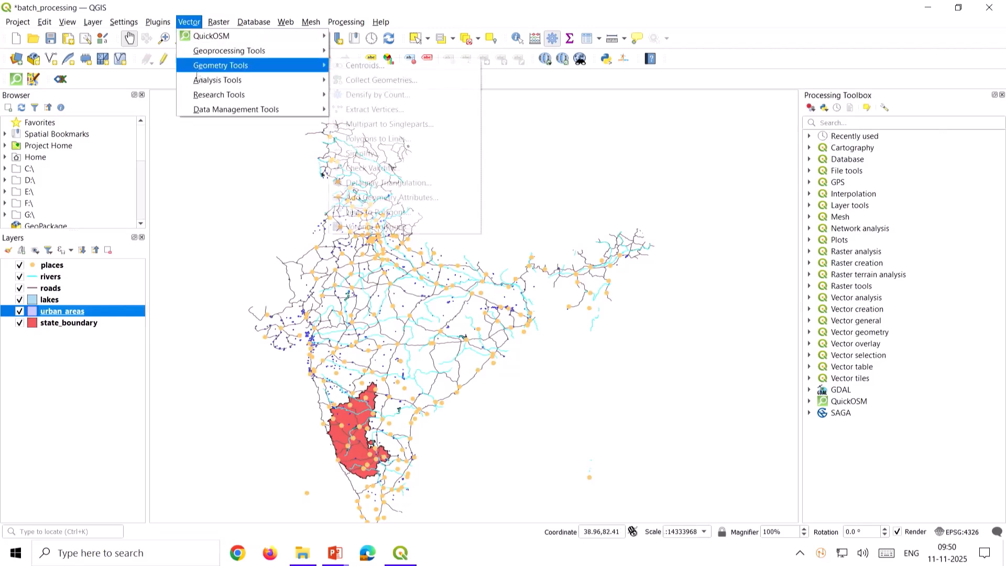
mouse_move(262, 50)
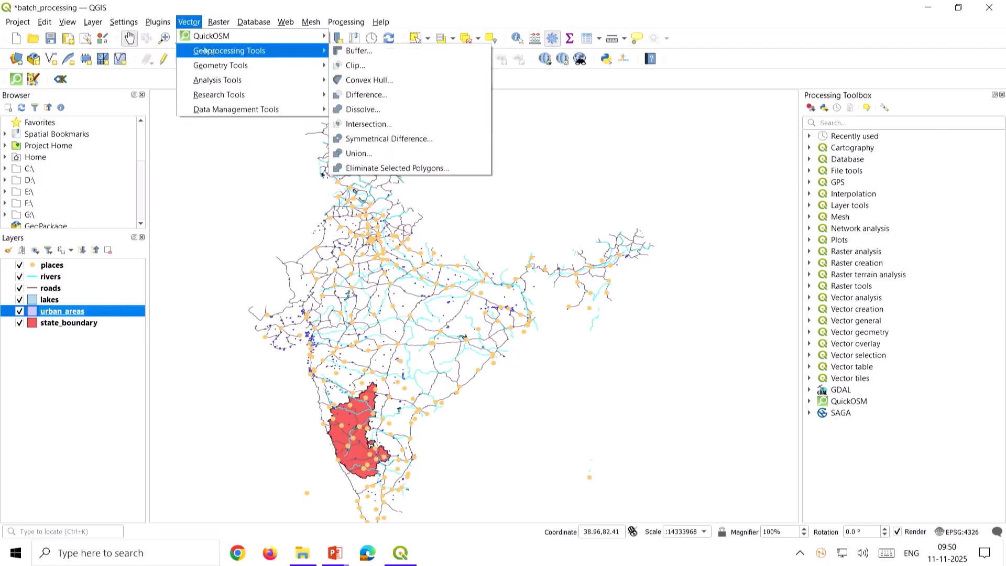
click(378, 67)
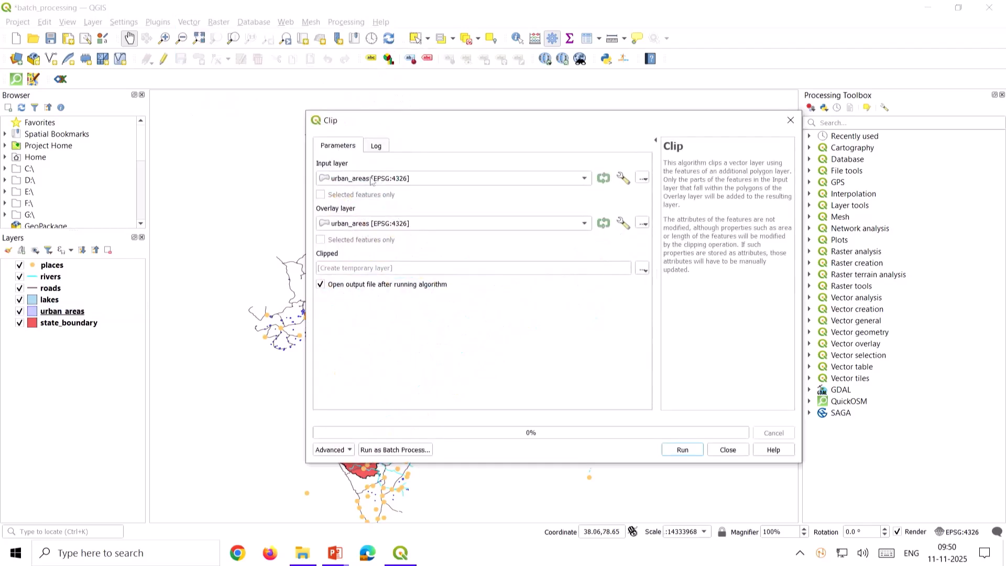
click(440, 177)
click(412, 128)
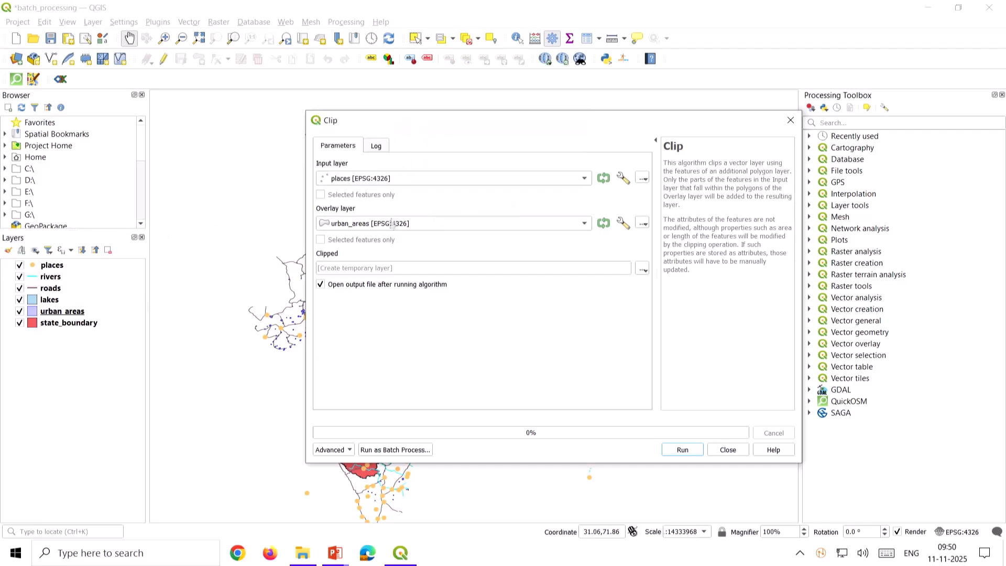
click(347, 229)
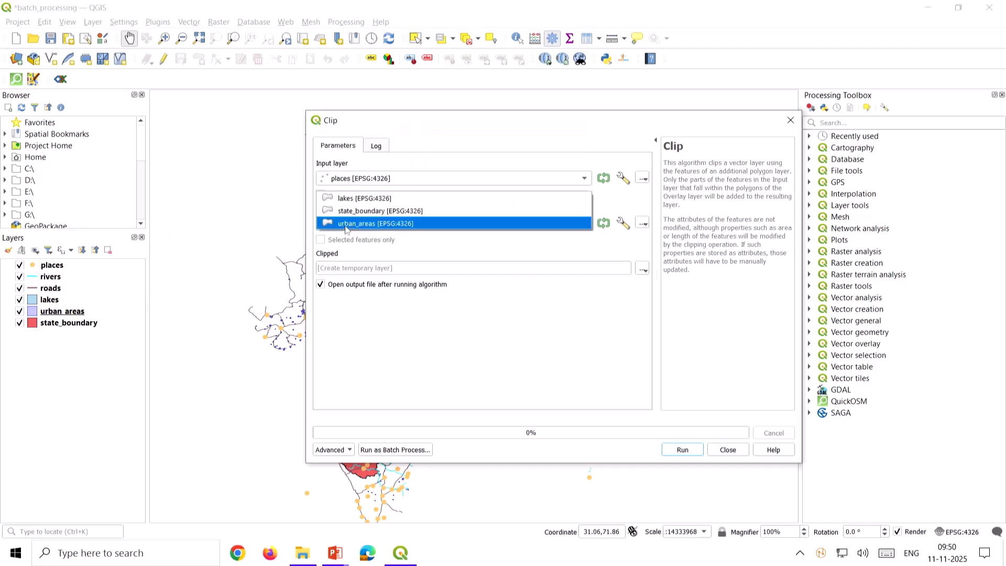
click(348, 211)
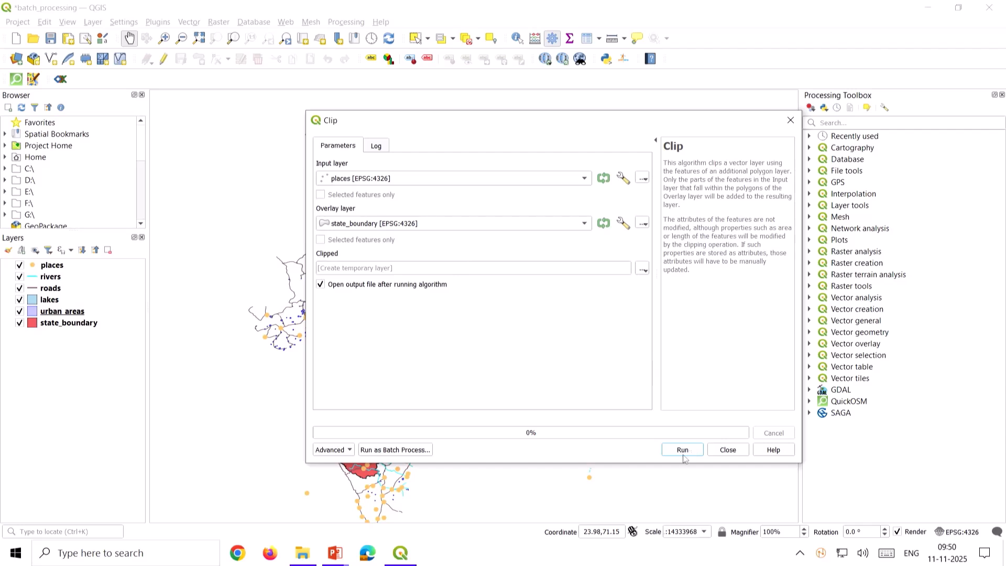
click(729, 452)
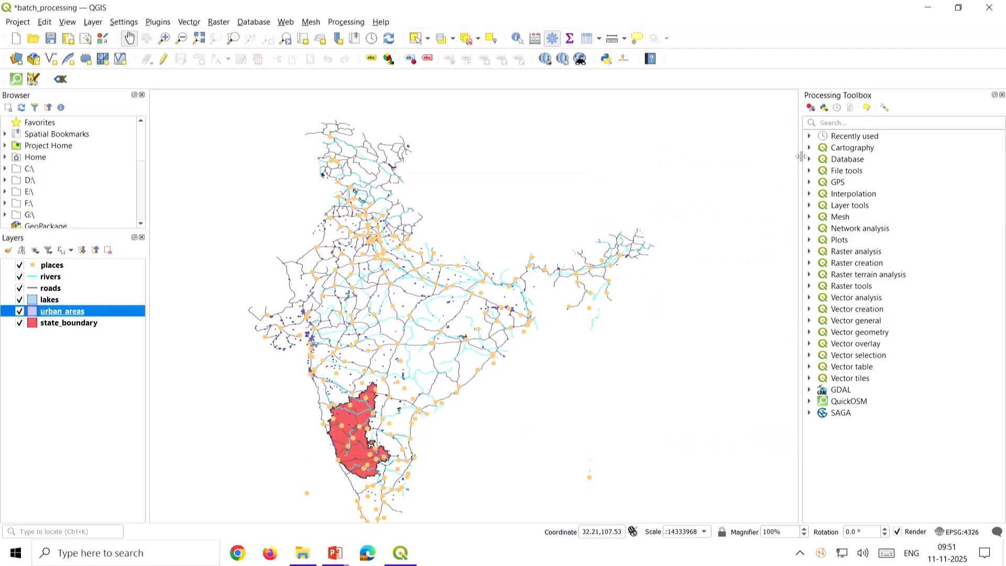
Widen the Processing Toolbox further, and close and reopen it.
drag(800, 154, 743, 158)
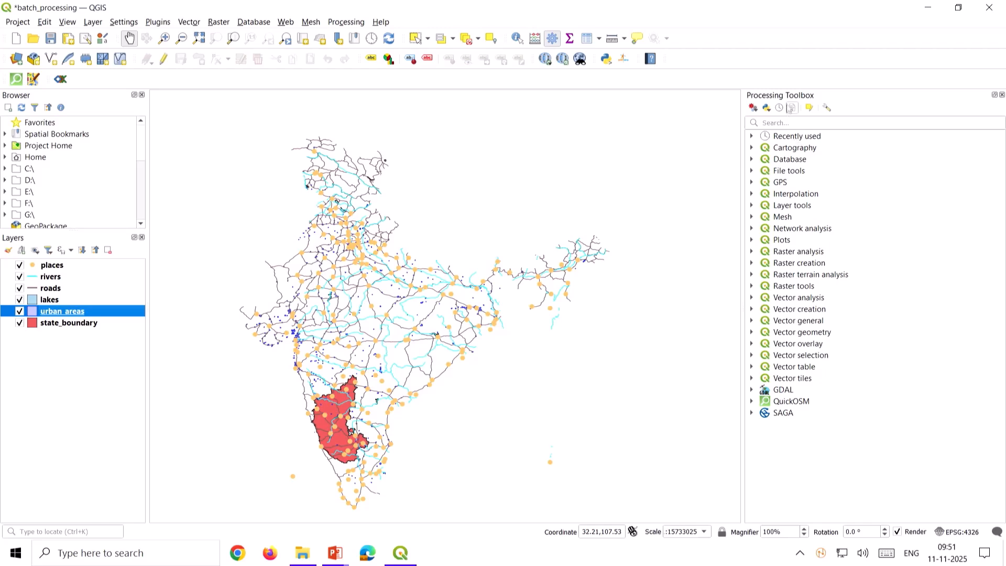
click(1002, 94)
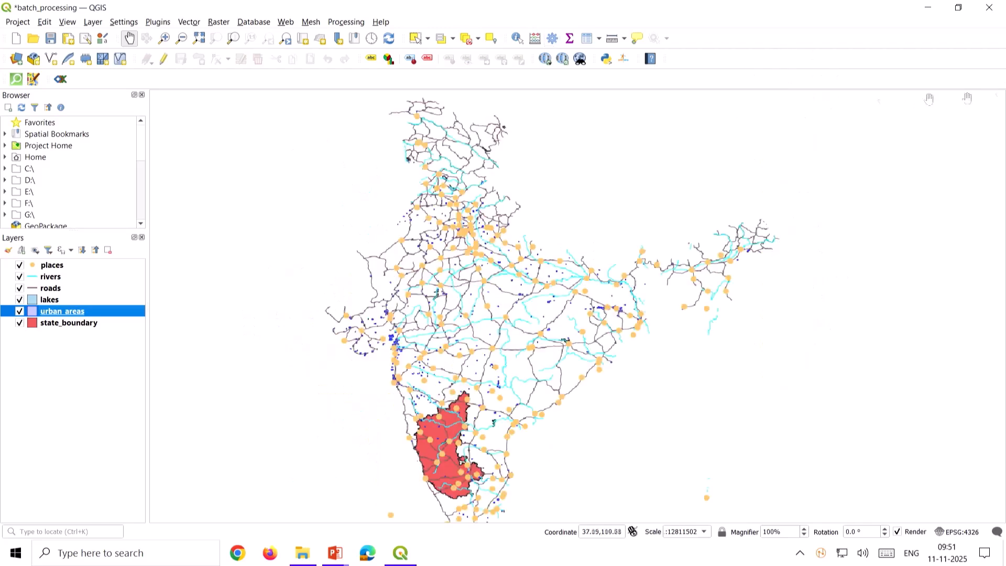
click(347, 22)
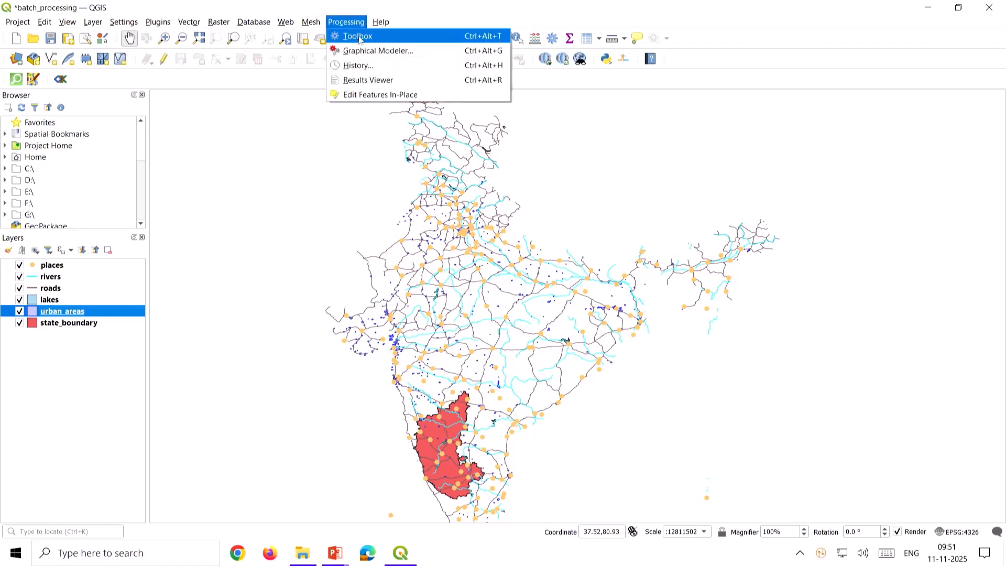
click(392, 40)
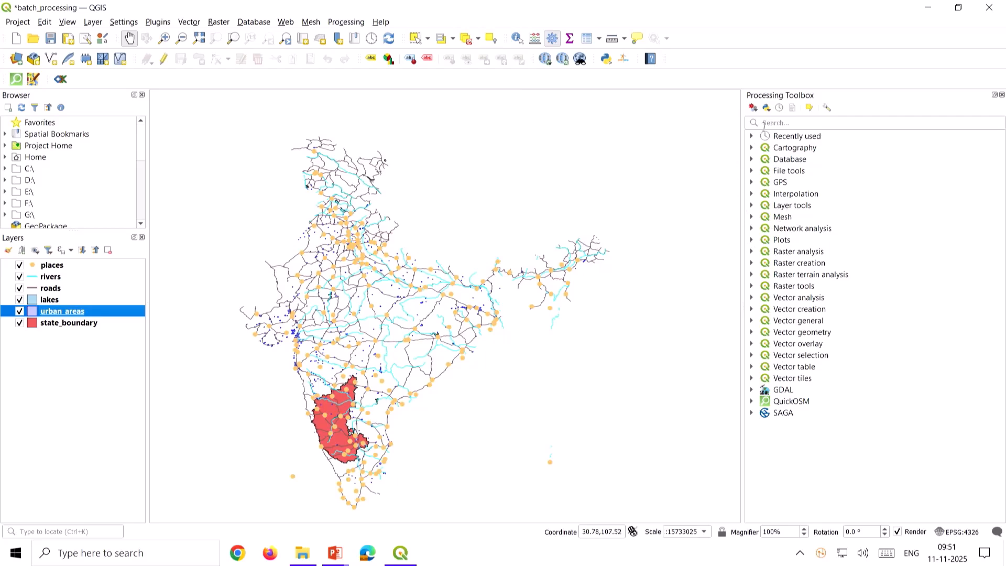
Search the Processing Toolbox for "clip" and open the Vector overlay Clip tool as a batch process.
click(770, 122)
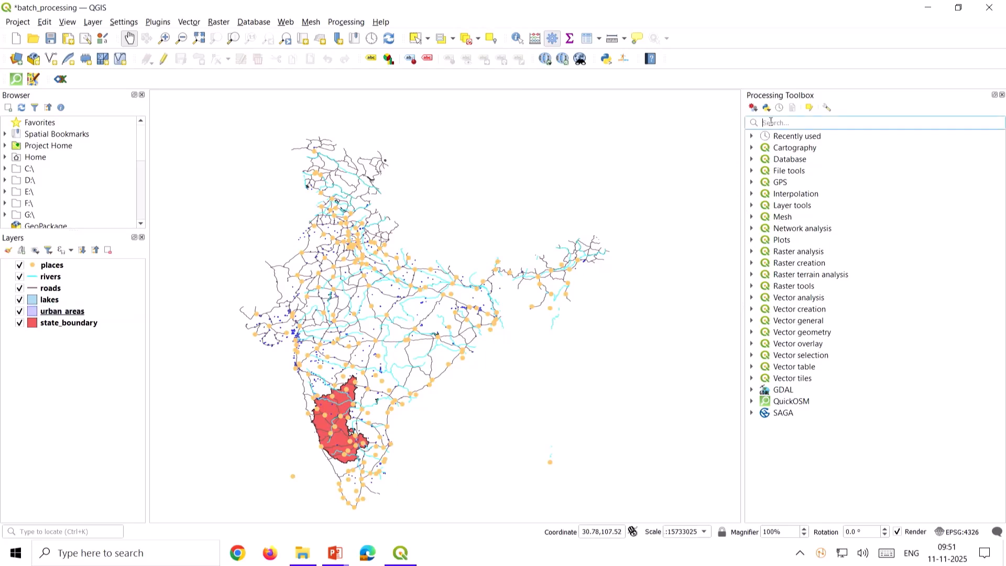
text(cl)
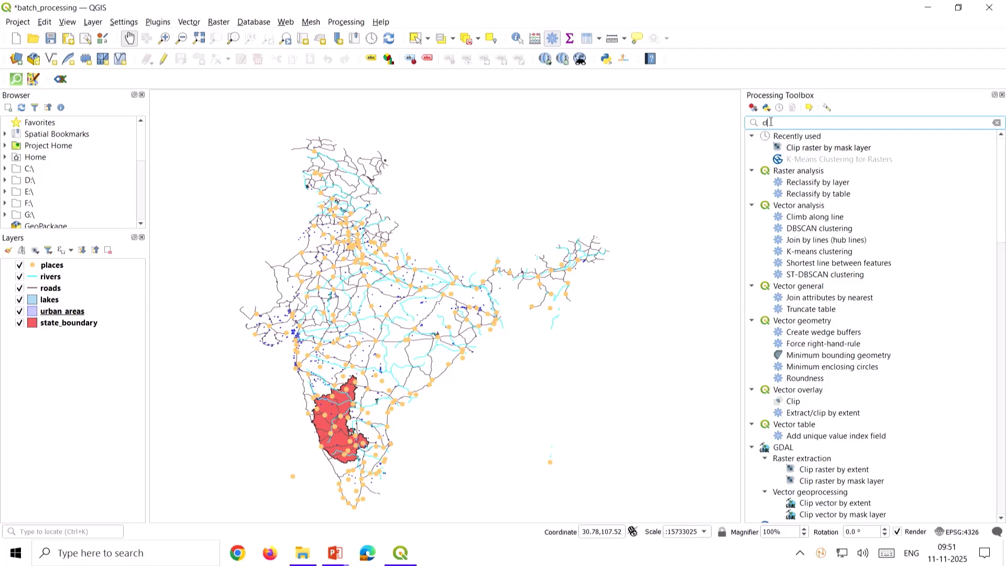
text(ip)
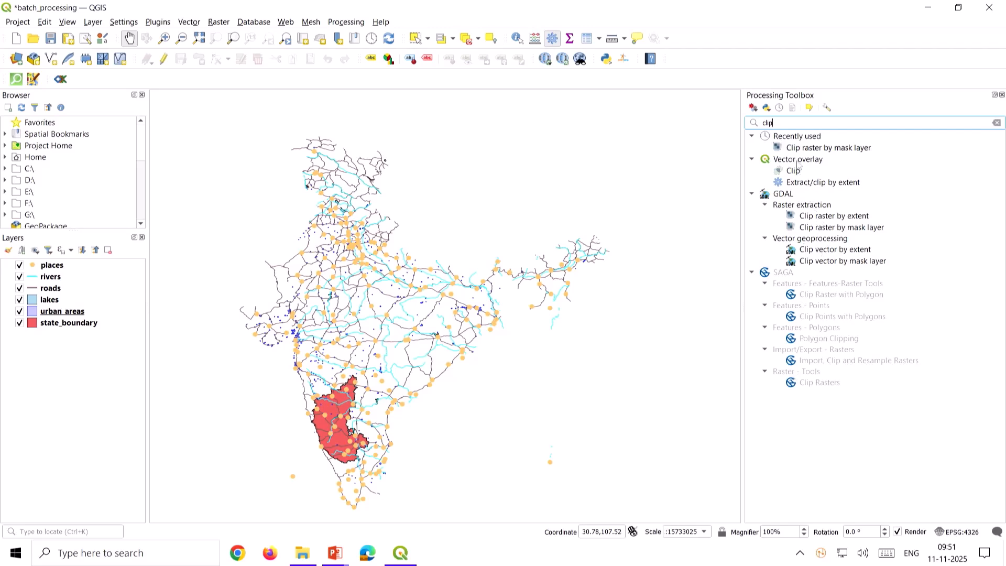
click(797, 172)
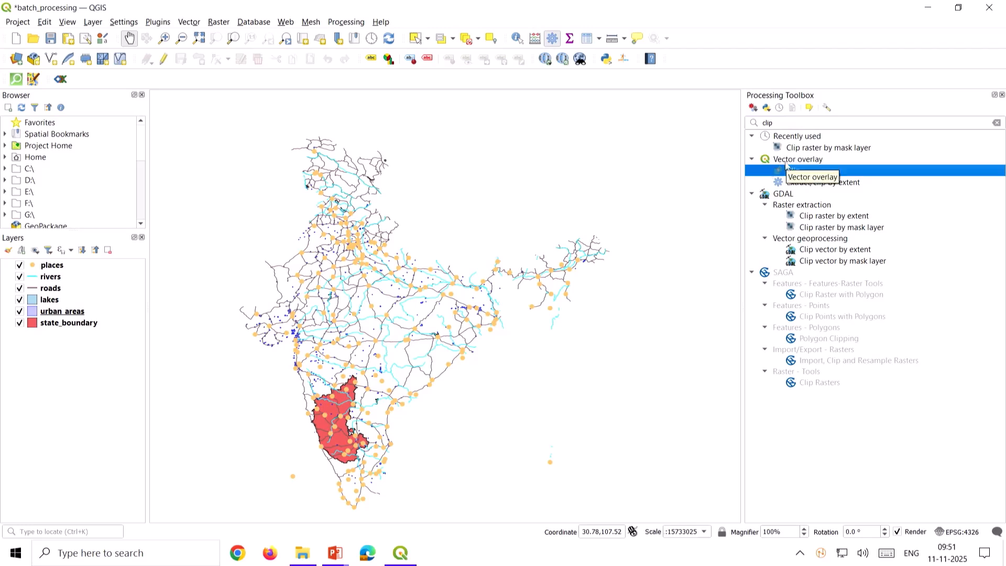
right_click(800, 174)
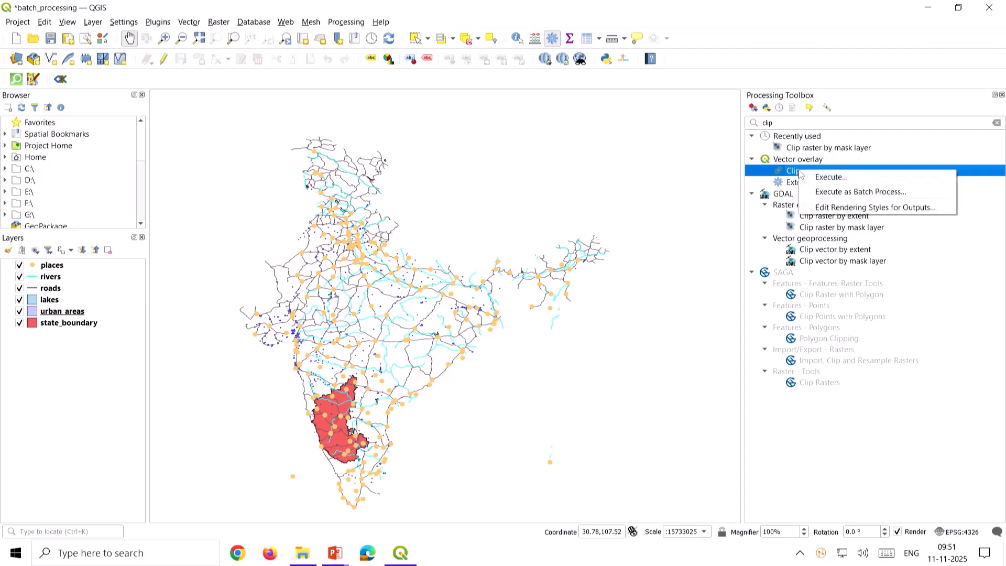
click(776, 175)
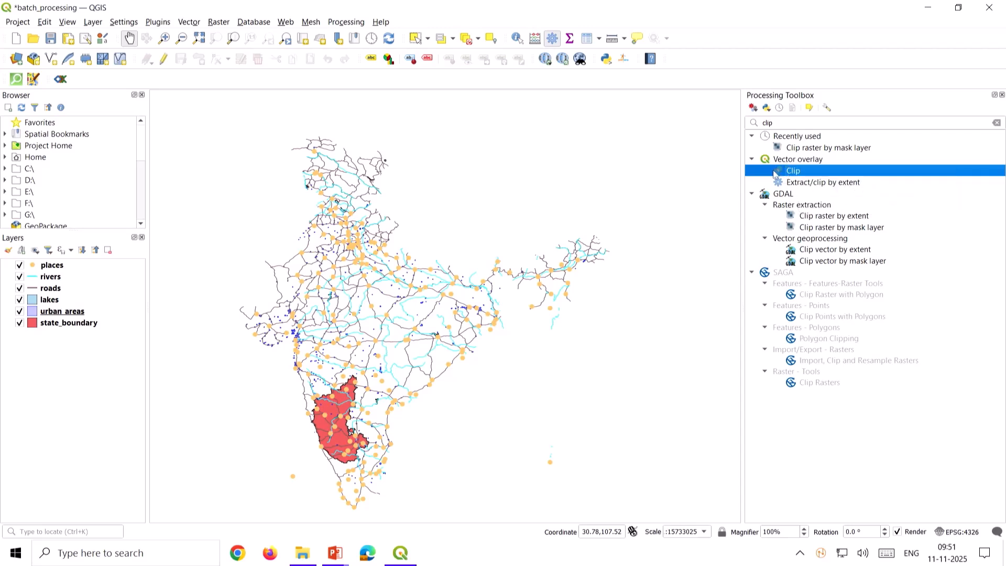
right_click(825, 175)
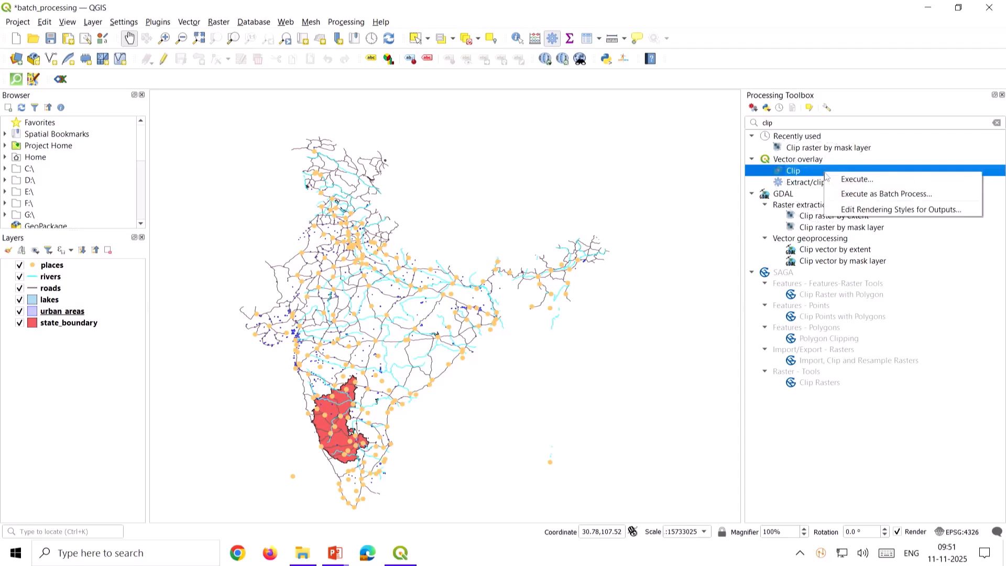
click(842, 196)
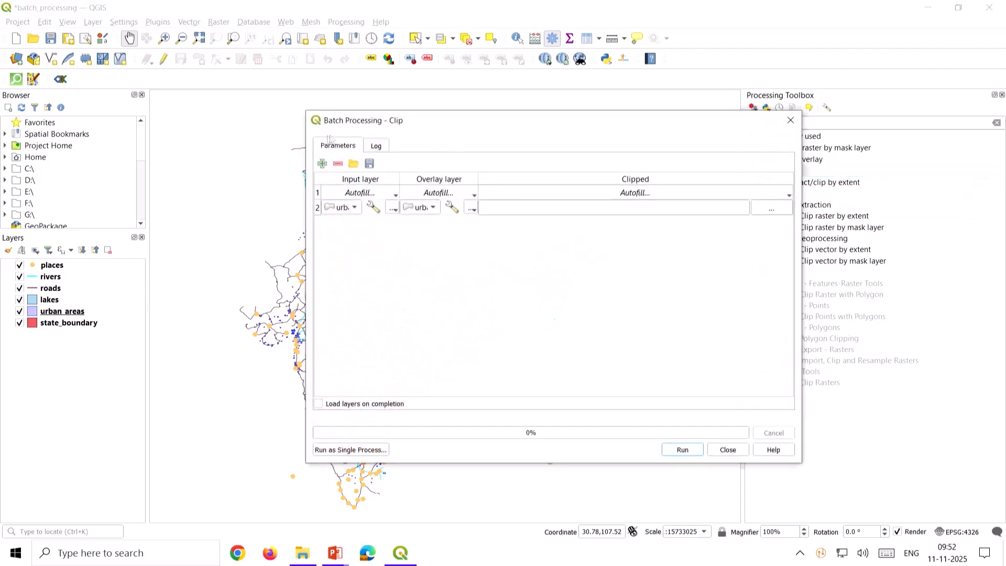
Enlarge the Batch Processing - Clip dialog and widen its Input layer column to show full layer names.
drag(307, 147, 71, 166)
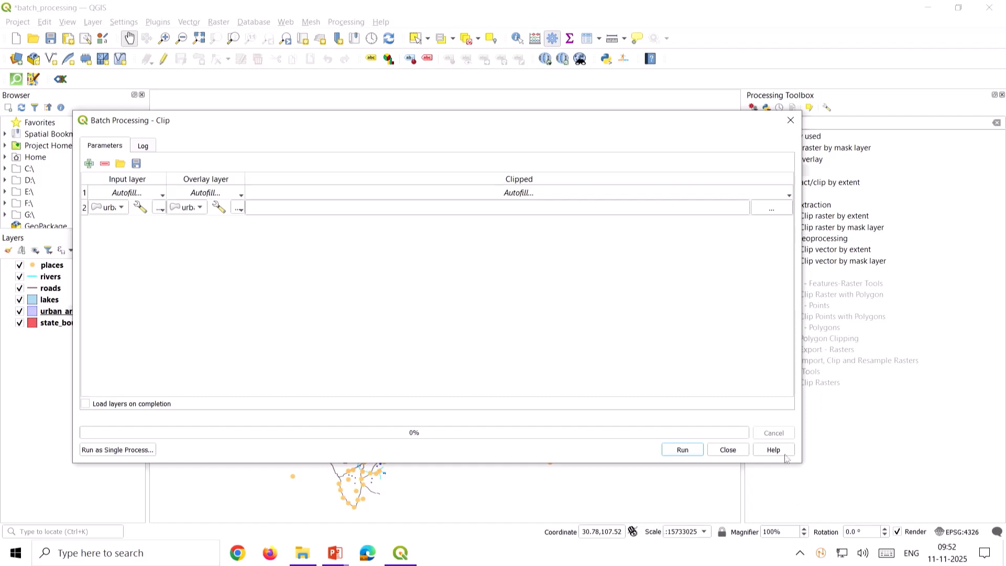
drag(802, 464, 900, 466)
drag(447, 119, 504, 120)
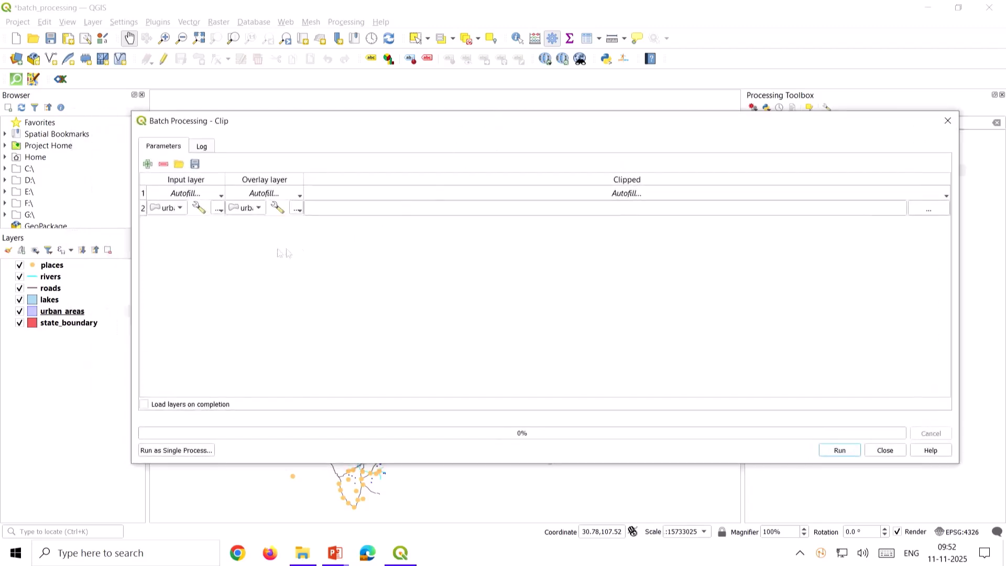
drag(226, 179, 367, 178)
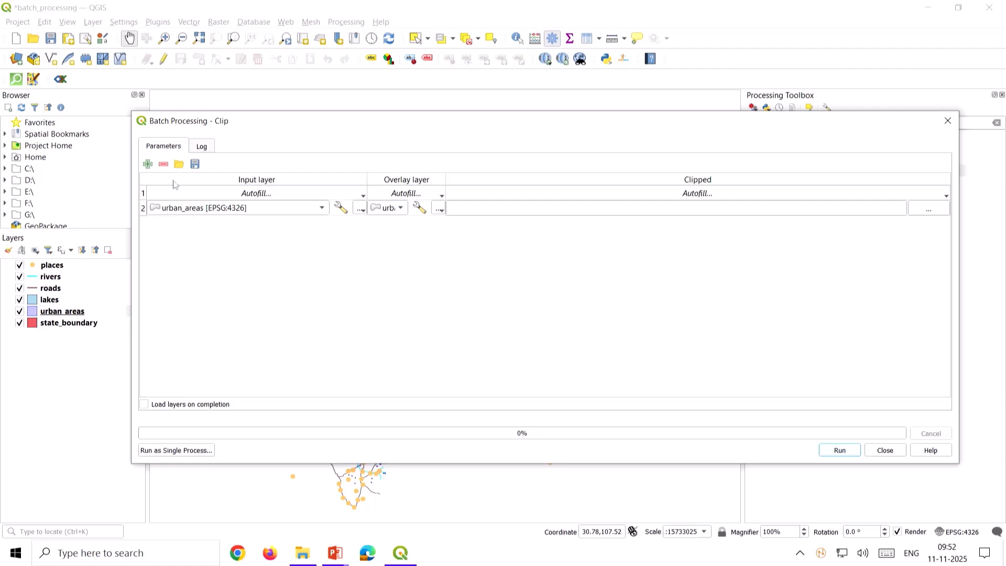
click(142, 210)
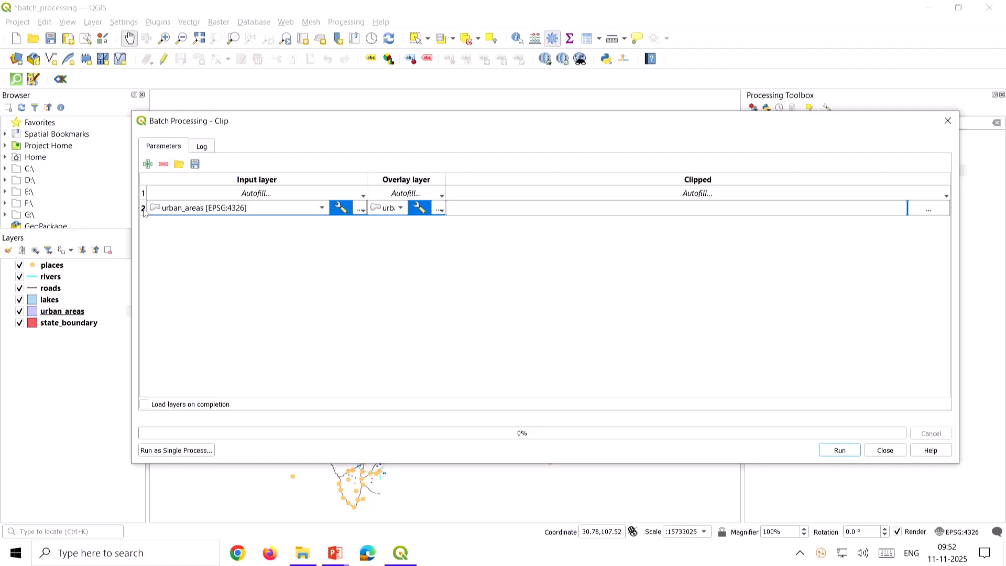
click(216, 227)
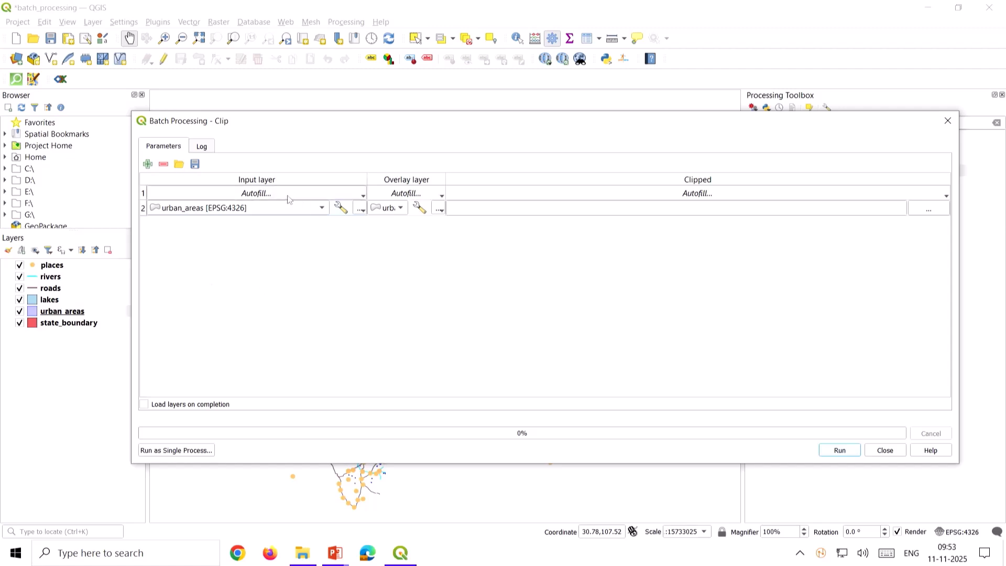
key(ctrl)
key(ctrl)
Add the open layers lakes, places, rivers and roads as input layers of the batch clip.
click(346, 196)
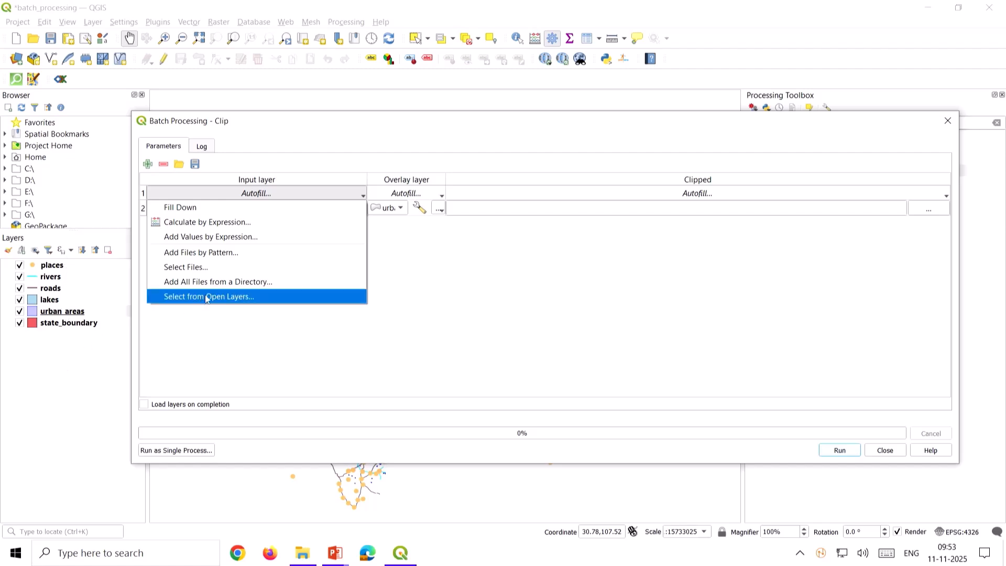
click(279, 297)
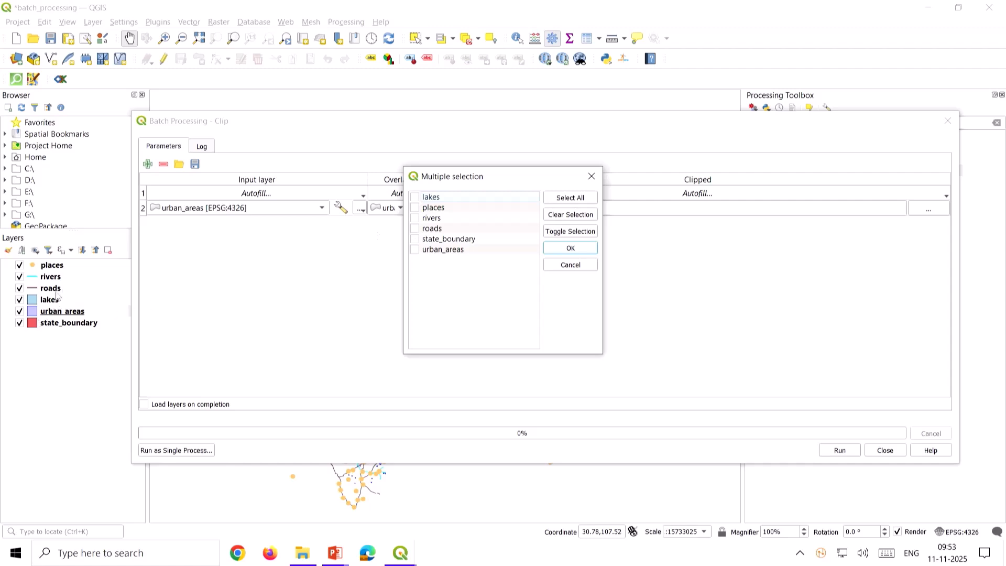
click(414, 197)
click(415, 229)
click(416, 218)
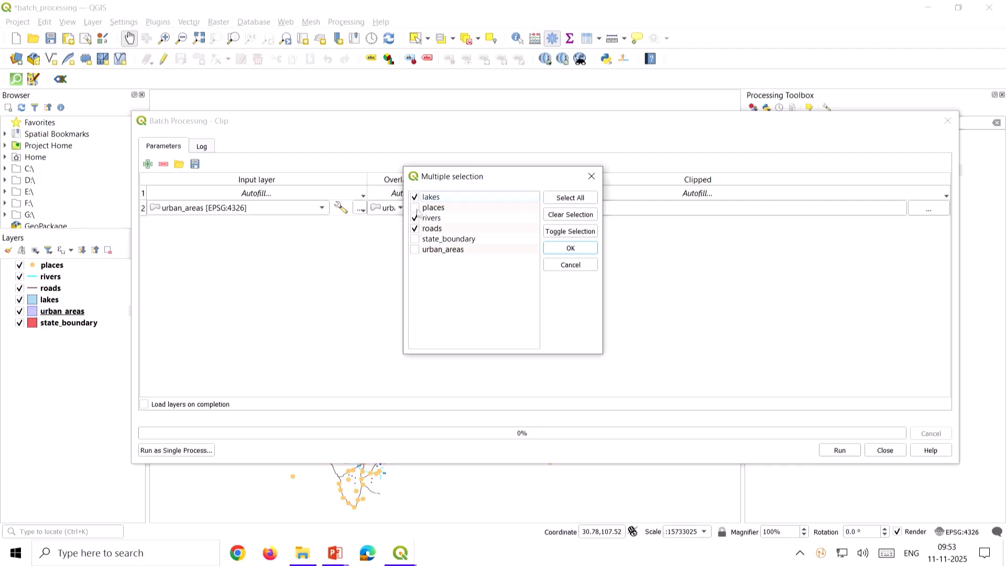
click(567, 248)
click(567, 248)
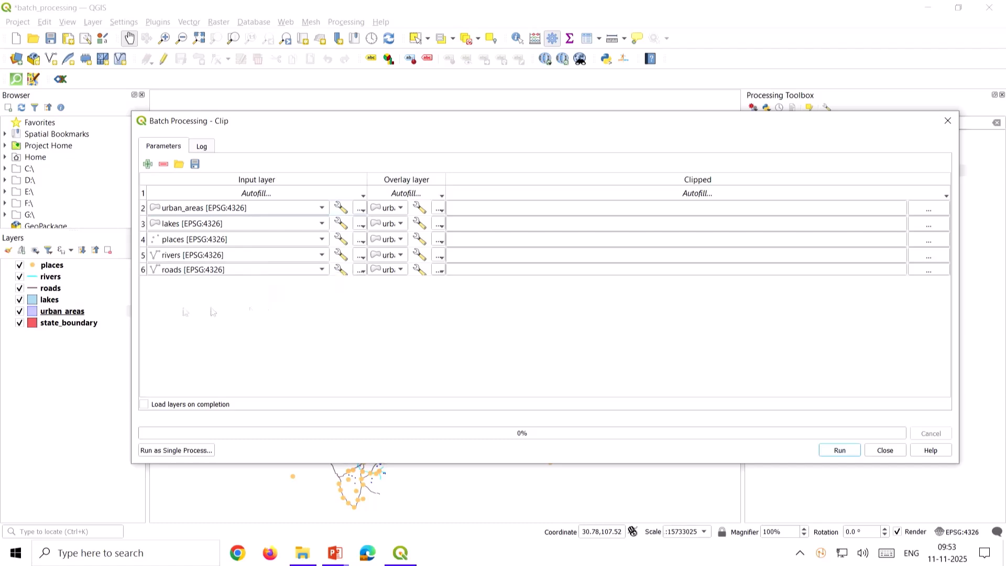
Widen the Overlay layer column and close the batch clip dialog without running it.
click(289, 194)
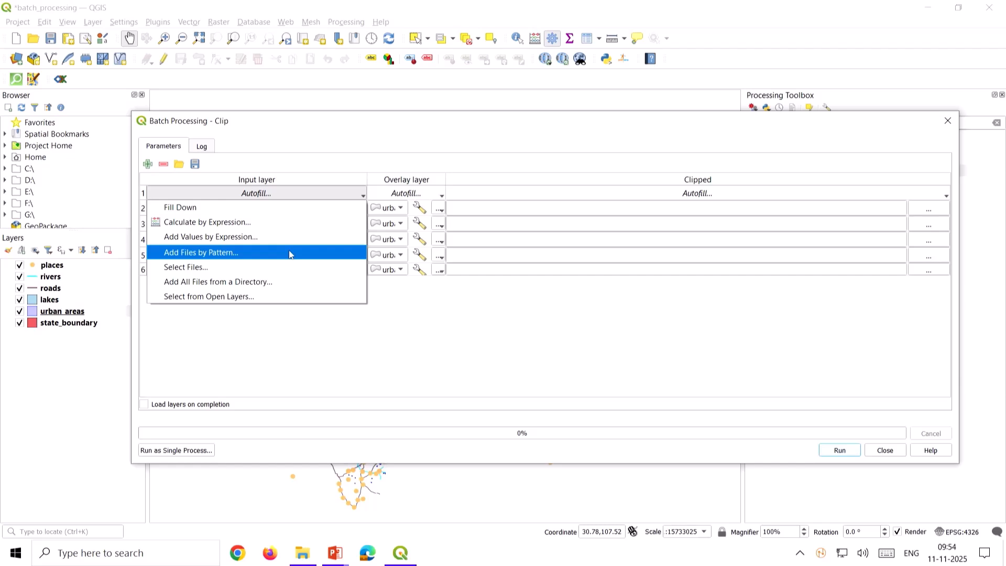
click(488, 330)
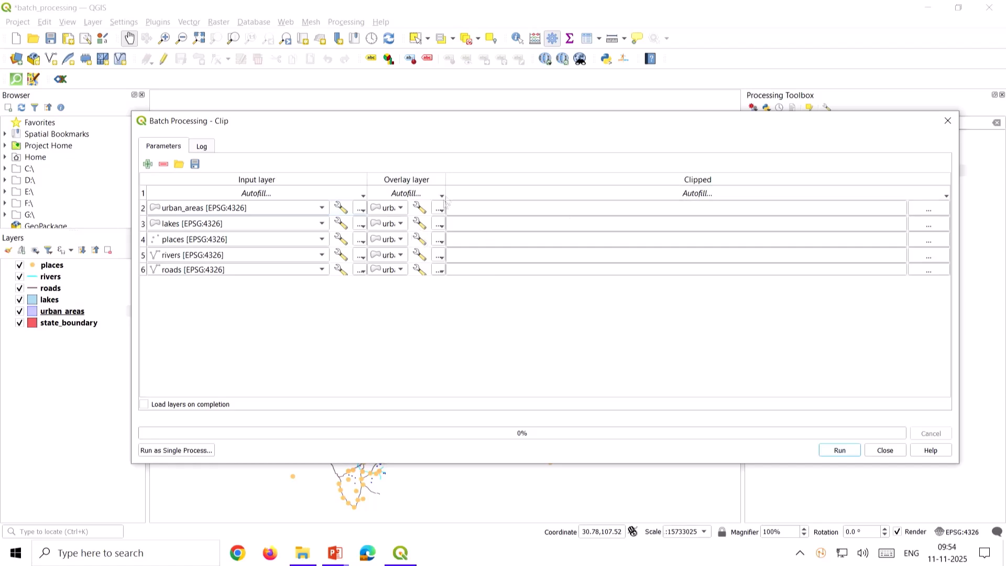
drag(448, 179, 620, 179)
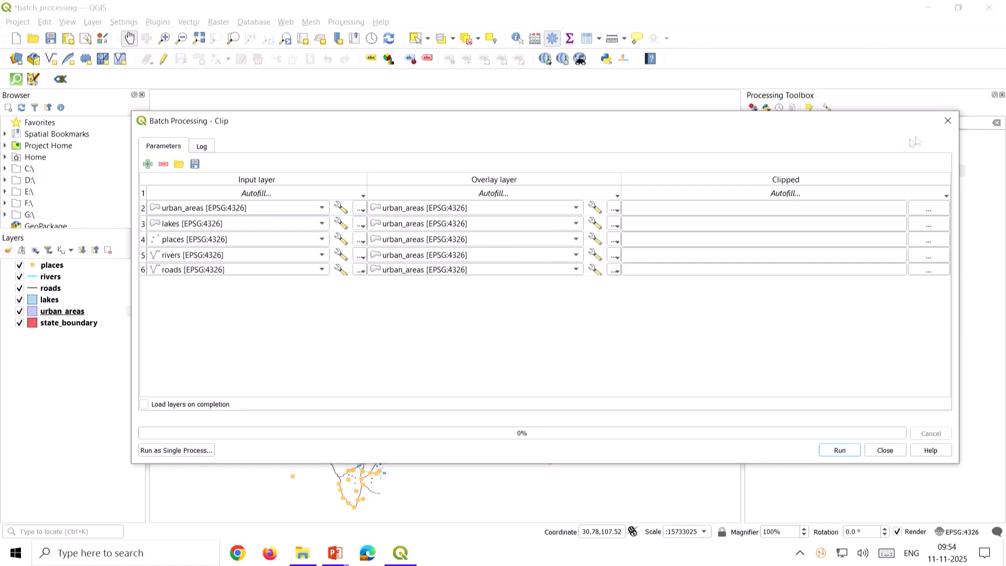
click(947, 120)
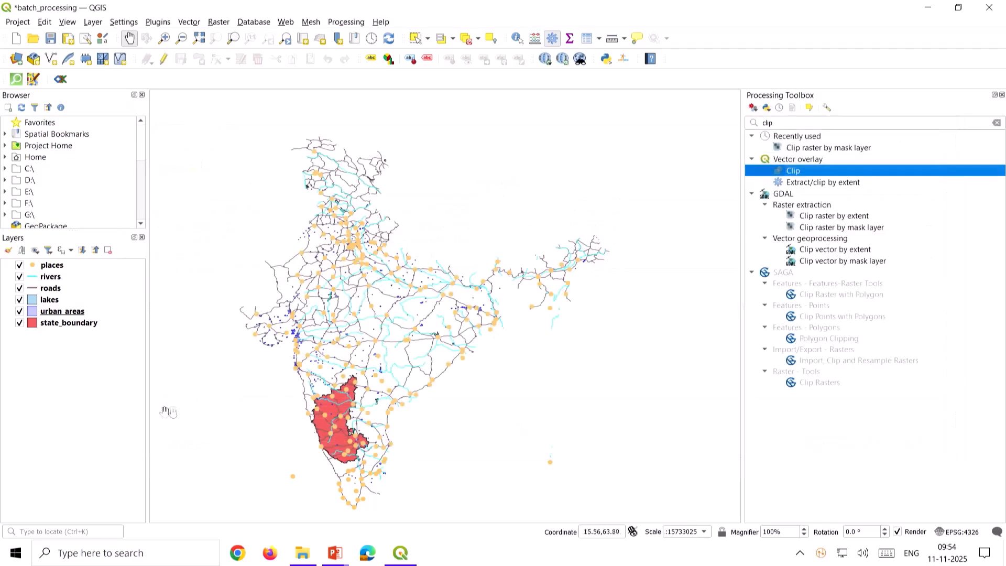
Zoom the map to the state_boundary layer and shift the view slightly north.
right_click(90, 325)
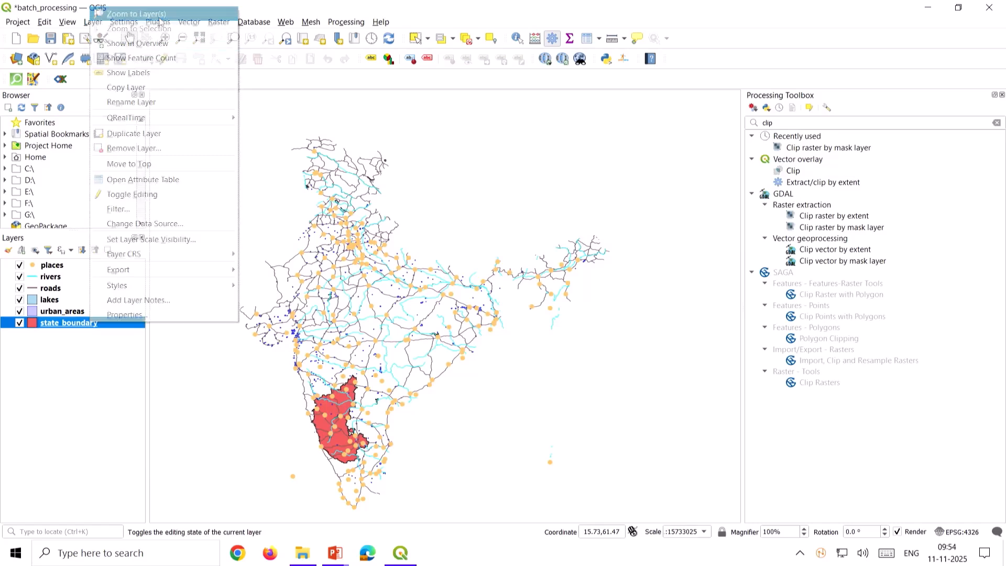
click(157, 14)
drag(371, 393, 372, 370)
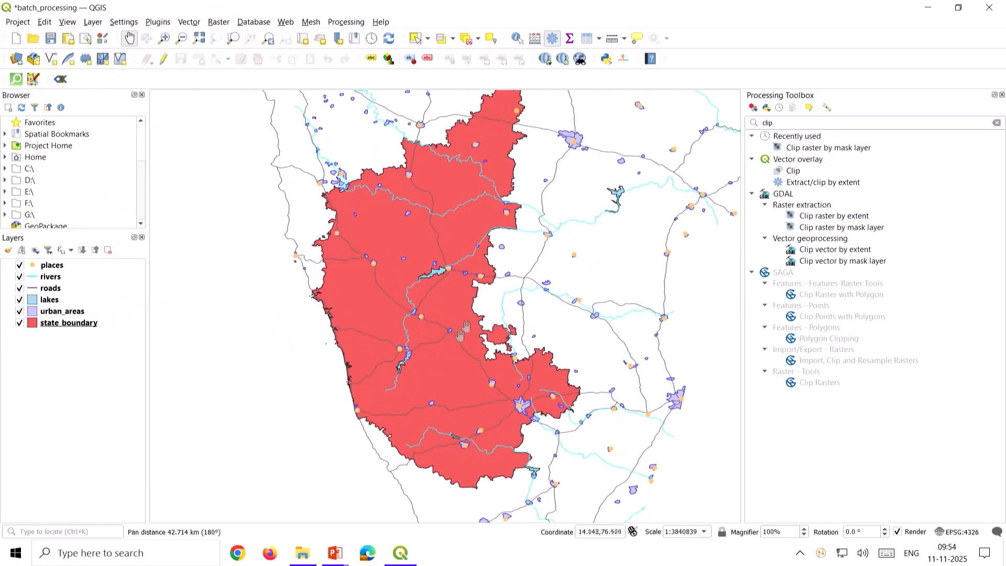
Hide and show the lakes, roads, rivers and places layers one after another to compare their extent with the state boundary.
click(62, 312)
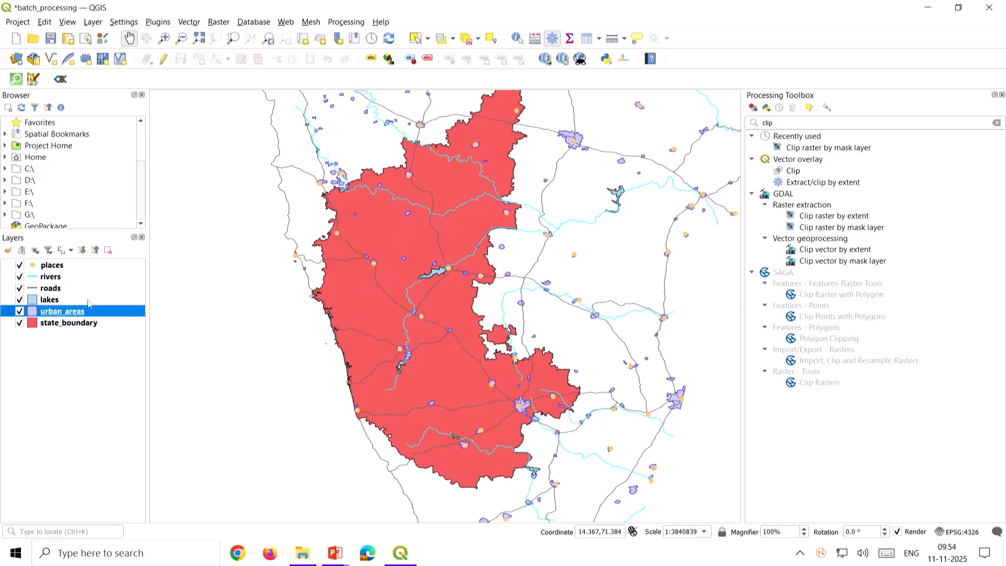
click(20, 300)
key(space)
key(space)
key(space)
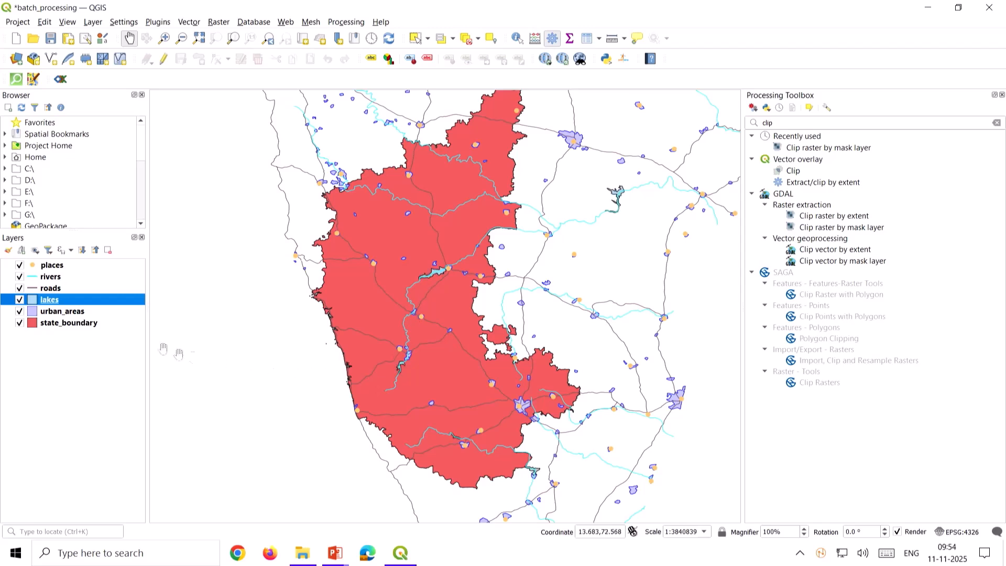
click(70, 288)
key(space)
key(space)
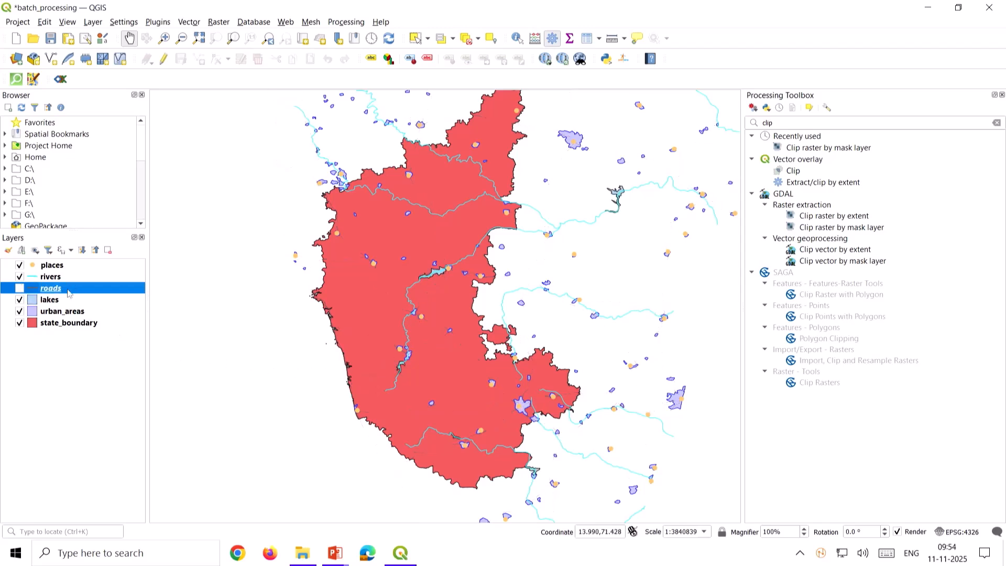
click(69, 277)
key(space)
key(space)
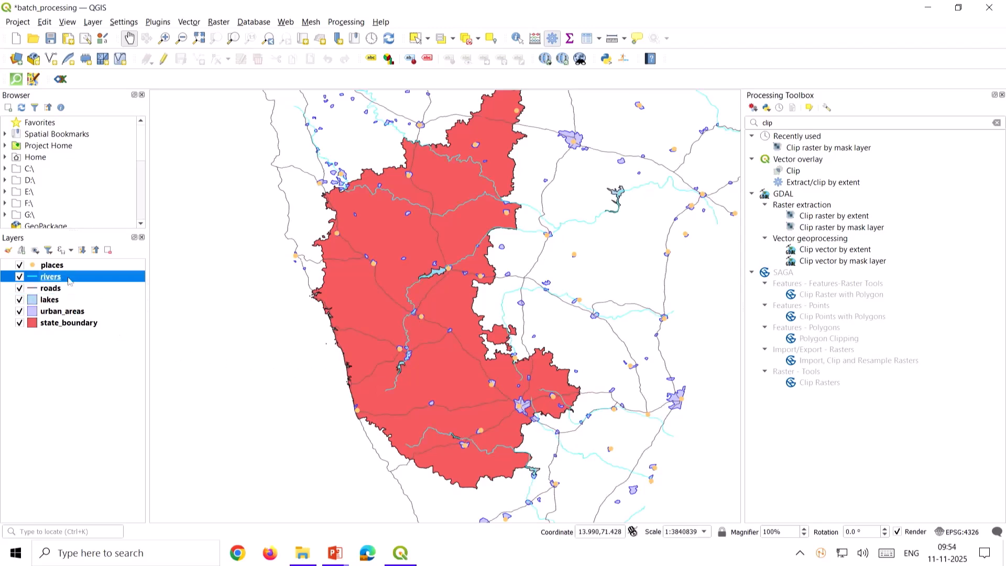
key(Up)
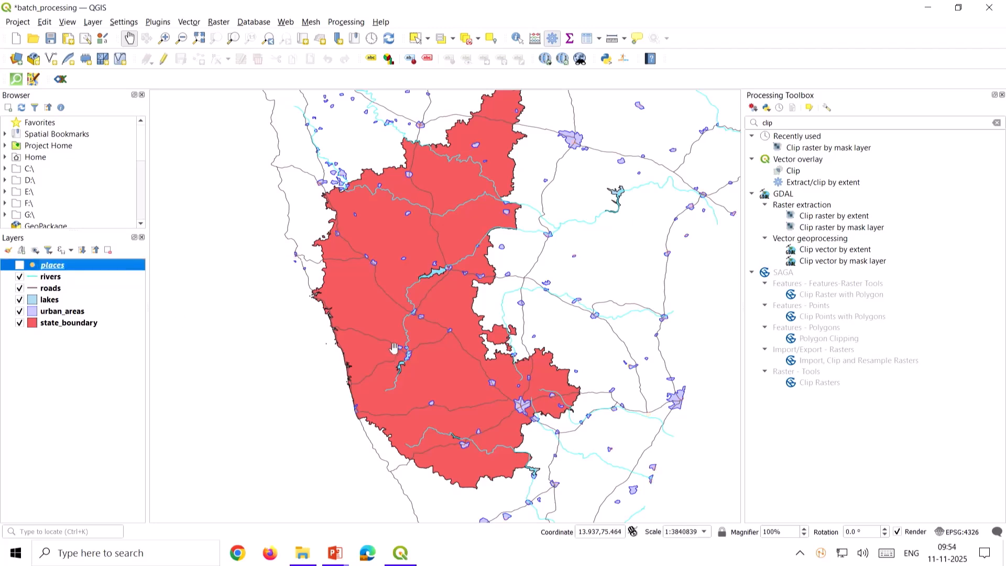
key(space)
key(space)
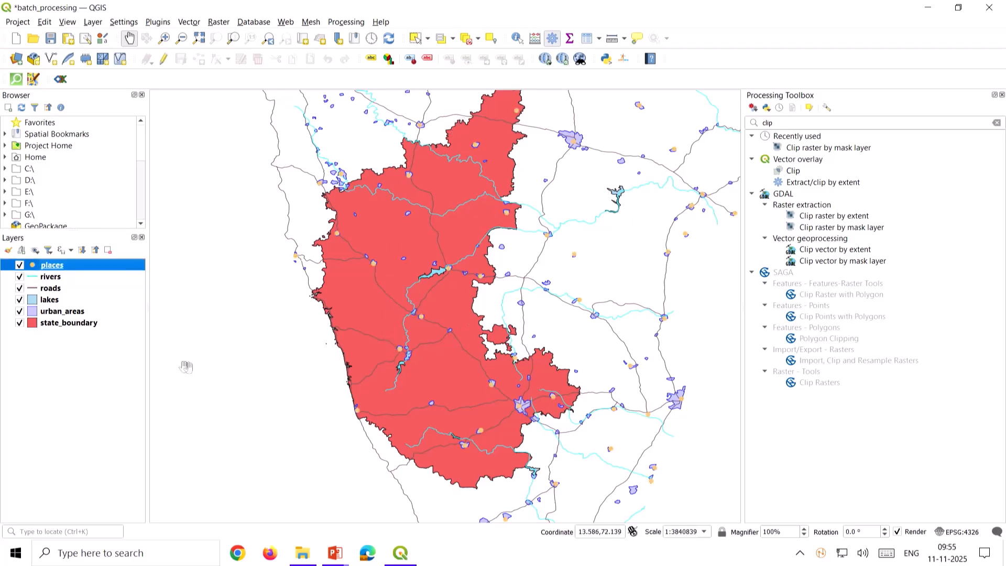
Reopen the Vector overlay Clip tool as a batch process and widen its Input layer column.
right_click(795, 172)
click(838, 192)
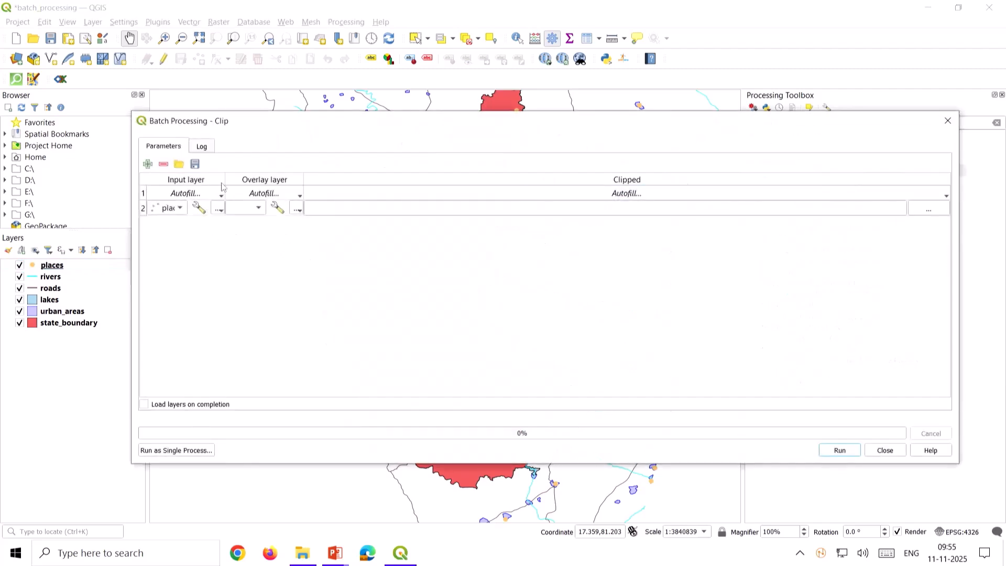
drag(225, 183, 322, 185)
Add the open layers lakes, places, rivers and roads as input layers of the batch clip.
click(304, 193)
click(295, 297)
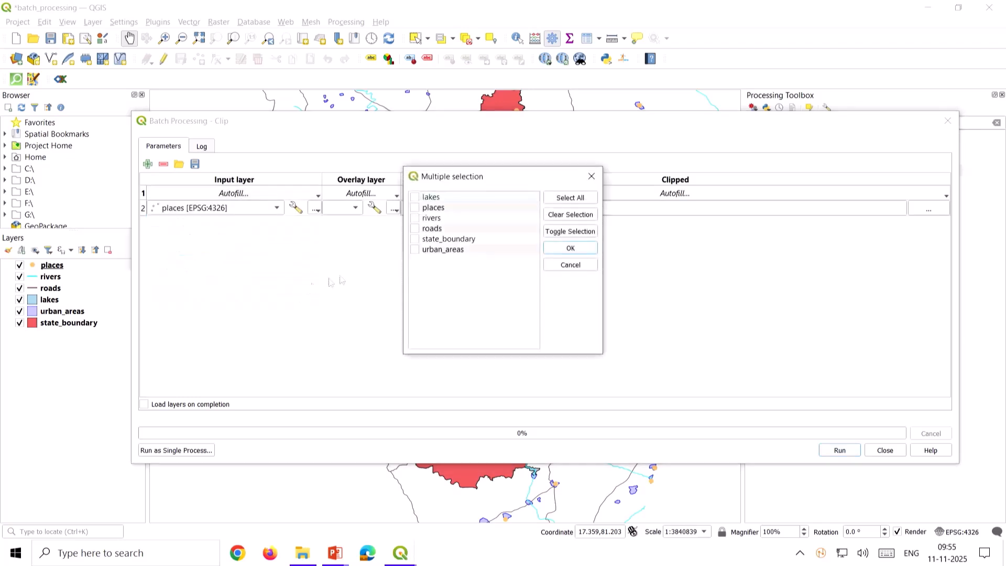
click(415, 197)
click(415, 208)
click(414, 218)
click(415, 228)
click(570, 249)
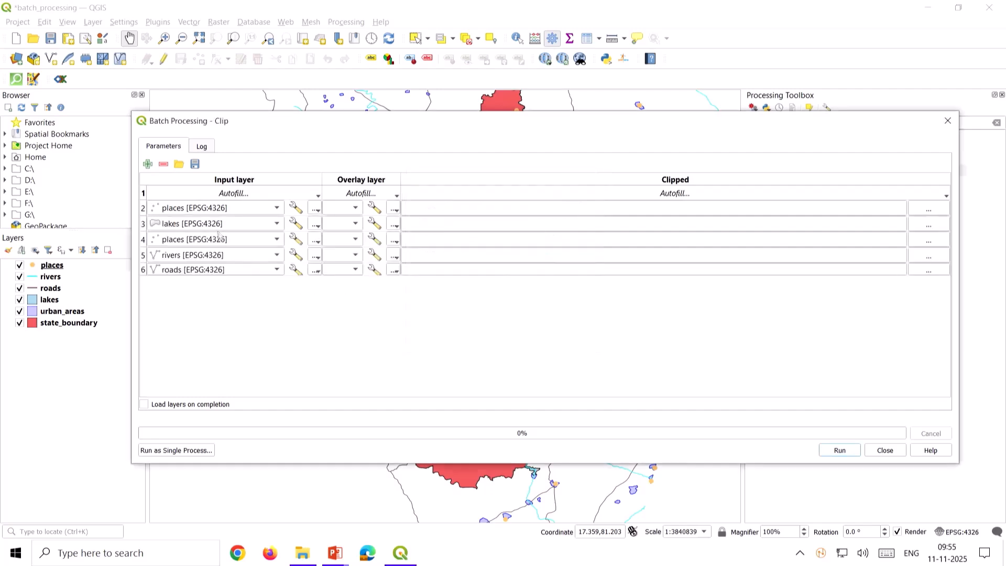
Remove the duplicate places row from the batch clip and add the open urban_areas layer as another input.
click(143, 208)
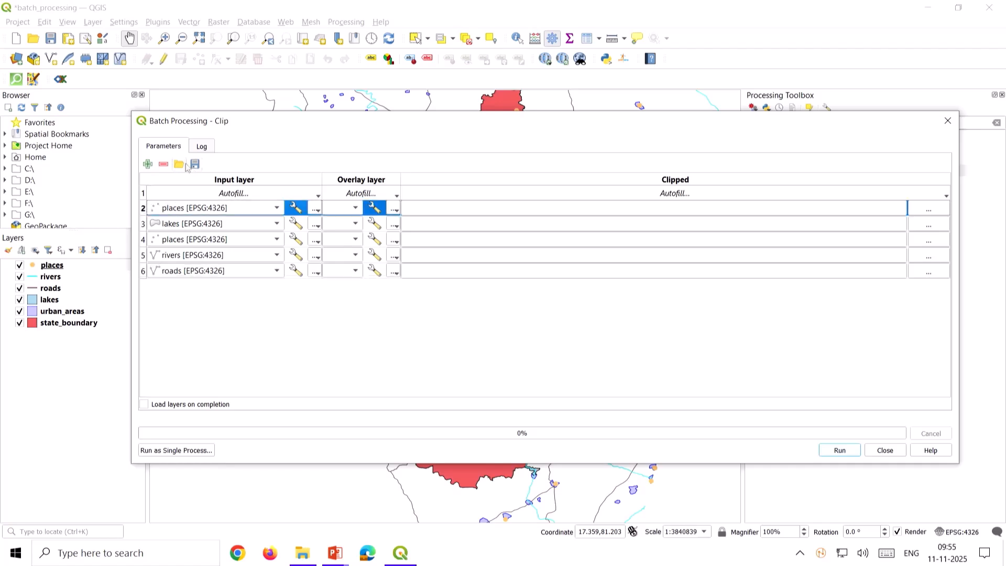
click(163, 164)
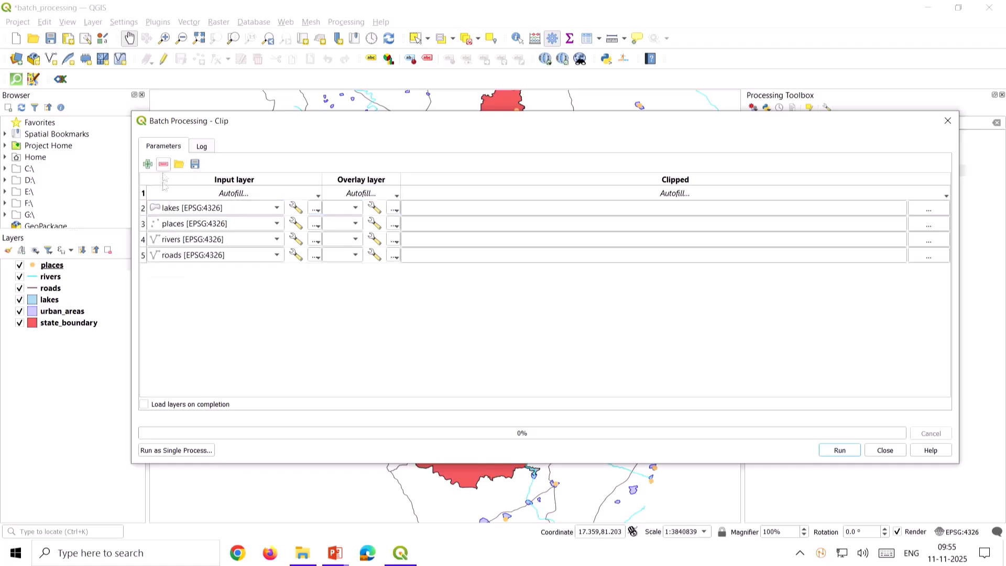
click(234, 194)
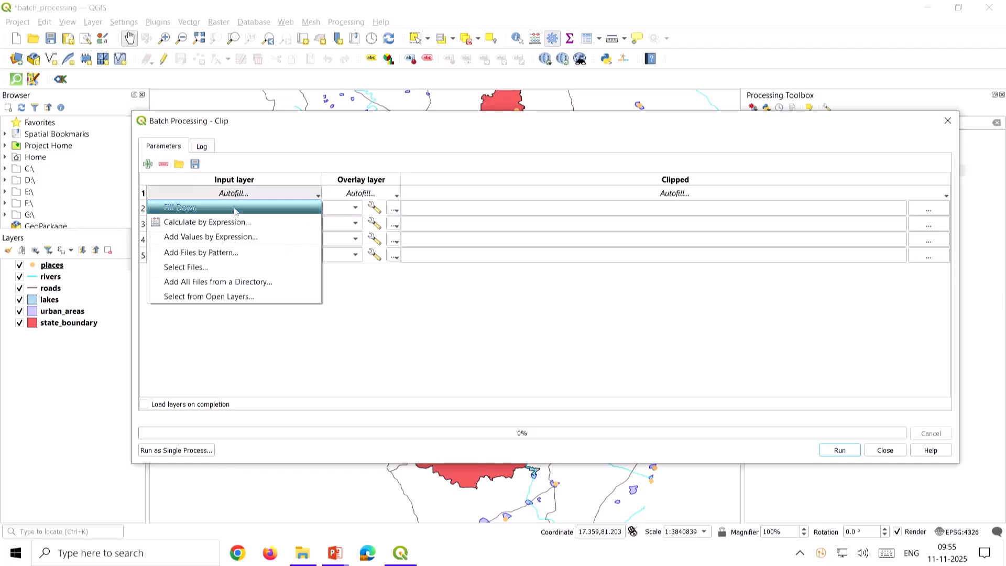
click(225, 297)
click(415, 250)
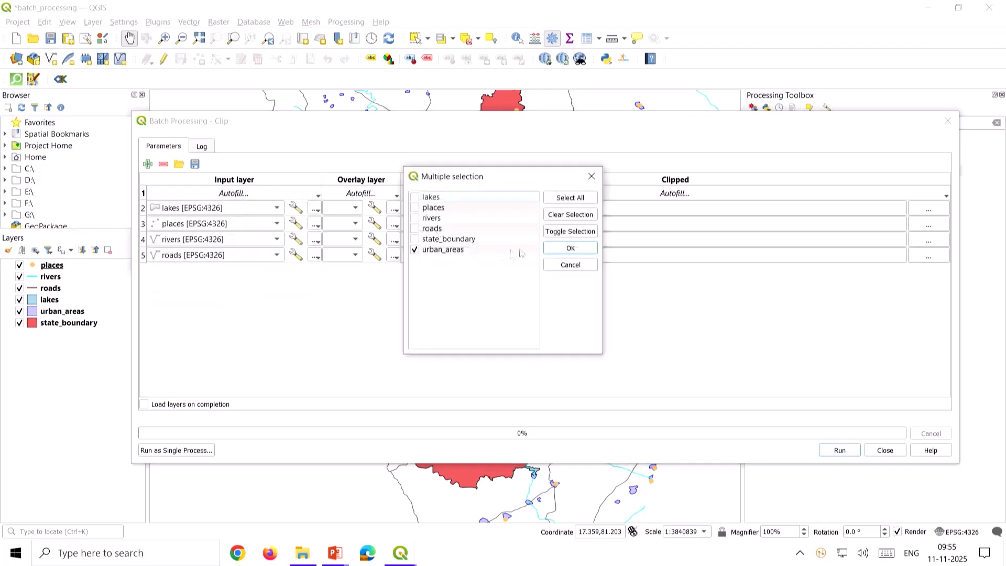
click(553, 249)
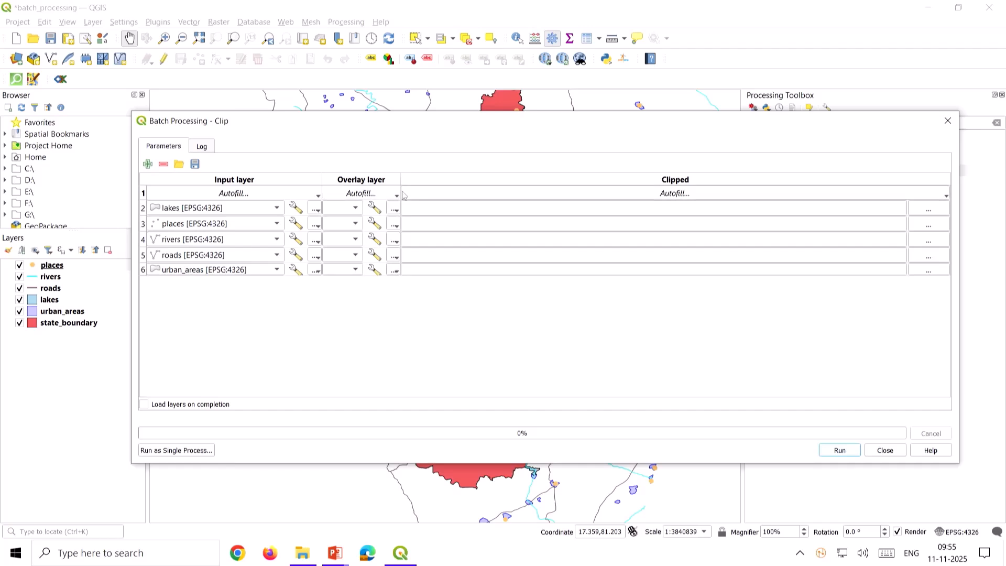
Widen the Overlay layer column and set state_boundary as the overlay layer for the lakes row.
drag(402, 183, 487, 189)
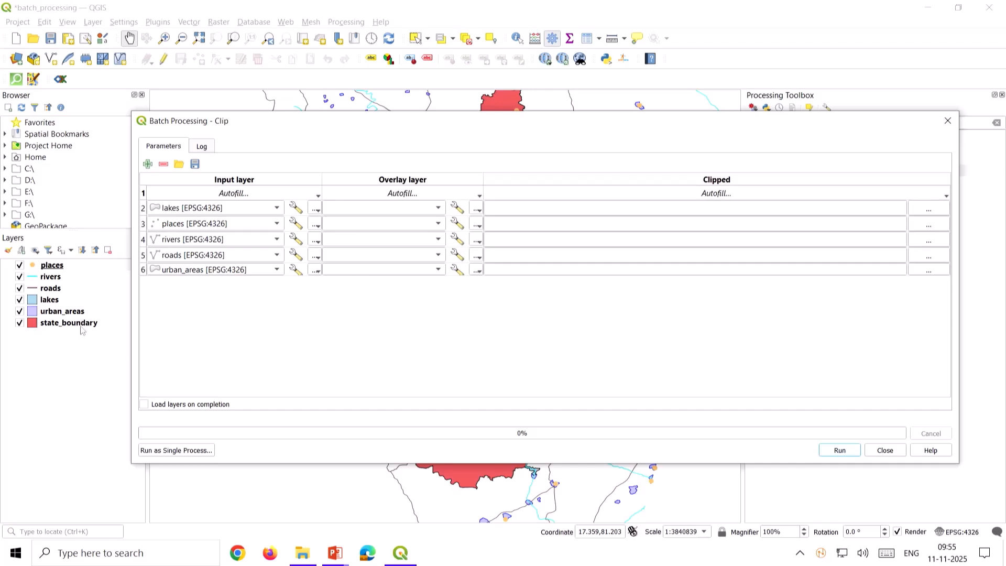
click(425, 195)
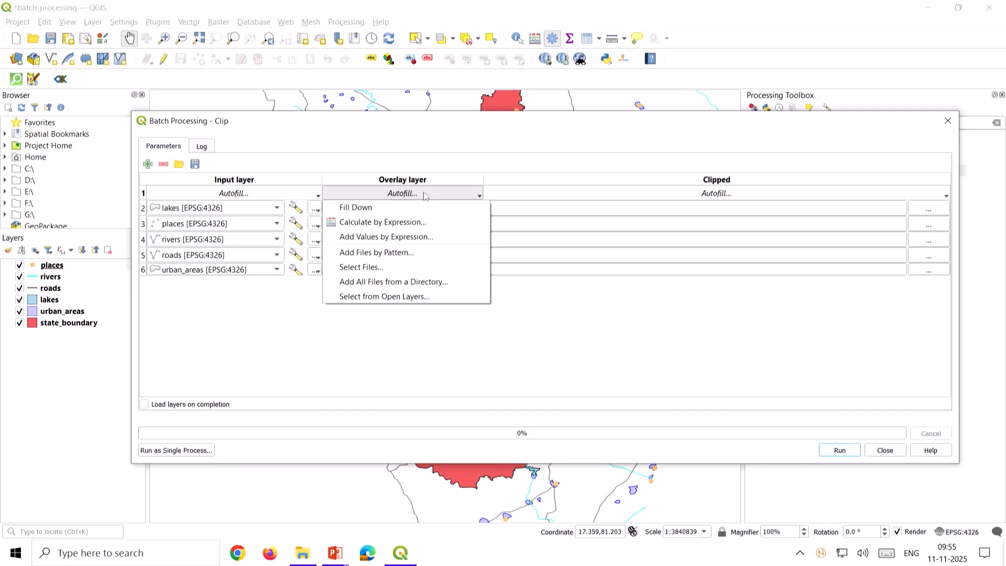
click(404, 346)
click(418, 209)
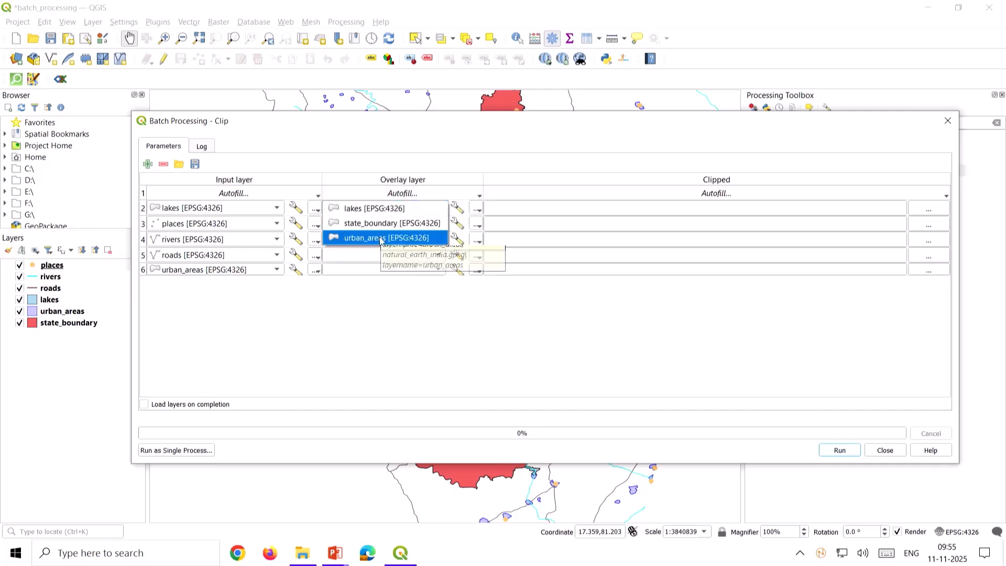
click(378, 322)
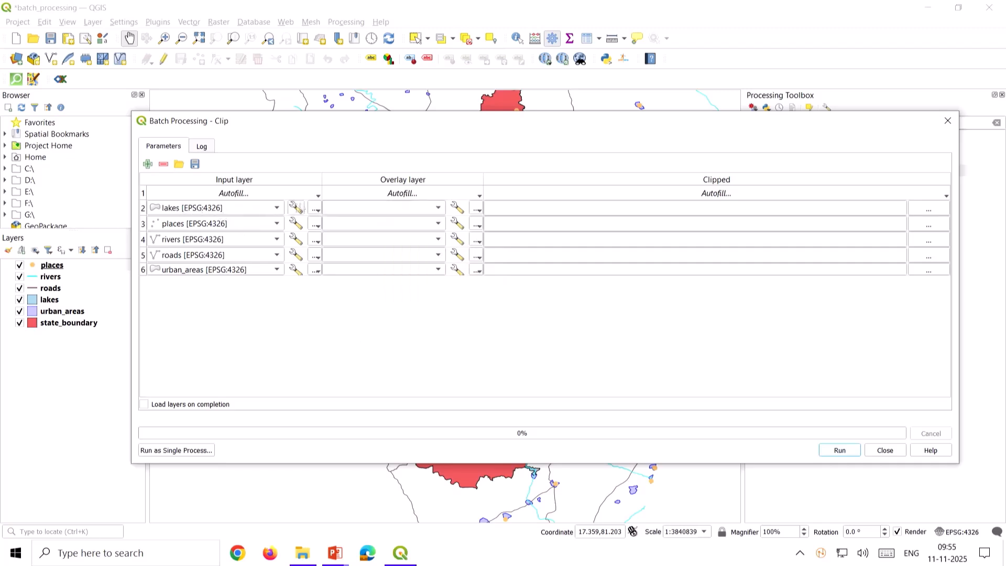
click(396, 207)
click(396, 207)
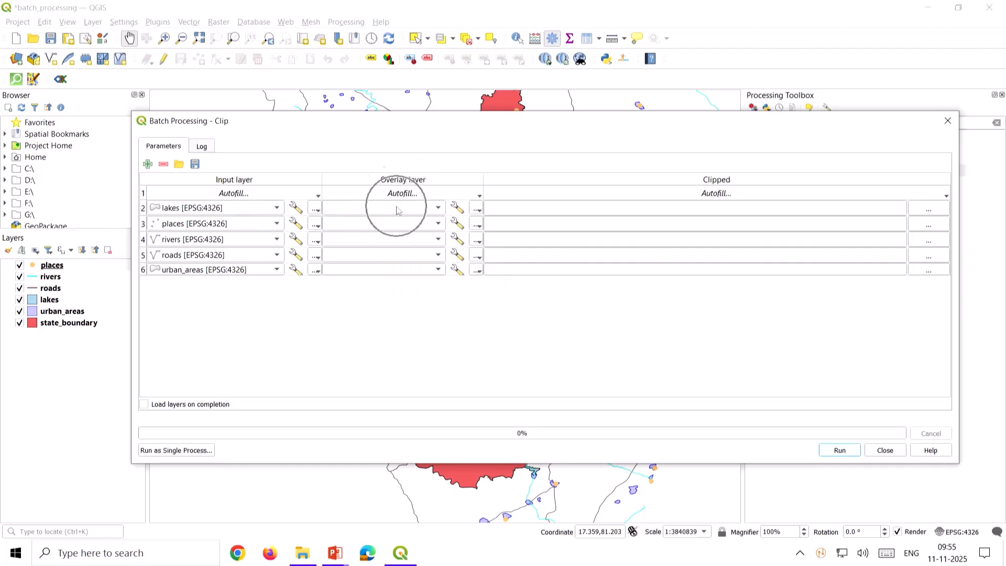
click(397, 224)
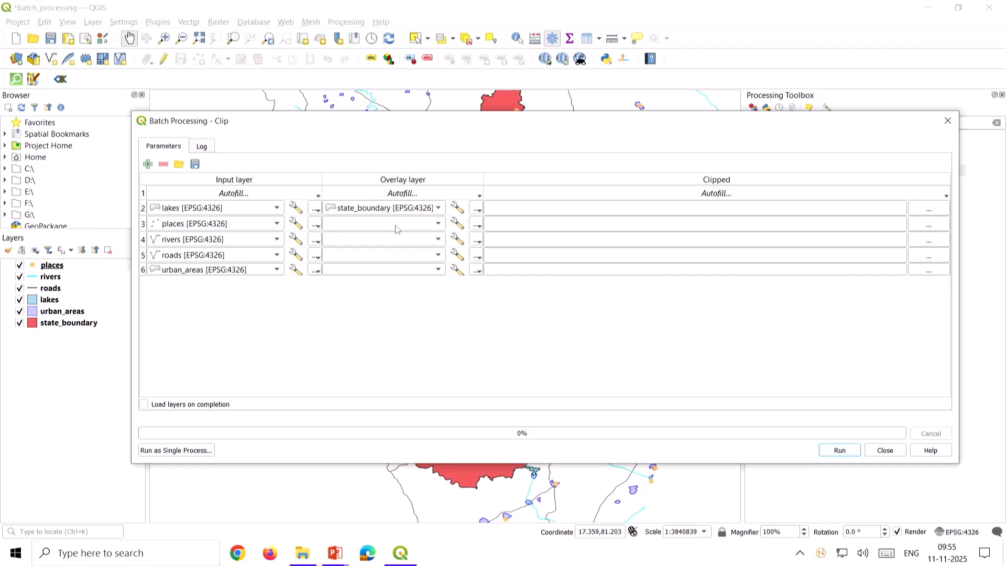
Fill the state_boundary overlay down to all remaining batch rows and widen the Overlay layer column slightly.
click(399, 194)
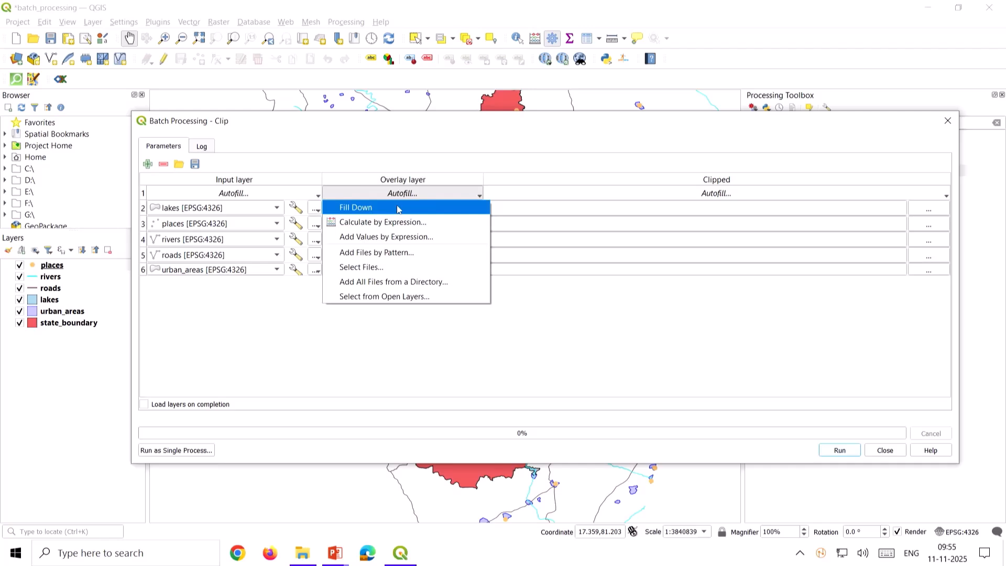
click(397, 208)
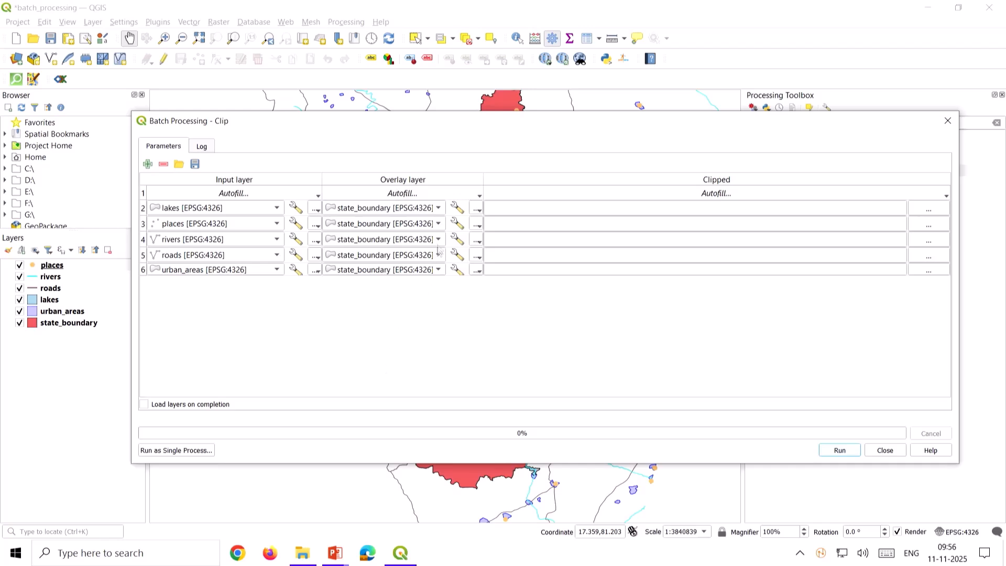
drag(483, 183, 492, 183)
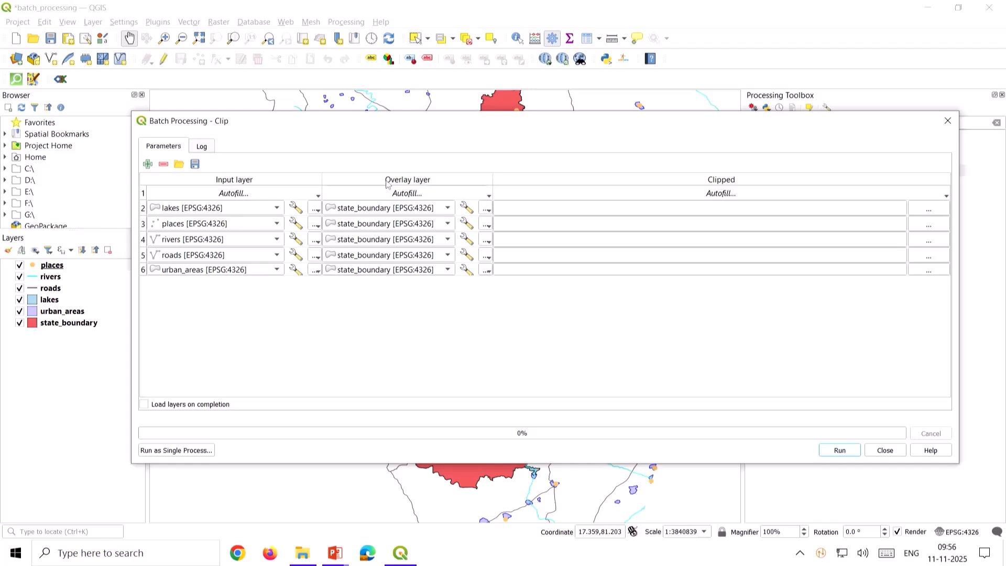
Save the clipped output under the base name clipped_ as GPKG files in the batch proc and modeler folder.
click(941, 214)
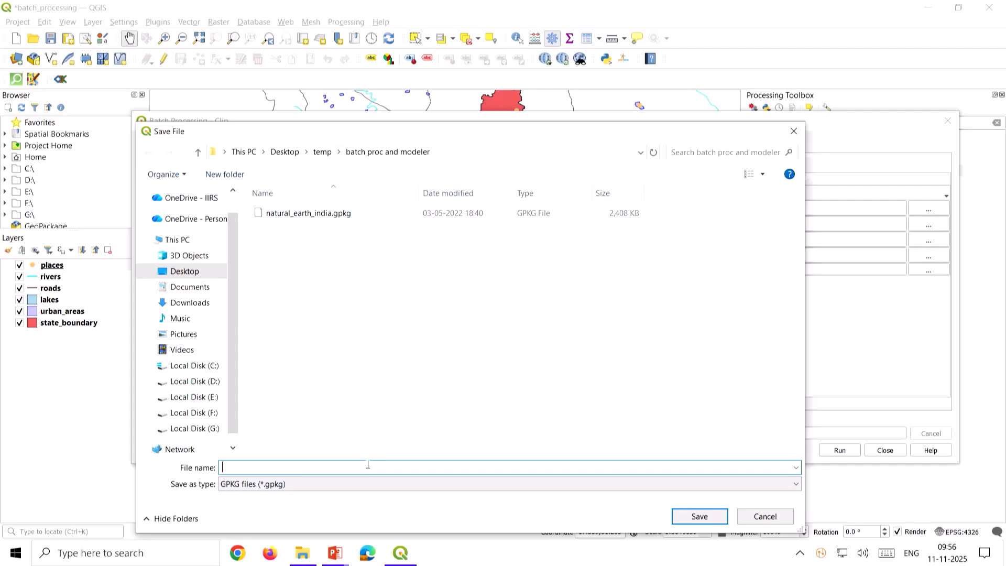
text(clipped_)
click(286, 484)
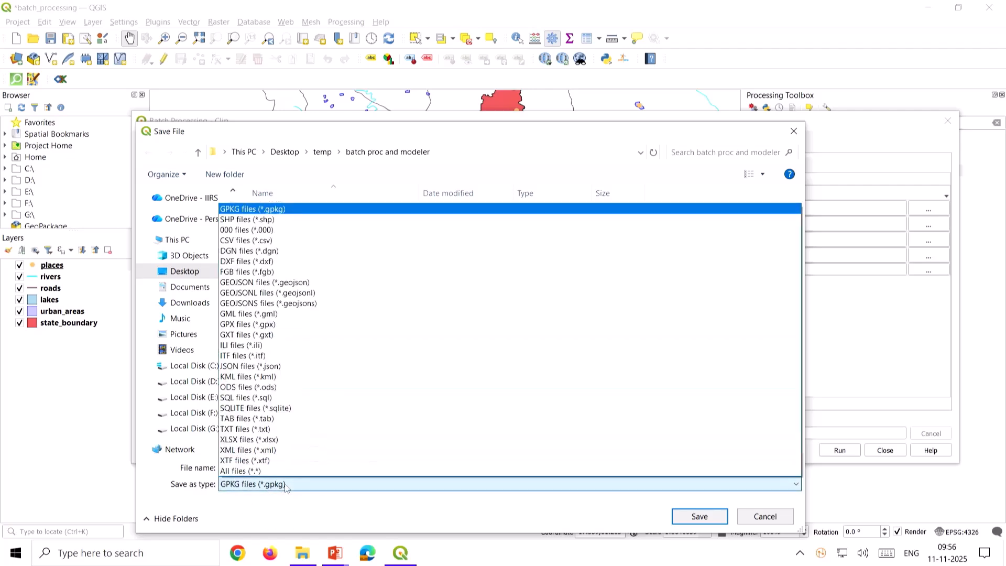
click(296, 225)
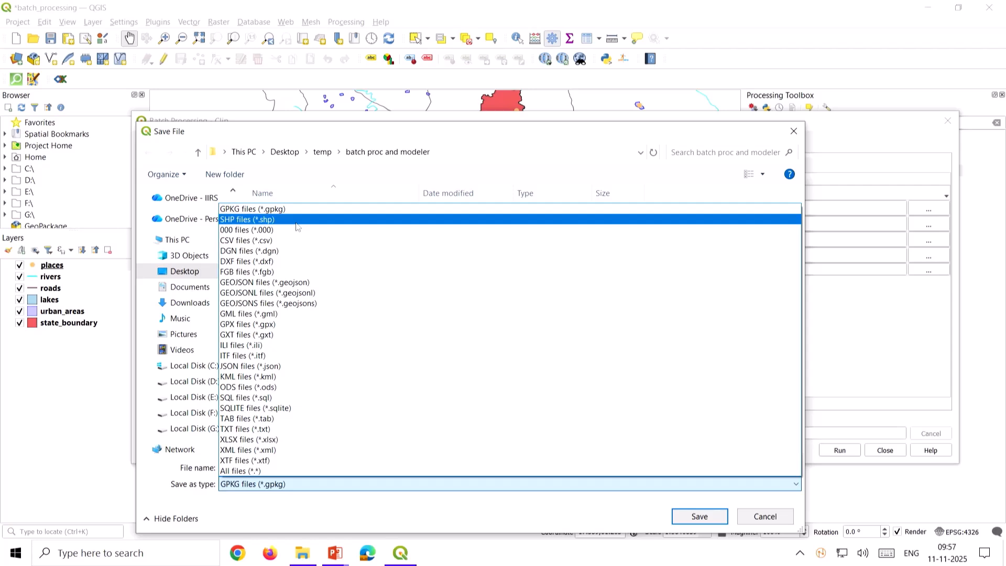
click(300, 508)
click(249, 465)
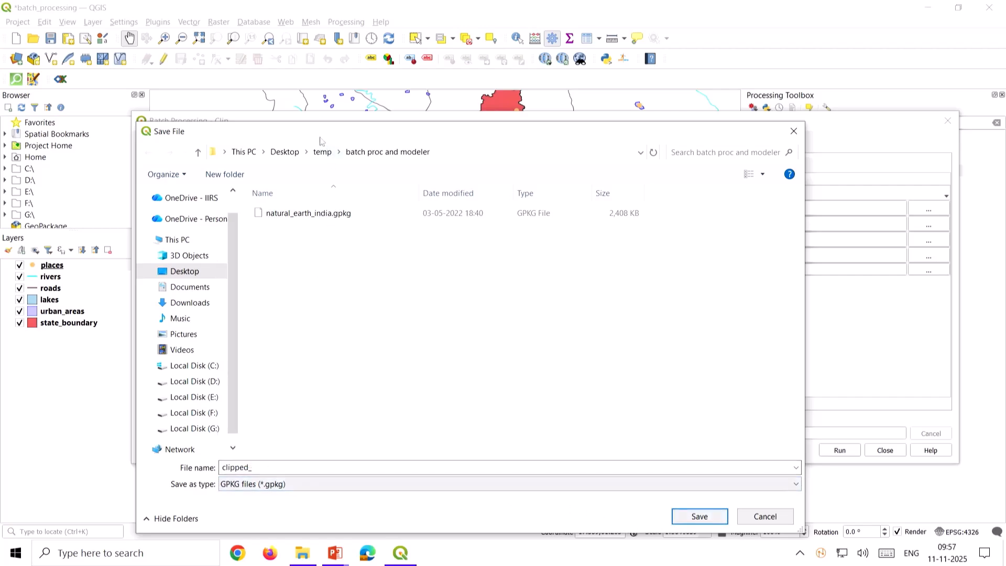
drag(324, 131, 358, 90)
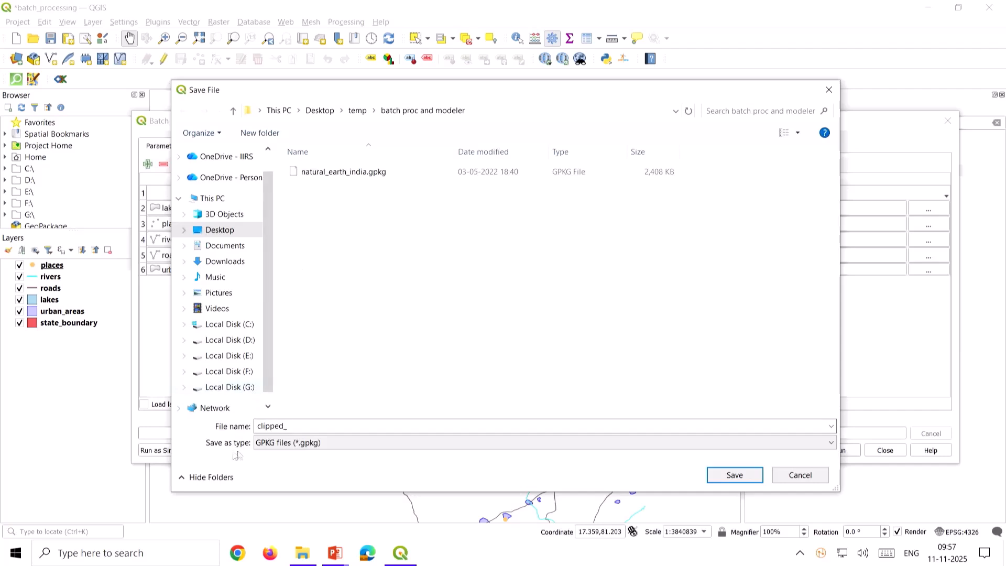
key(ctrl)
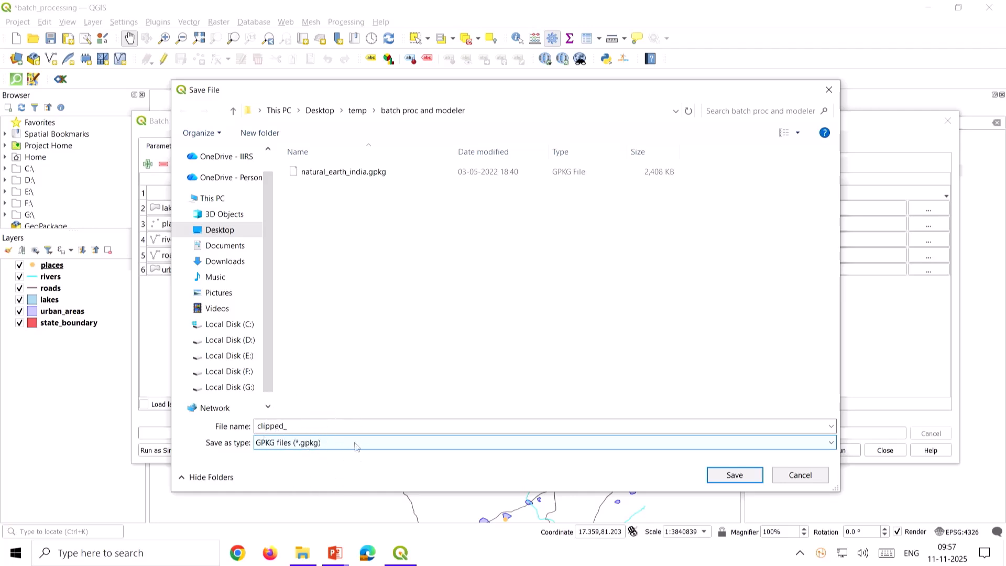
key(ctrl)
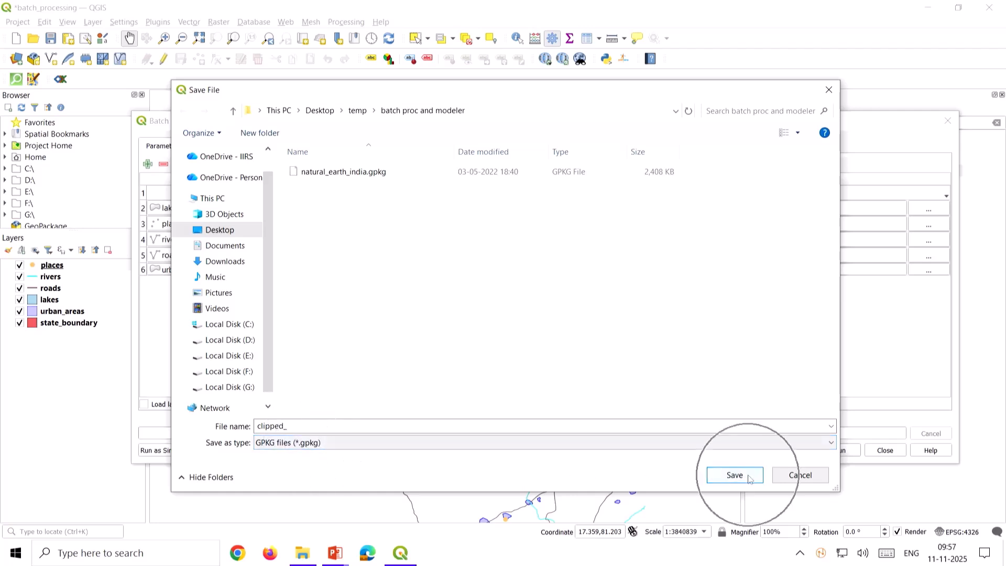
click(734, 476)
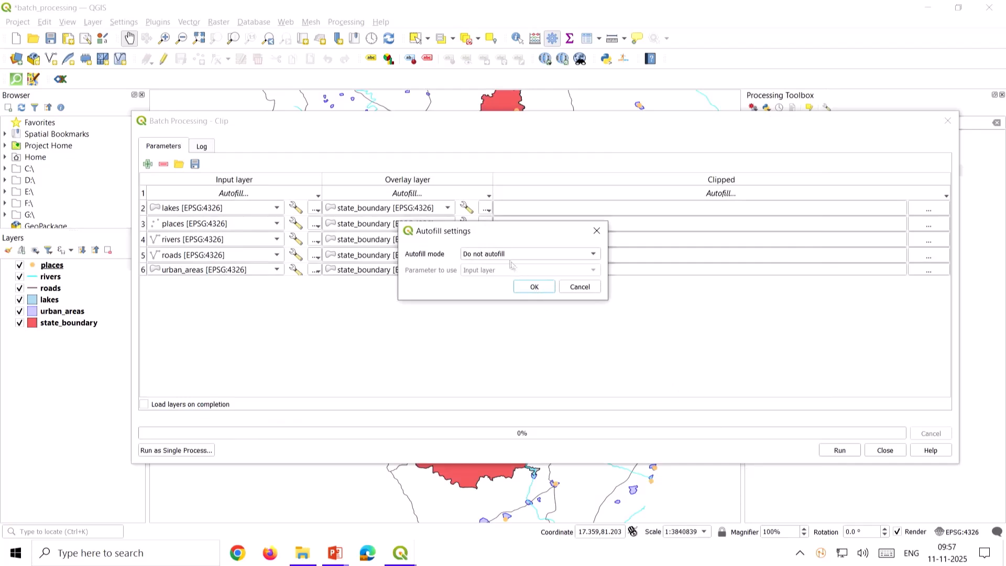
Autofill the Clipped output names with parameter values, using the Input layer parameter.
drag(467, 231, 466, 298)
key(ctrl)
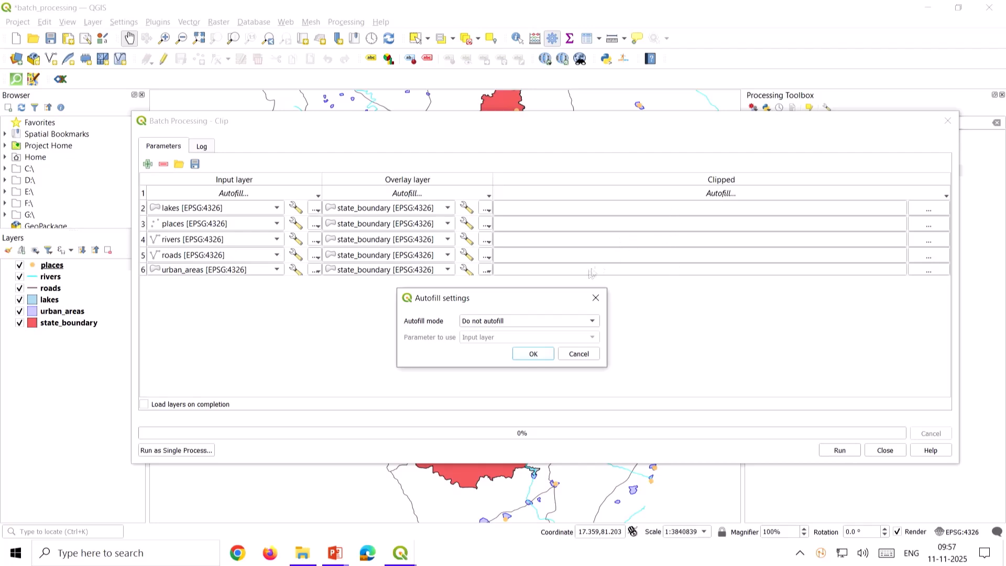
click(526, 321)
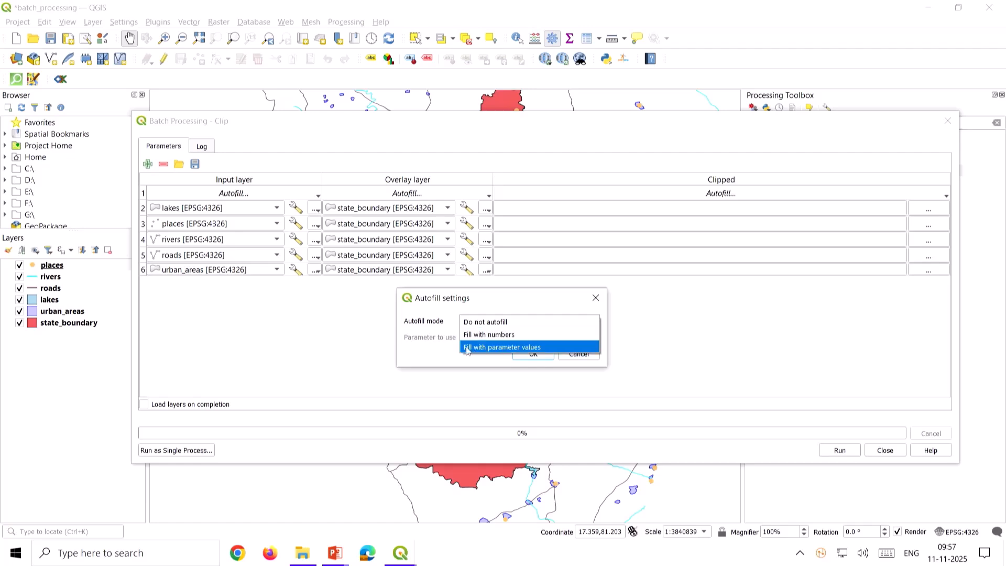
click(553, 347)
click(515, 339)
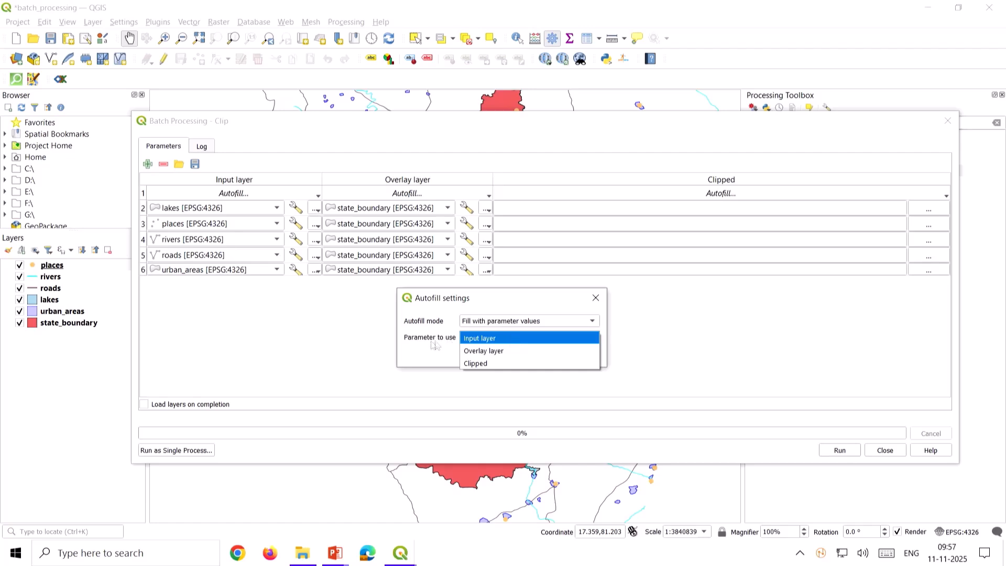
click(481, 339)
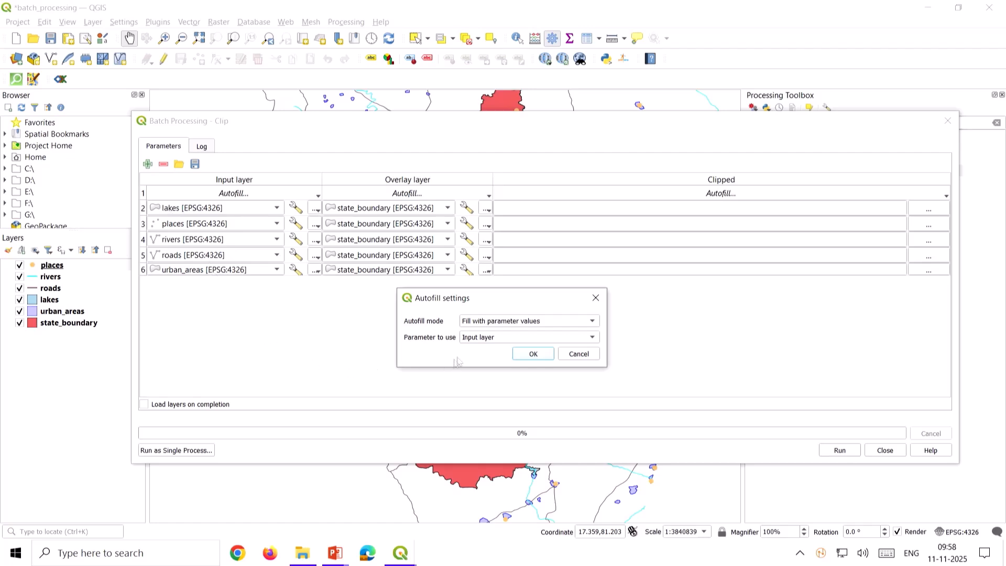
click(545, 356)
click(528, 354)
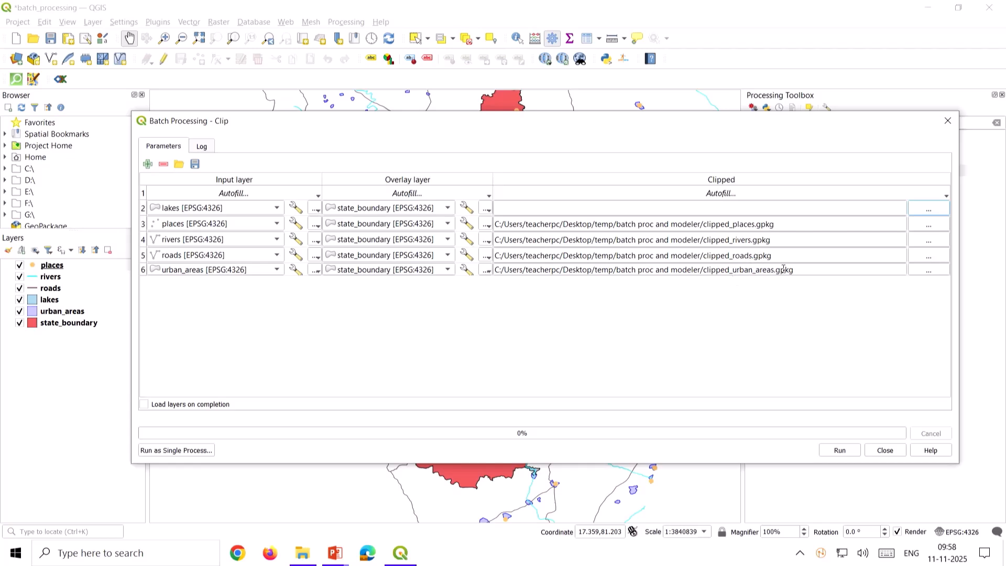
Try to save the lakes row's output as clipped_ in the batch proc and modeler folder without autofill.
click(926, 211)
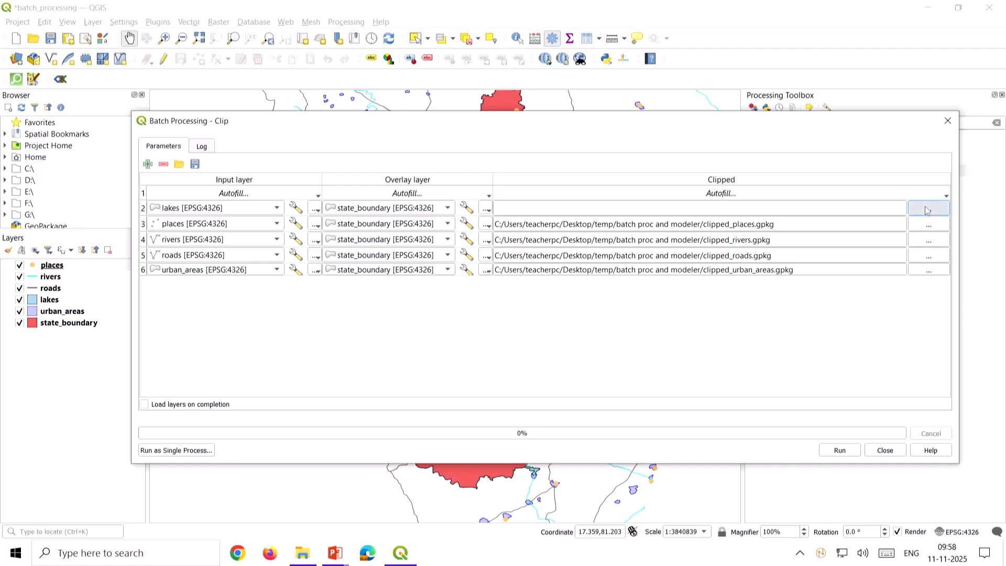
text(clipped_)
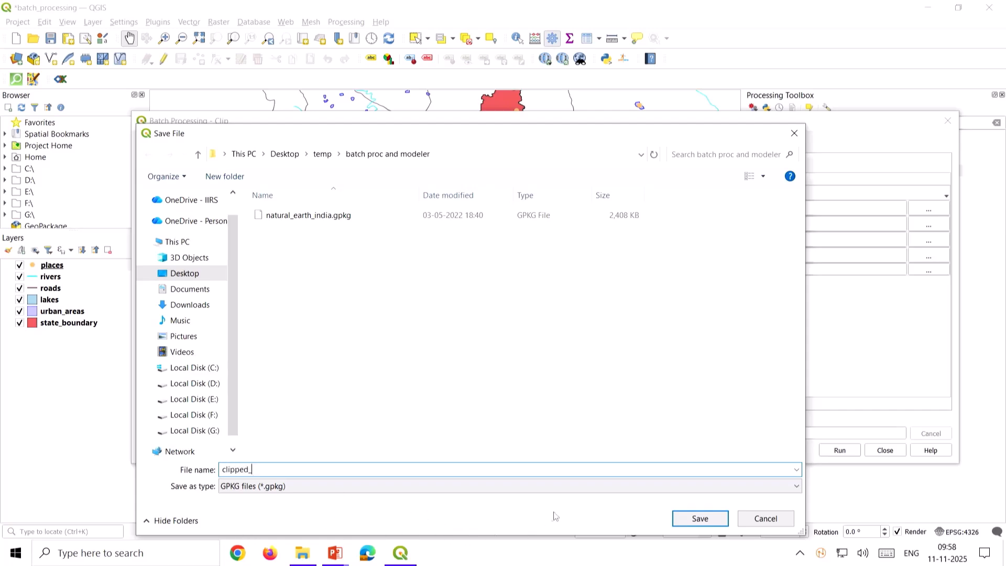
click(693, 518)
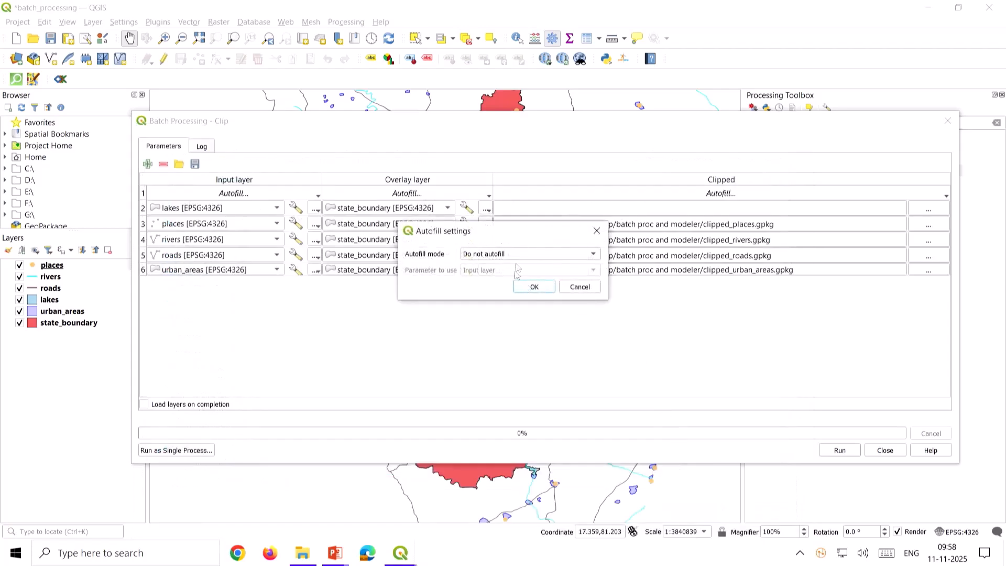
click(536, 288)
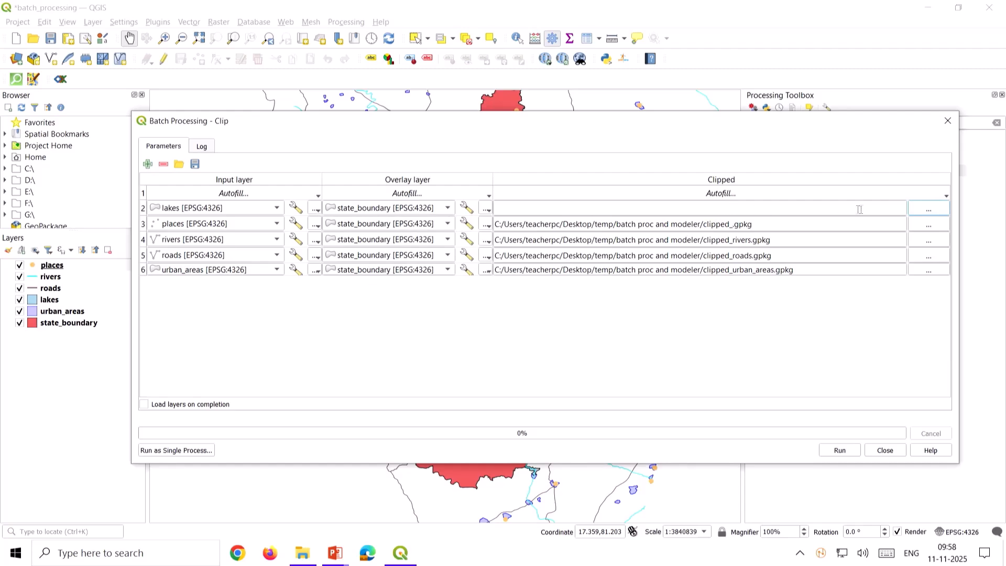
Save the output for the lakes row as clipped_lakes without autofill.
click(928, 210)
text(clipped_lakes)
key(Return)
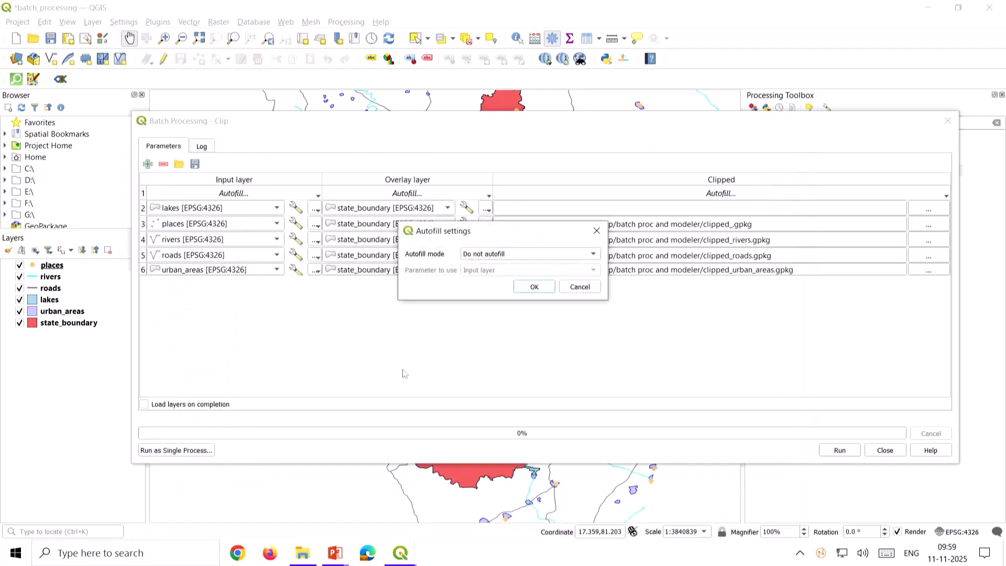
click(534, 287)
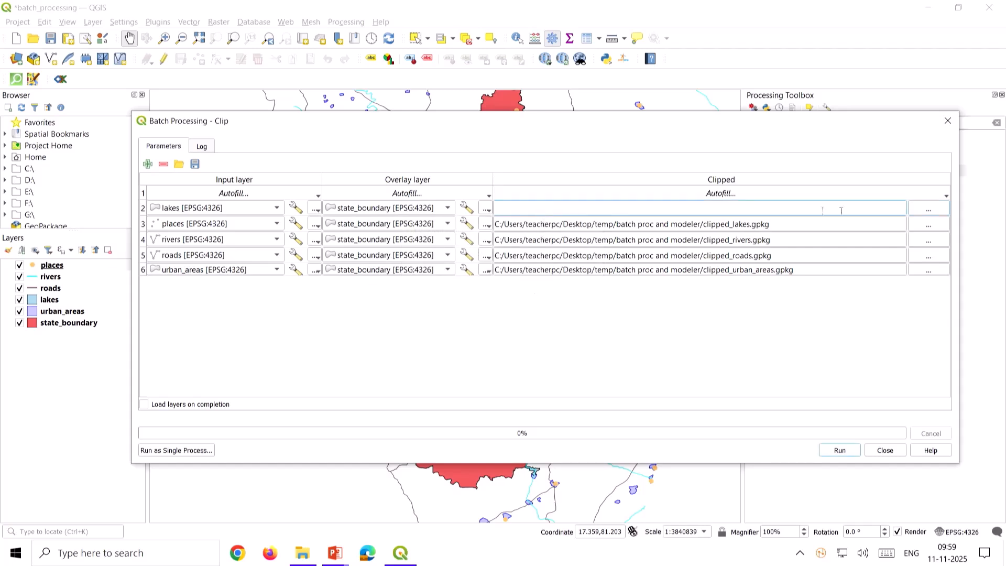
Copy the clipped_lakes.gpkg path from the places row into the lakes row's empty output.
click(791, 224)
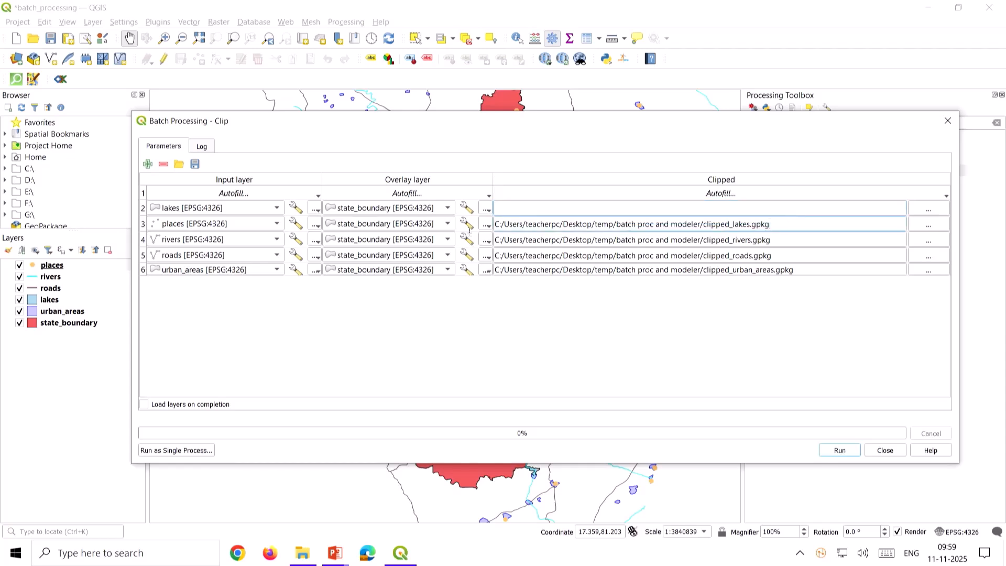
key(ctrl+a)
key(ctrl+c)
click(557, 209)
key(ctrl+v)
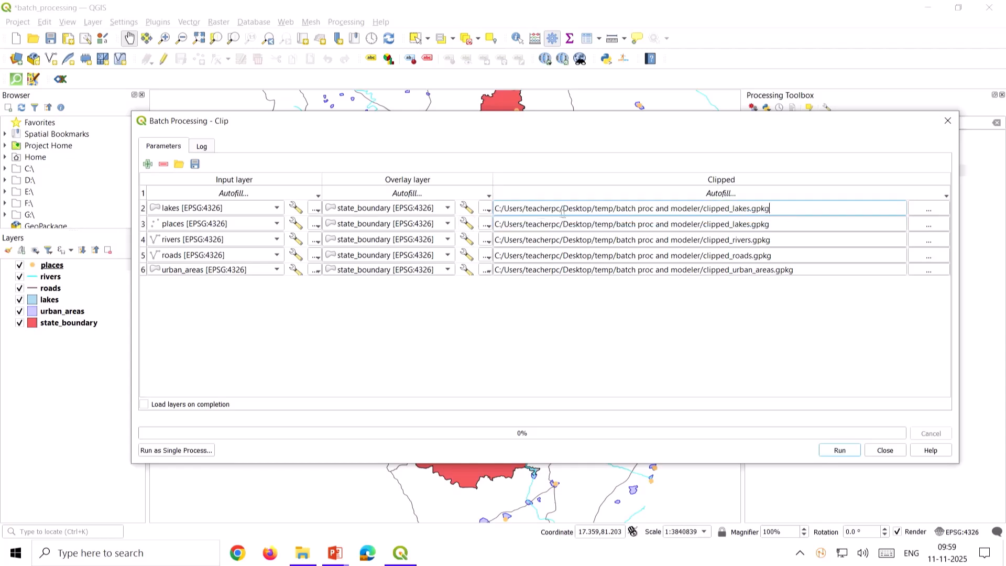
Rename the places row's output file to clipped_places.gpkg.
click(736, 224)
text(places)
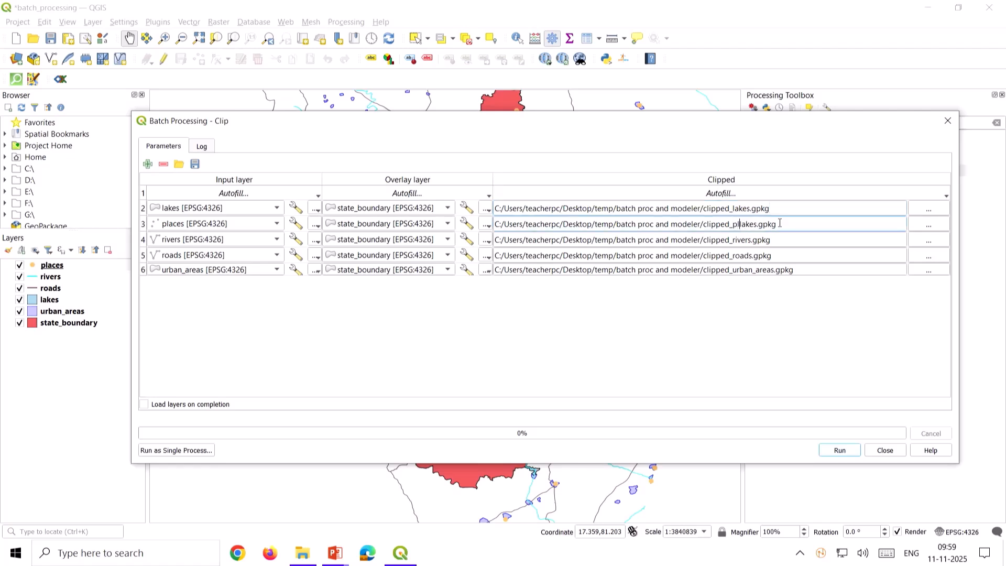
key(Delete)
key(Delete)
key(Delete)
key(Delete)
key(Delete)
key(Delete)
click(804, 274)
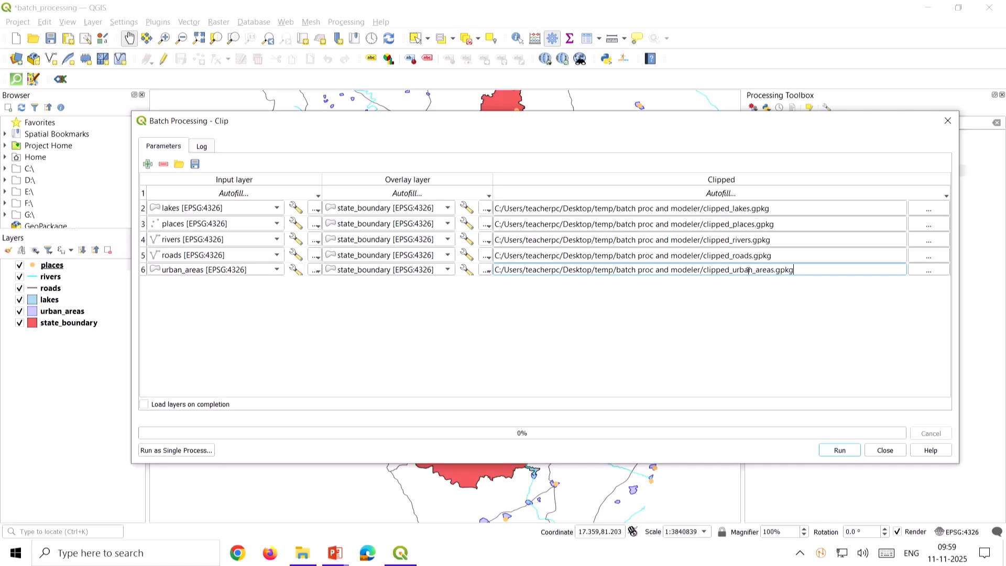
click(820, 311)
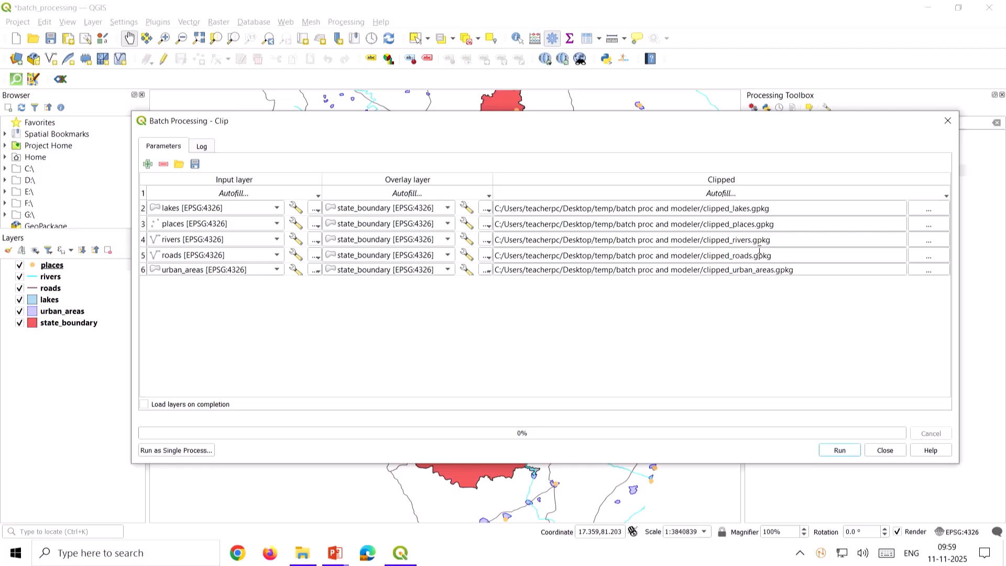
Enable loading layers on completion and run the batch clip.
click(840, 449)
click(146, 405)
click(46, 393)
key(ctrl)
key(ctrl)
click(850, 453)
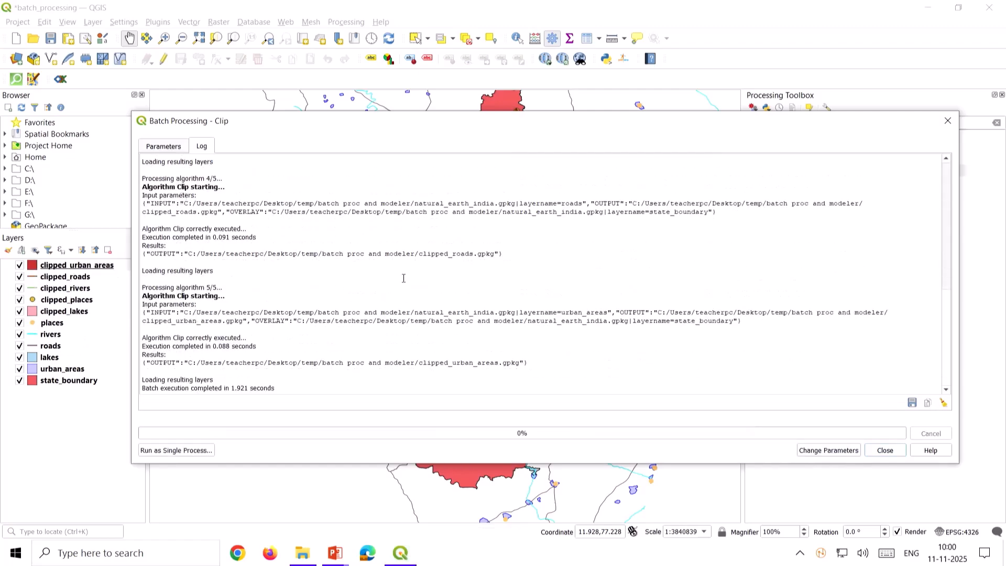
Review the batch clip log entries from the first algorithm run to the last.
scroll(403, 278, up, 12)
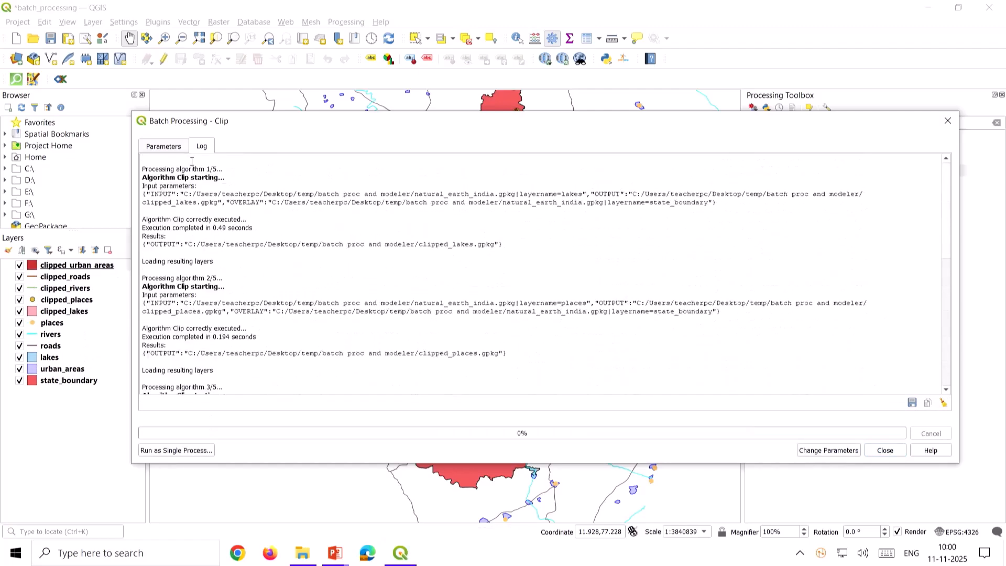
drag(186, 168, 234, 176)
drag(192, 278, 223, 278)
drag(195, 388, 226, 388)
scroll(262, 350, down, 9)
scroll(262, 350, down, 4)
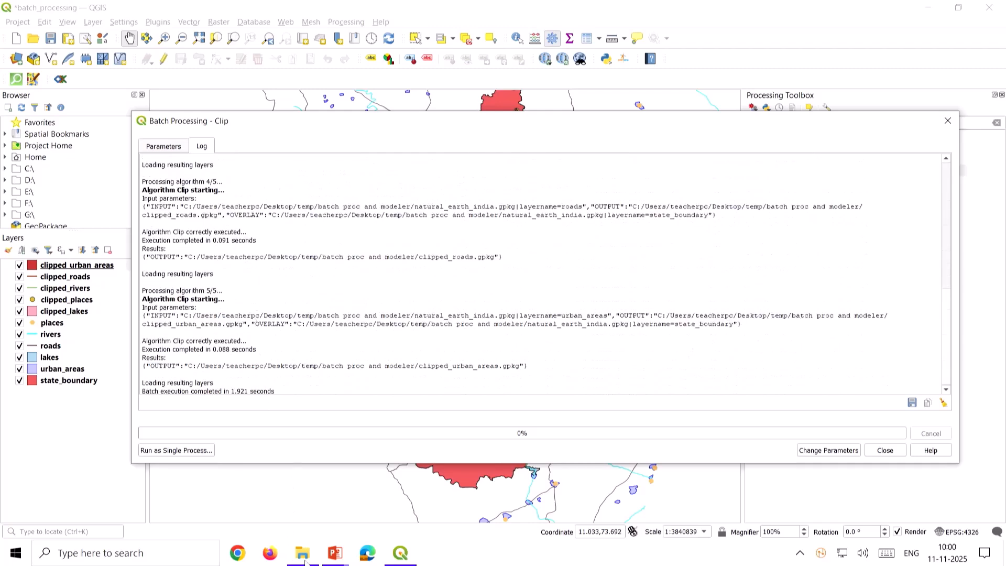
Switch to File Explorer and select clipped_lakes.gpkg through clipped_urban_areas.gpkg to check the outputs, and minimize the window.
mouse_move(305, 558)
click(315, 471)
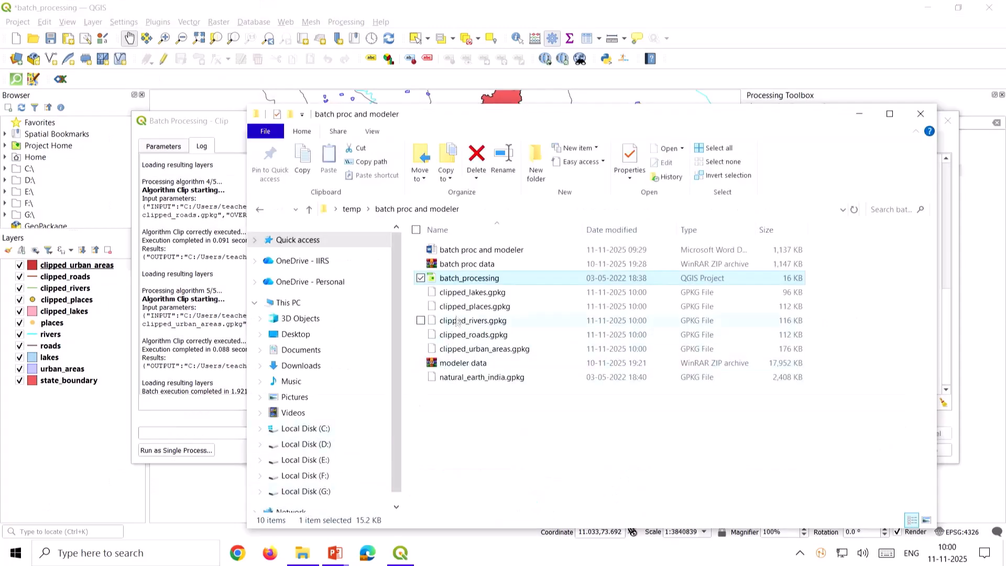
click(464, 294)
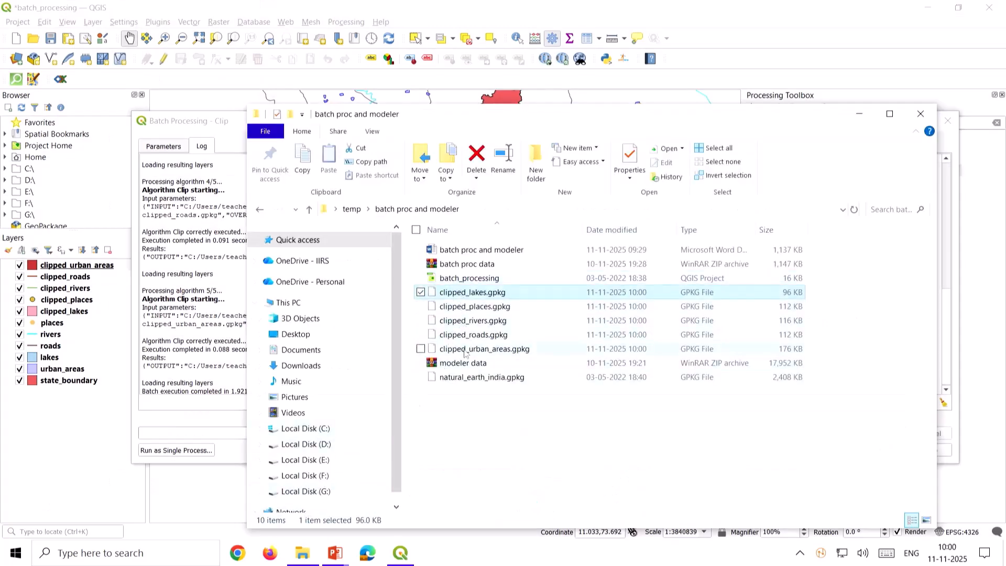
shift+click(465, 350)
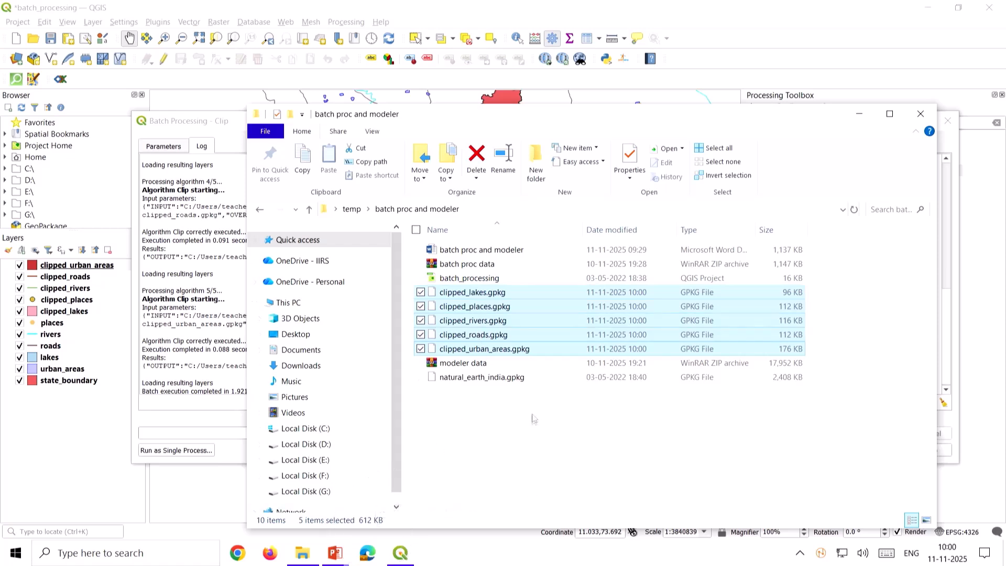
click(866, 114)
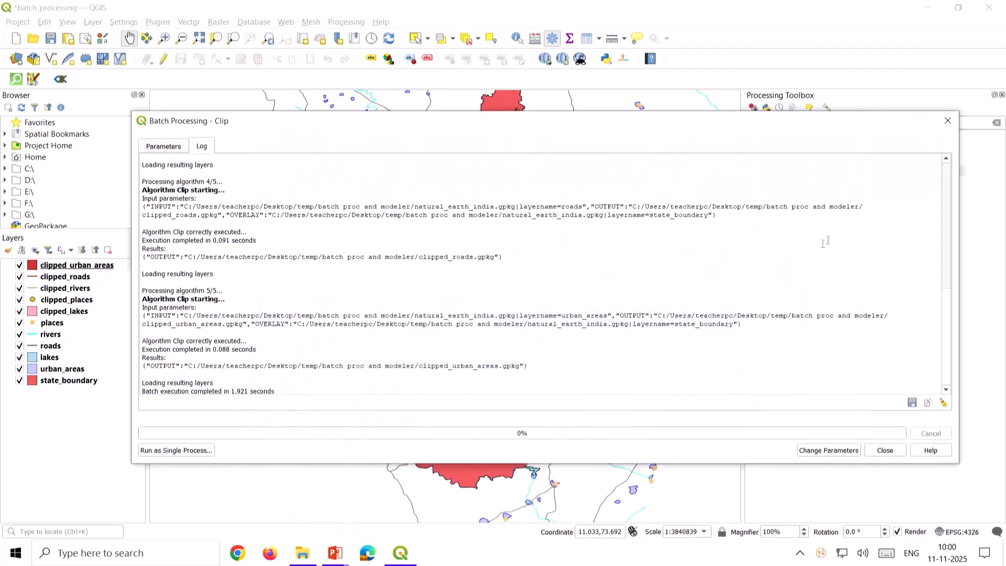
Close the batch clip dialog and hide all layers.
click(893, 452)
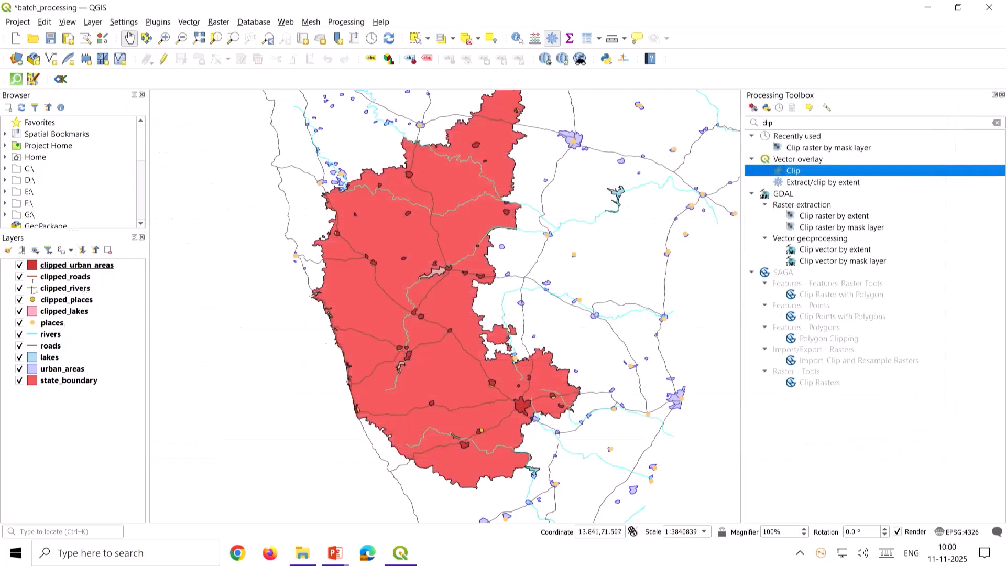
click(35, 250)
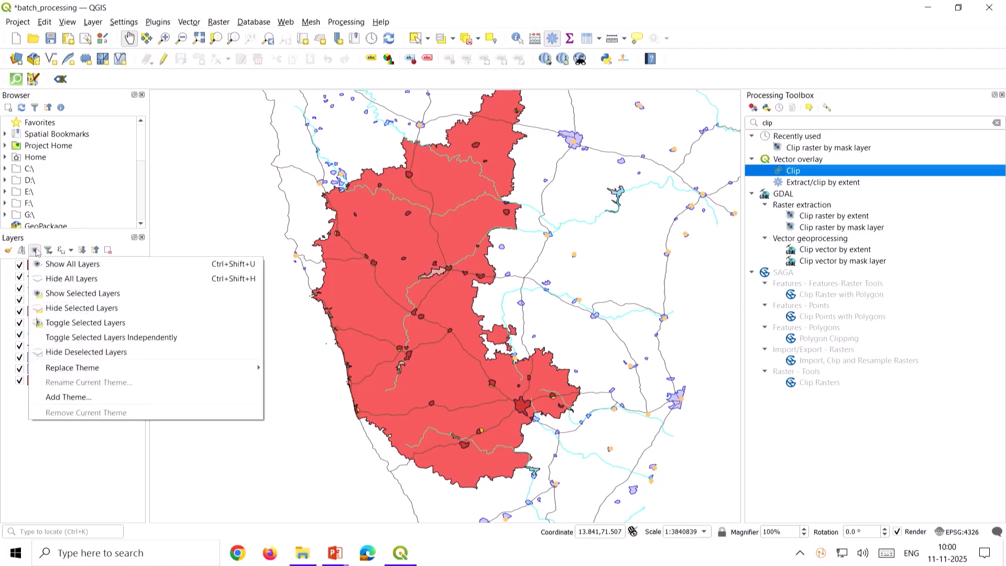
click(42, 279)
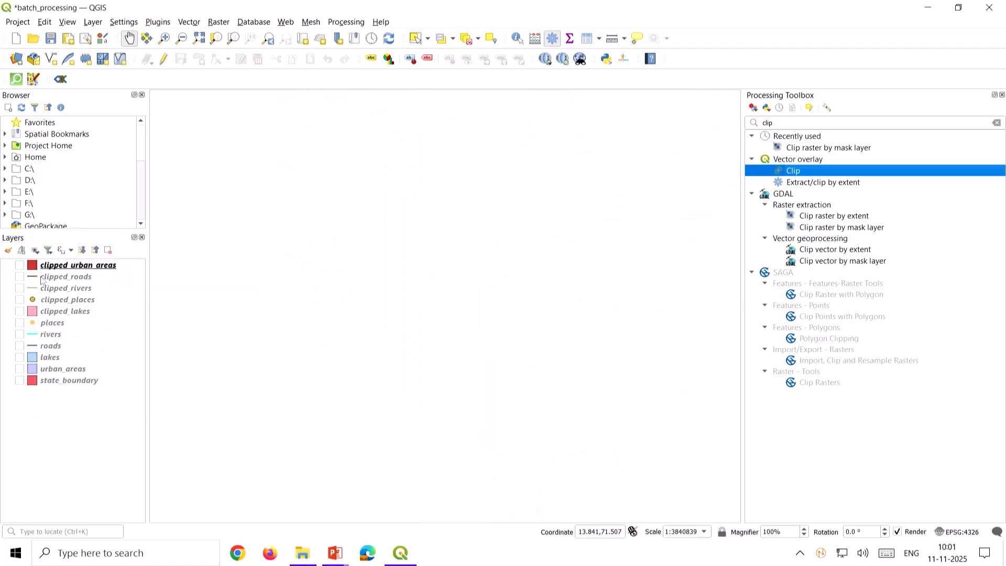
Show only the clipped_urban_areas, clipped_roads, clipped_rivers, clipped_places and clipped_lakes layers on the map.
click(20, 266)
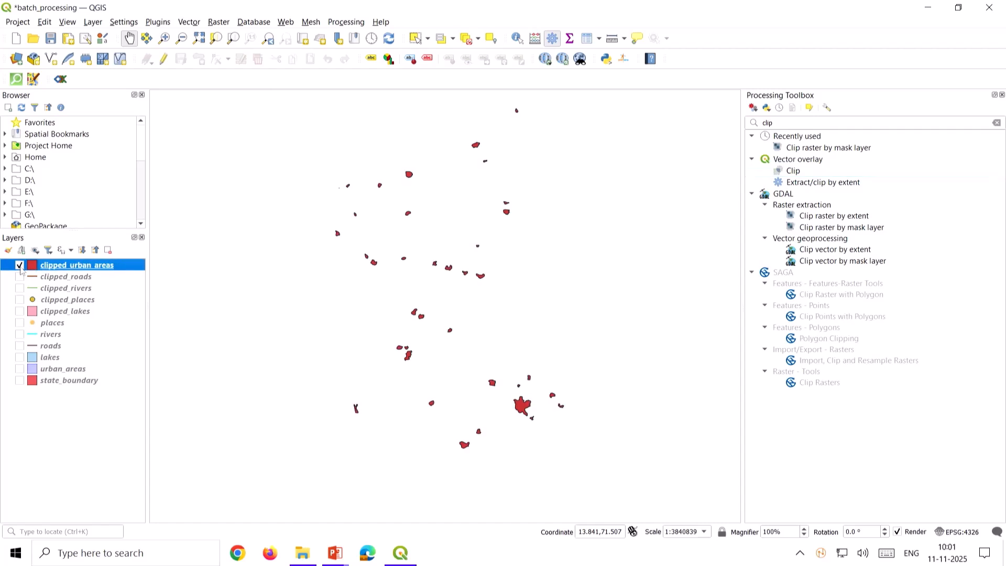
click(20, 277)
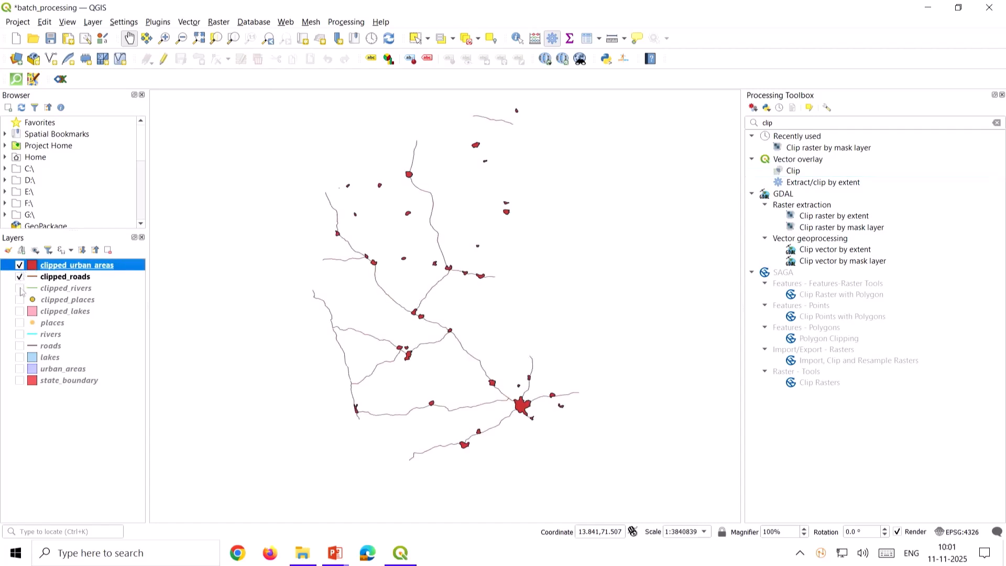
click(21, 290)
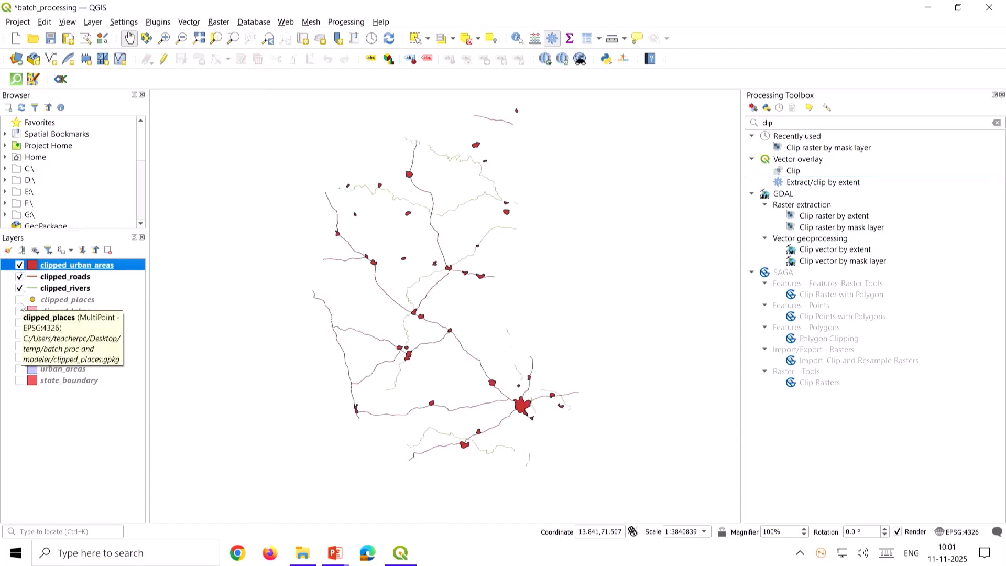
click(20, 302)
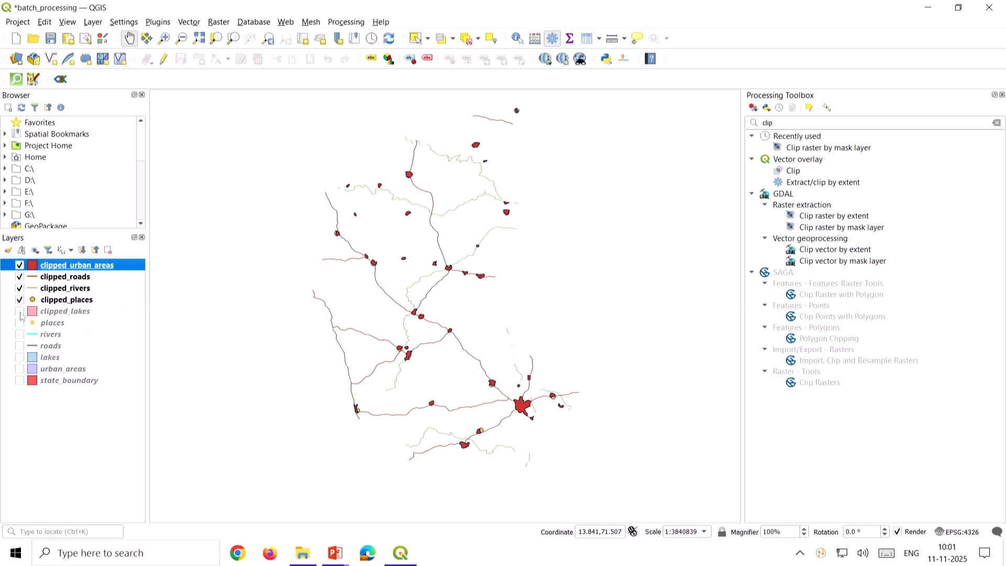
click(20, 312)
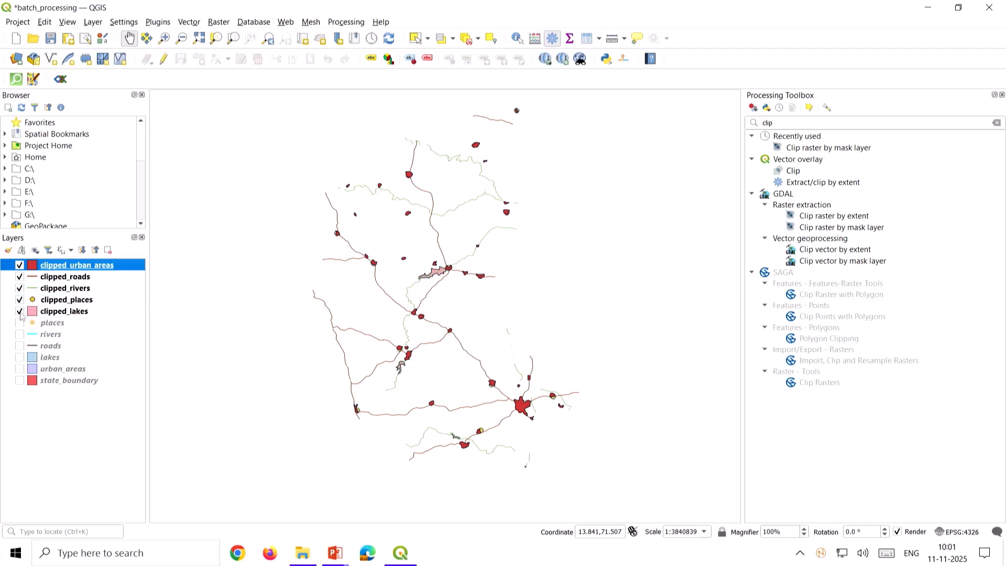
scroll(427, 314, up, 2)
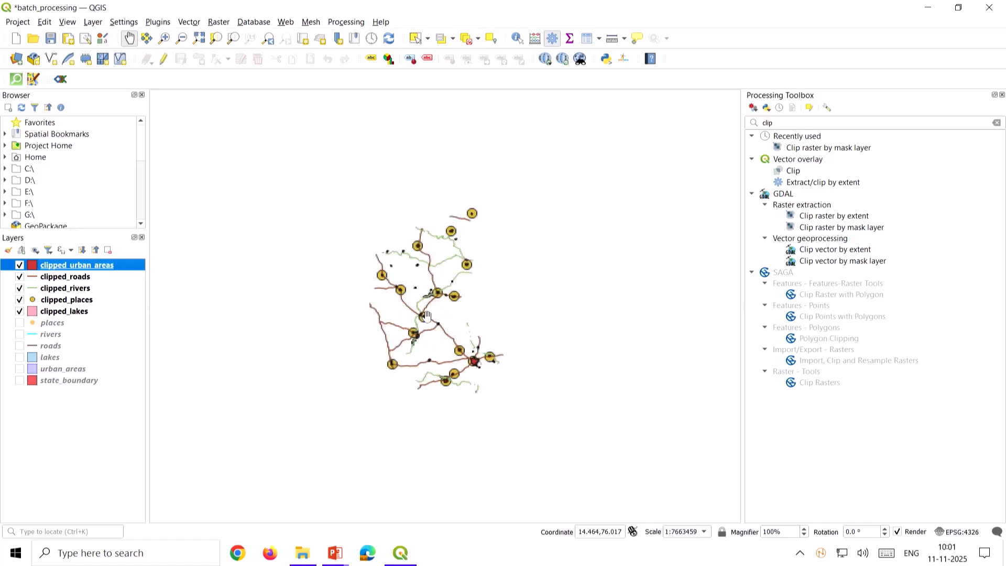
Show the state_boundary layer for comparison with the clipped layers and hide it again.
click(61, 382)
key(space)
key(space)
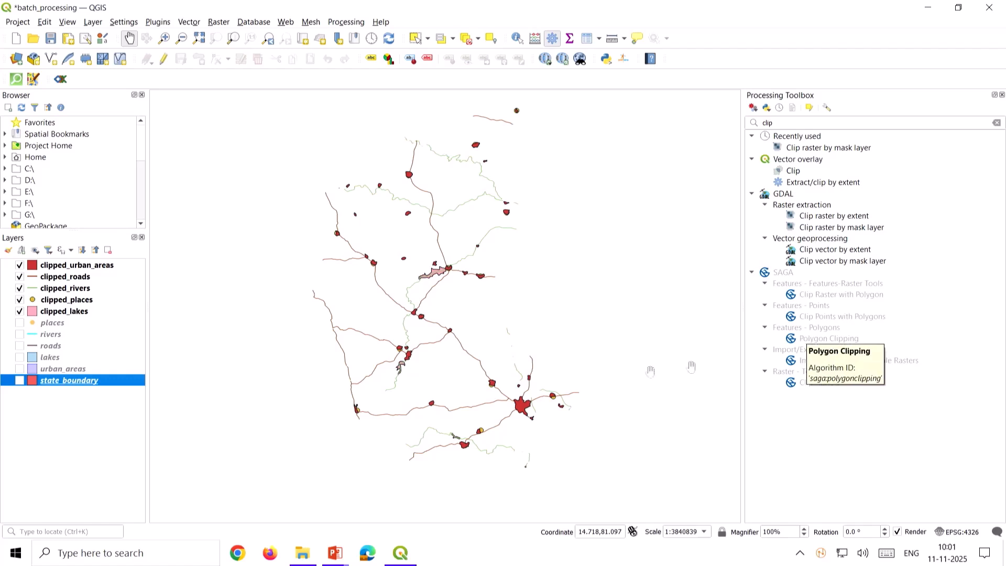
Clear the layer selection and select the clipped_urban_areas layer.
click(104, 439)
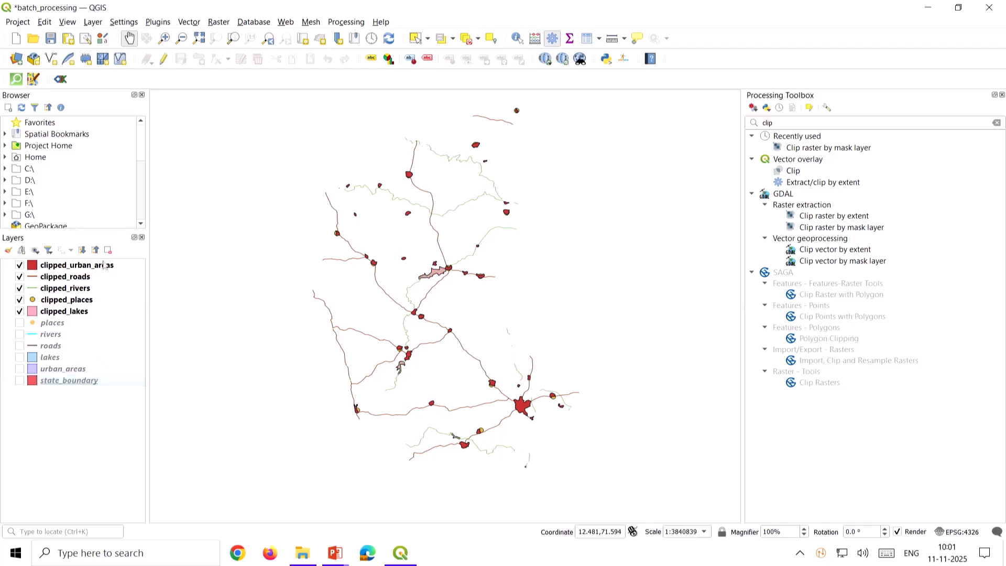
mouse_move(105, 266)
click(114, 269)
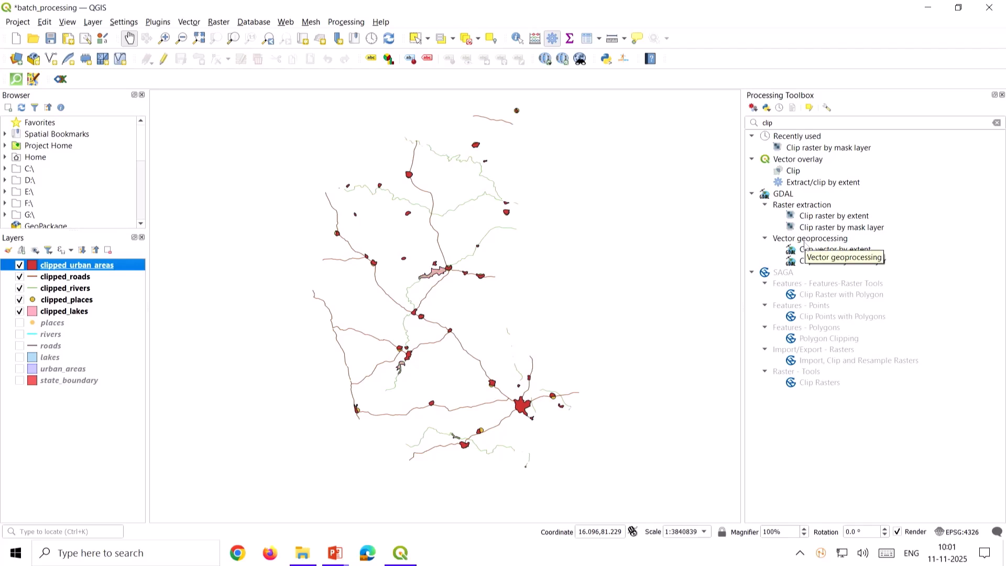
Select the five clipped layers from clipped_urban_areas through clipped_lakes together and clear the selection again.
shift+click(62, 311)
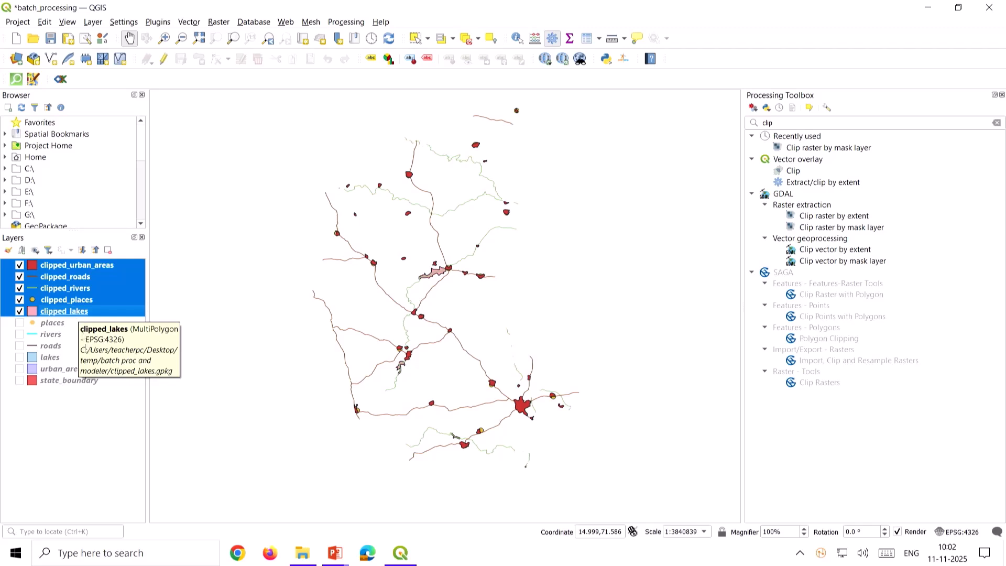
click(92, 427)
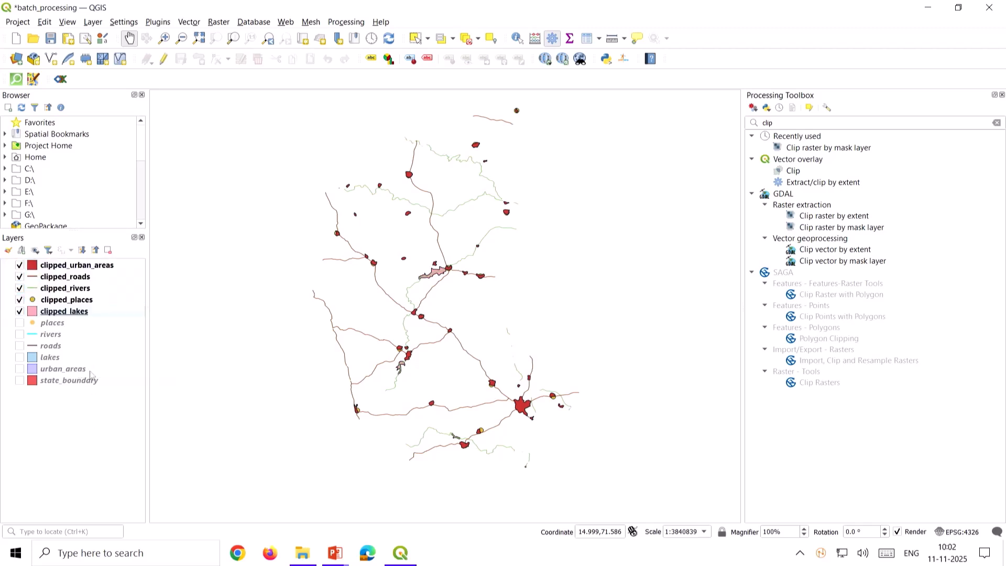
click(80, 310)
shift+click(90, 265)
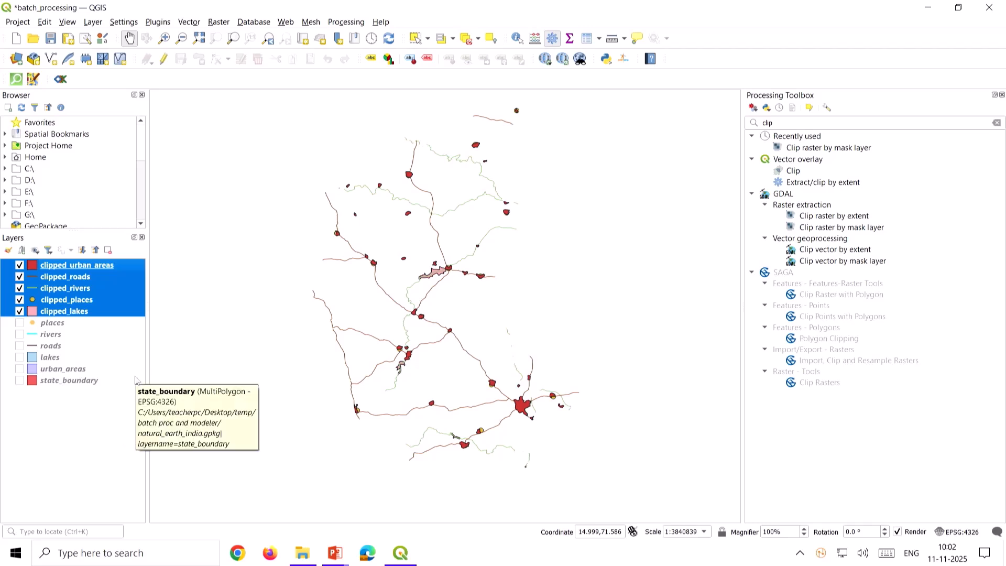
click(118, 445)
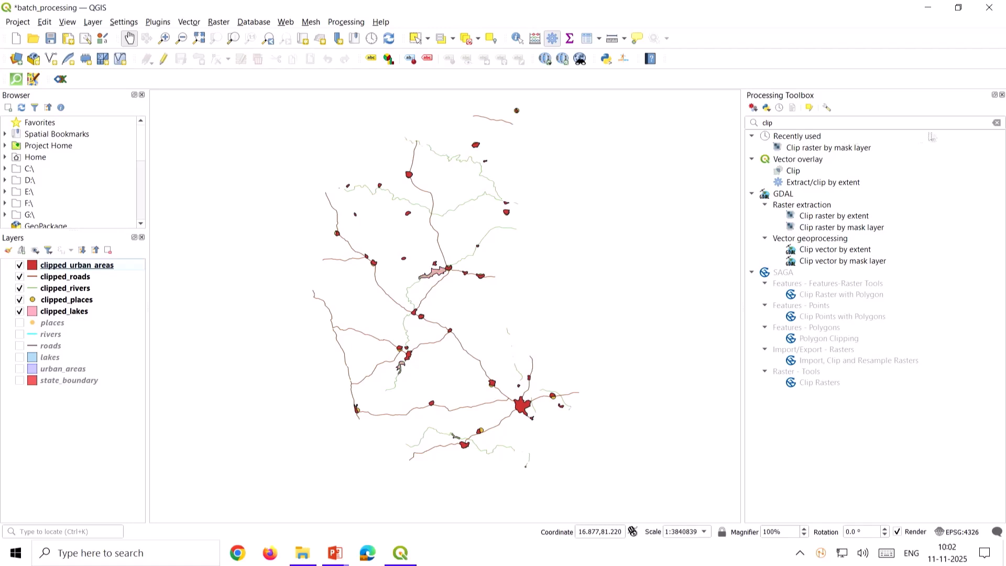
Search the processing algorithms for "reproj" and open Reproject layer for clipped_urban_areas, with its dialog resized.
click(996, 124)
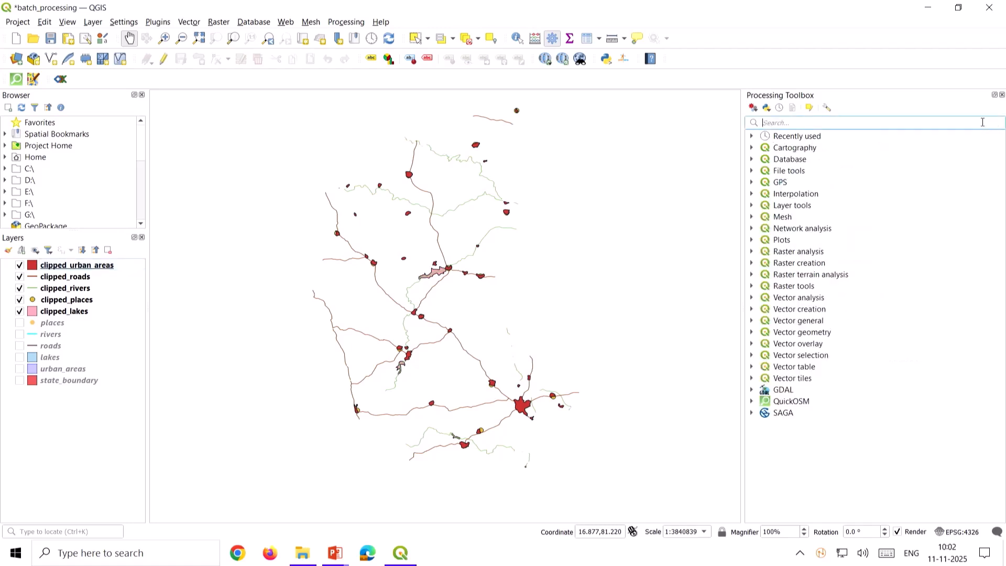
text(re)
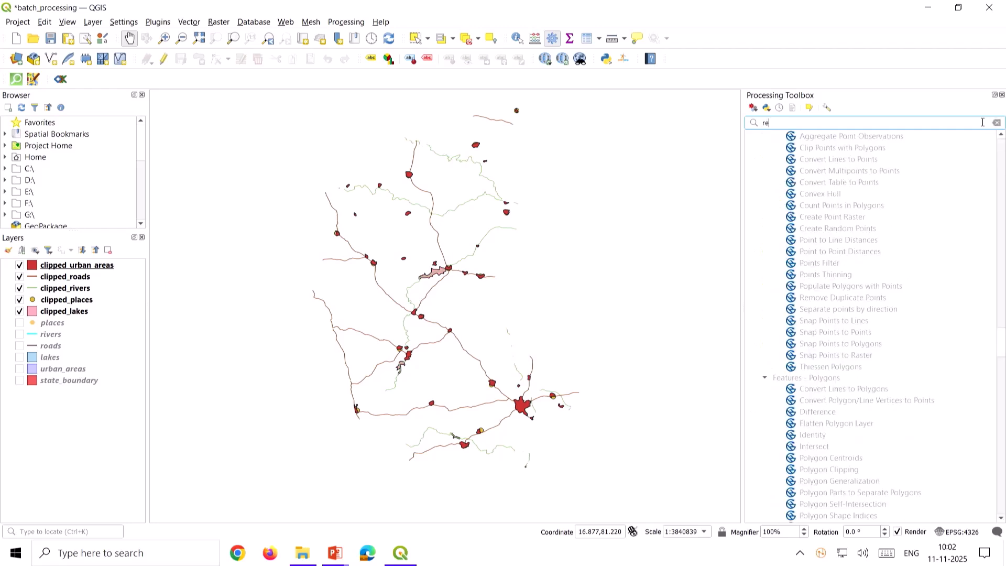
text(proj)
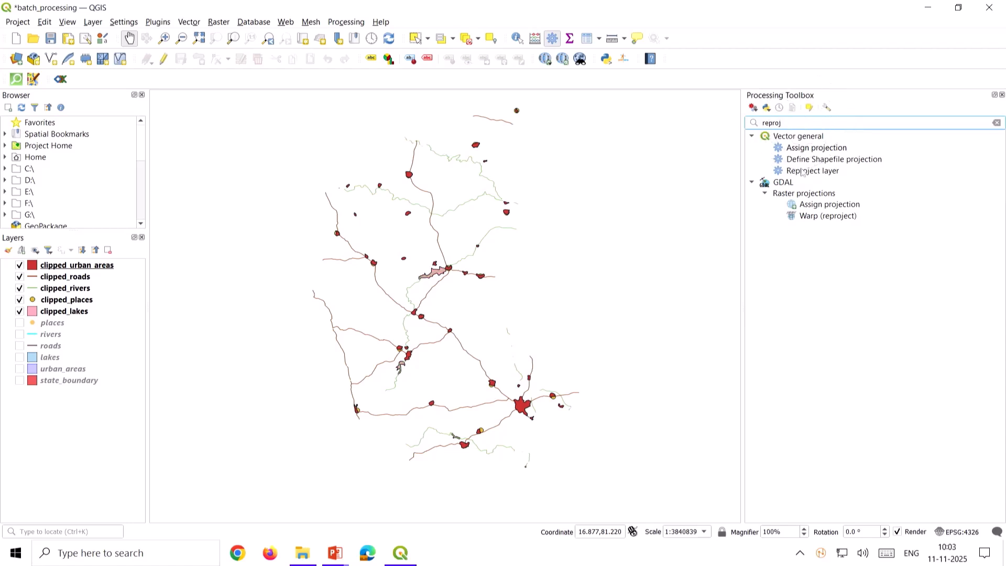
click(803, 137)
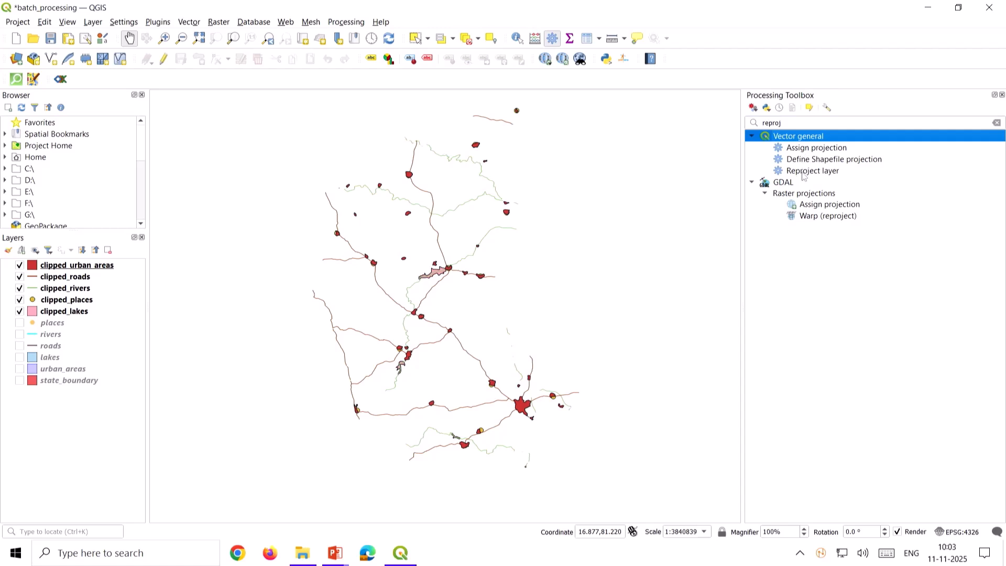
click(808, 173)
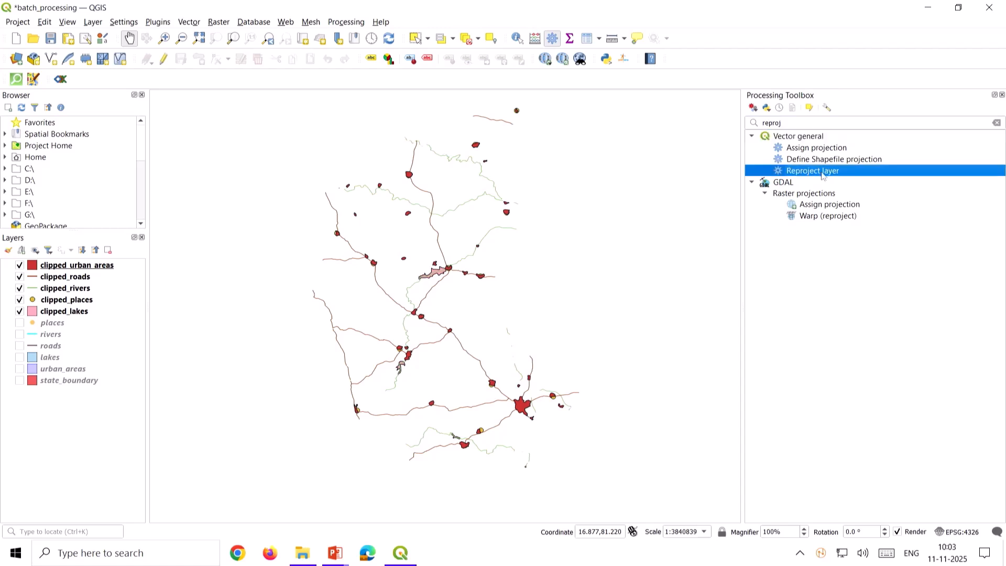
double_click(859, 173)
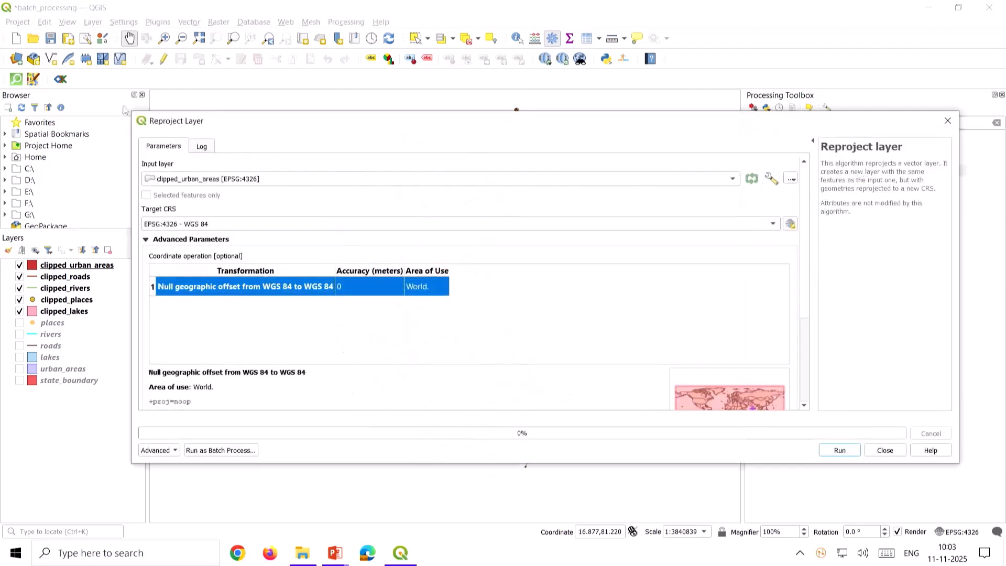
drag(132, 113, 321, 86)
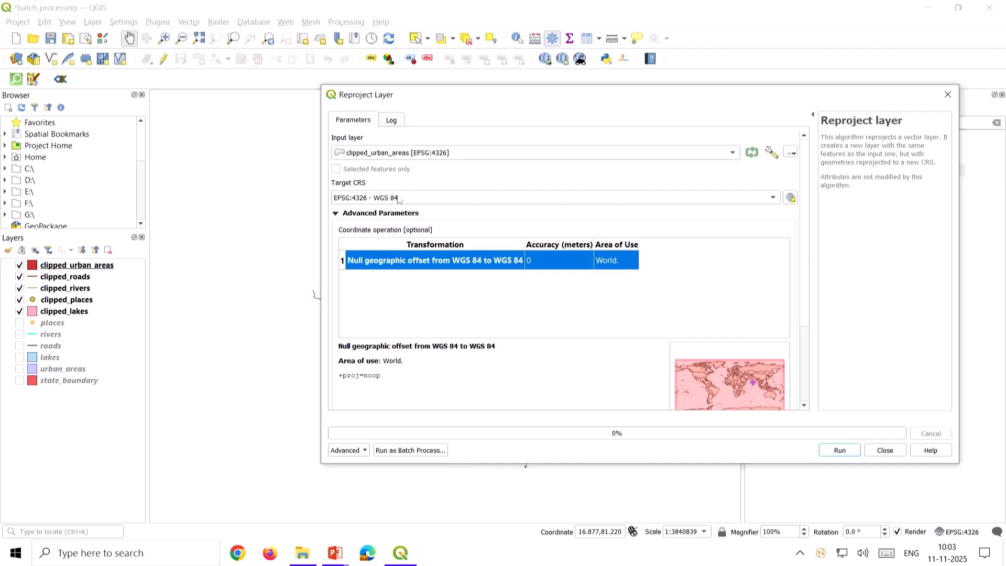
Filter the target coordinate systems for "utm 44n" and select WGS 84 / UTM zone 44N.
click(790, 198)
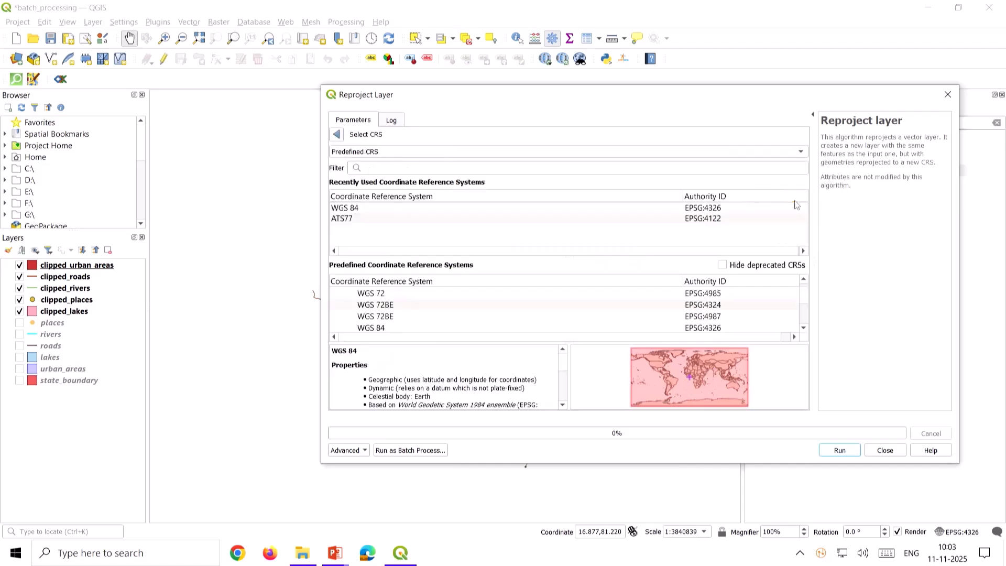
click(397, 169)
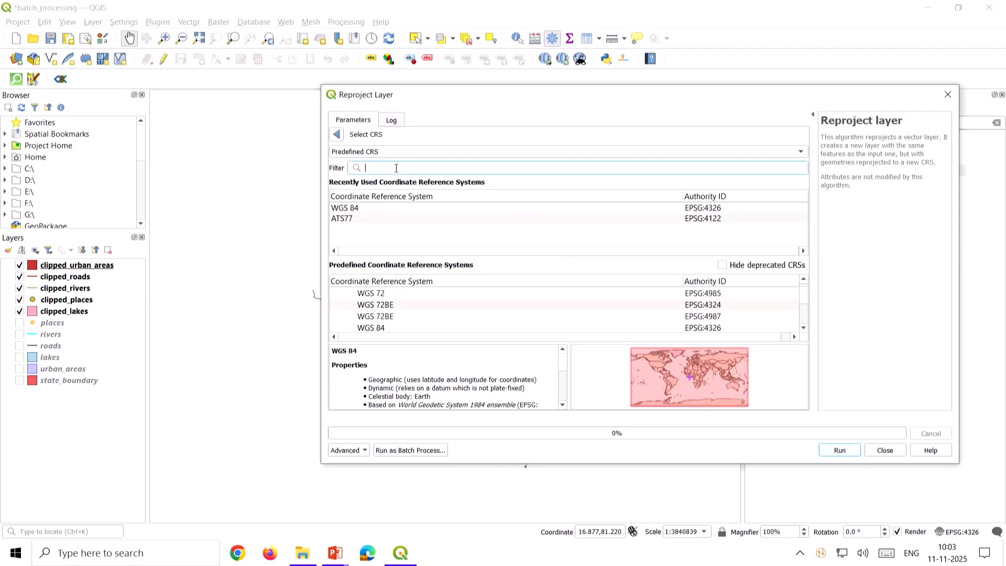
text(utm)
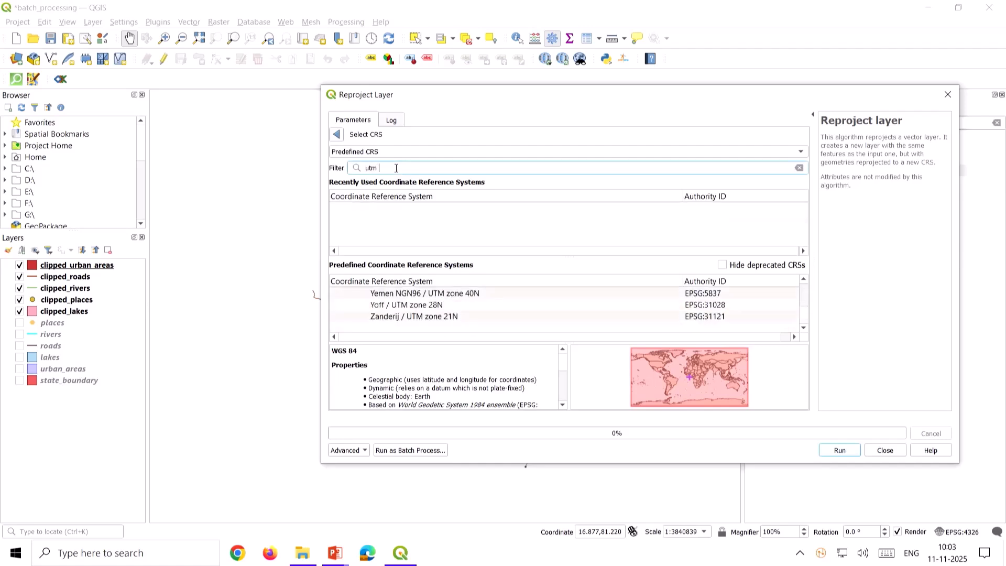
text( 44n)
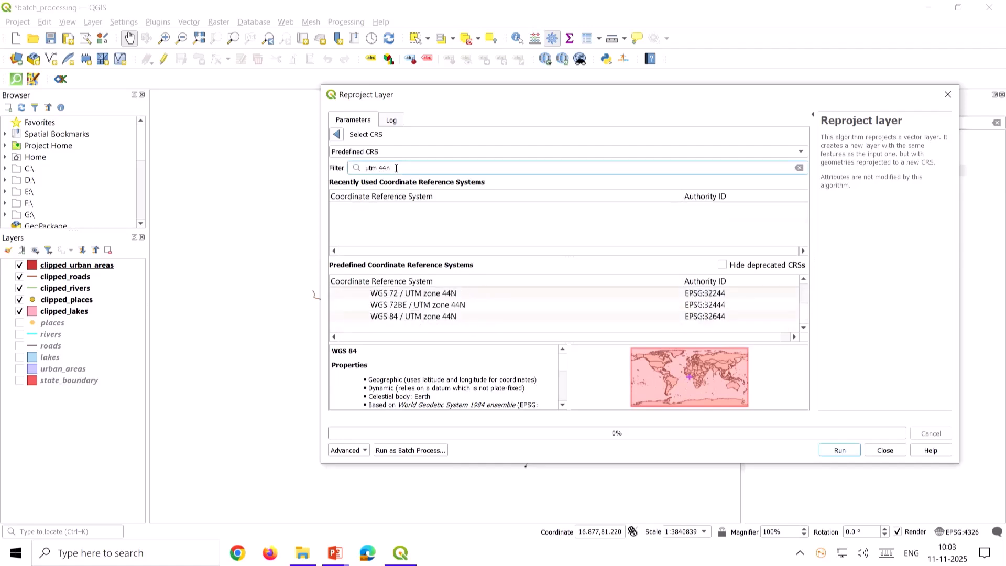
click(410, 317)
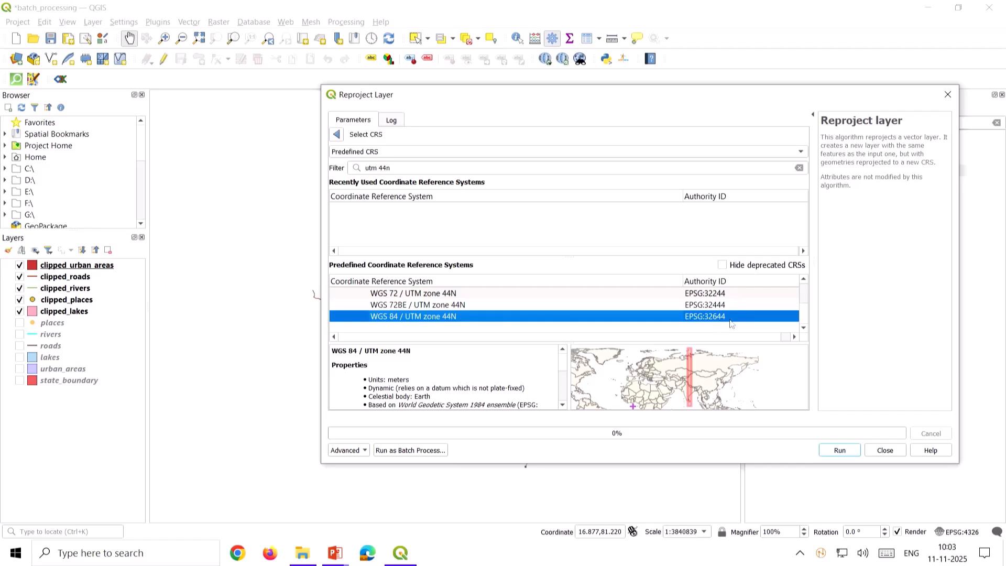
Find the target CRS by code 32644, choose WGS 84 / UTM zone 44N and return to the reprojection parameters.
drag(411, 166, 364, 167)
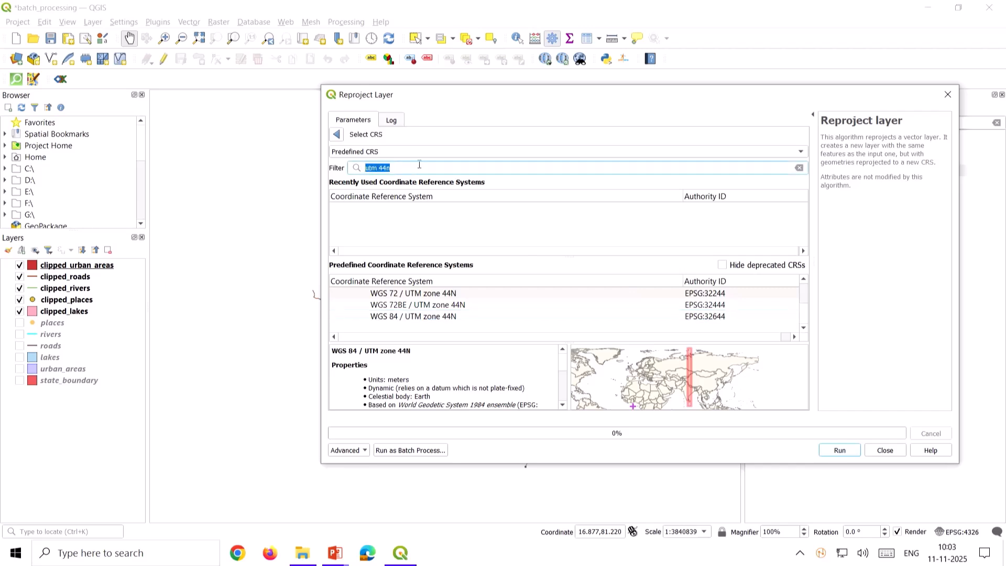
text(32644)
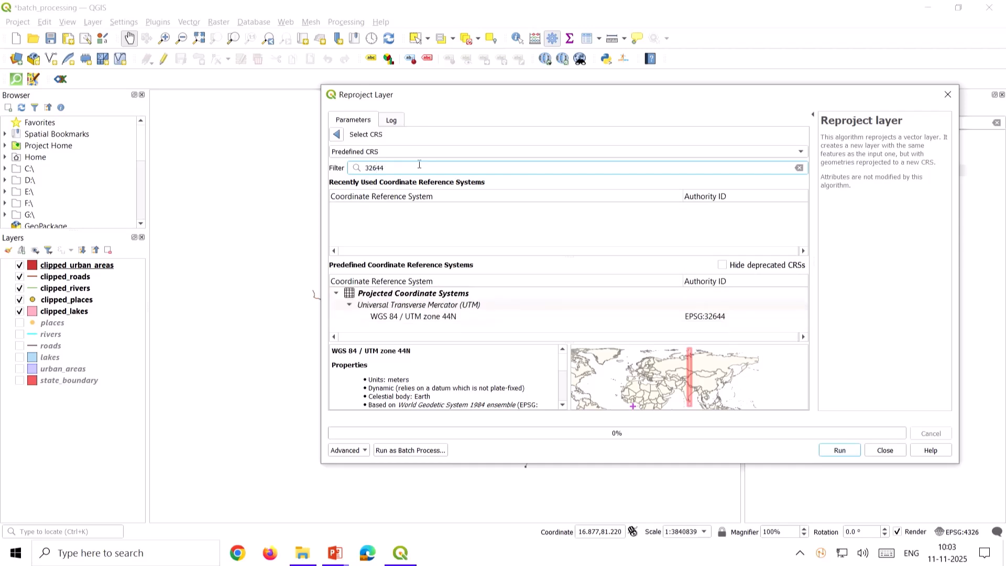
click(426, 318)
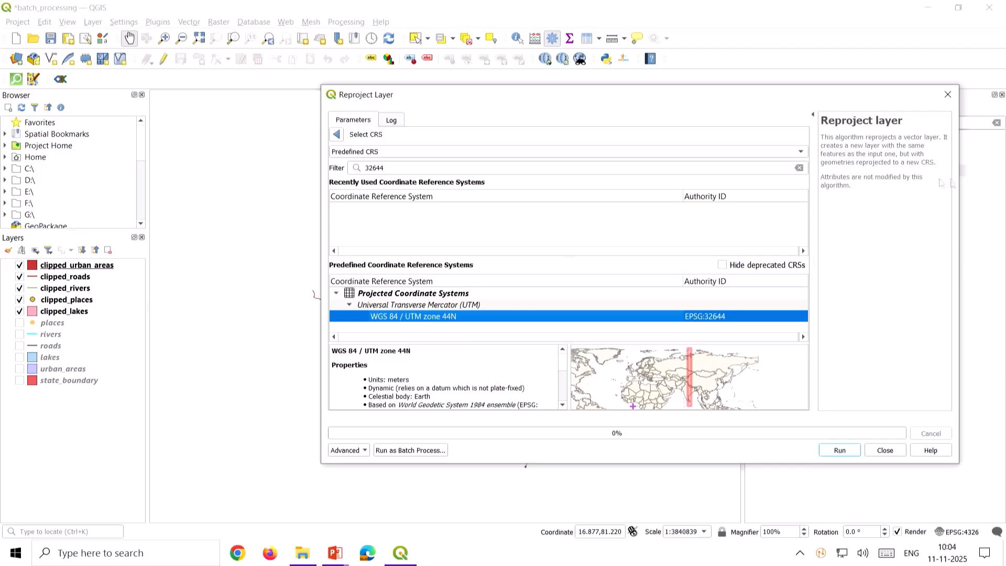
click(337, 135)
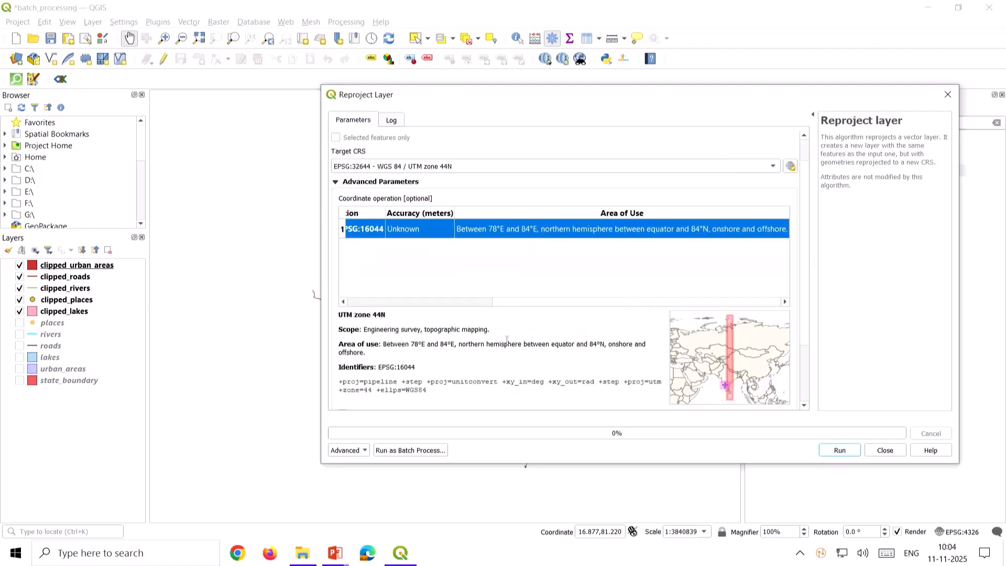
Run the reprojection of clipped_urban_areas to a temporary layer, check the log and close the dialog.
scroll(563, 361, down, 3)
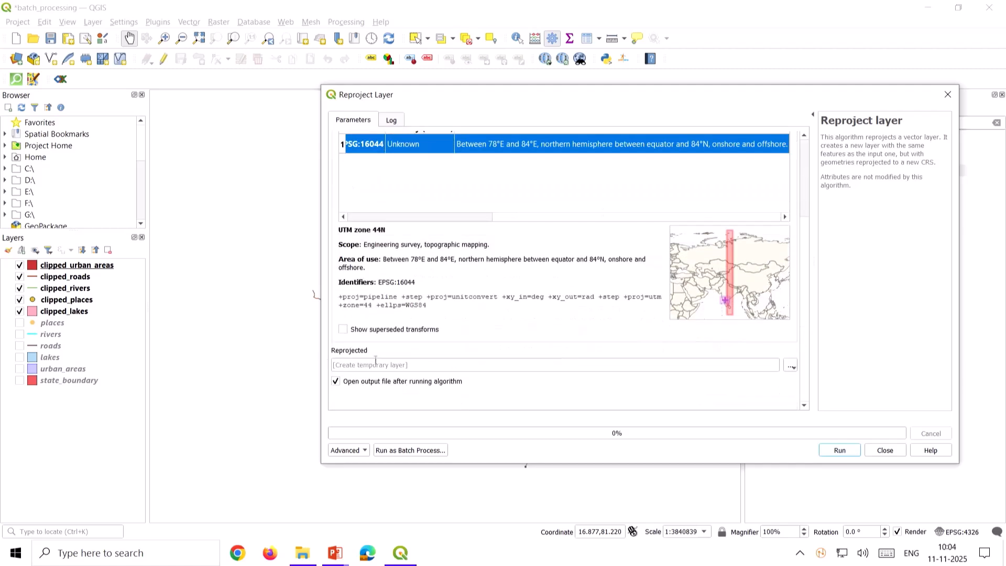
key(ctrl)
click(844, 454)
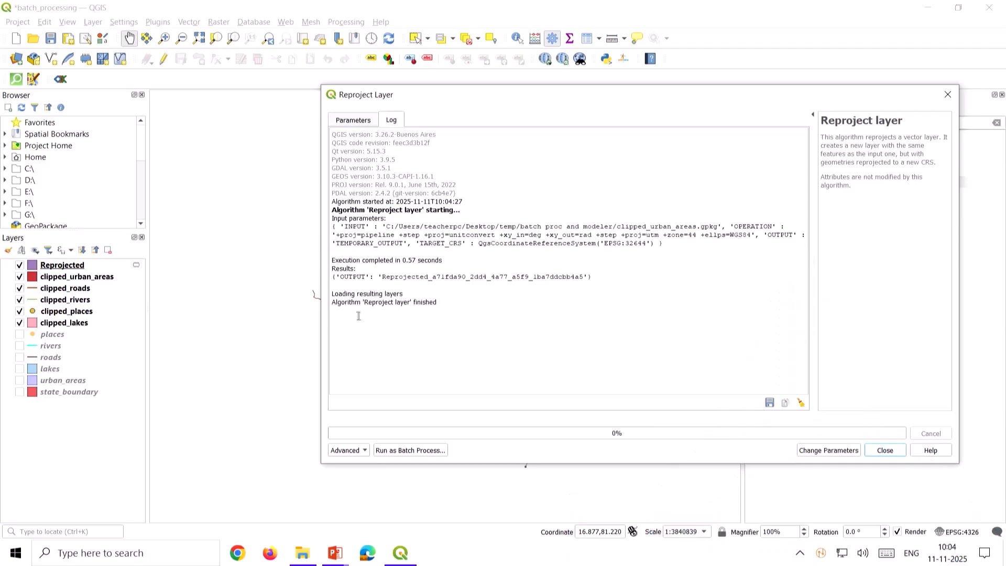
drag(336, 303, 435, 303)
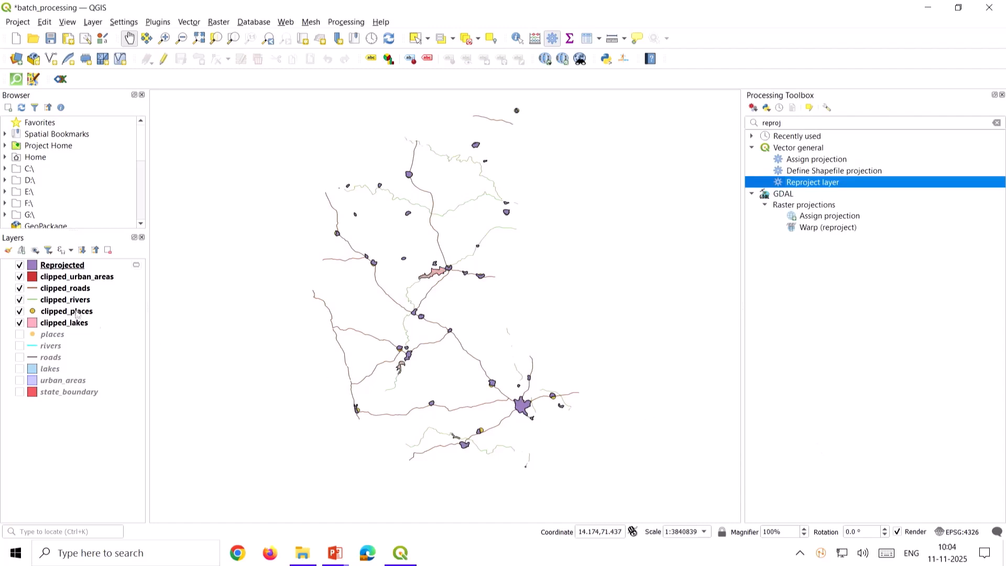
Hide the clipped_roads, clipped_rivers, clipped_places and clipped_lakes layers and select the Reprojected layer.
mouse_move(63, 270)
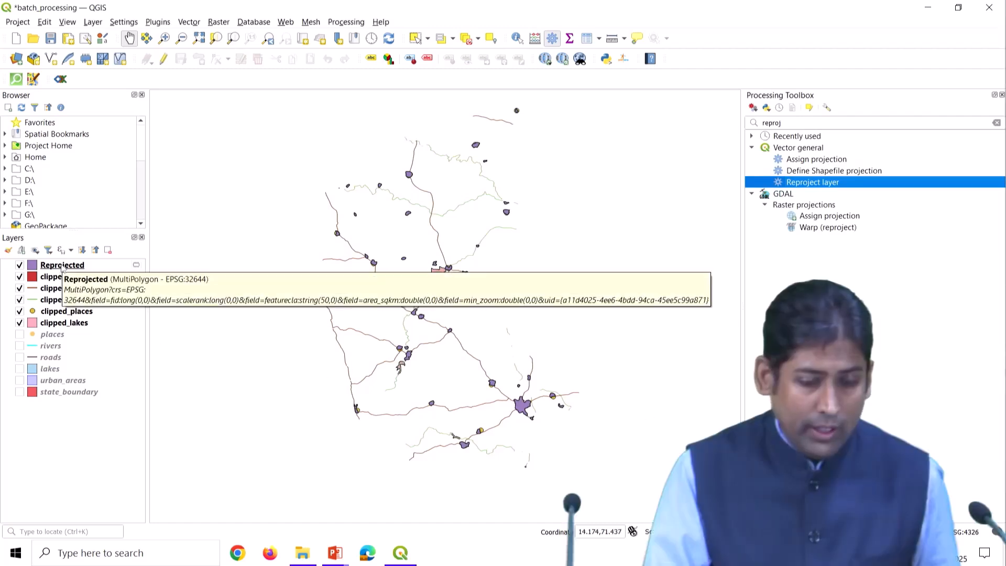
click(19, 288)
click(21, 300)
click(20, 300)
click(19, 312)
click(19, 323)
click(65, 269)
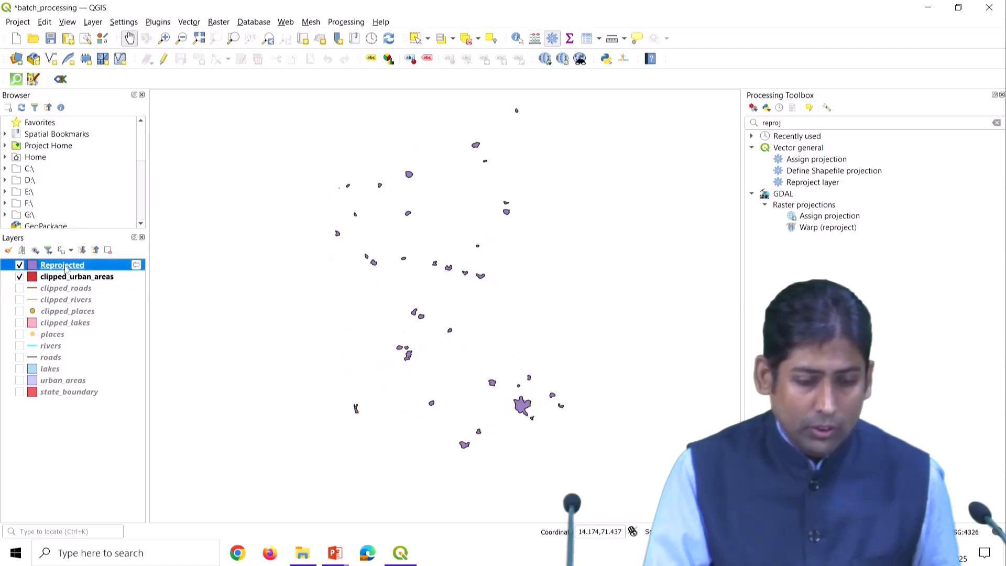
Toggle the Reprojected layer's visibility to compare its shapes with clipped_urban_areas, leaving it hidden.
click(19, 265)
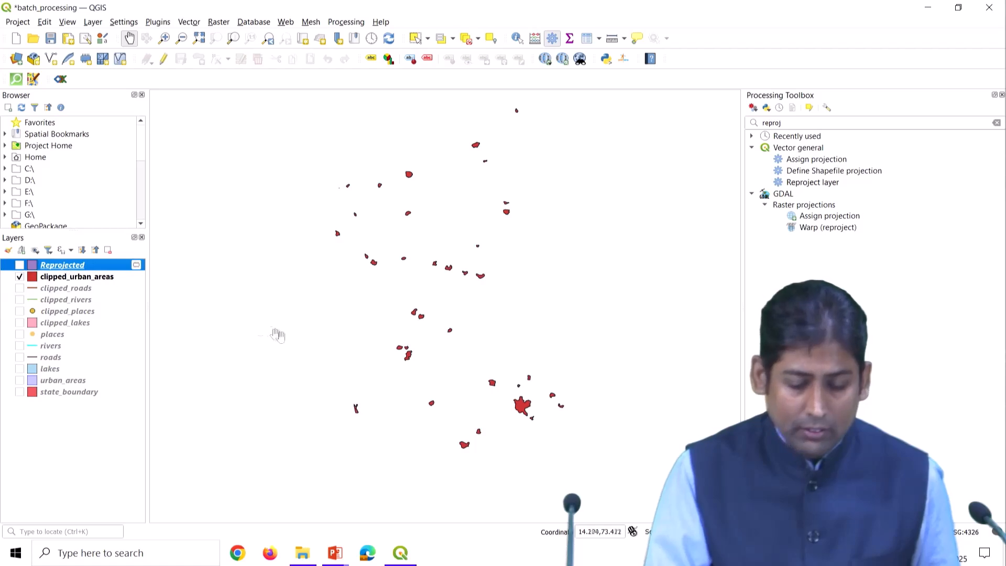
scroll(528, 412, up, 2)
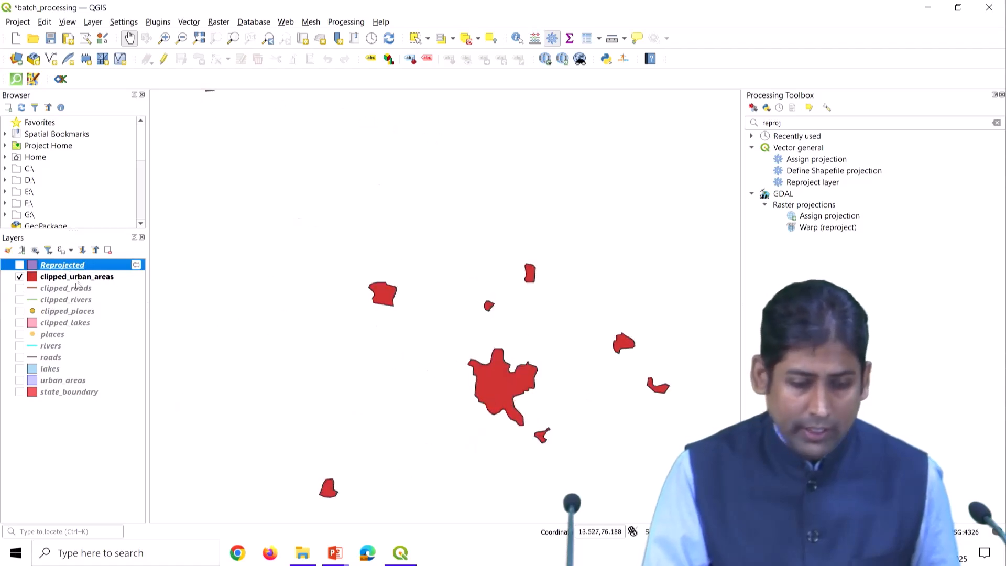
key(space)
key(space)
key(space)
key(space)
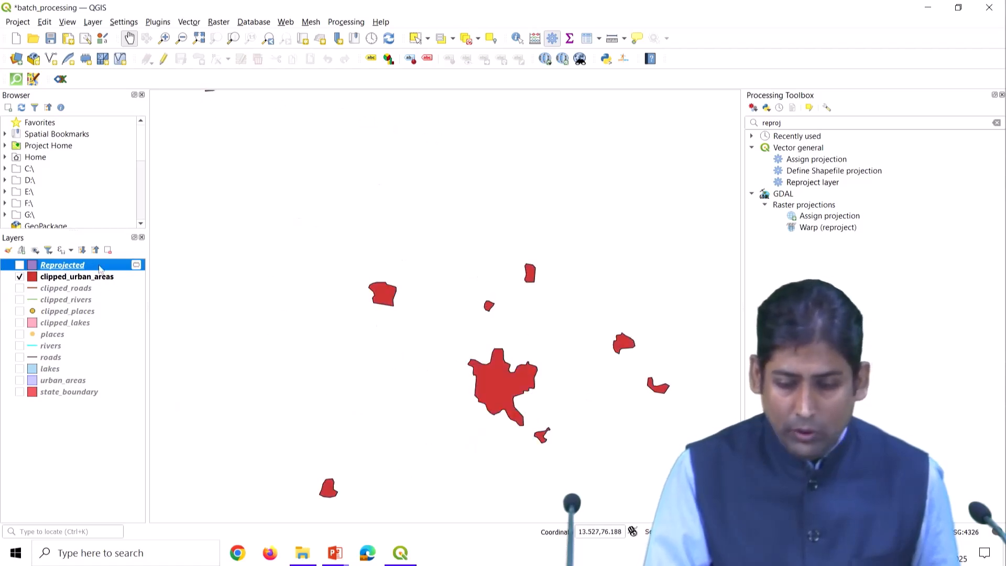
Open the save options for the temporary Reprojected layer and close them without saving.
click(103, 279)
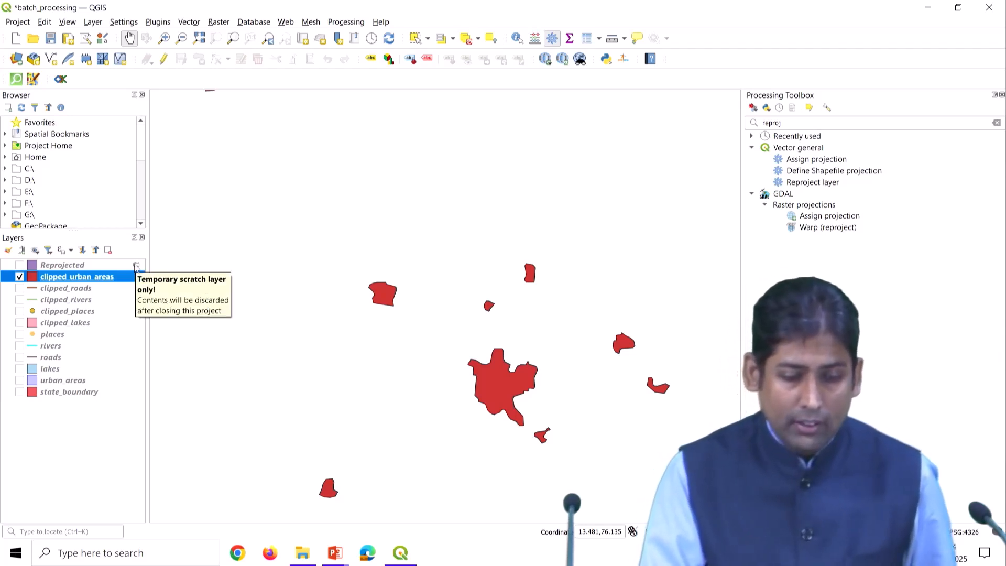
click(136, 265)
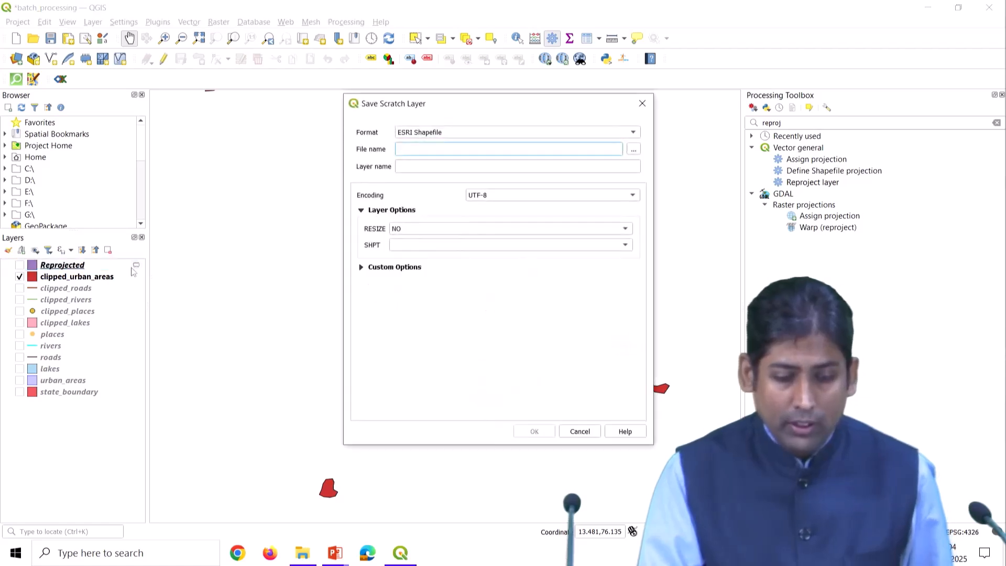
key(Escape)
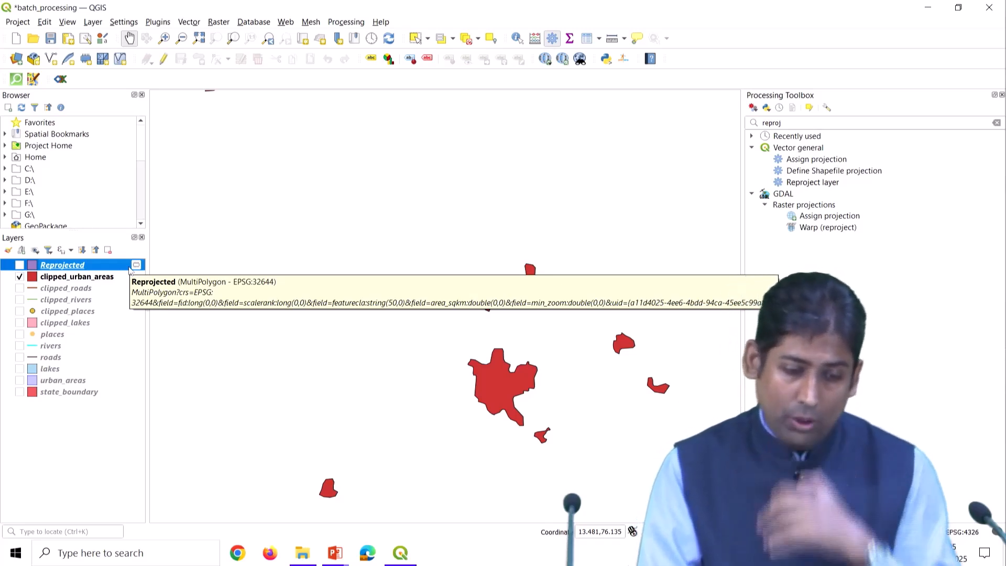
Open the Reprojected layer's properties and examine its source and coordinate reference system information.
right_click(121, 267)
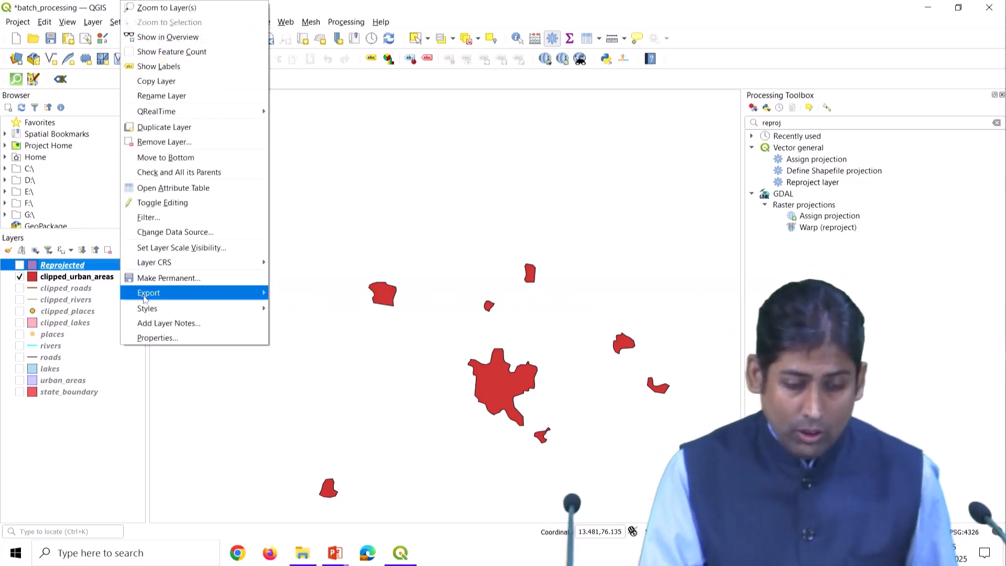
click(153, 340)
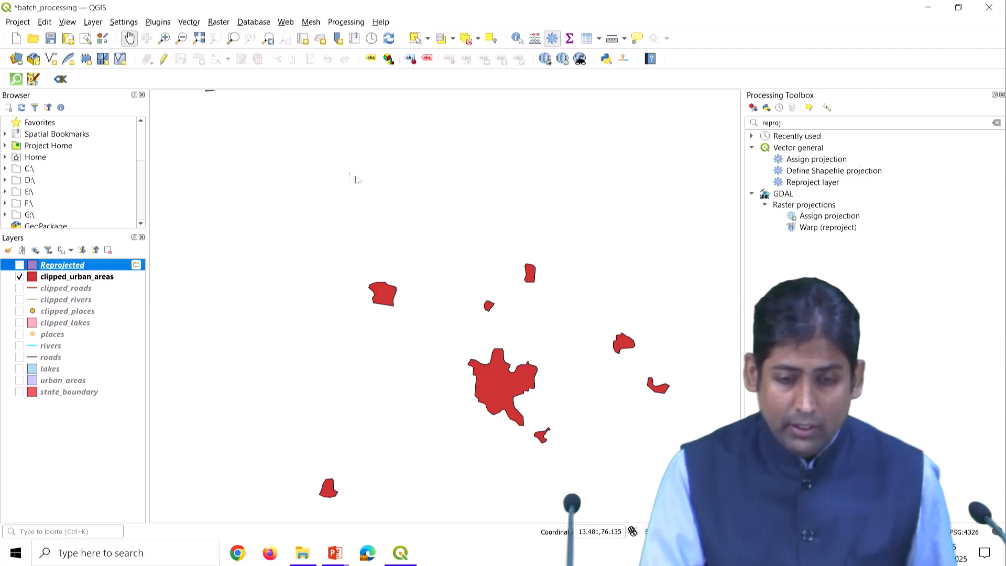
click(240, 70)
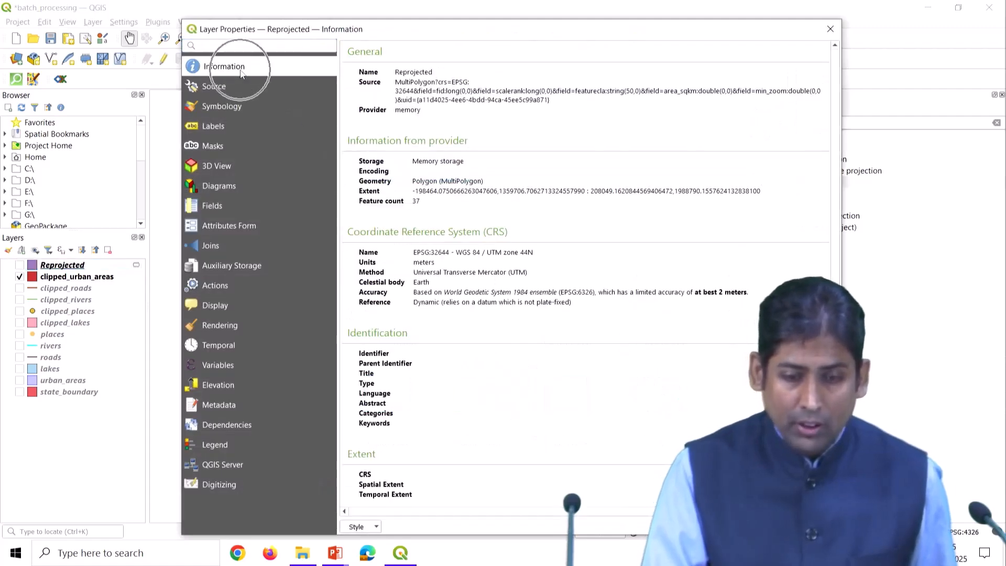
scroll(422, 375, down, 3)
scroll(431, 367, up, 3)
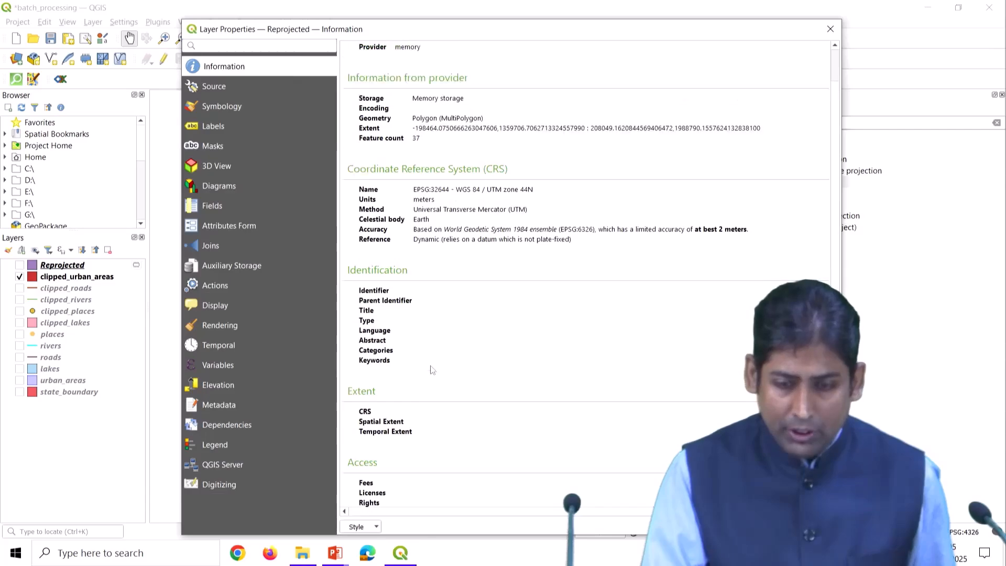
Examine the rest of the Reprojected layer's information, including its coordinate reference system name, and close its properties.
scroll(431, 370, down, 8)
scroll(432, 370, down, 3)
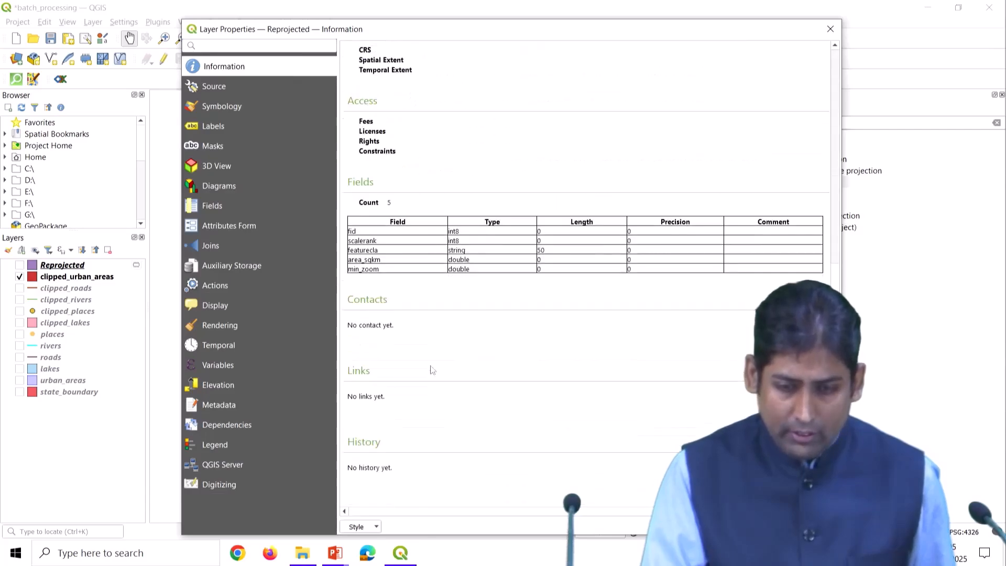
scroll(431, 370, up, 8)
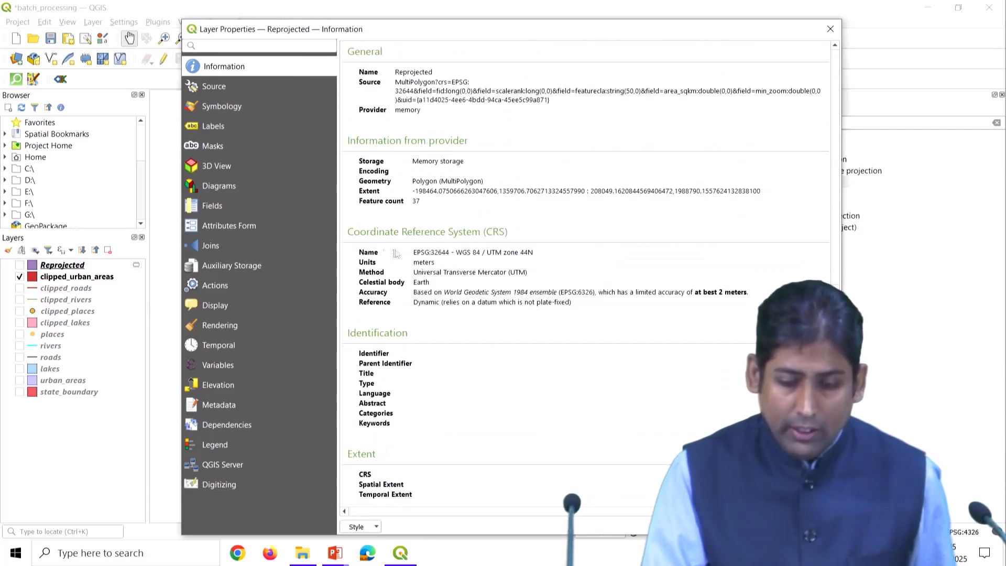
drag(362, 234, 489, 237)
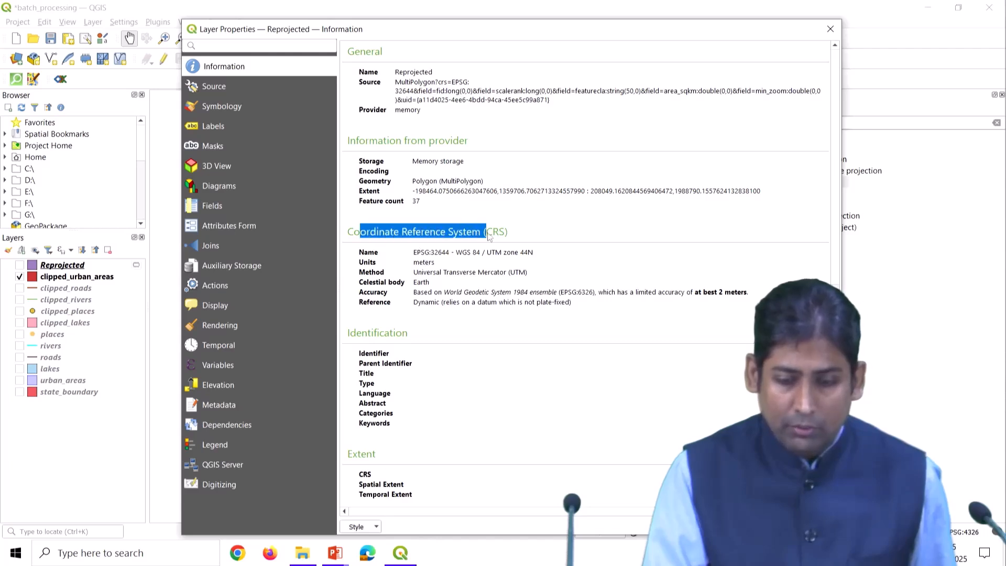
drag(414, 253, 535, 258)
key(Escape)
Open the clipped_urban_areas layer's properties, examine its coordinate reference system units and method, and close them.
click(90, 277)
right_click(90, 277)
key(Escape)
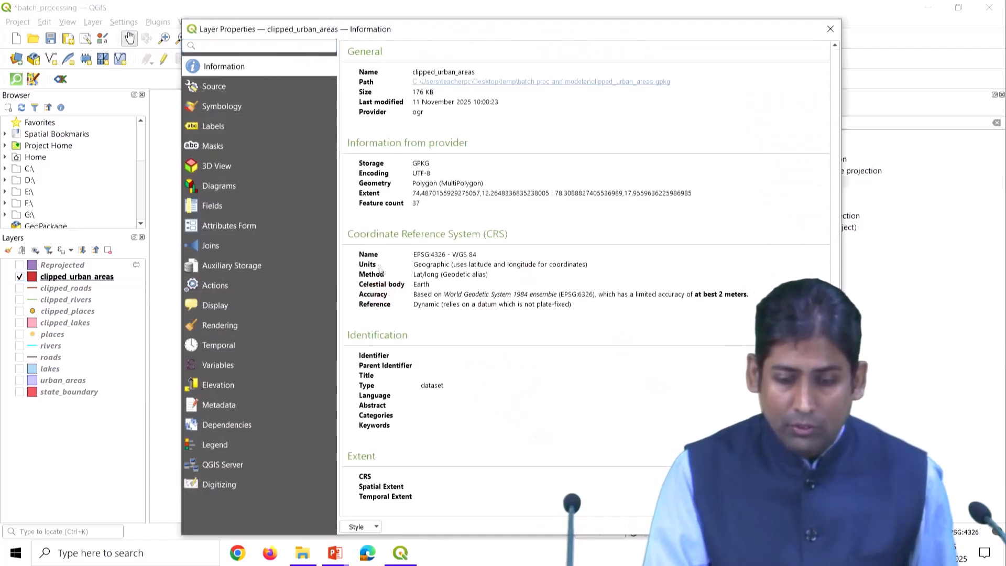
triple_click(413, 265)
click(421, 278)
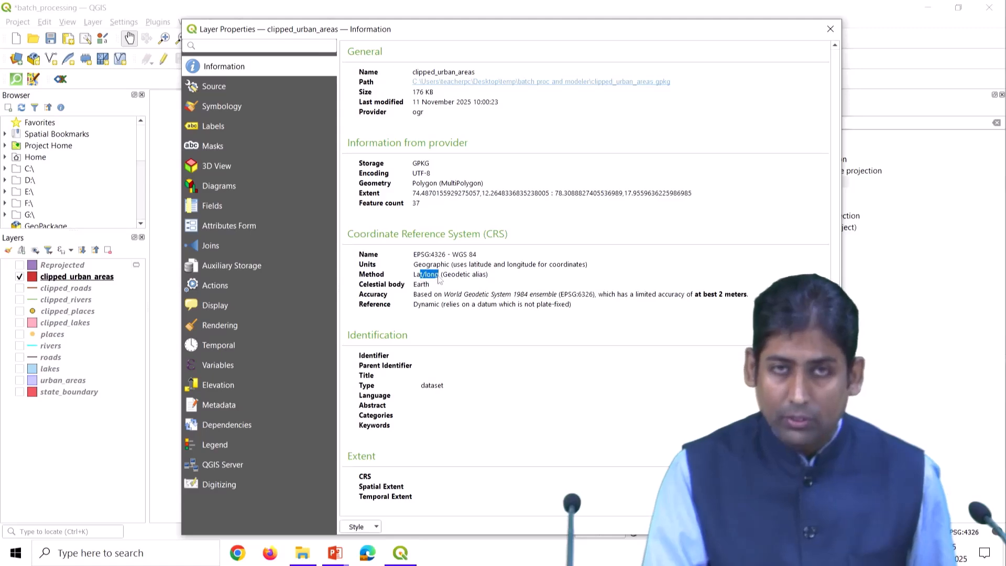
key(Escape)
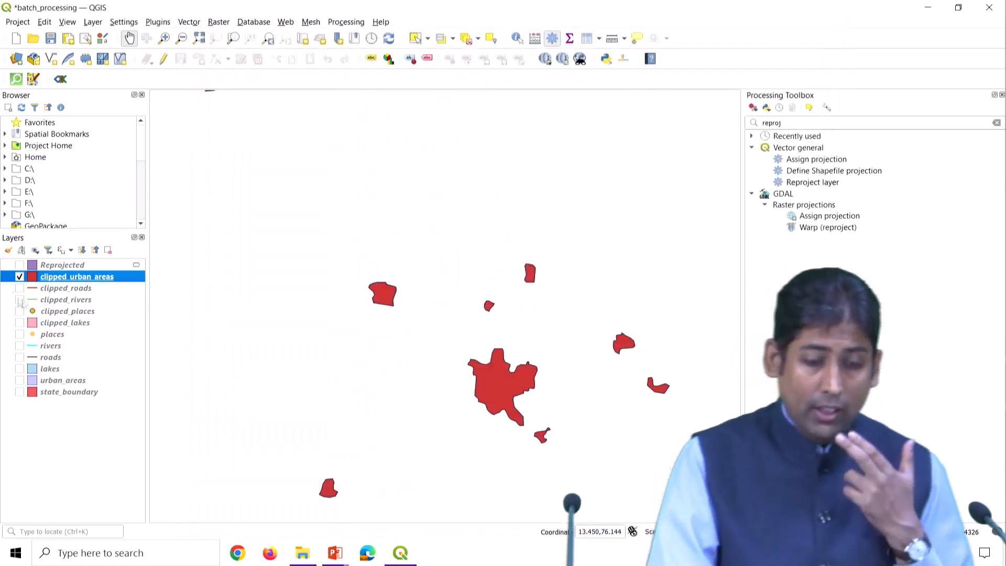
Remove the temporary Reprojected layer from the project and zoom the map to clipped_urban_areas.
click(97, 265)
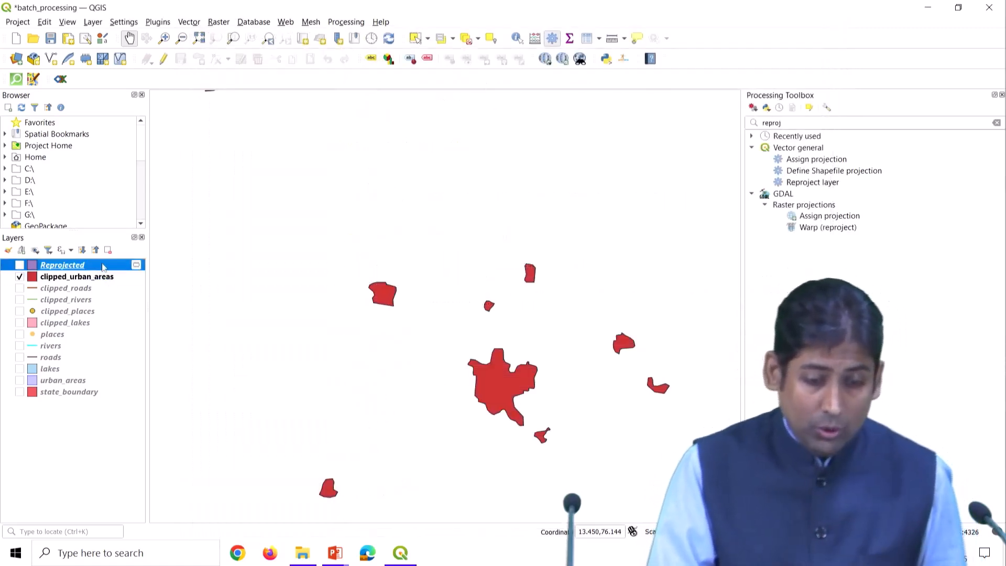
key(ctrl+d)
click(493, 289)
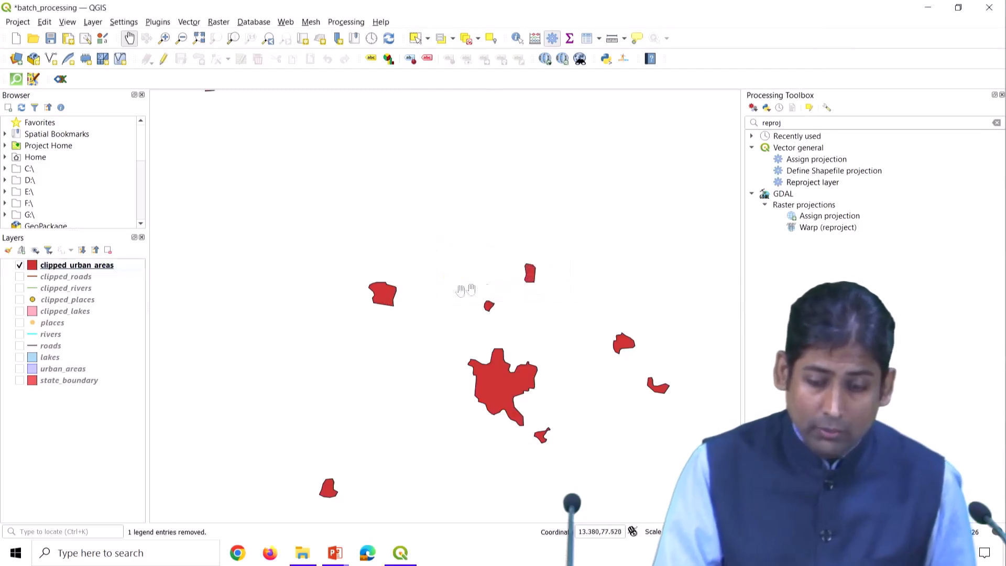
right_click(113, 267)
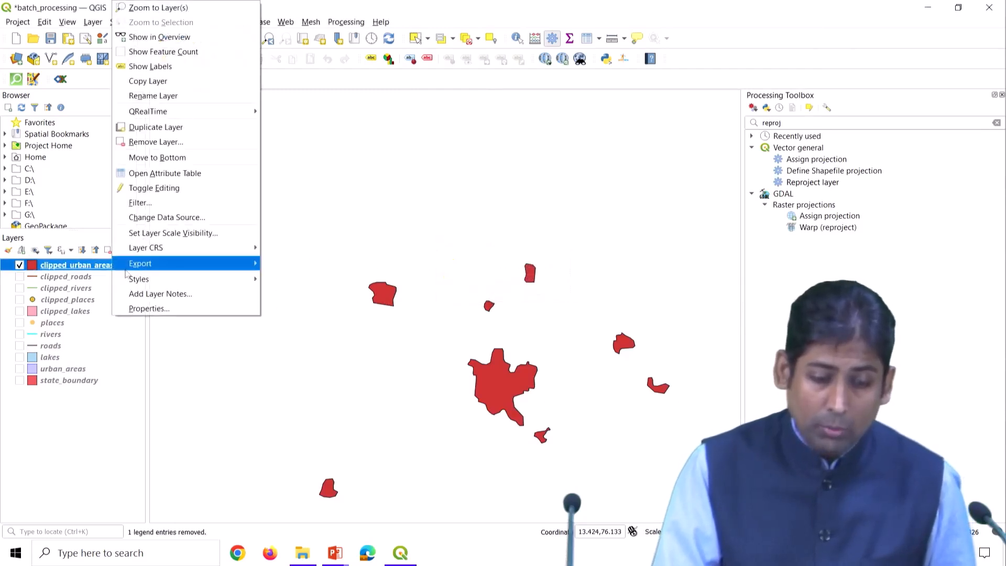
click(154, 11)
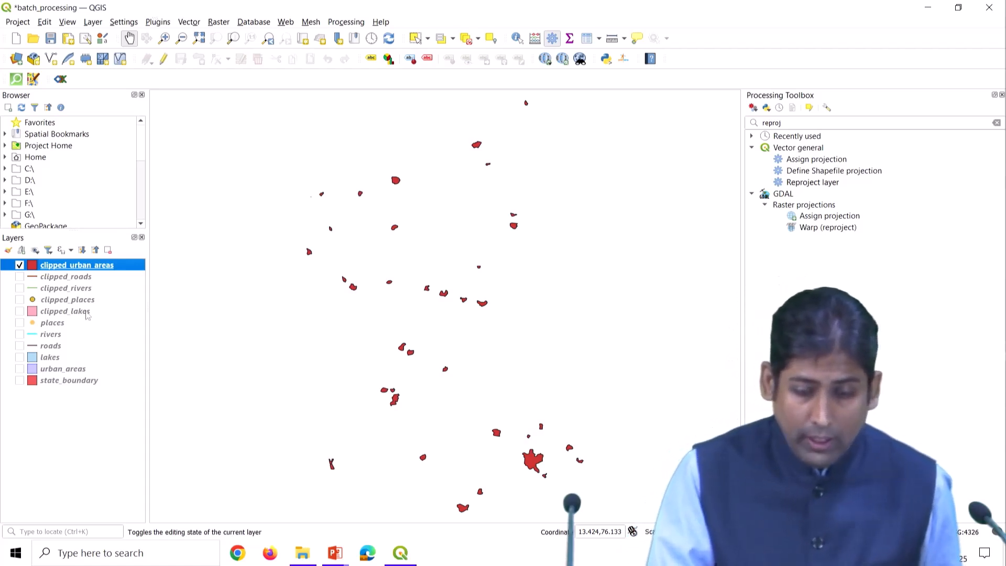
Start Reproject layer as a batch process and add the open clipped_lakes, clipped_places, clipped_rivers and clipped_roads layers as inputs alongside clipped_urban_areas.
right_click(833, 187)
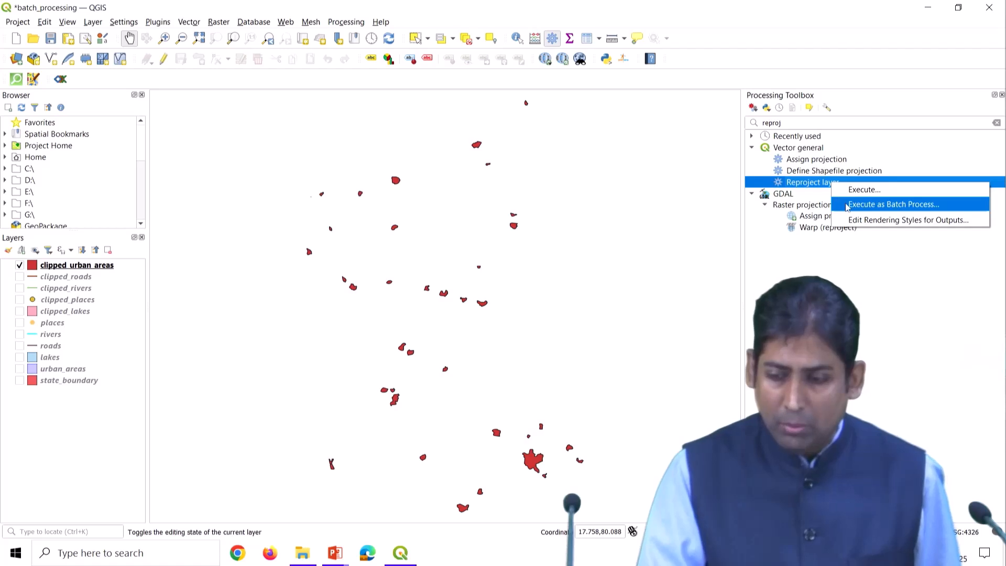
click(885, 204)
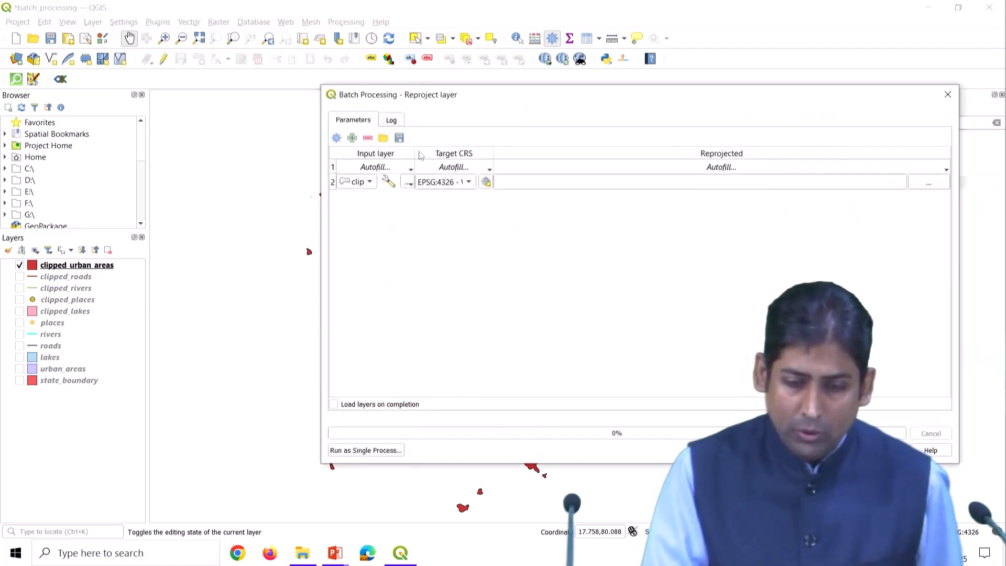
drag(417, 154, 538, 154)
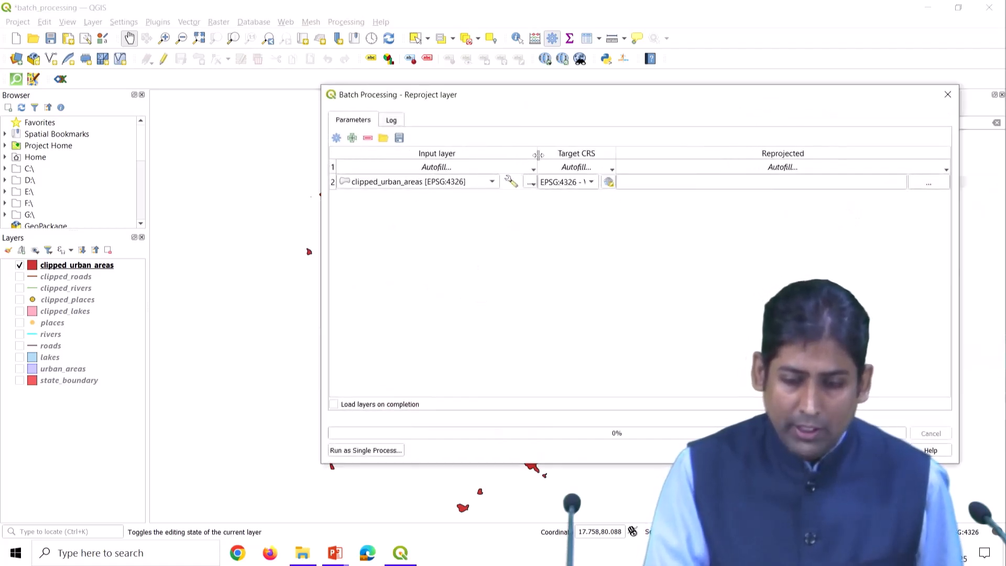
click(489, 168)
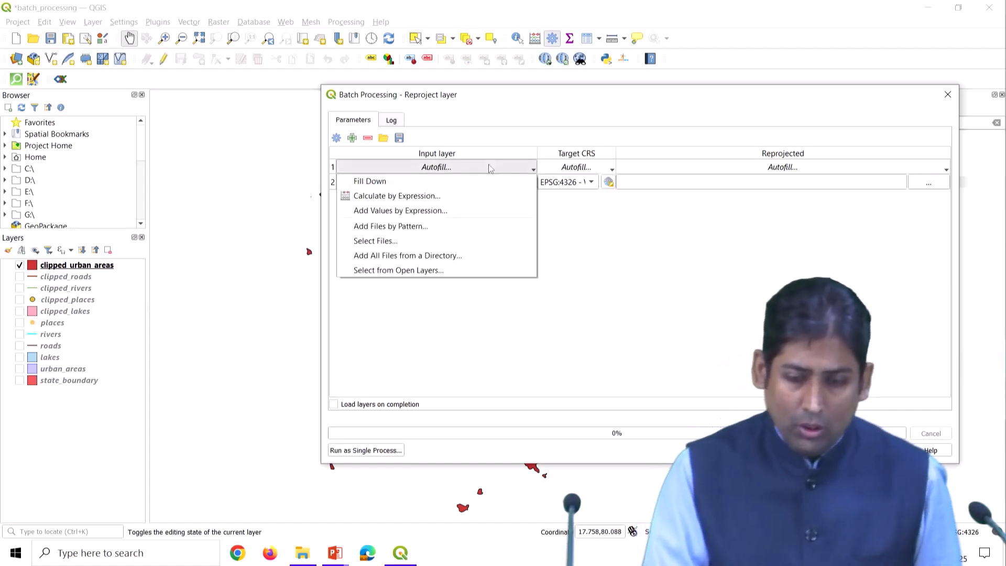
click(472, 275)
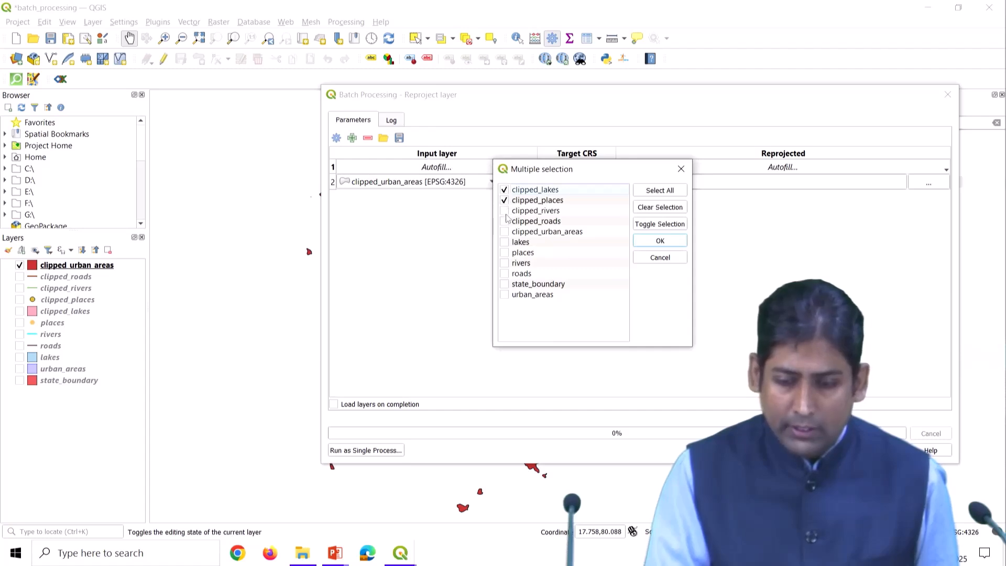
click(505, 212)
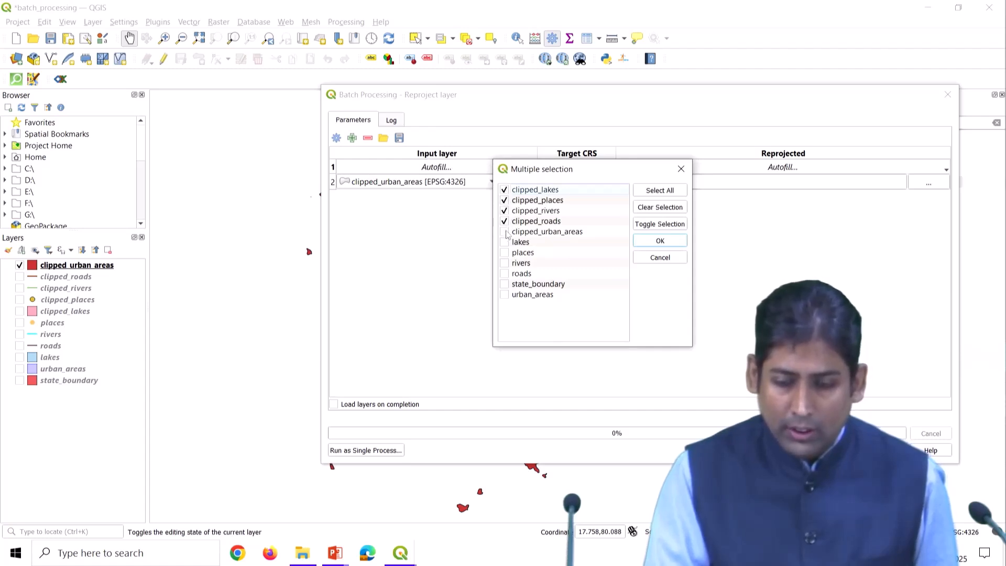
click(658, 241)
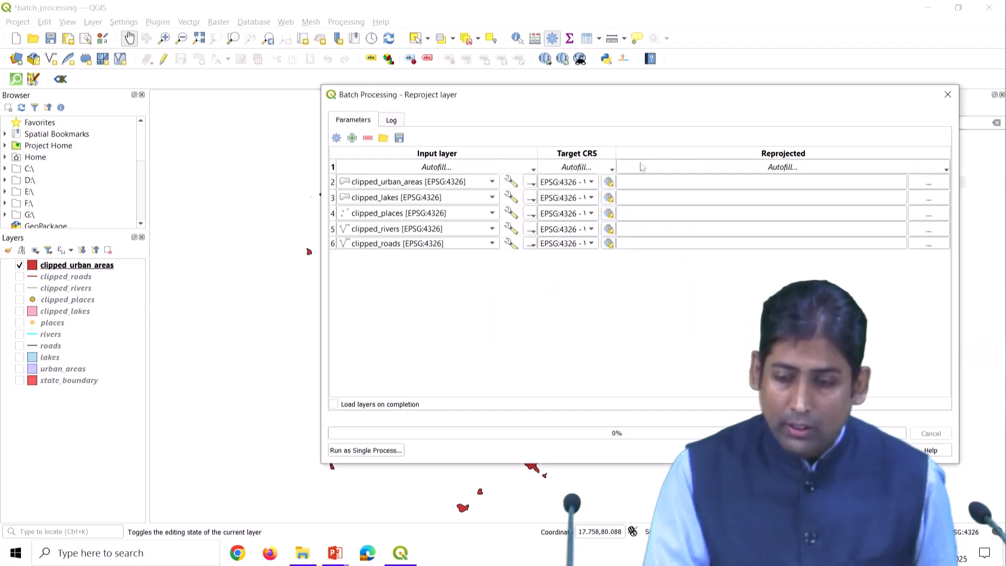
Set the target CRS to EPSG:32644 - WGS 84 / UTM zone 44N for clipped_urban_areas and fill it down to all rows.
drag(616, 158, 702, 159)
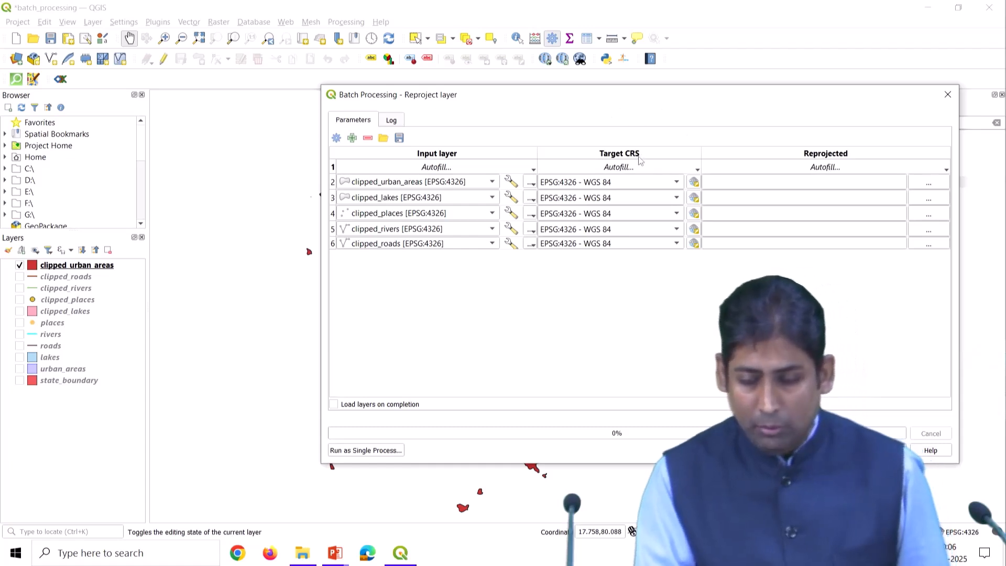
click(676, 183)
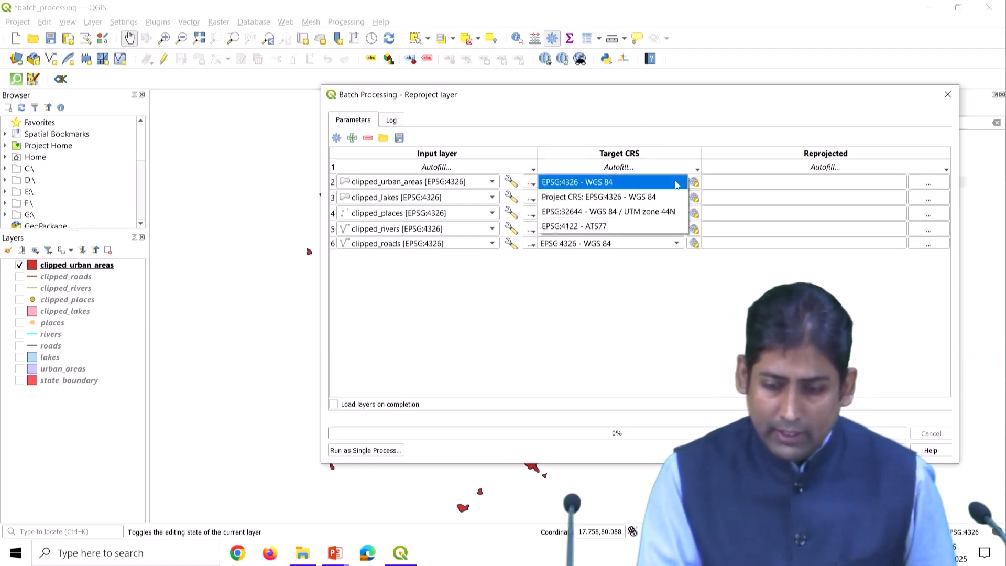
click(585, 215)
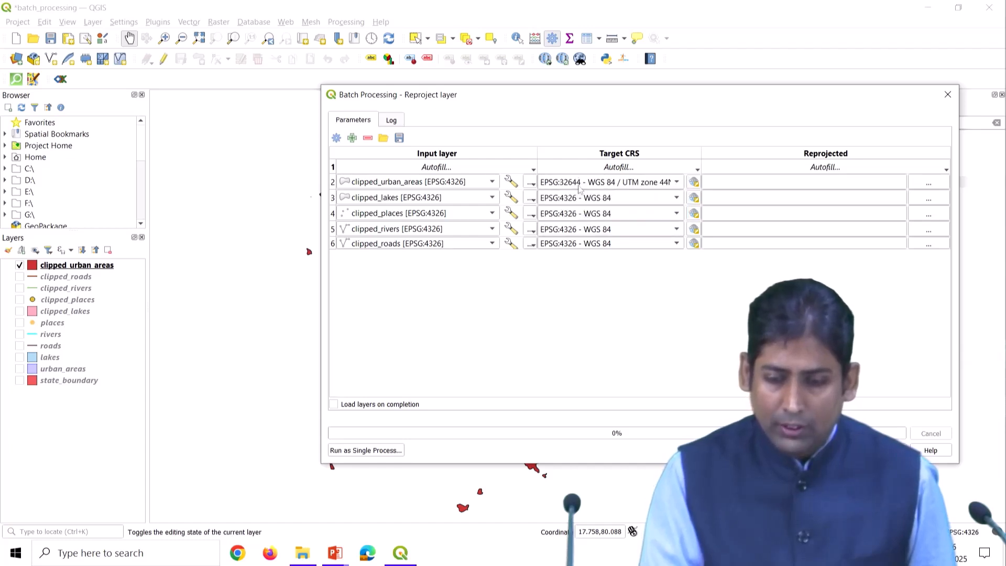
click(590, 169)
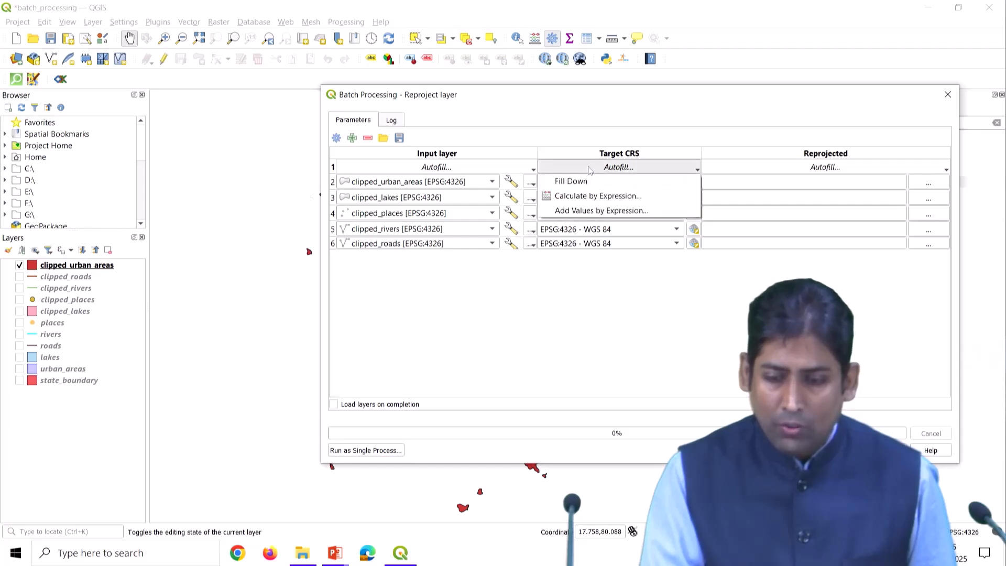
click(590, 183)
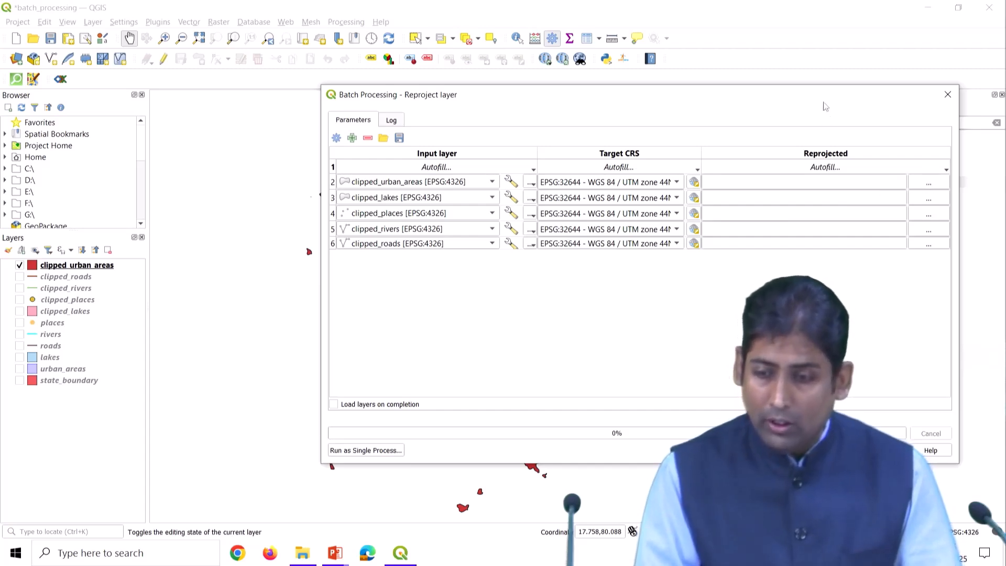
Set the output files in the batch proc and modeler folder to the prefix reprojected_, autofilled with the Input layer parameter values.
drag(823, 95, 672, 87)
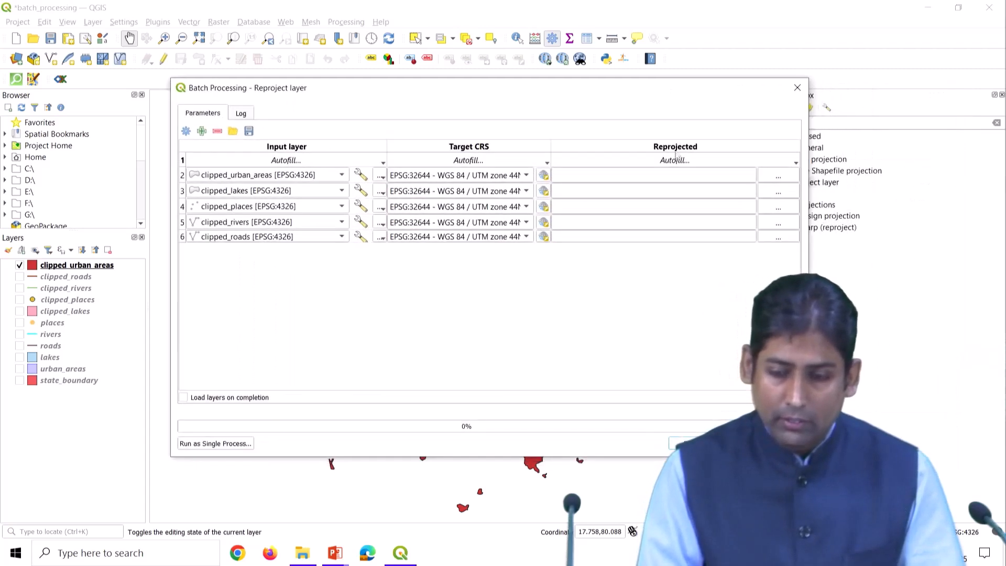
click(777, 180)
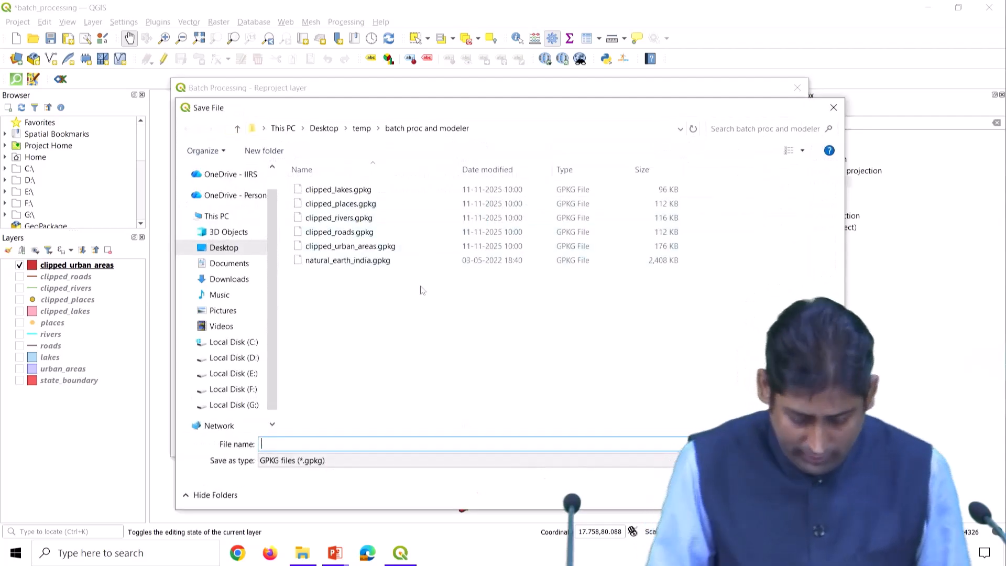
text(reprojected)
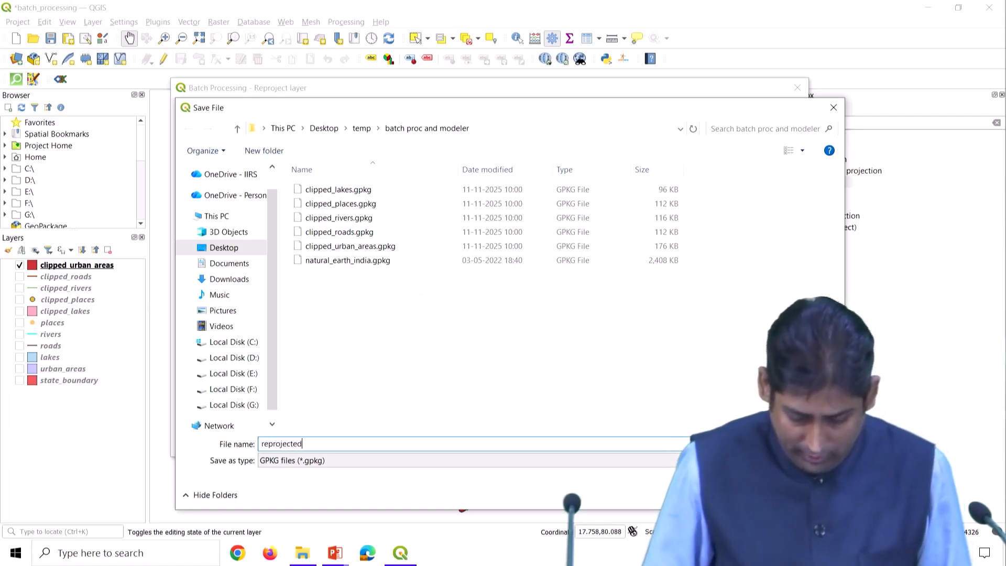
key(ctrl+a)
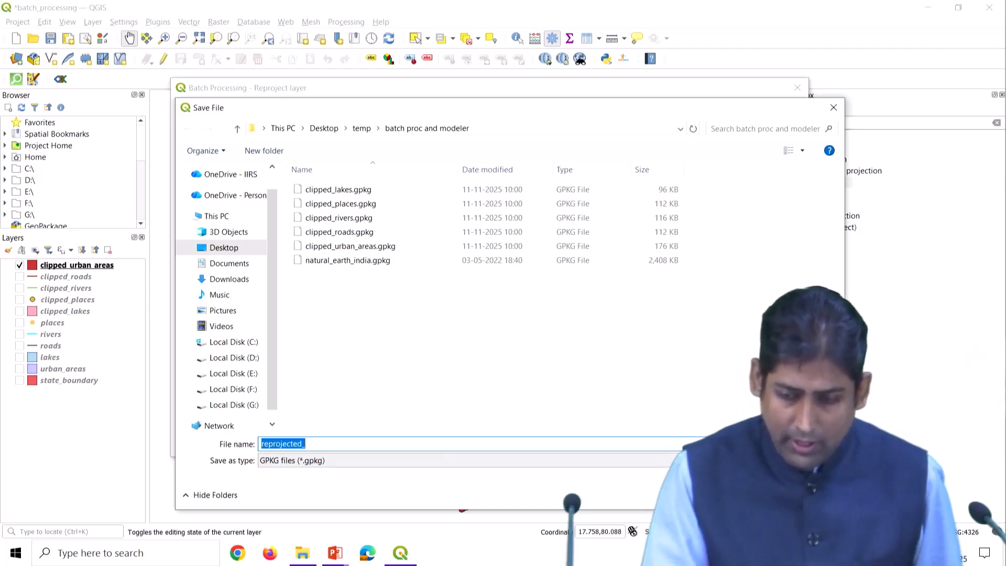
key(Return)
click(496, 255)
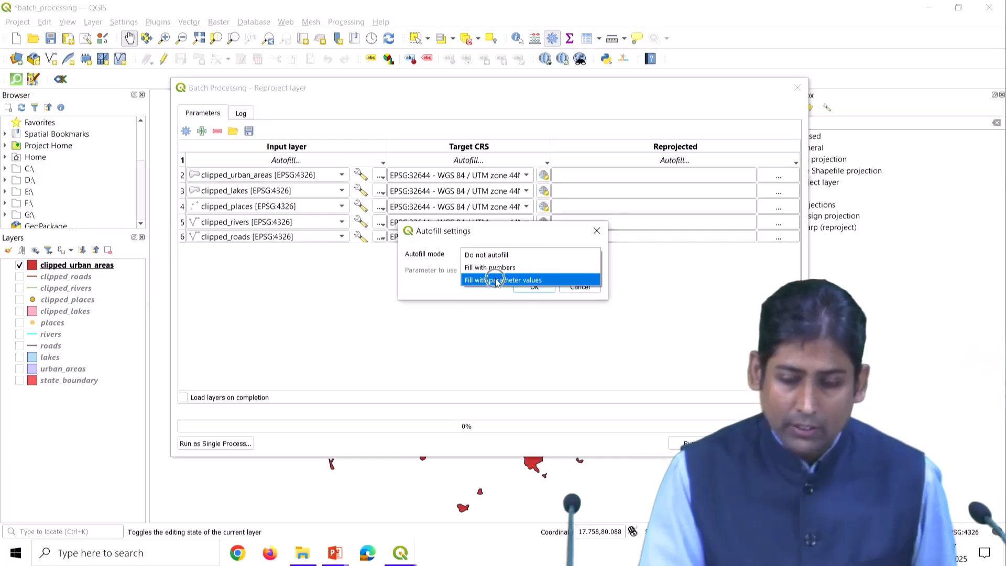
click(497, 281)
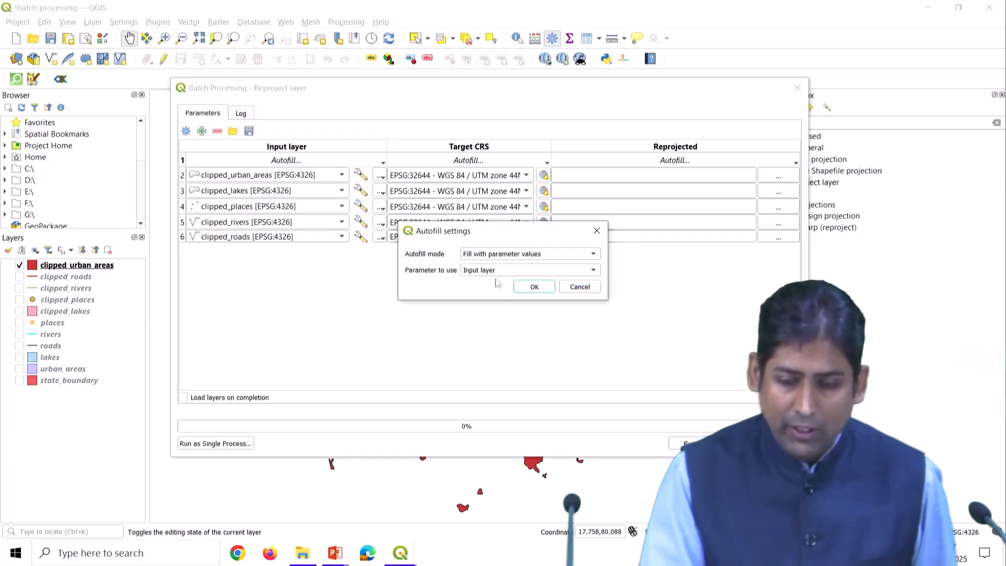
click(534, 287)
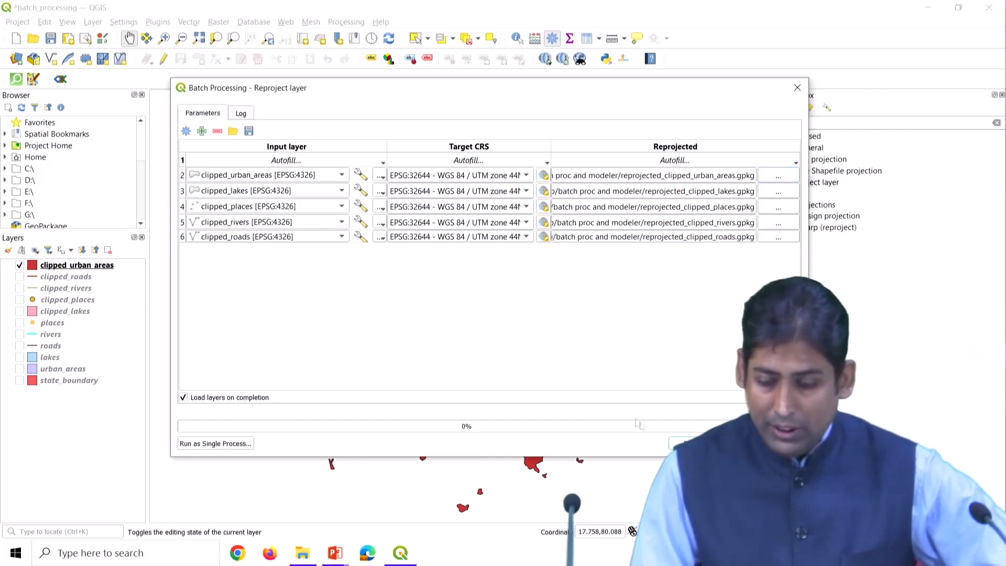
Run the batch reprojection with layers loaded on completion, close the dialog and hide the clipped_urban_areas layer.
click(681, 443)
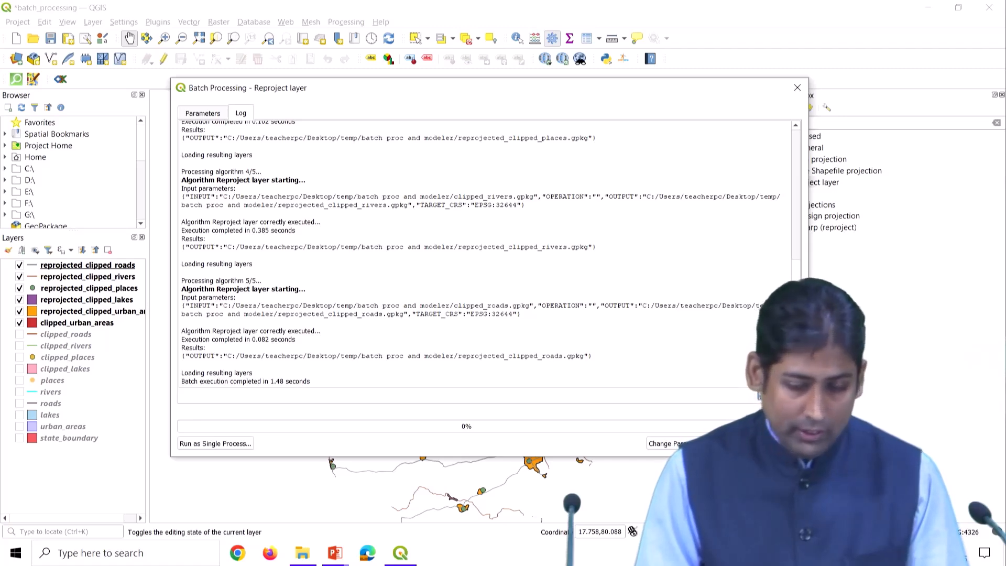
click(733, 444)
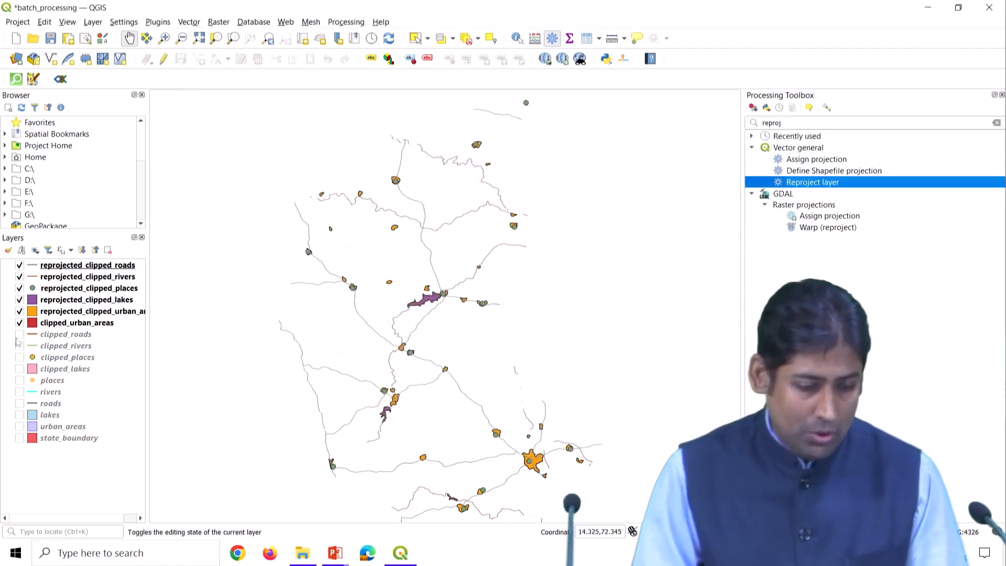
click(20, 323)
Switch to File Explorer, check the reprojected_clipped GeoPackage files in the batch proc and modeler folder, and return to QGIS.
click(305, 553)
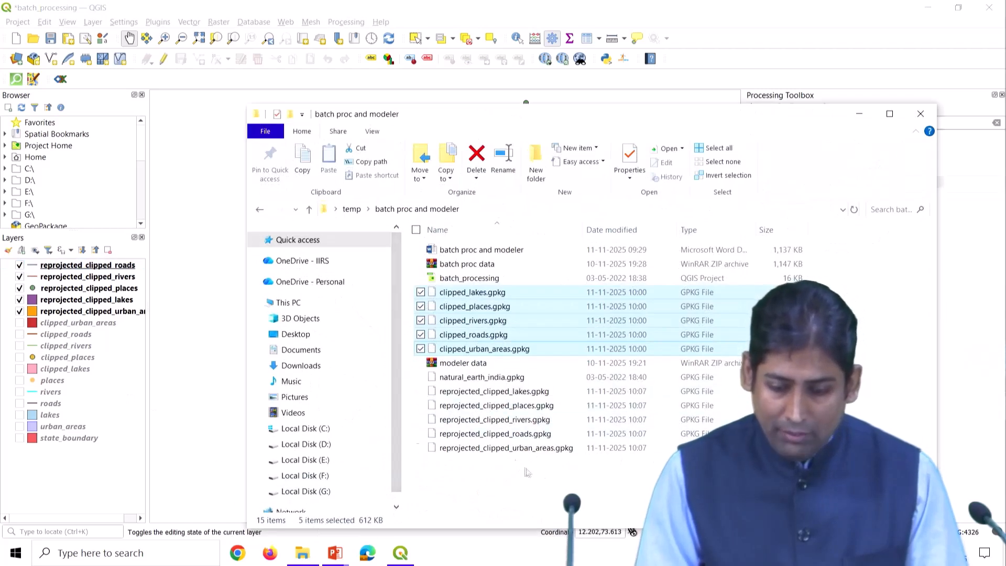
drag(620, 488, 498, 430)
drag(483, 394, 483, 392)
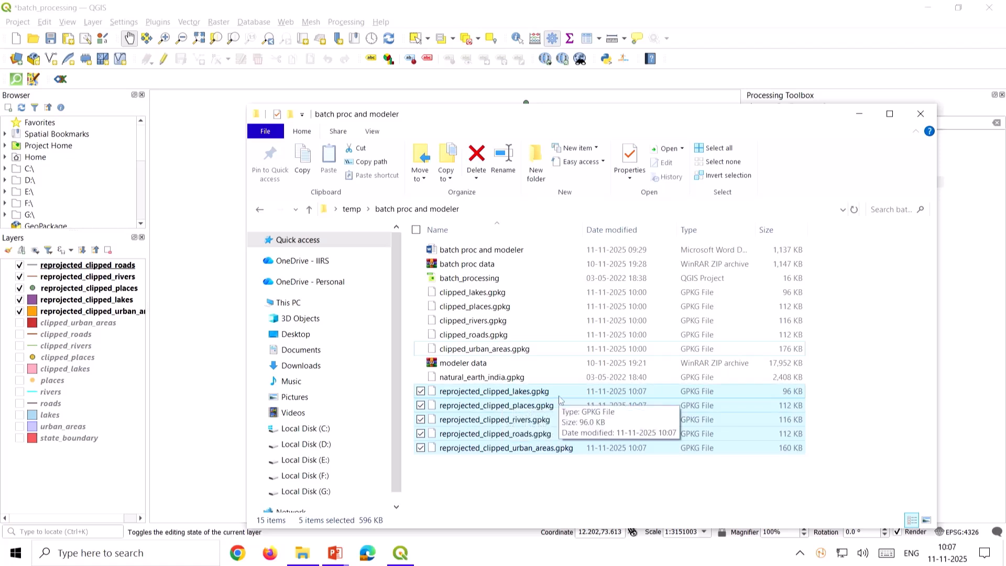
click(525, 475)
click(103, 467)
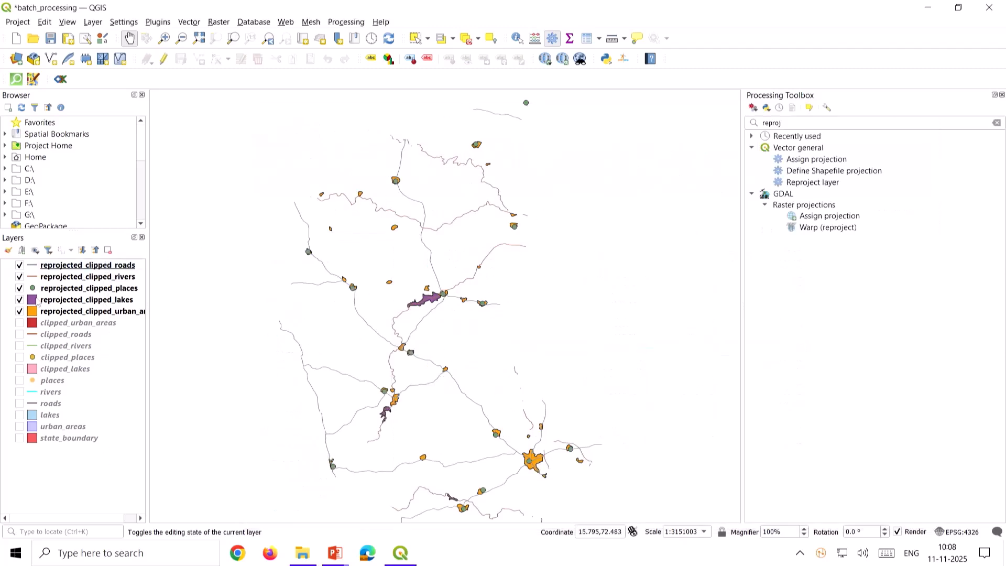
Toggle the visibility of the reprojected roads, rivers, places and lakes layers to inspect each, leaving only the reprojected roads hidden.
click(63, 267)
key(space)
click(63, 277)
key(space)
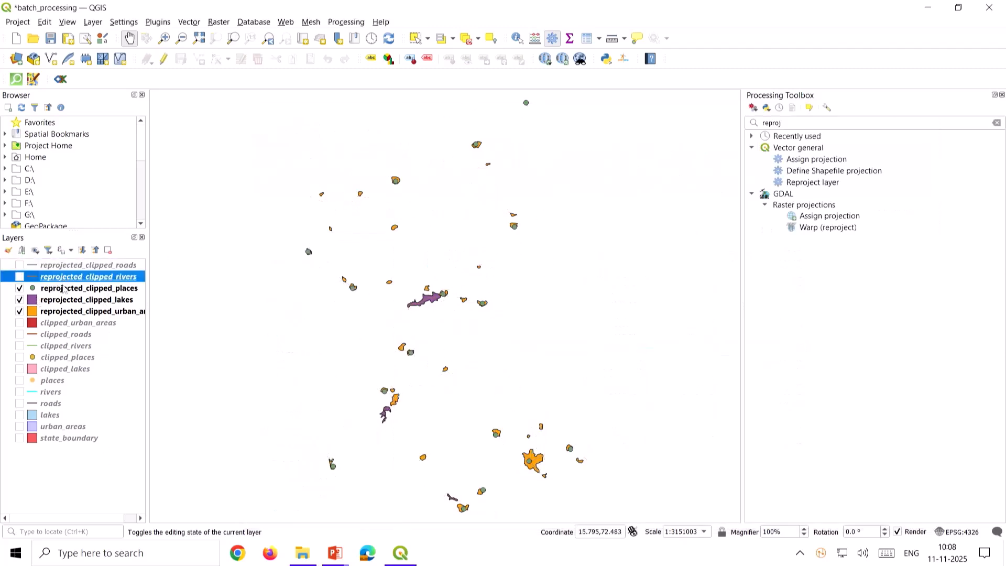
click(64, 289)
key(space)
click(64, 300)
key(space)
key(space)
click(63, 289)
key(space)
click(63, 277)
key(space)
Check the coordinate reference system of reprojected_clipped_roads in its layer properties and close the dialog.
click(64, 266)
right_click(65, 269)
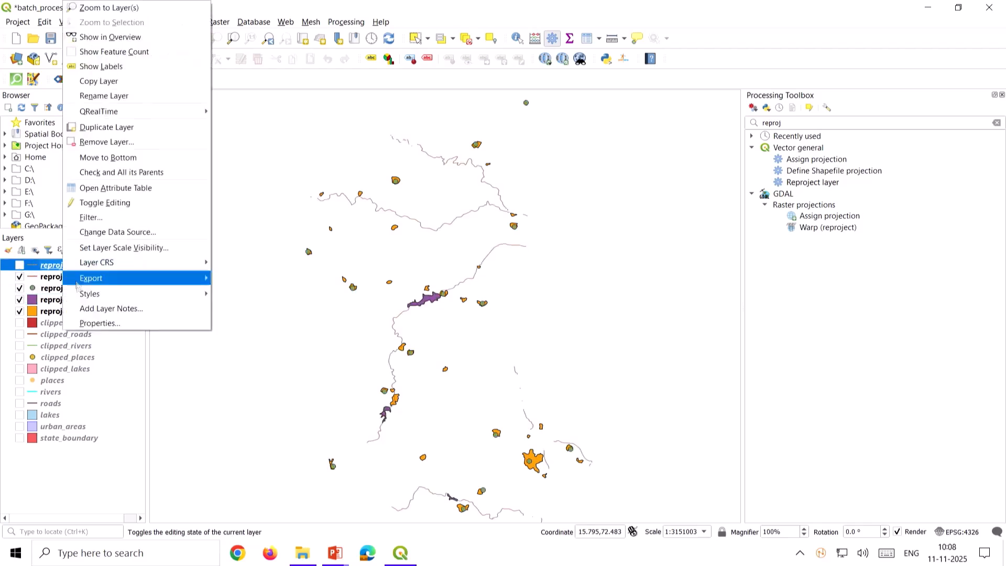
click(89, 323)
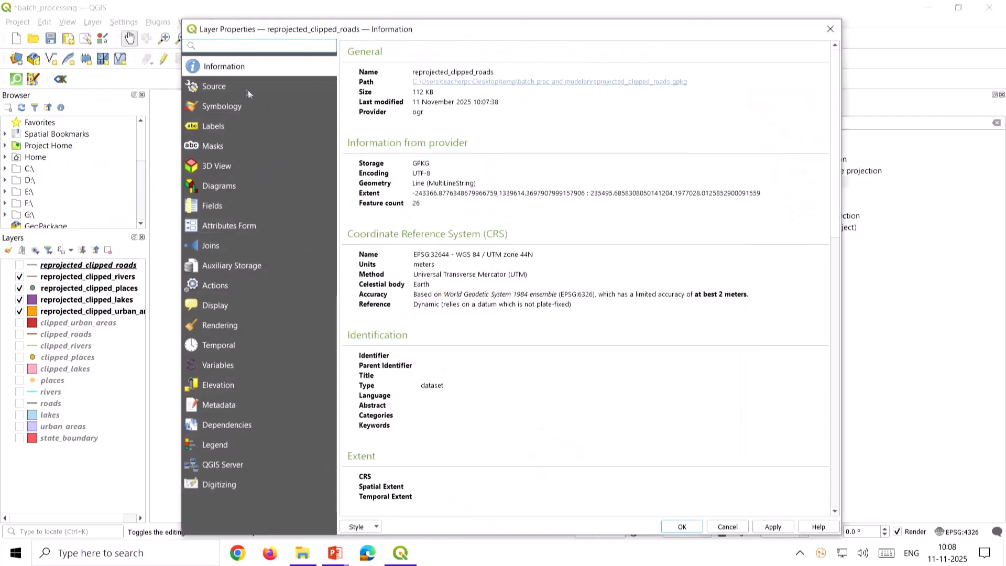
drag(347, 234, 509, 234)
drag(414, 274, 518, 257)
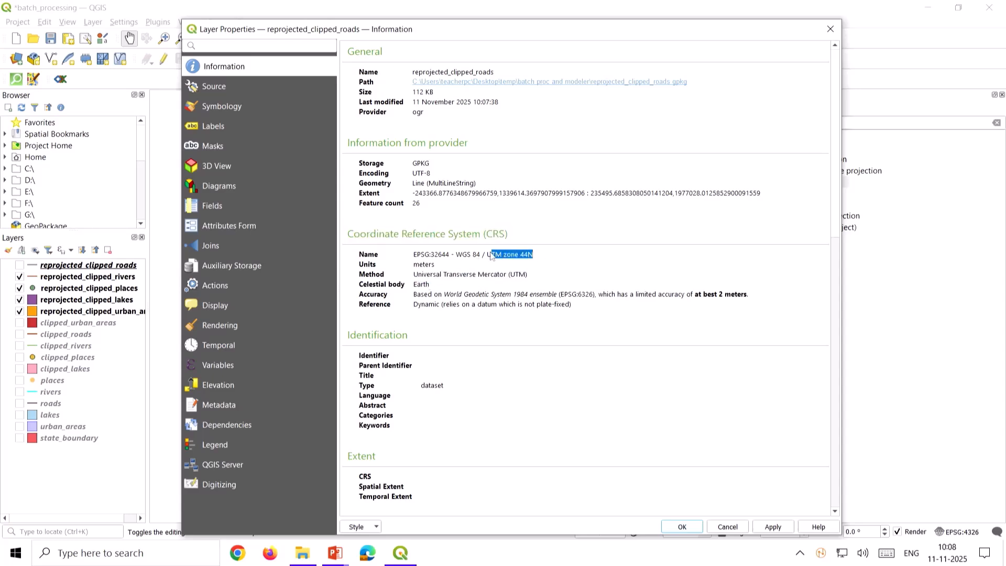
key(Escape)
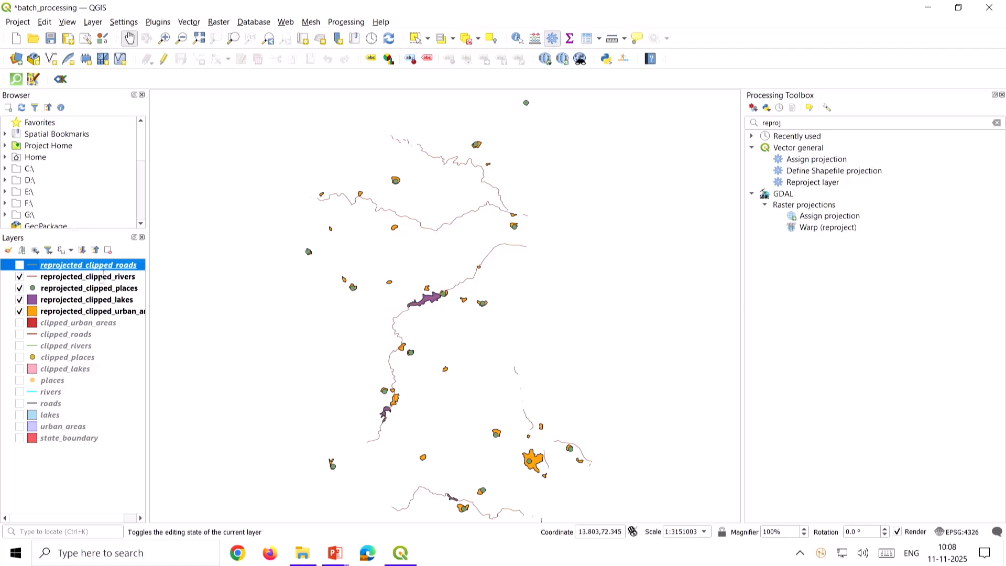
Start a new empty project, discarding the unsaved changes to batch_processing.
click(18, 23)
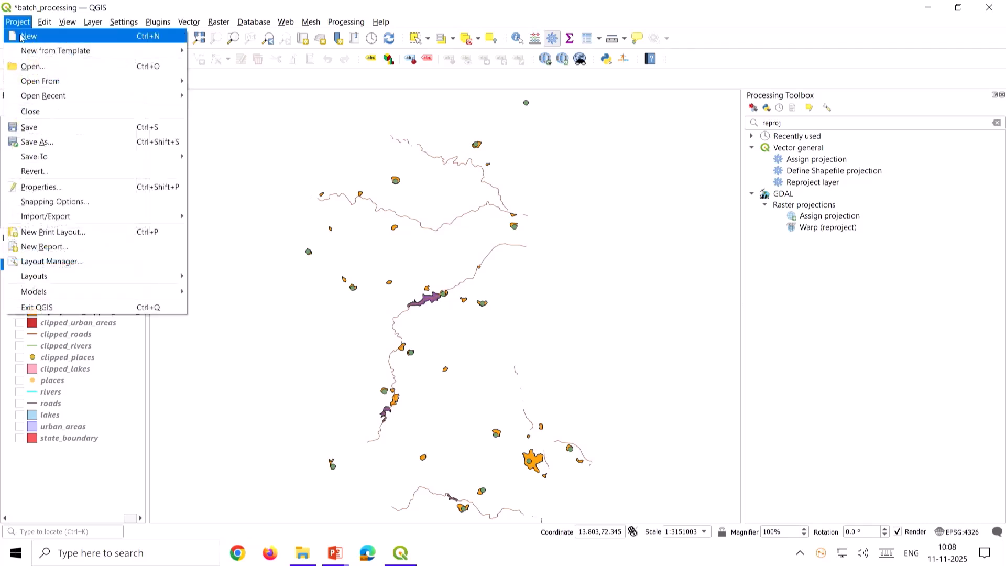
click(21, 36)
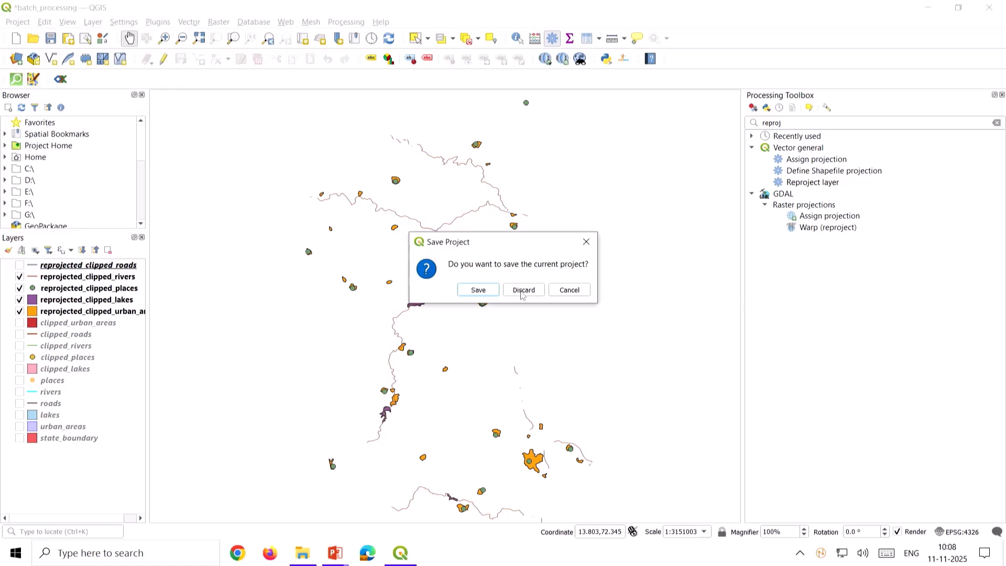
click(521, 290)
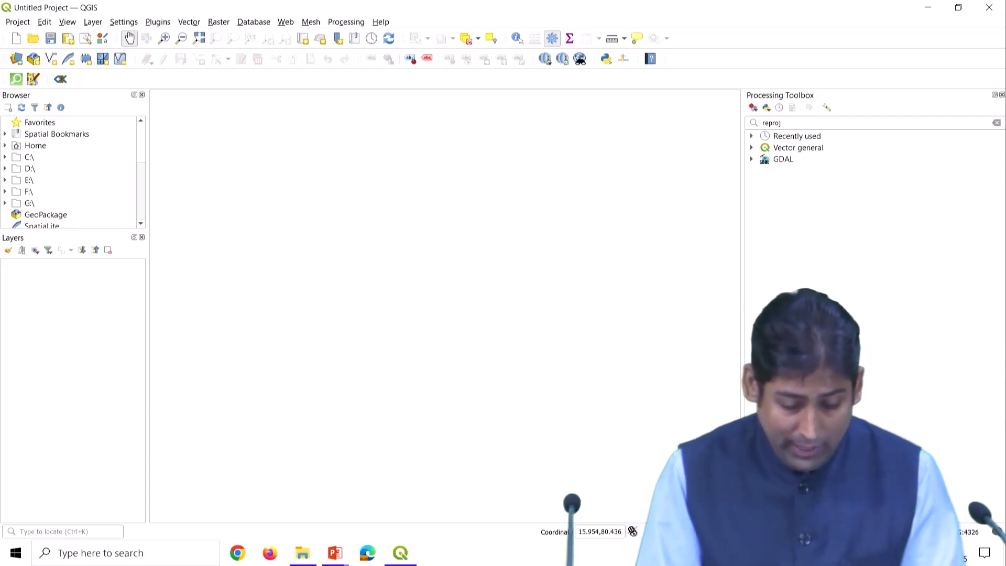
Switch to File Explorer, extract the modeler data archive into its own modeler data folder and open that folder.
key(alt+Tab)
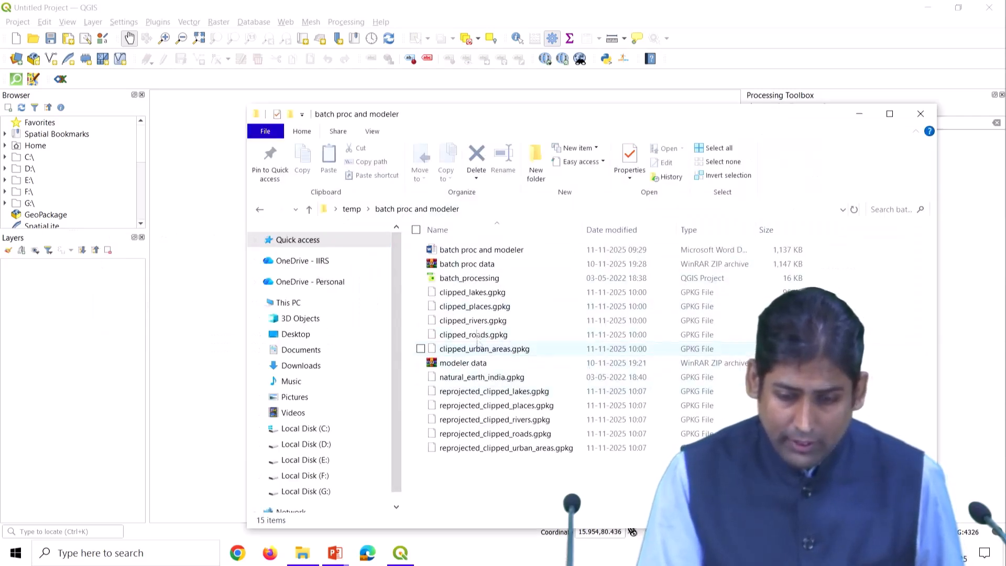
click(476, 365)
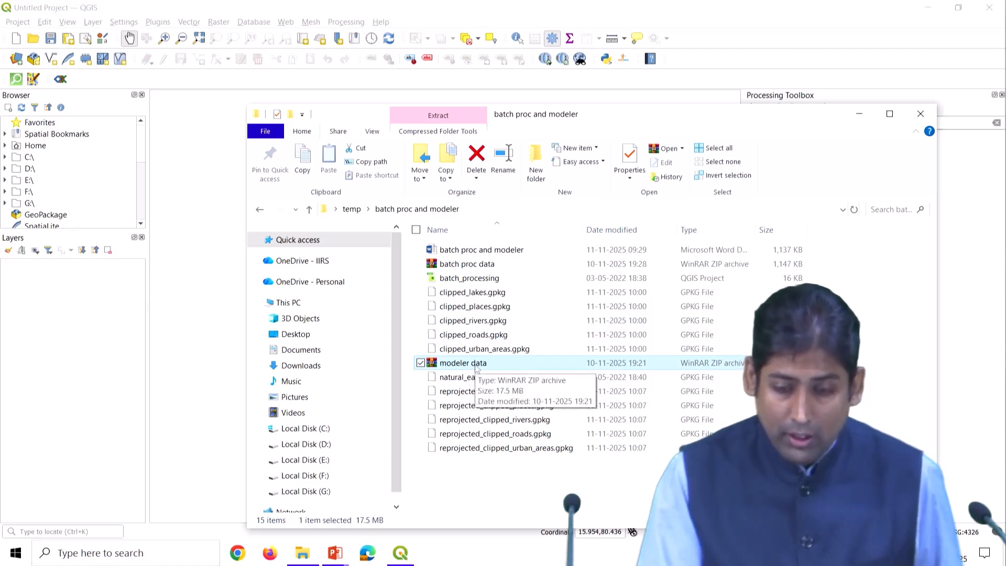
right_click(476, 365)
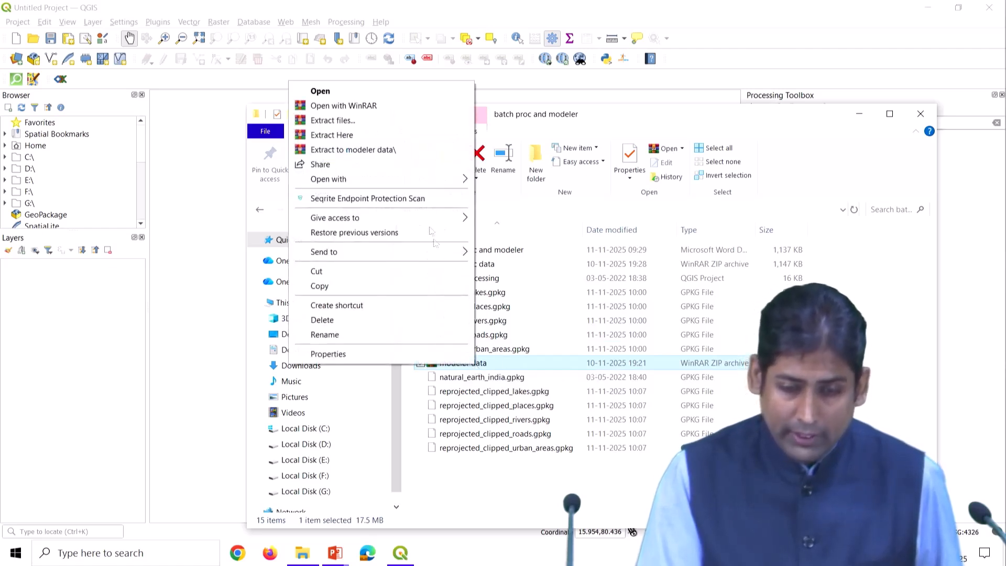
click(379, 150)
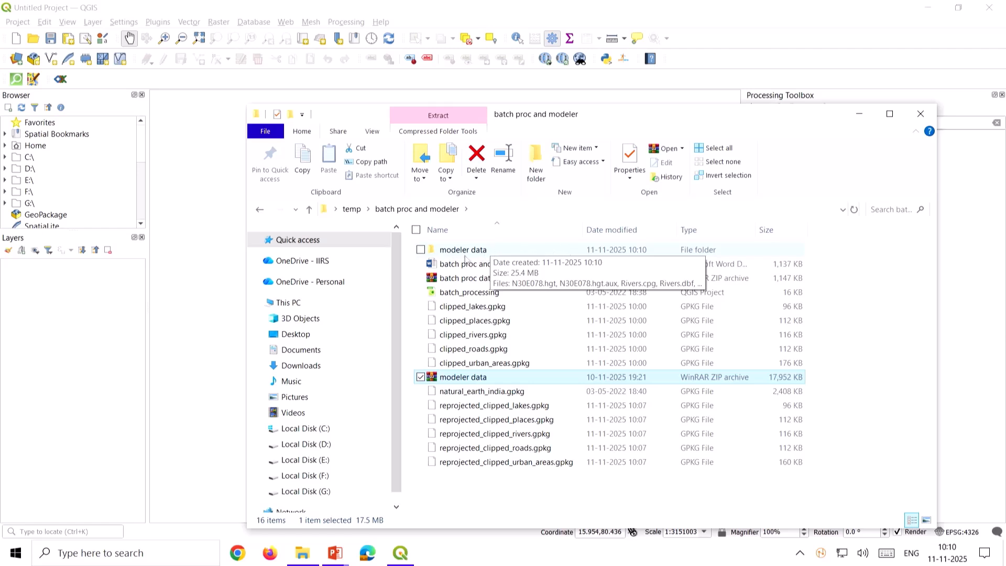
double_click(471, 254)
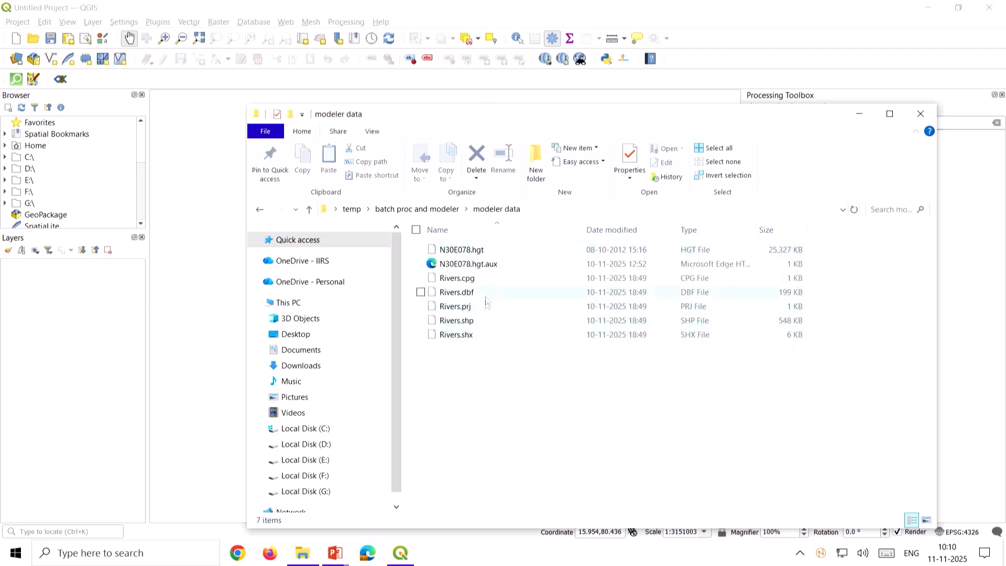
Examine the Rivers.shp and N30E078.hgt files in the modeler data folder.
click(484, 321)
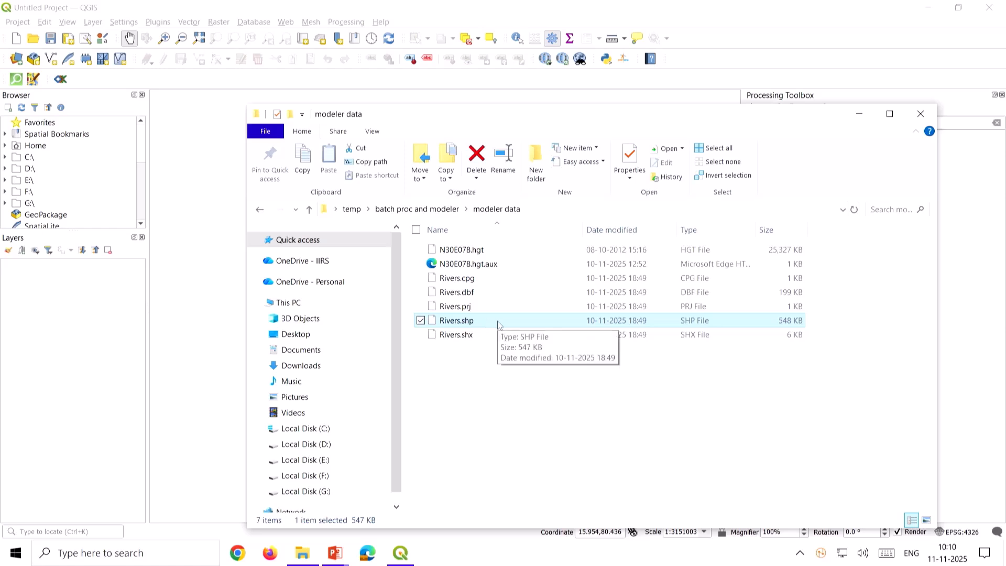
click(495, 250)
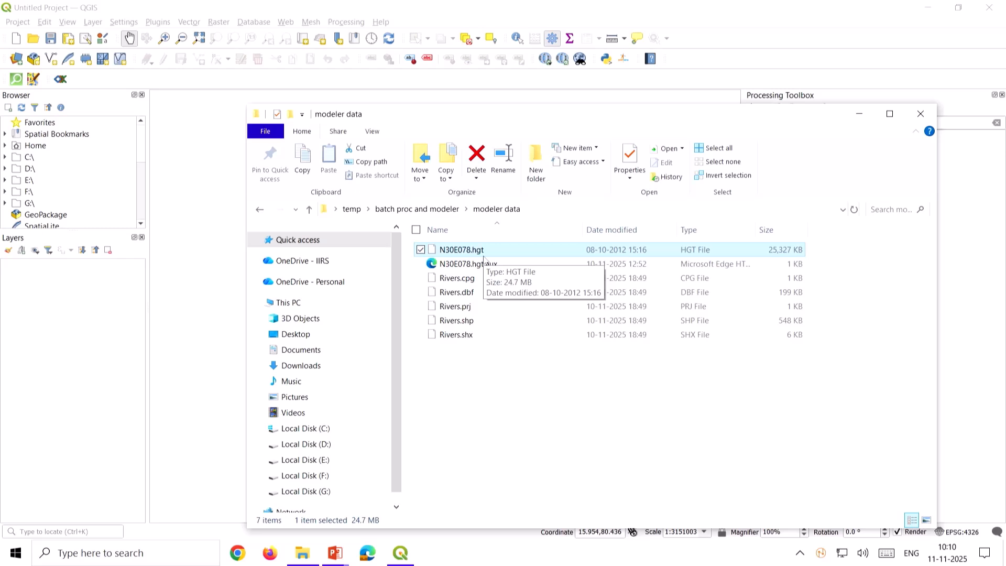
click(508, 429)
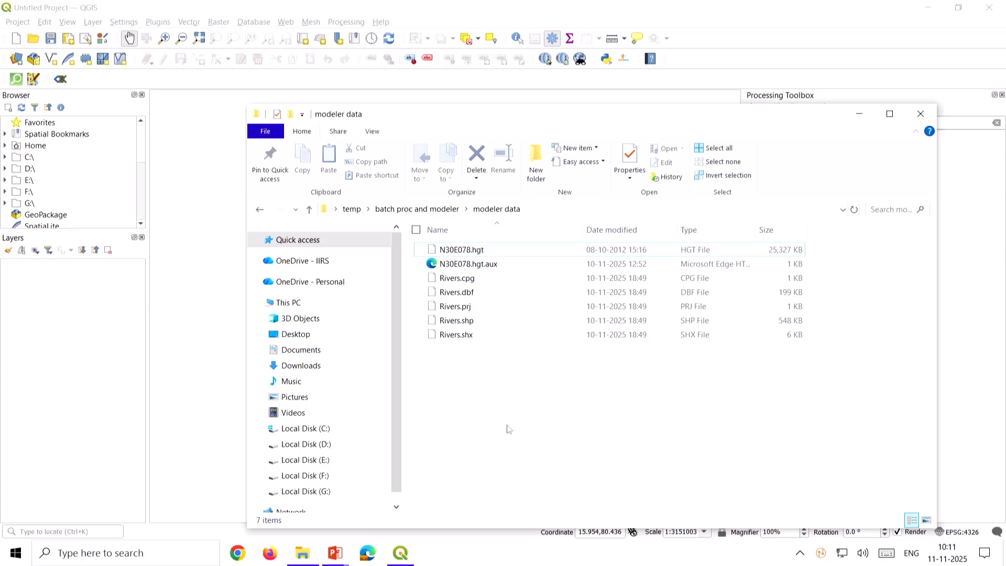
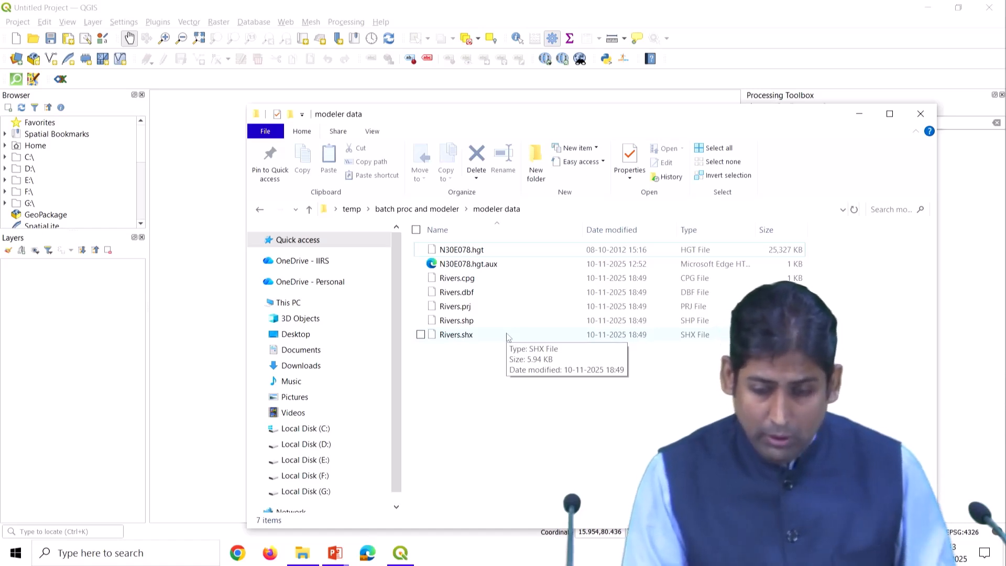
Add the N30E078.hgt elevation raster from the modeler data folder to the QGIS project.
click(477, 251)
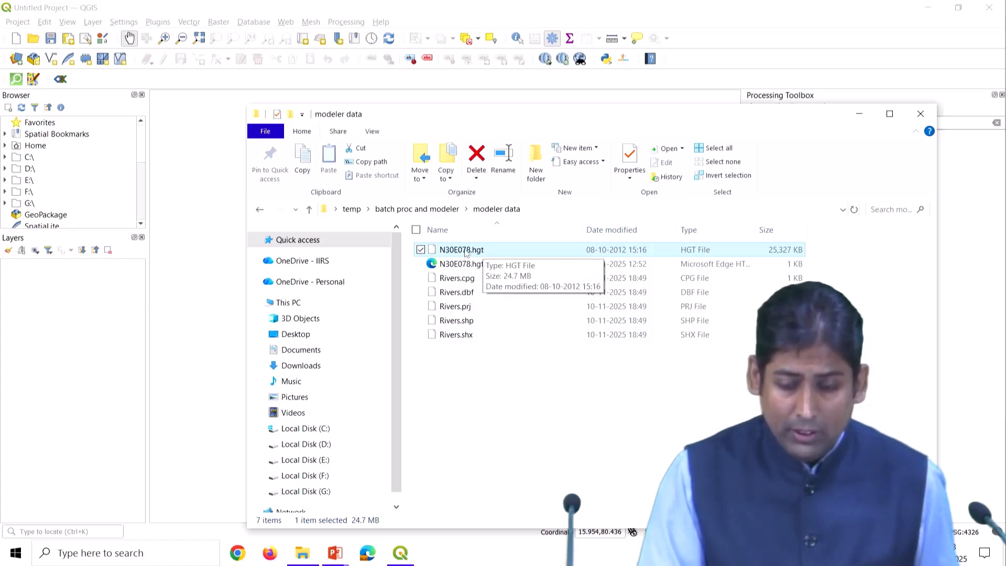
drag(466, 253, 51, 300)
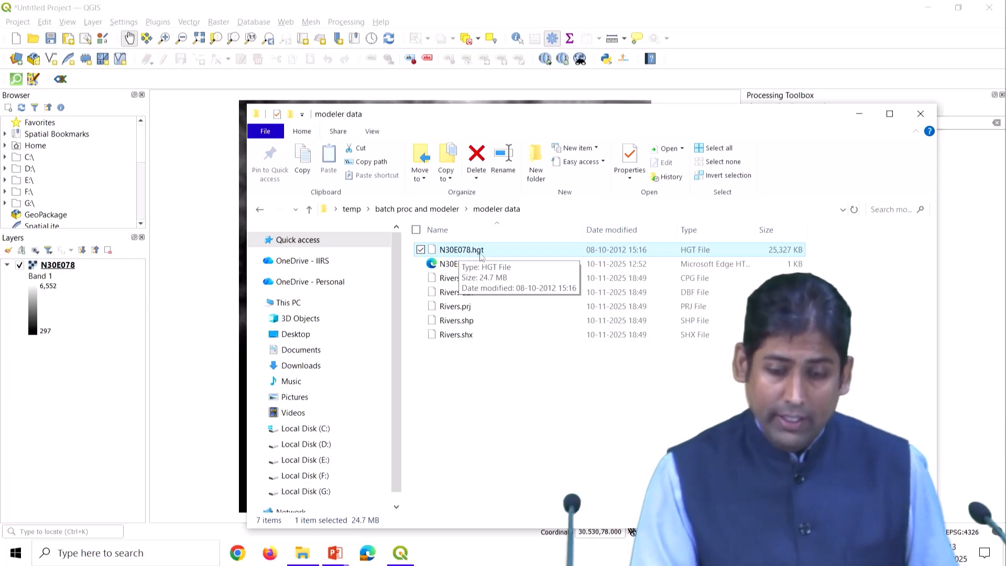
click(92, 374)
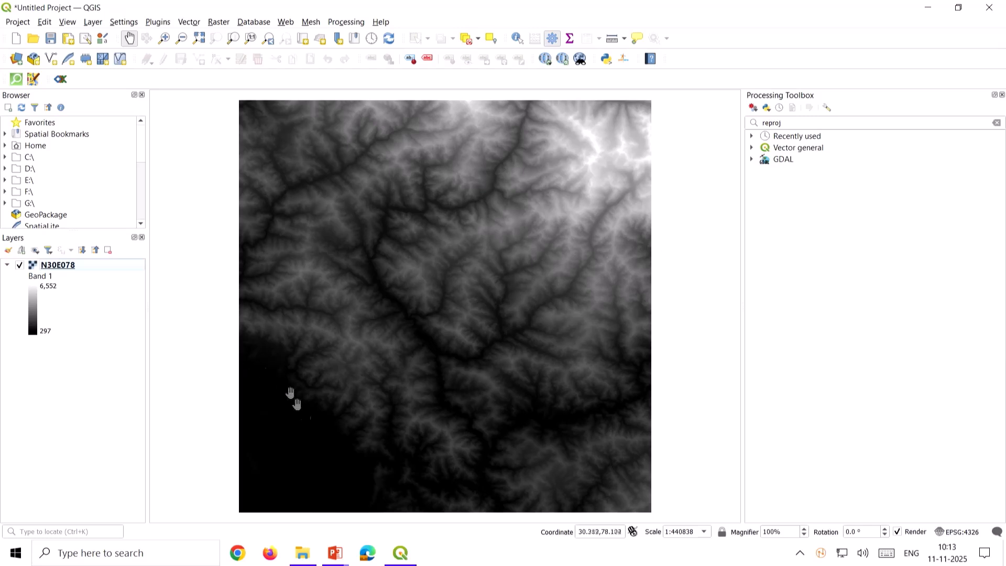
click(294, 445)
Return to File Explorer, reposition its window and add Rivers.shp to the QGIS project.
key(alt+Tab)
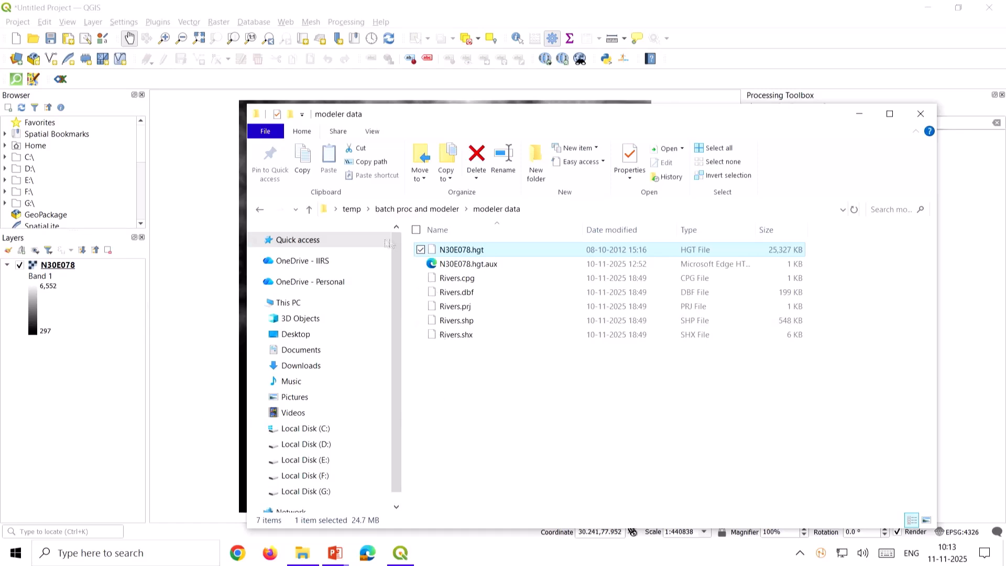
drag(247, 170, 445, 171)
click(643, 321)
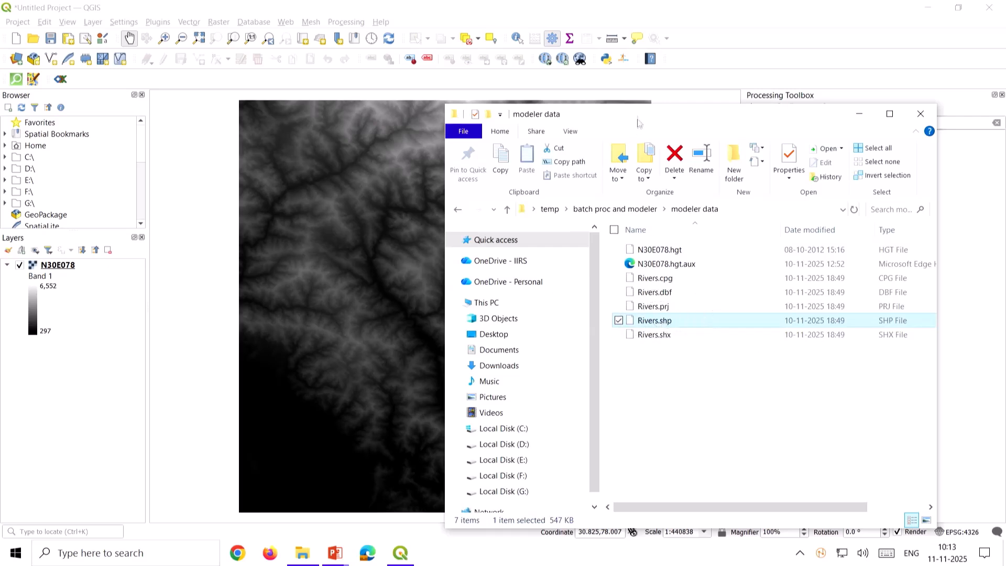
drag(635, 107, 531, 36)
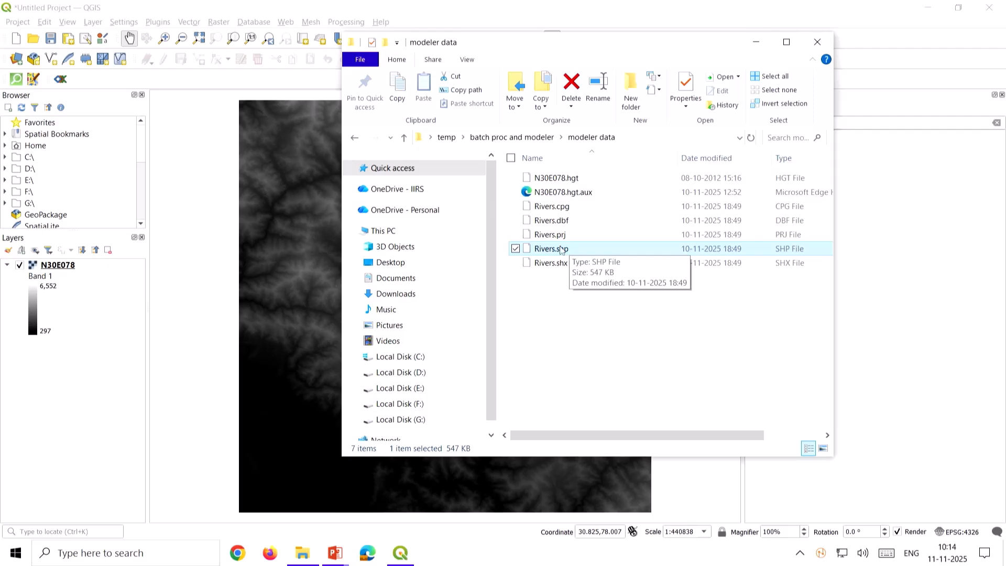
mouse_move(560, 249)
mouse_down()
mouse_move(173, 306)
mouse_move(192, 304)
mouse_move(191, 294)
mouse_up()
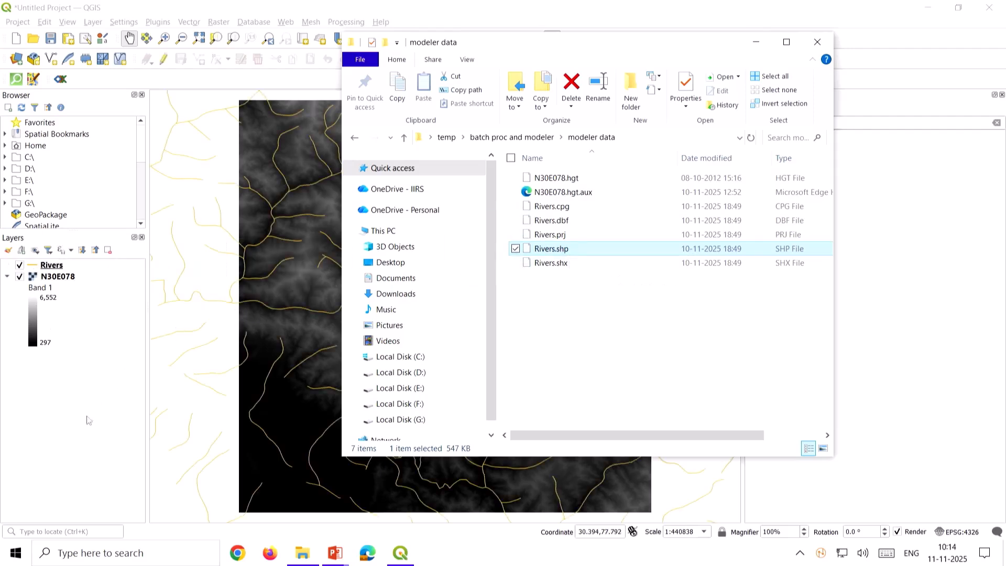
click(88, 397)
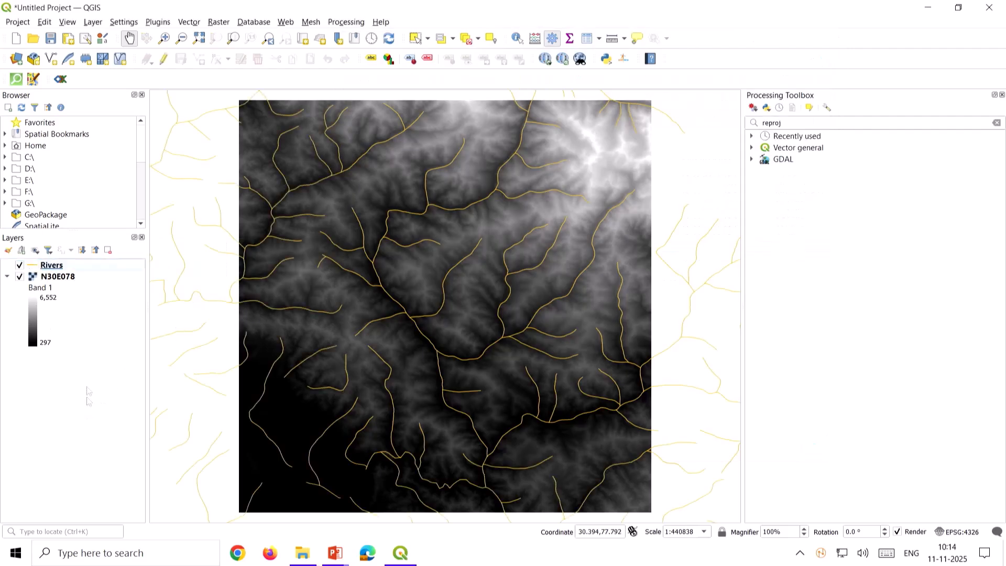
Open Layer Styling for the Rivers layer.
click(86, 266)
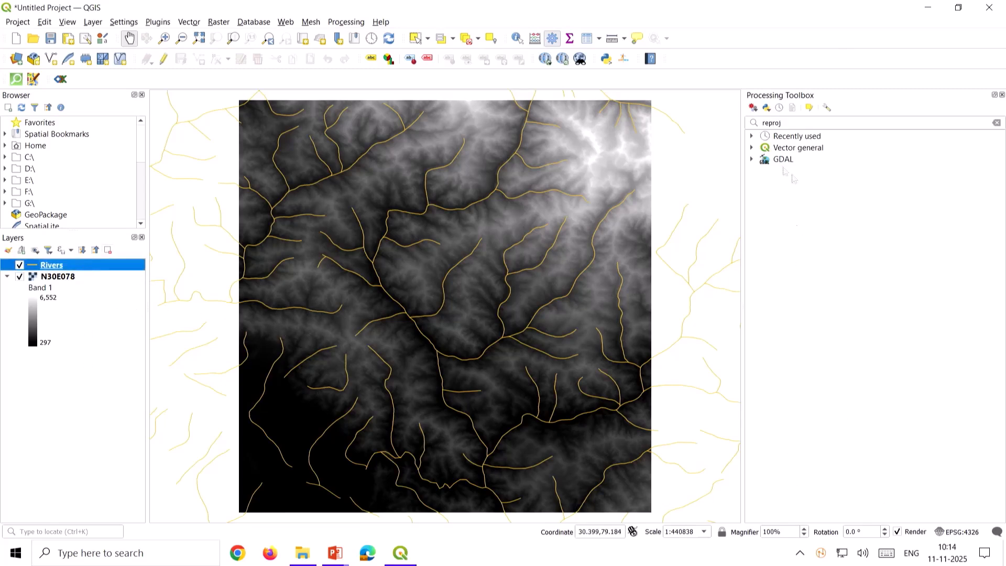
click(68, 22)
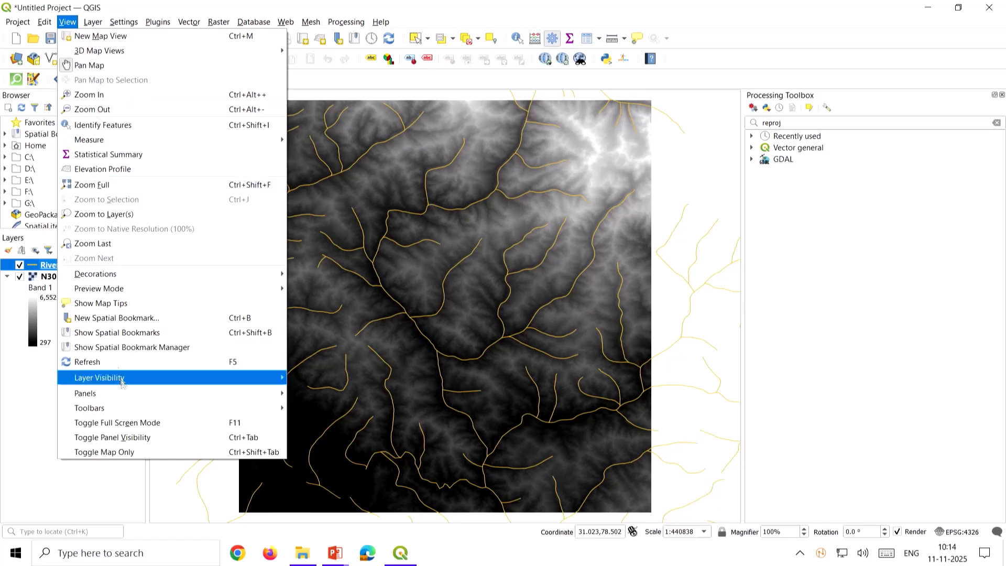
mouse_move(126, 410)
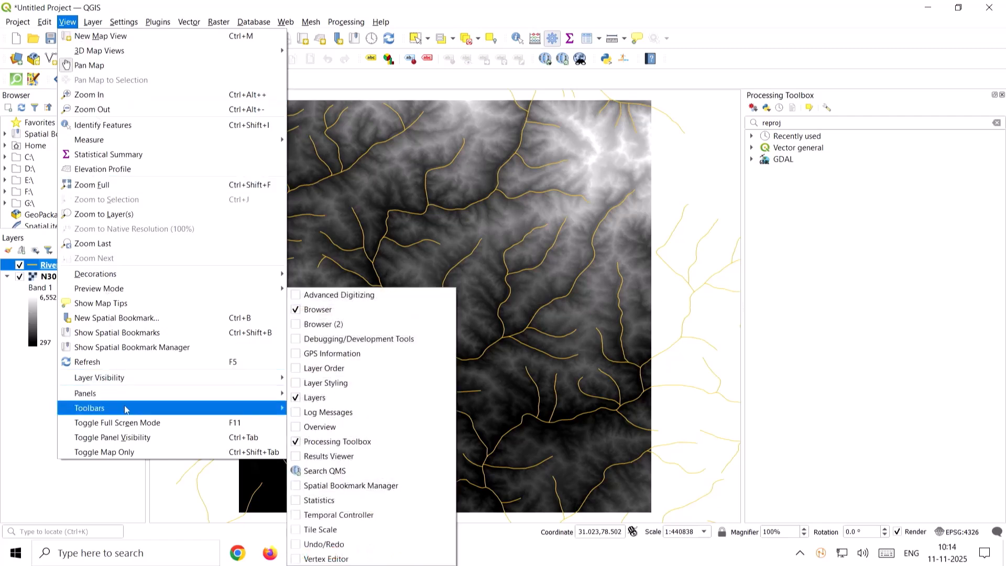
click(332, 381)
click(788, 516)
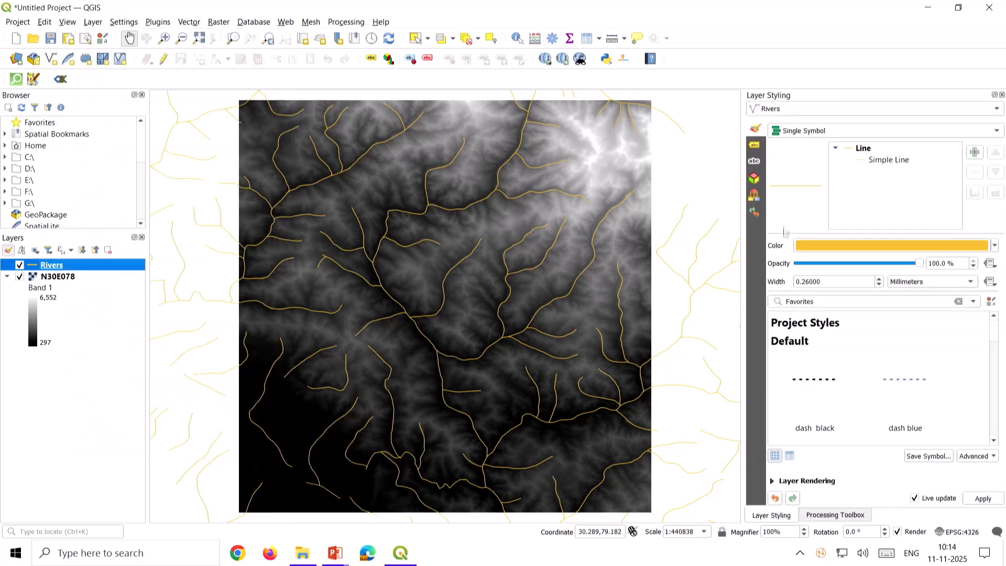
Set the Rivers line colour to the standard dark blue and its width to 1 mm, and inspect the rivers over the elevation raster.
click(994, 246)
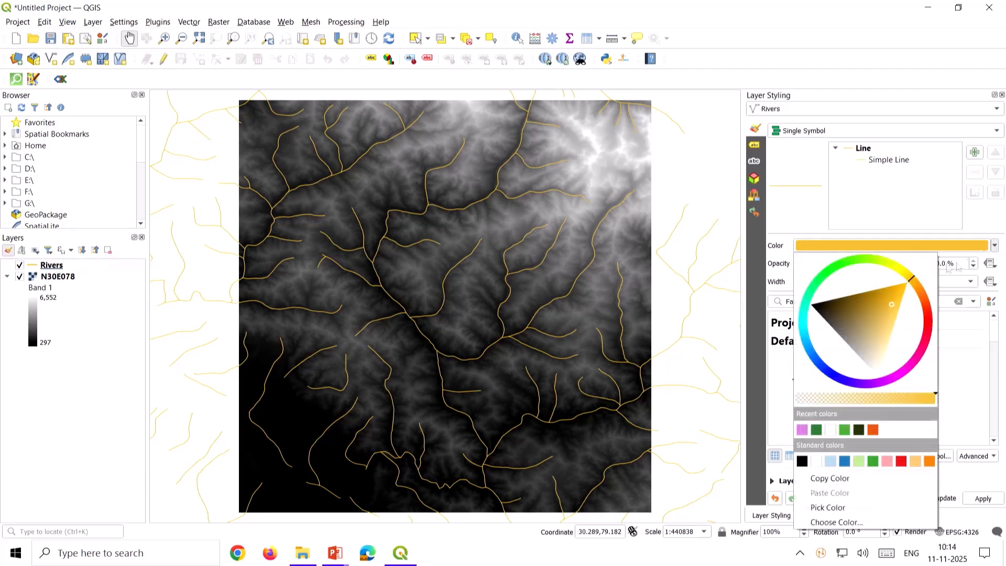
click(844, 461)
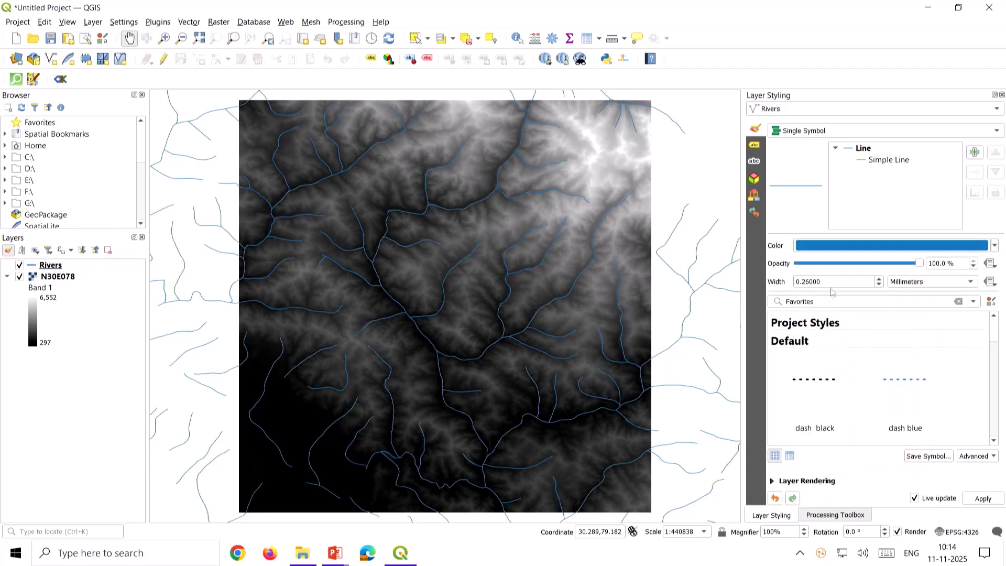
drag(828, 283, 776, 284)
text(1)
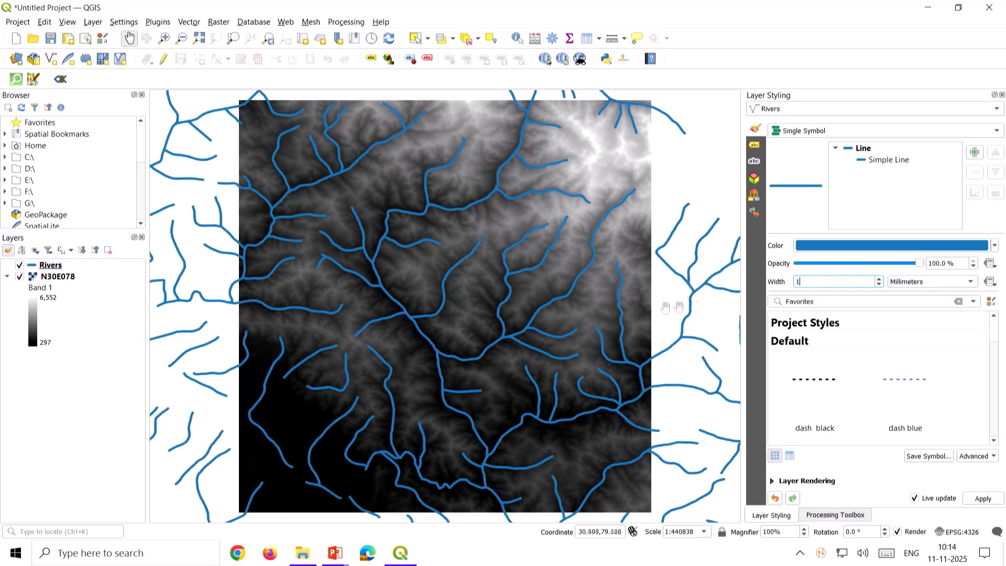
scroll(460, 354, down, 1)
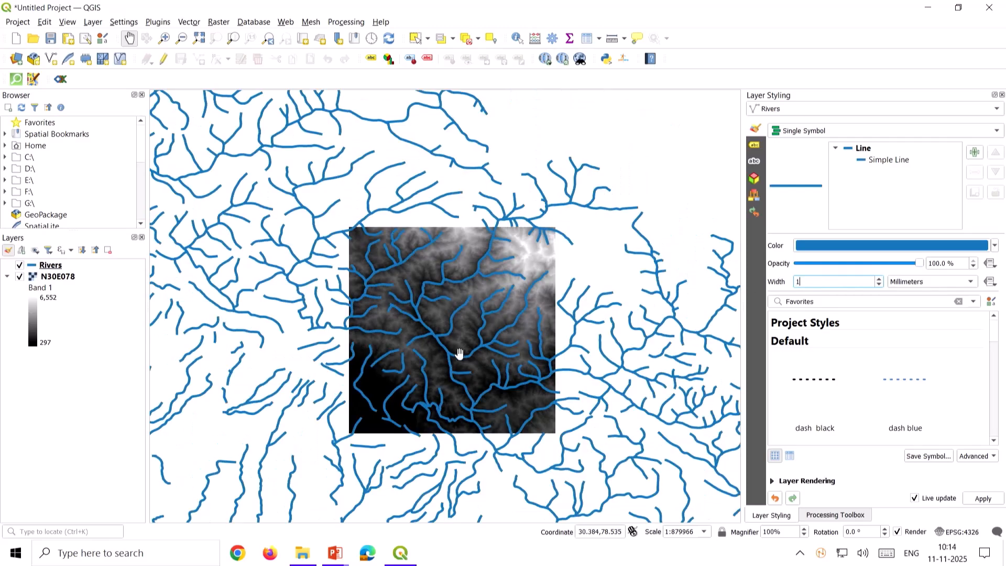
scroll(460, 354, down, 1)
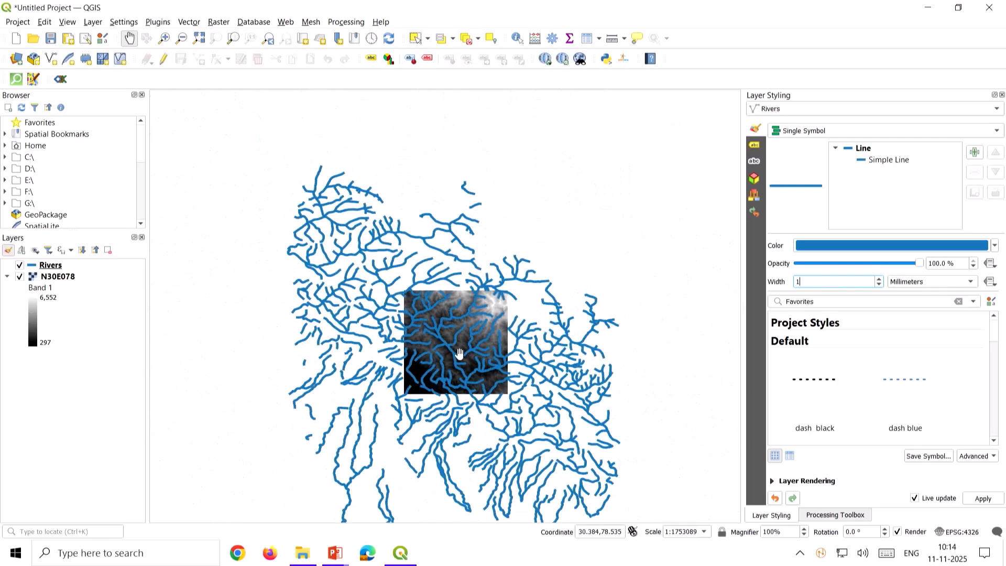
scroll(460, 354, up, 2)
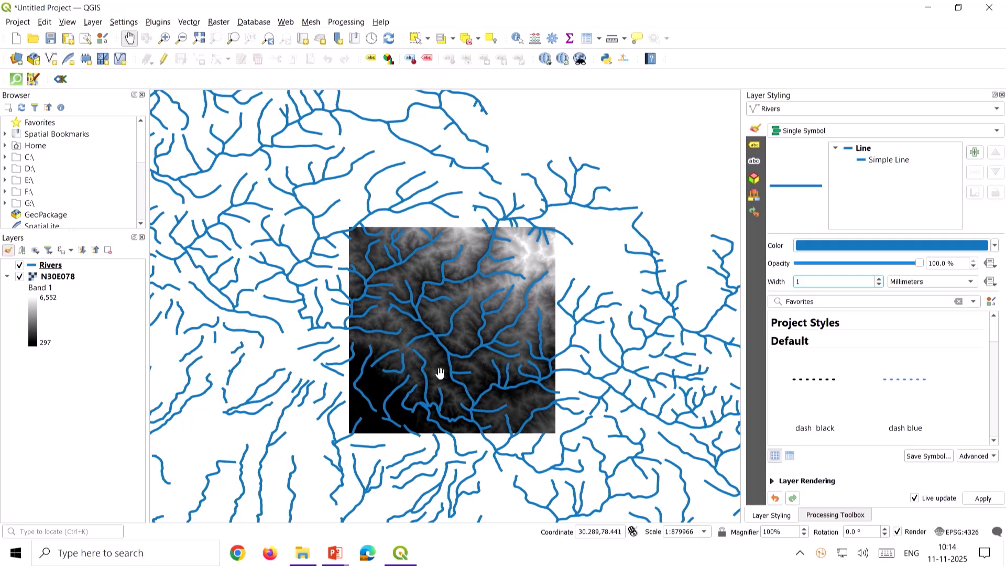
scroll(439, 373, up, 1)
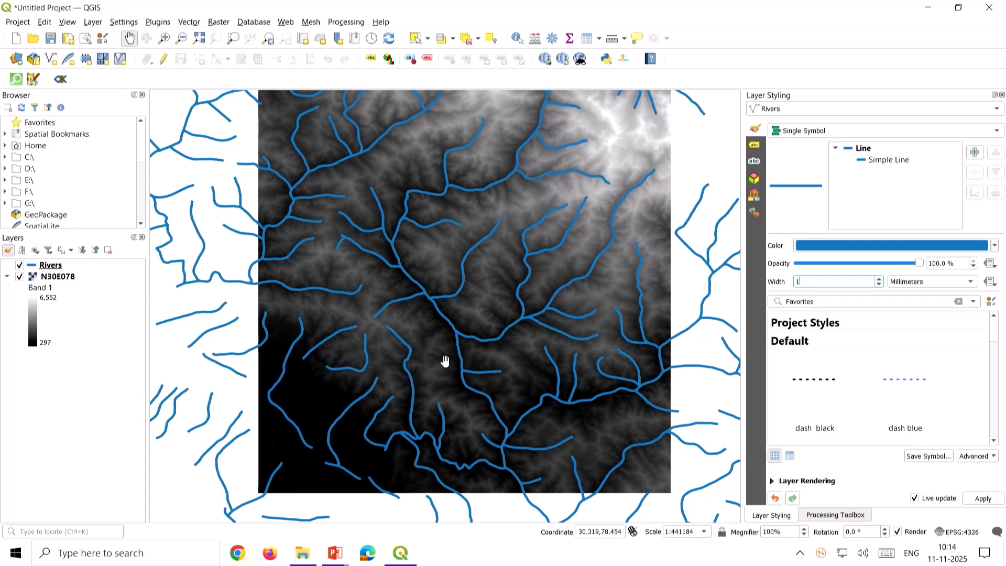
Search the Processing Toolbox for the Extract/clip by extent tool and open it for the Rivers layer.
scroll(444, 359, down, 1)
drag(370, 338, 328, 398)
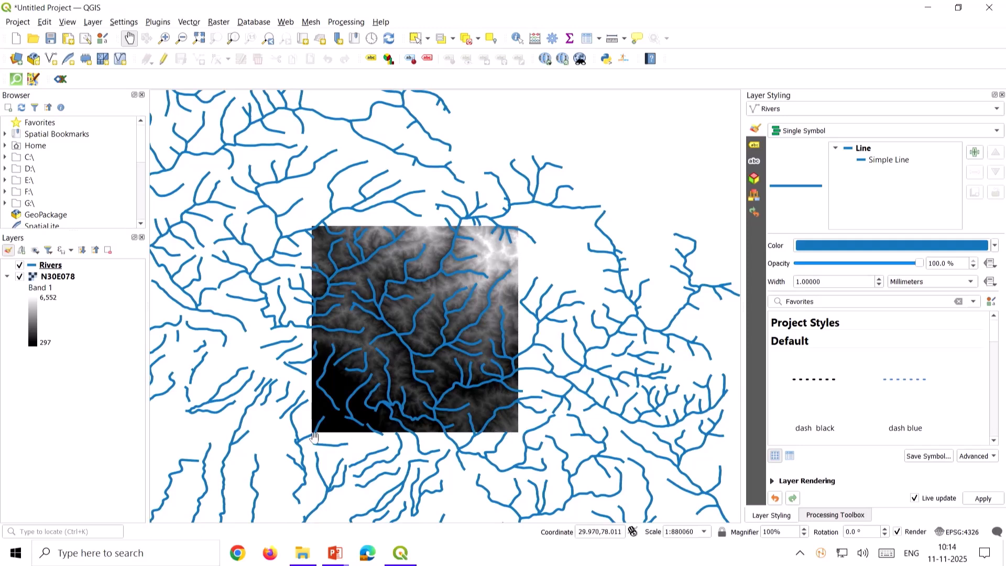
click(835, 516)
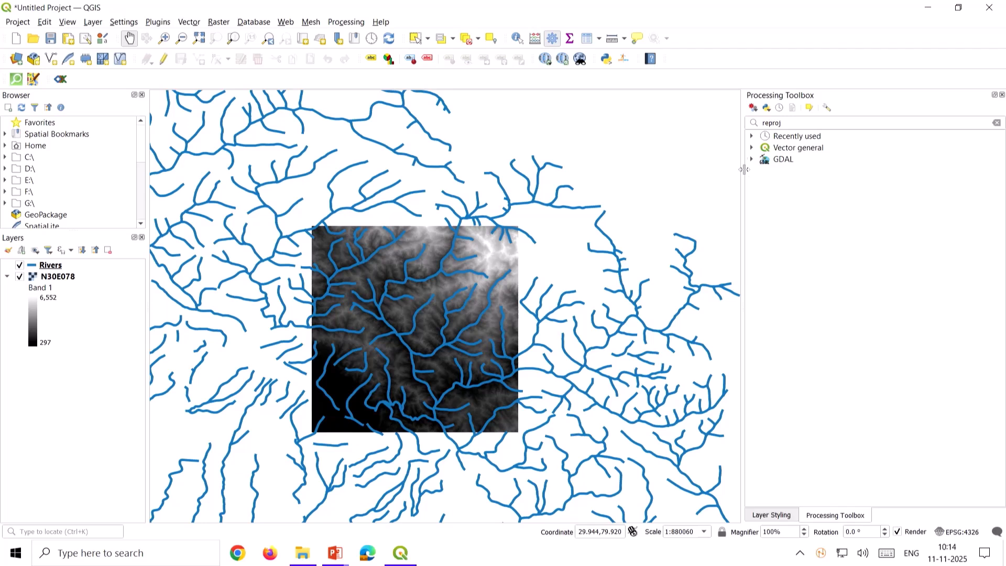
click(776, 163)
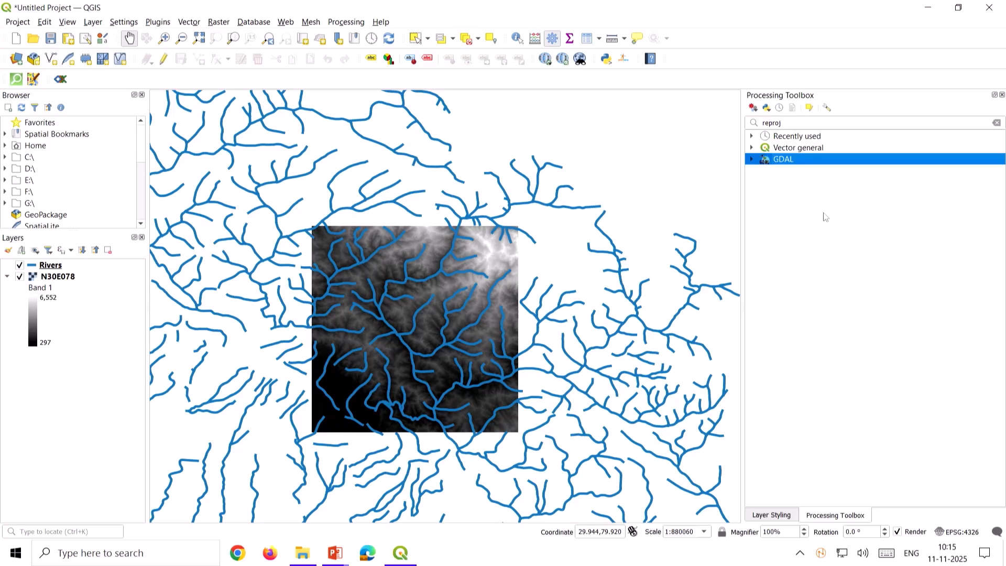
drag(794, 125, 753, 122)
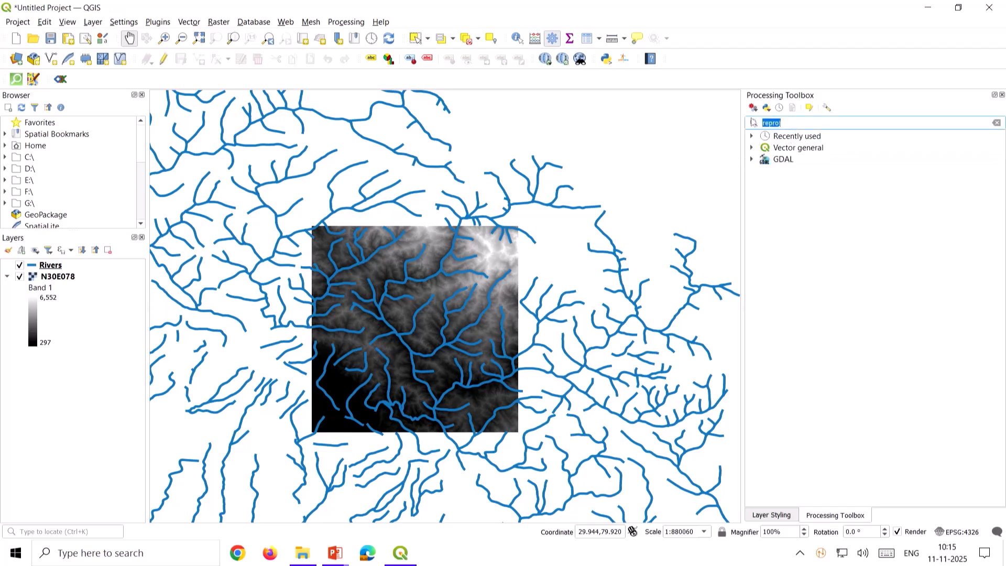
text(extract)
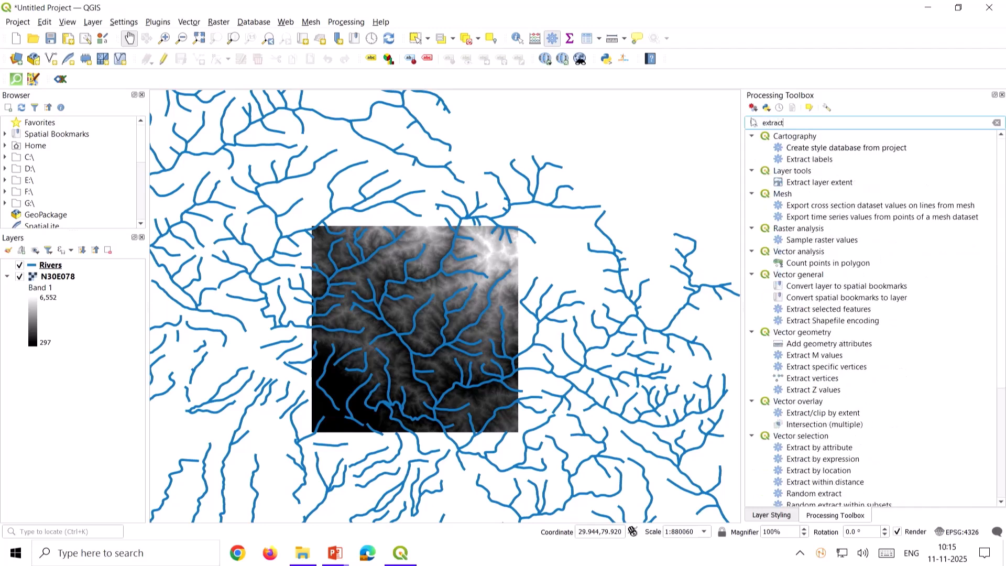
text(/)
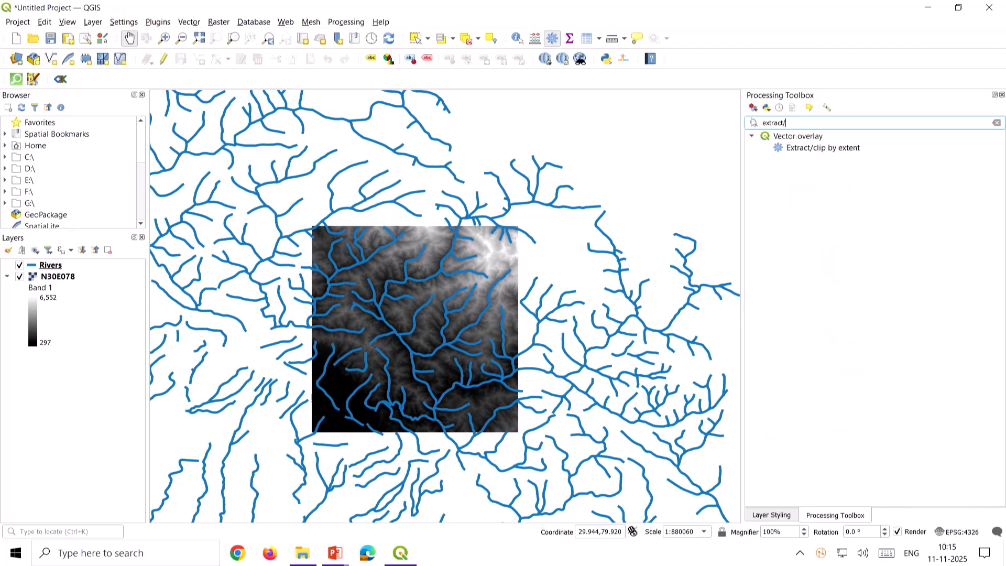
text(cli)
click(819, 148)
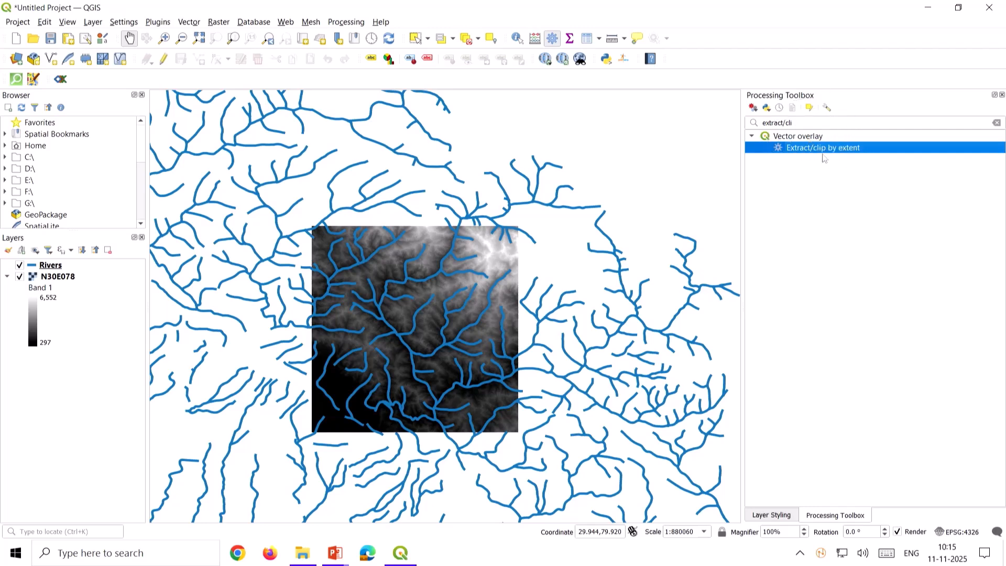
double_click(855, 152)
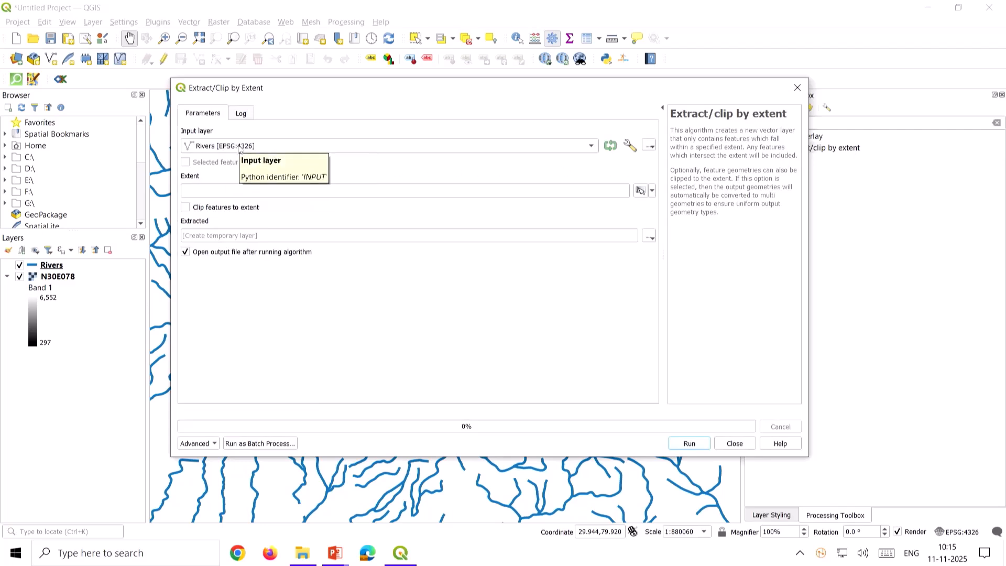
Calculate the clipping extent for Rivers from the N30E078 layer, and close the tool without running it.
click(652, 191)
mouse_move(654, 212)
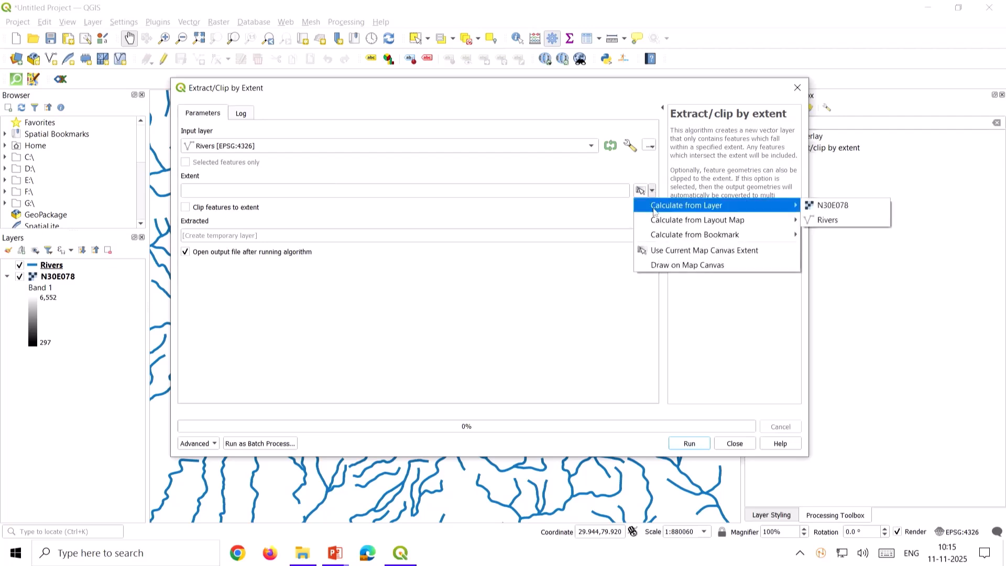
click(833, 205)
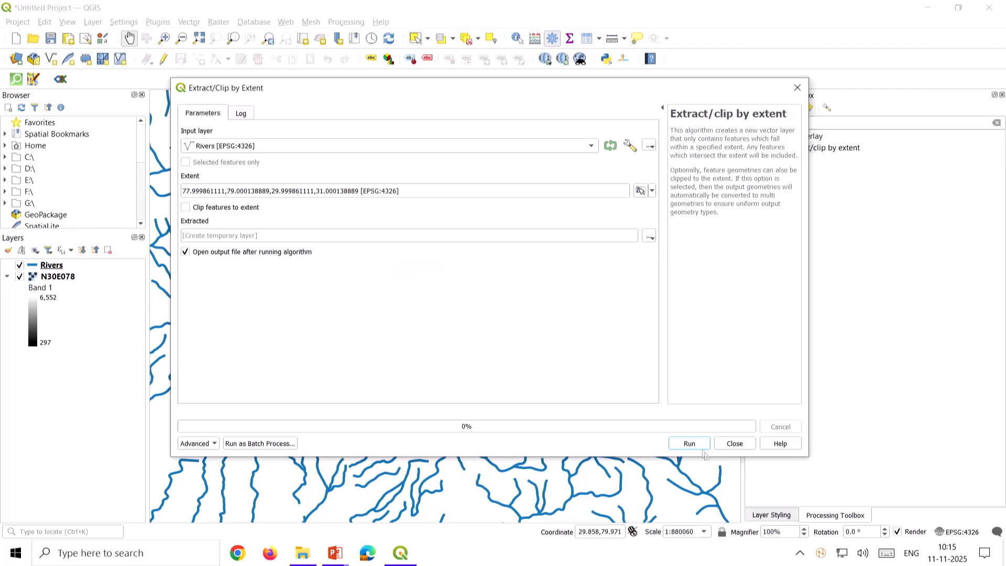
click(735, 444)
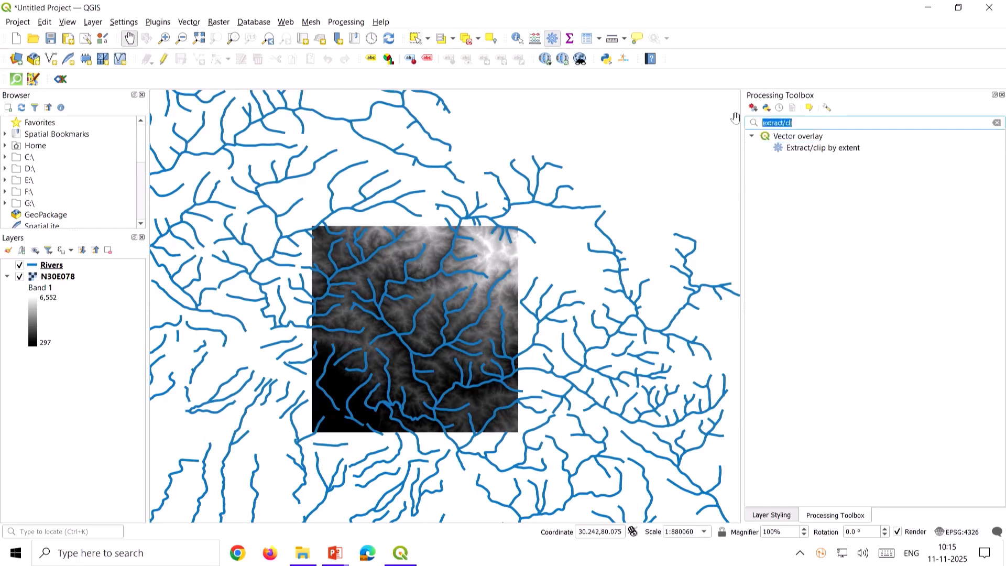
Find the Buffer tool, examine its input layer and distance parameters for Rivers, and close it without running.
text(buffer)
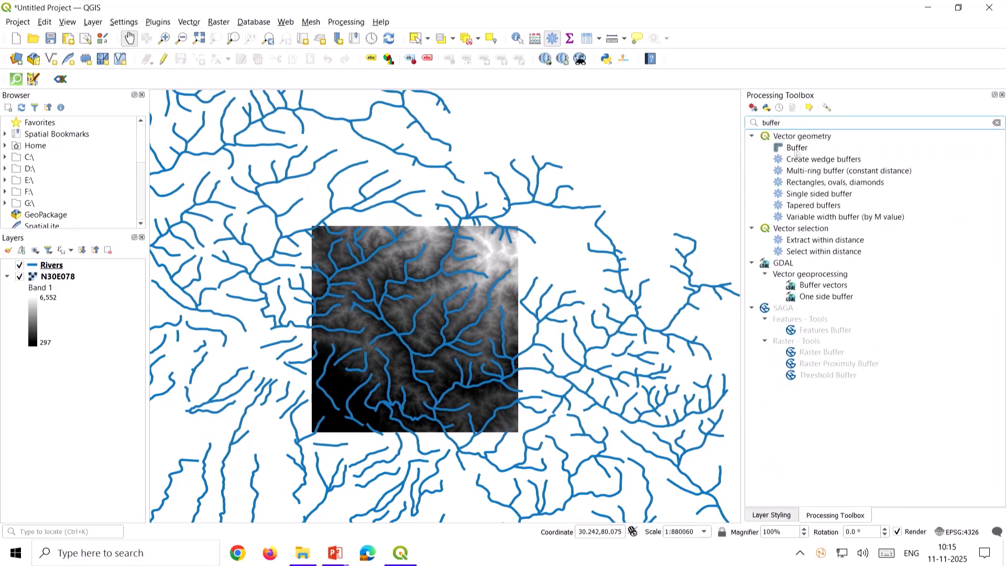
click(806, 140)
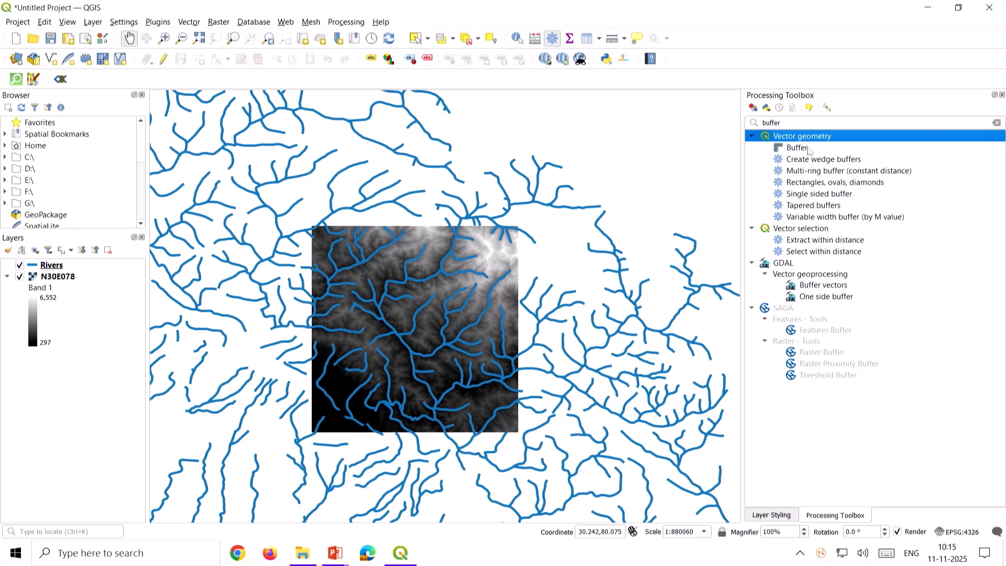
click(806, 151)
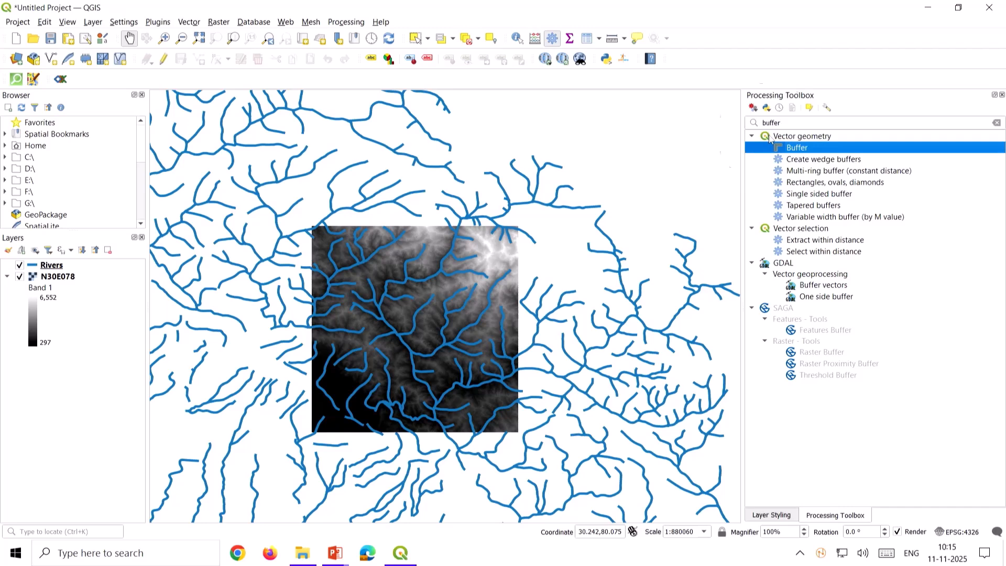
double_click(804, 151)
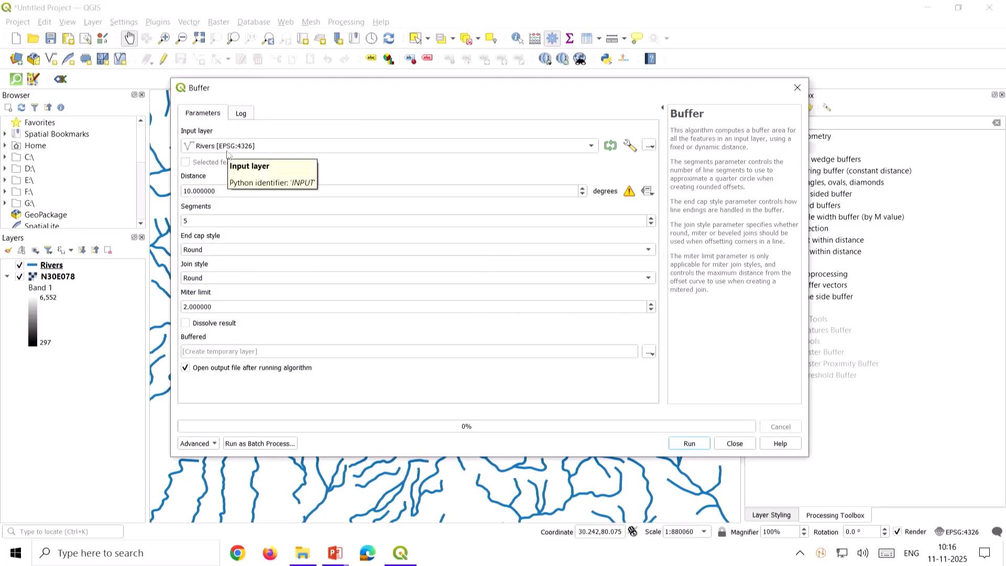
click(221, 194)
double_click(222, 194)
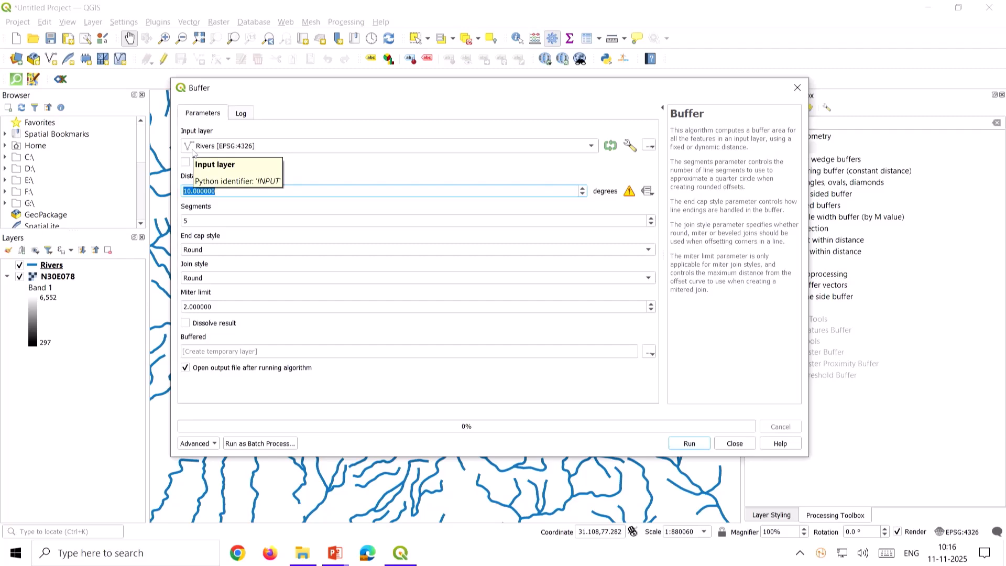
key(Escape)
Find the Clip raster by mask layer tool, examine its parameters, then close it and clear the toolbox search.
double_click(808, 117)
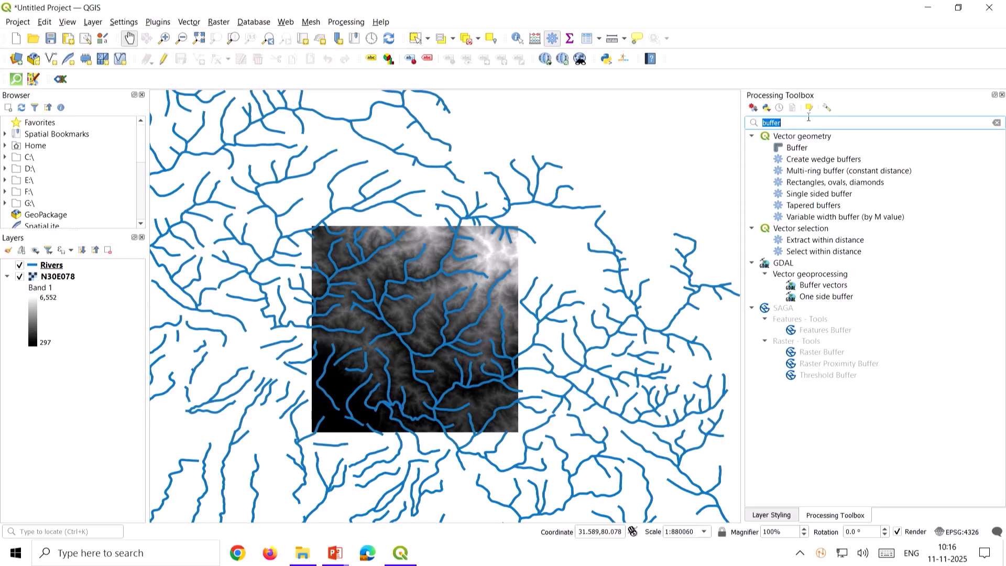
text(clip raster)
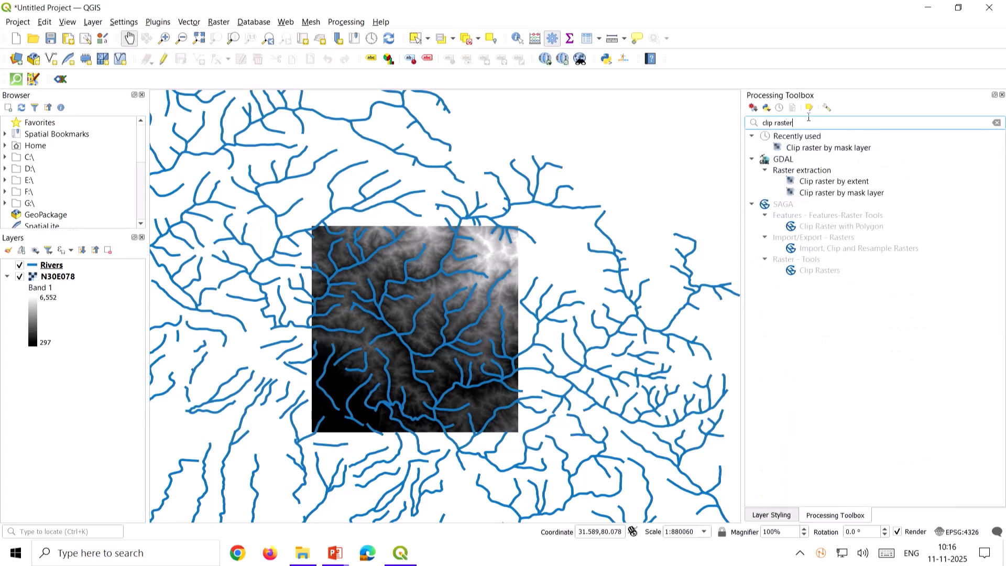
click(820, 195)
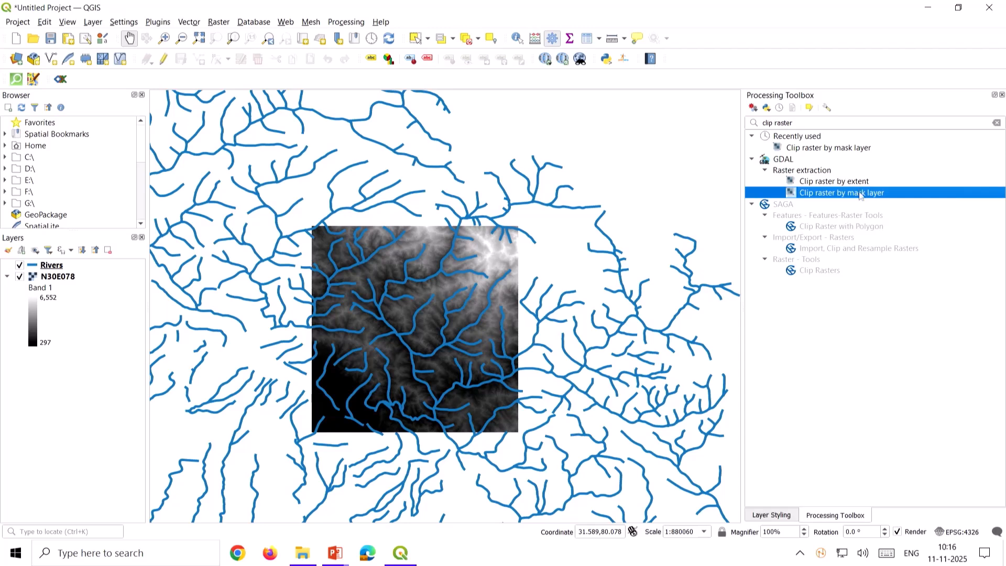
double_click(859, 195)
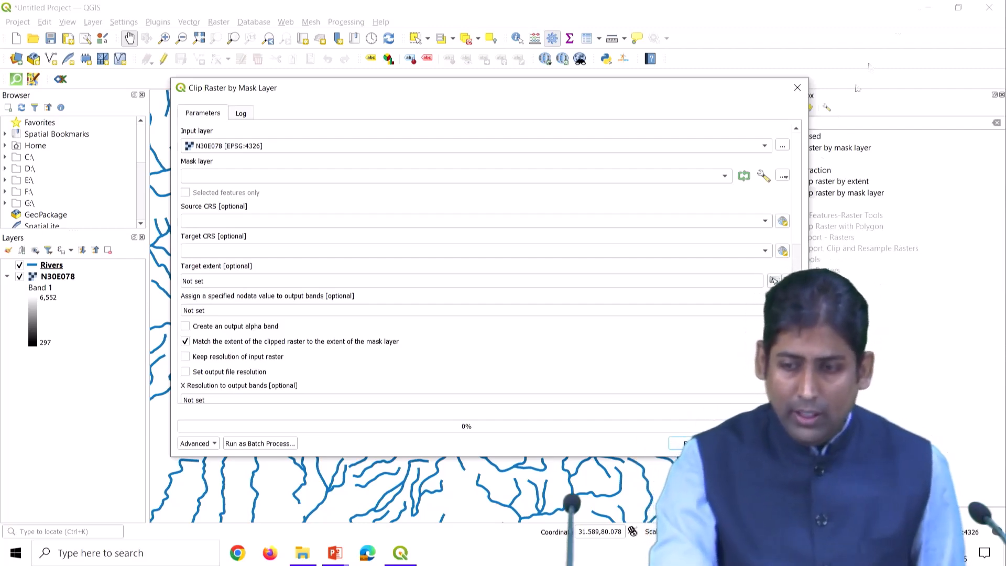
click(797, 87)
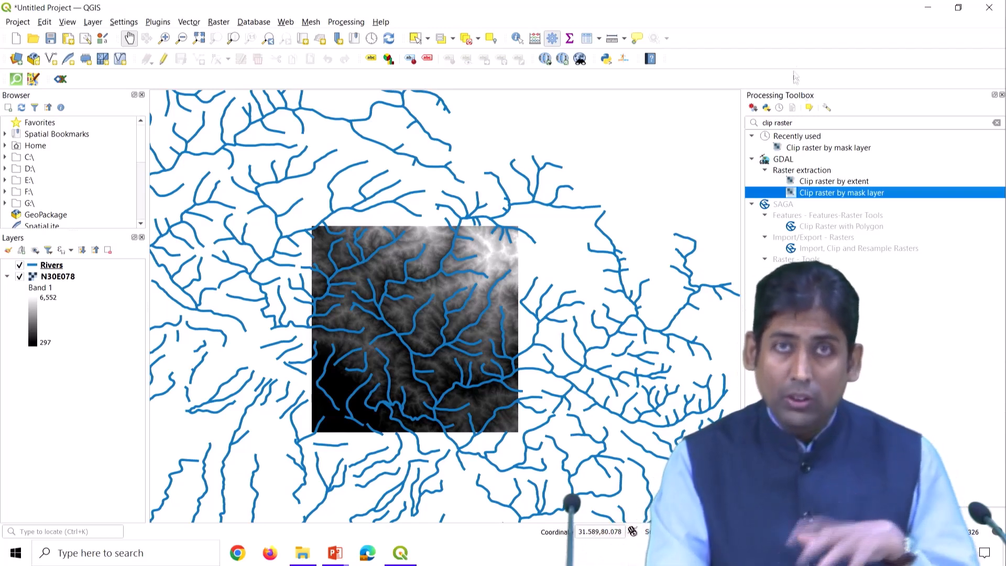
click(996, 123)
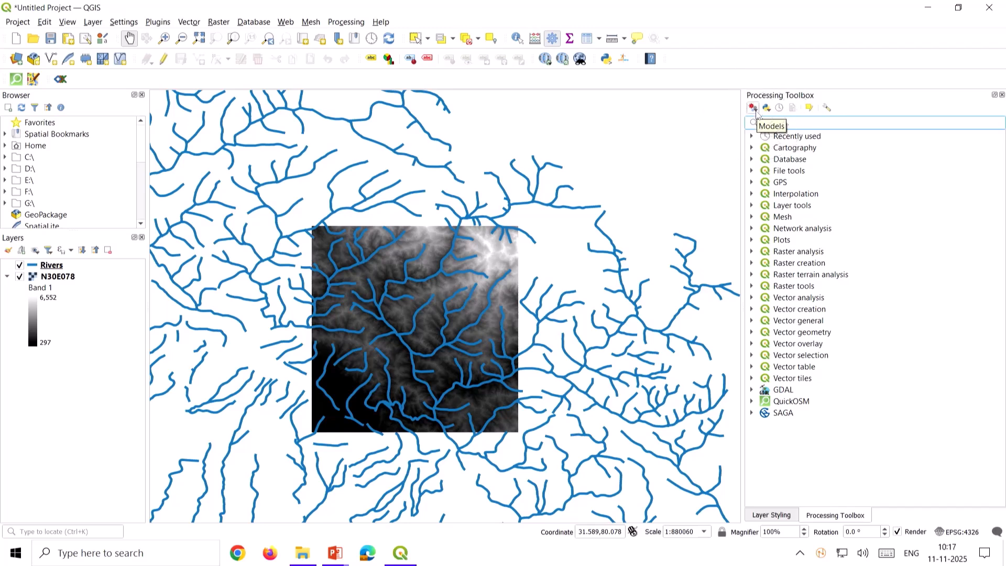
Create a new processing model and maximize the Model Designer window.
key(ctrl)
click(754, 108)
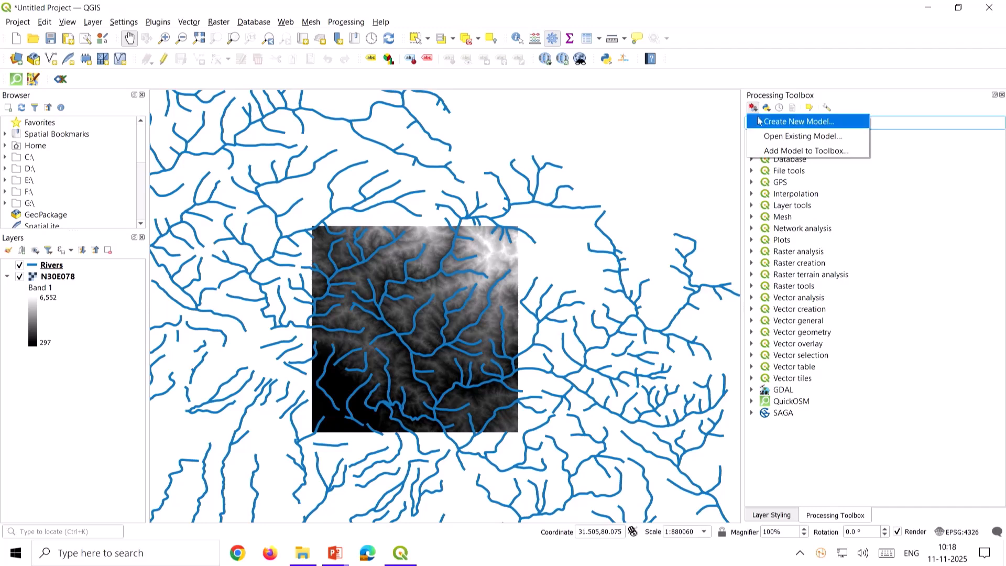
click(800, 124)
click(800, 124)
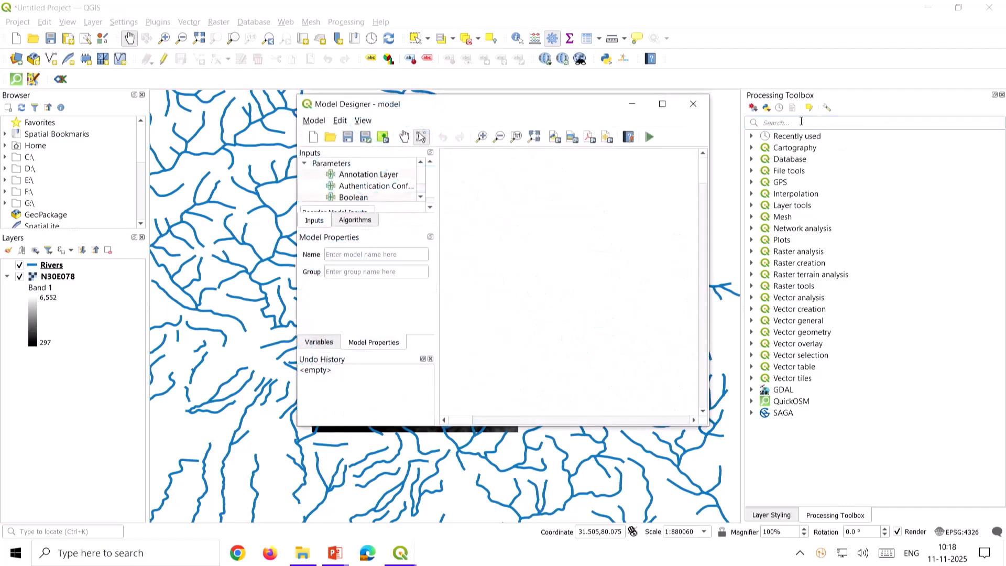
drag(474, 104, 516, 105)
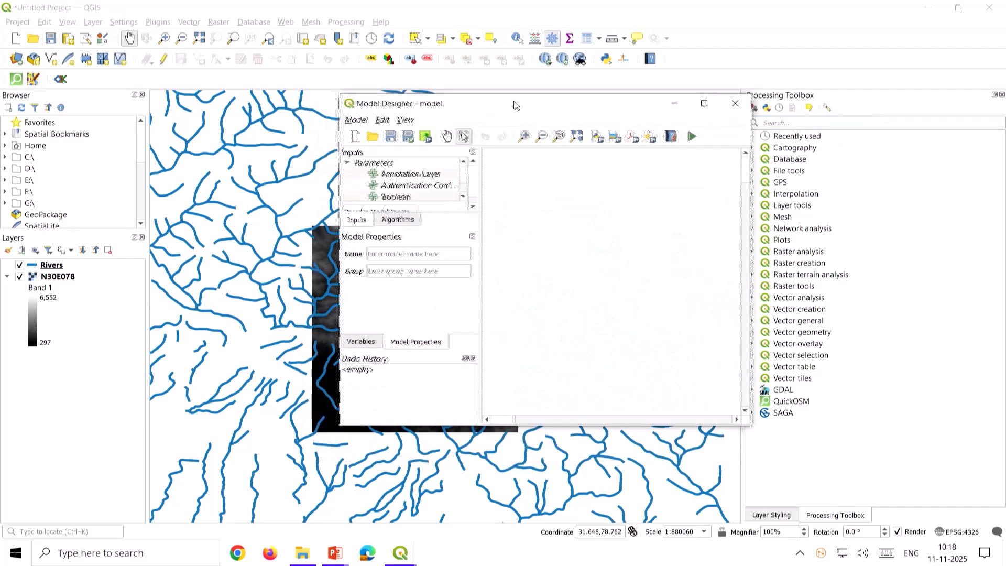
click(704, 103)
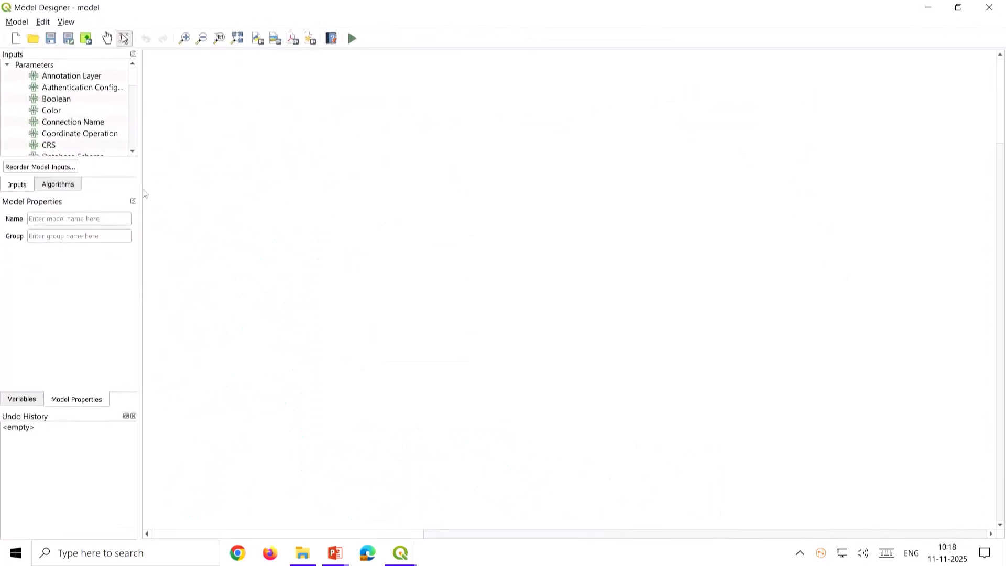
Widen the Model Designer's side panels, shrink the Undo History, and enlarge the Inputs list.
drag(145, 194, 314, 194)
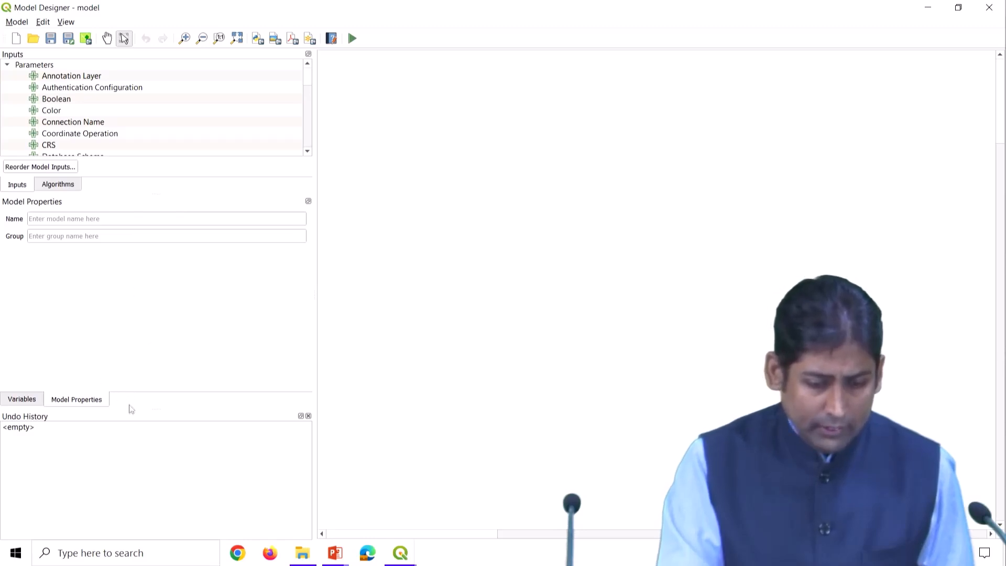
drag(131, 407, 133, 495)
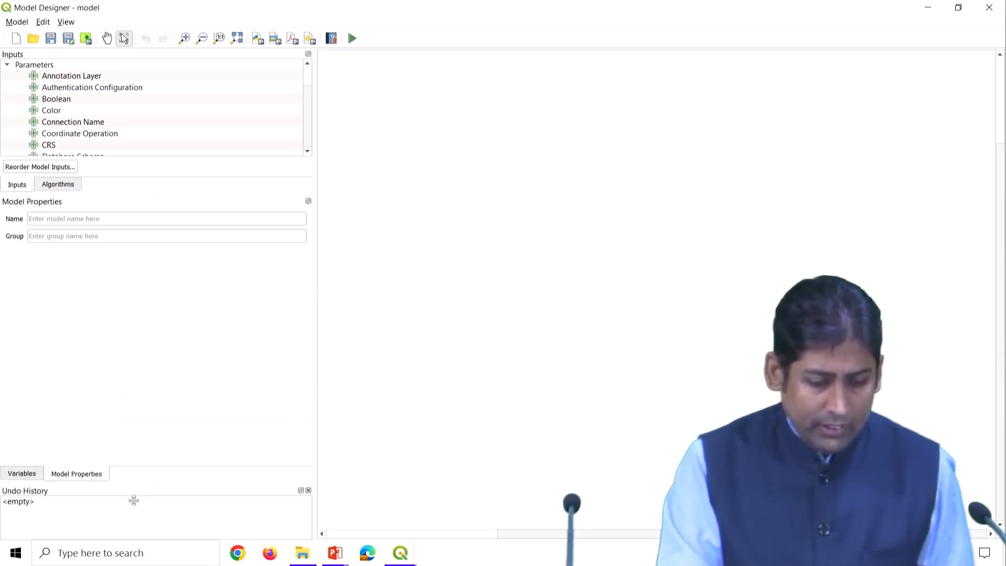
drag(162, 193, 164, 397)
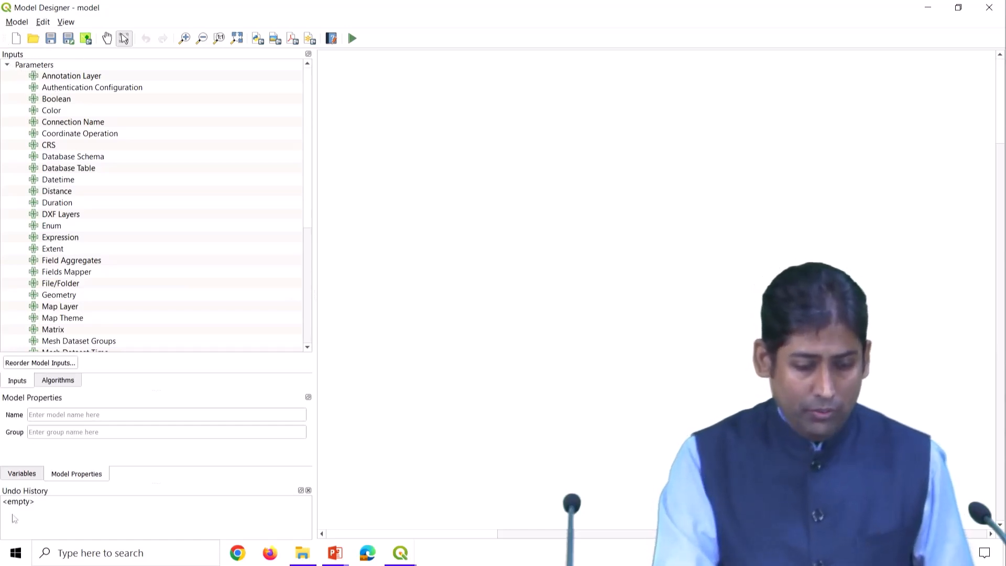
Name the model Raster Clipper, save it as Raster Clipper in the default models folder, and minimize the designer.
click(46, 413)
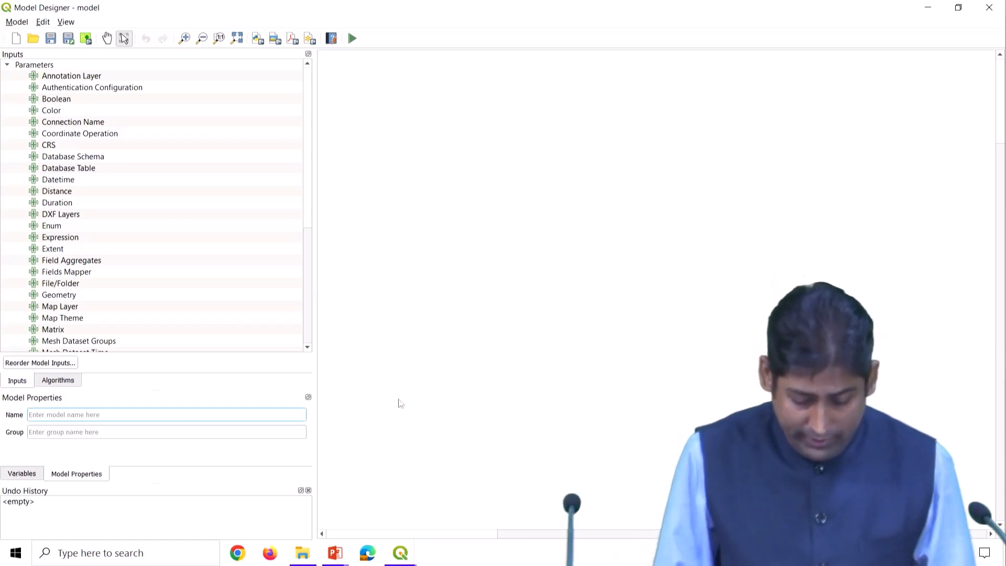
text(Raster )
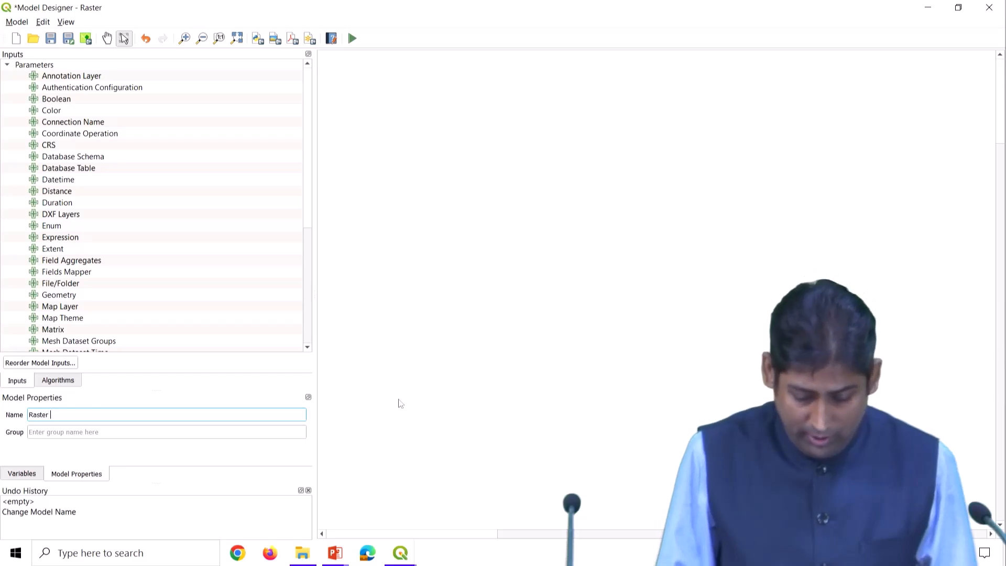
text(Clipper)
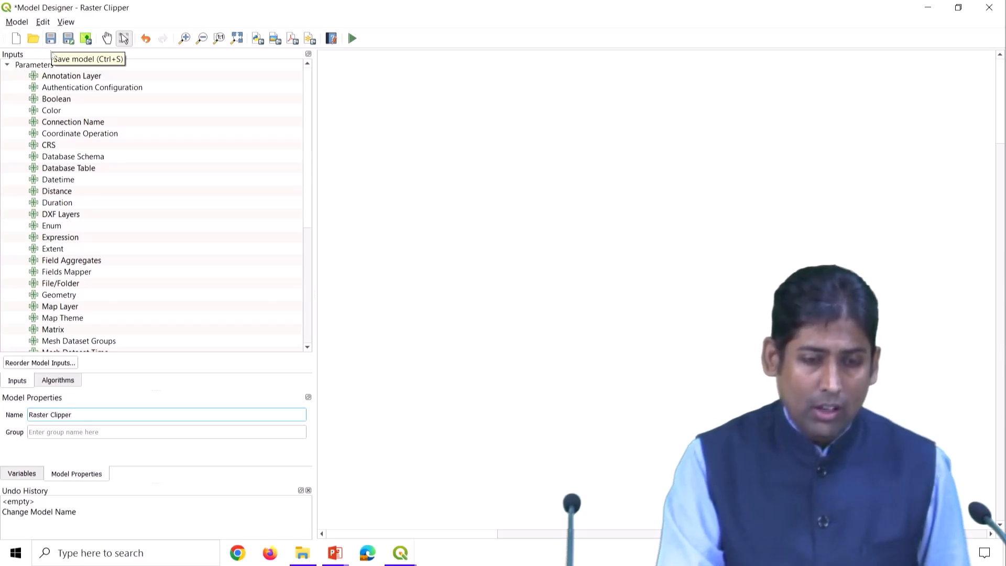
click(51, 39)
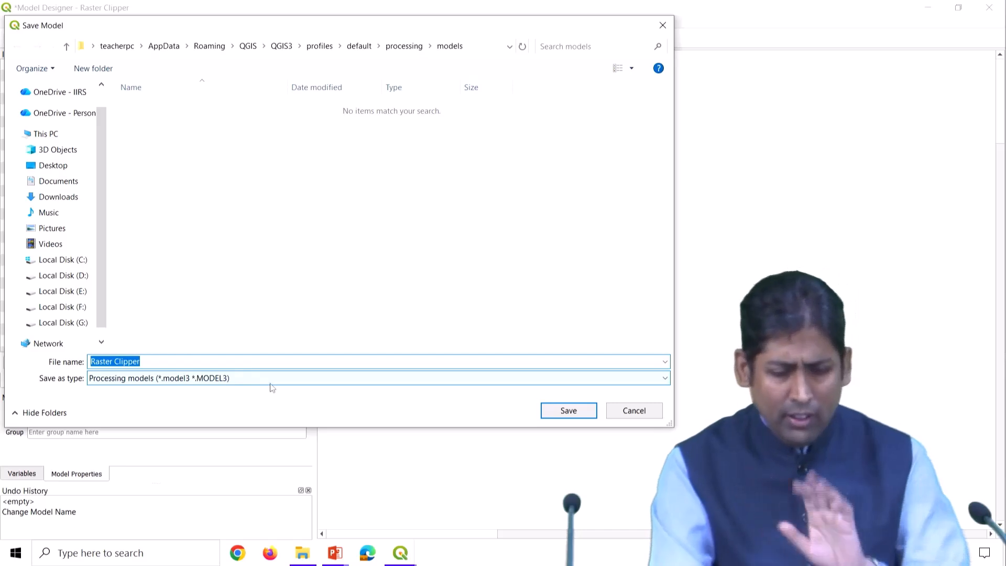
click(569, 411)
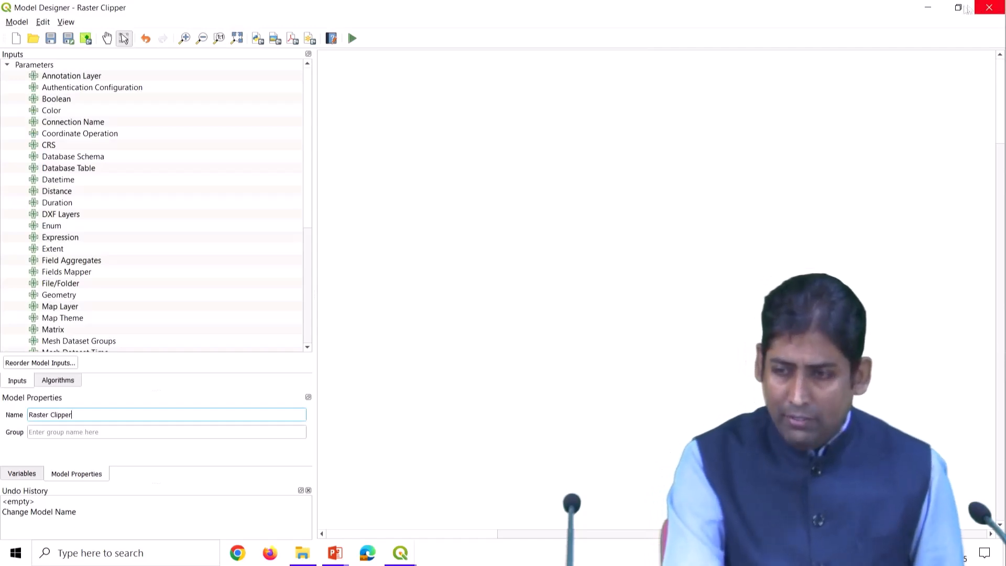
click(928, 7)
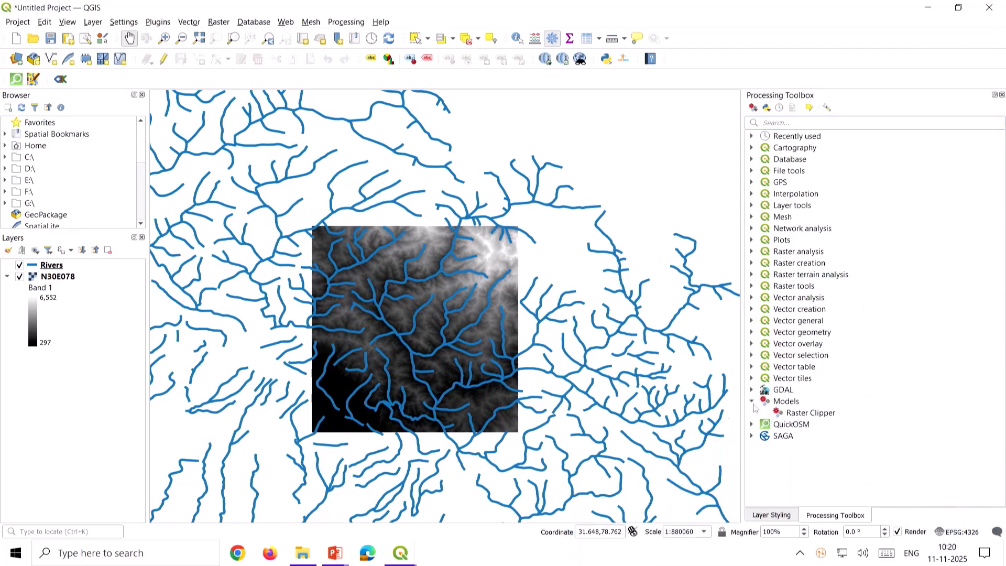
Reopen the Raster Clipper model in the Model Designer and slightly narrow its side panels.
click(804, 415)
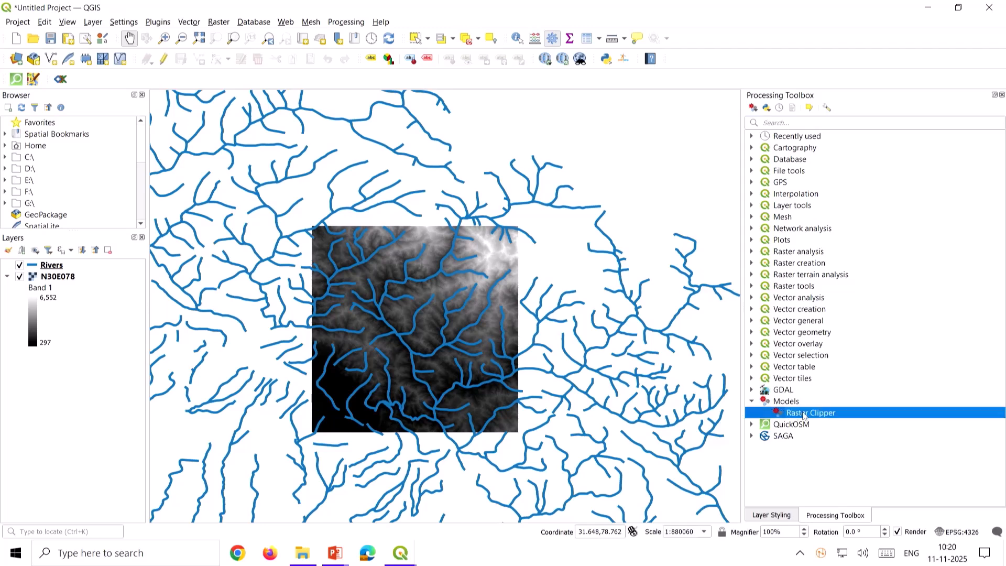
double_click(850, 415)
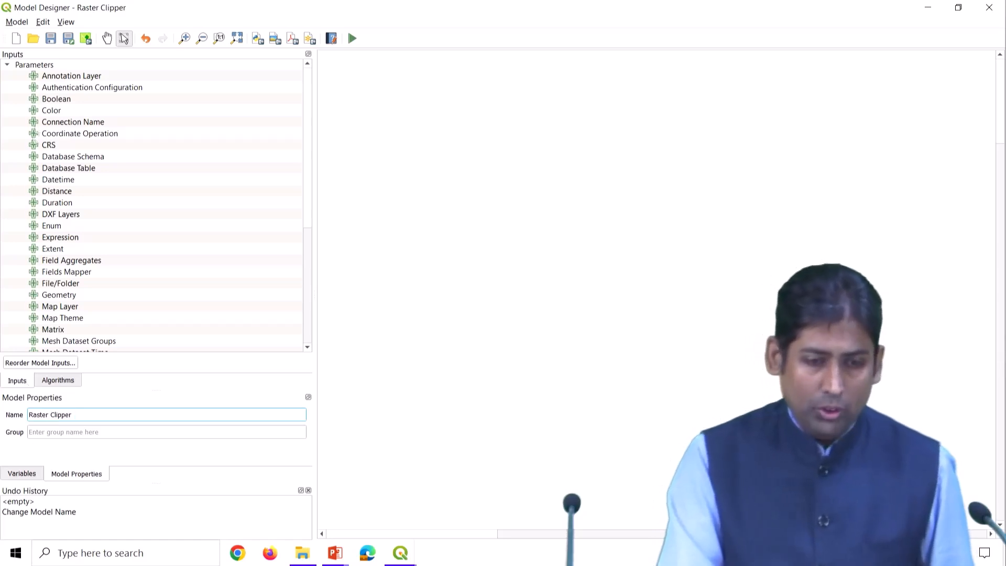
drag(314, 76, 292, 76)
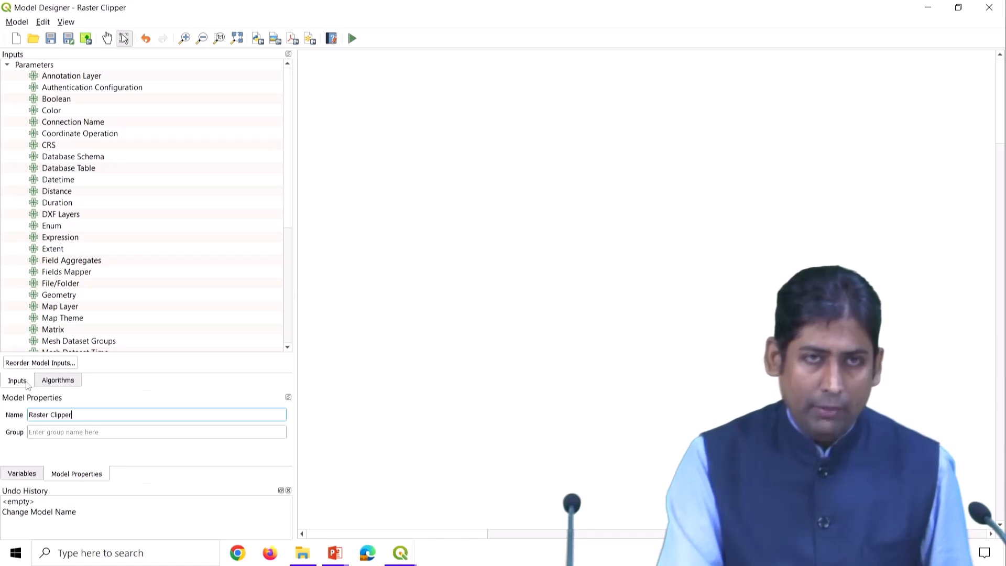
Examine the available algorithm groups and return to the list of model input parameters.
click(51, 382)
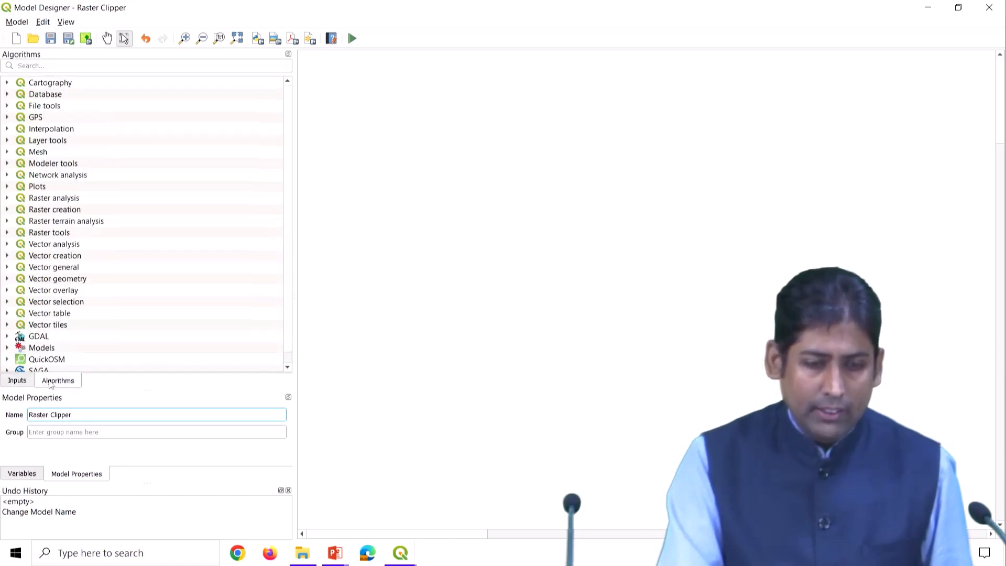
click(17, 384)
click(55, 384)
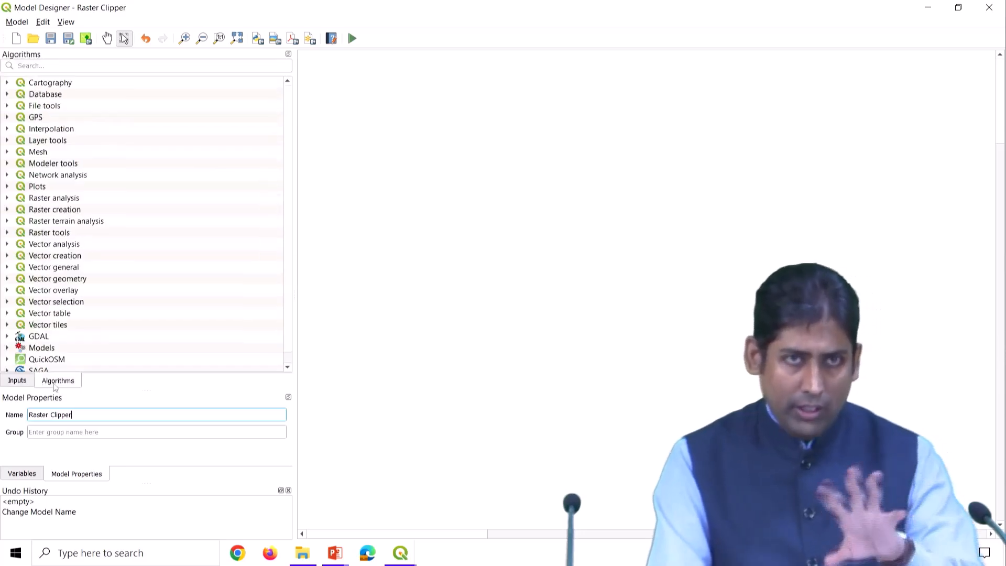
click(18, 381)
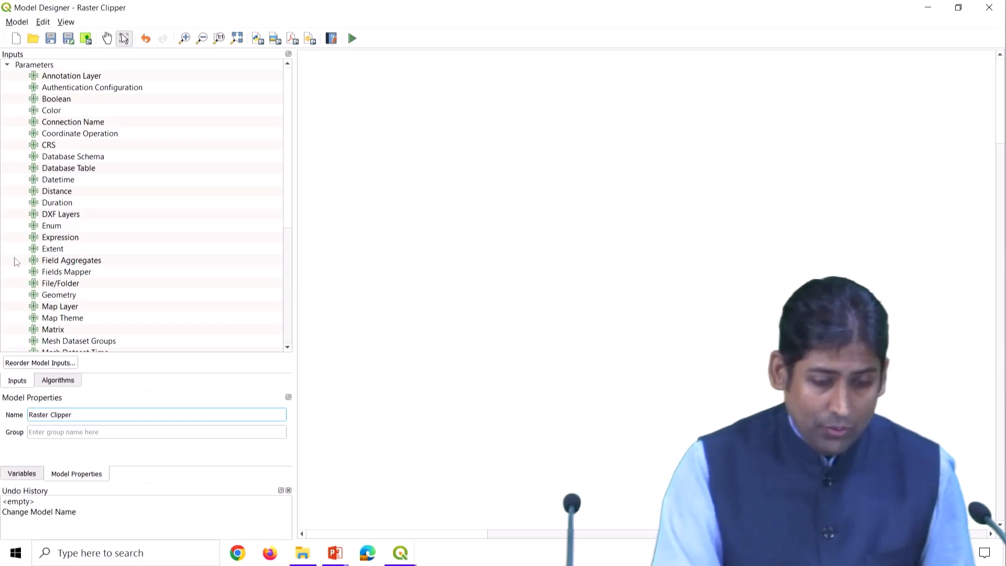
Place a new Raster Layer input near the top of the model canvas.
click(57, 252)
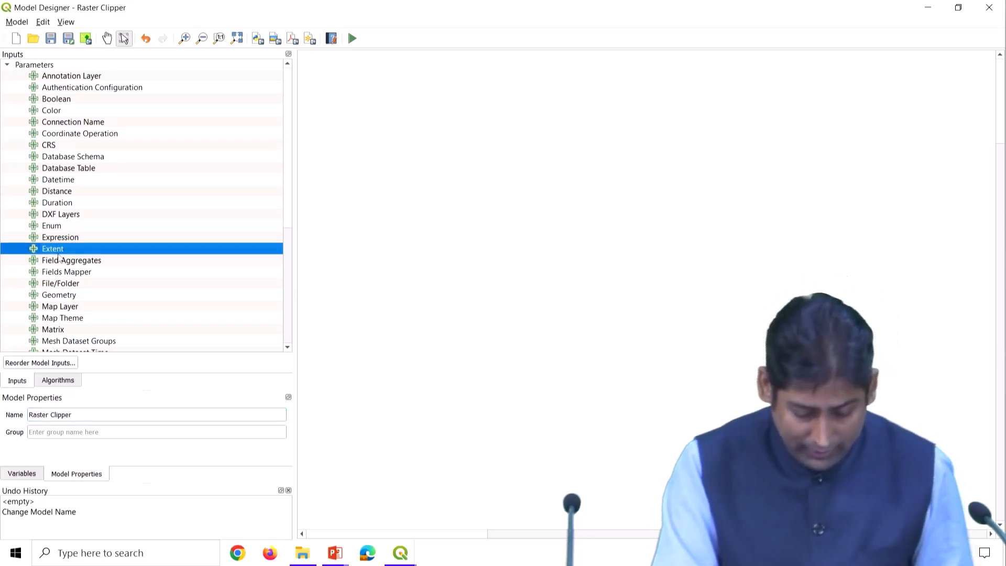
scroll(60, 283, down, 2)
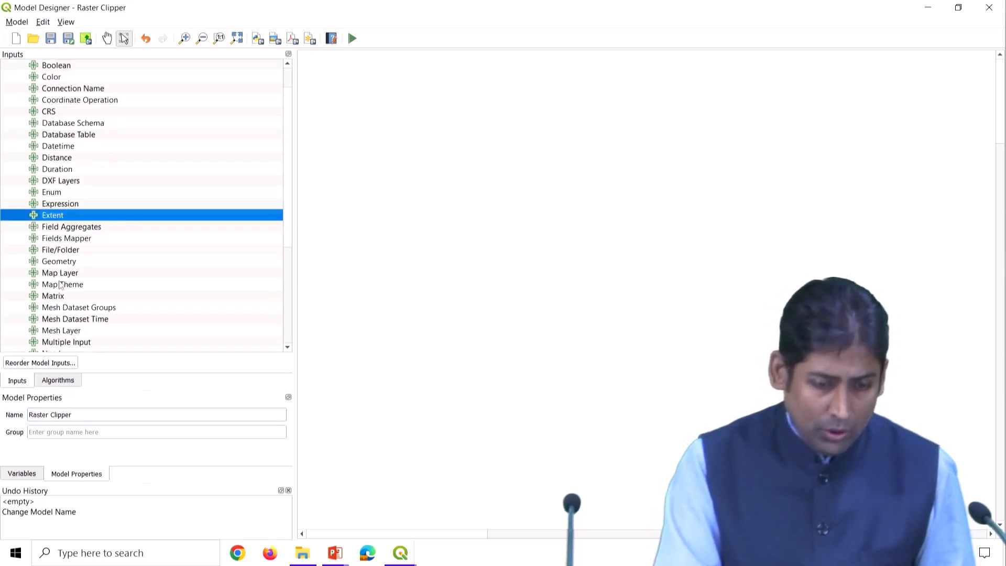
scroll(49, 246, down, 4)
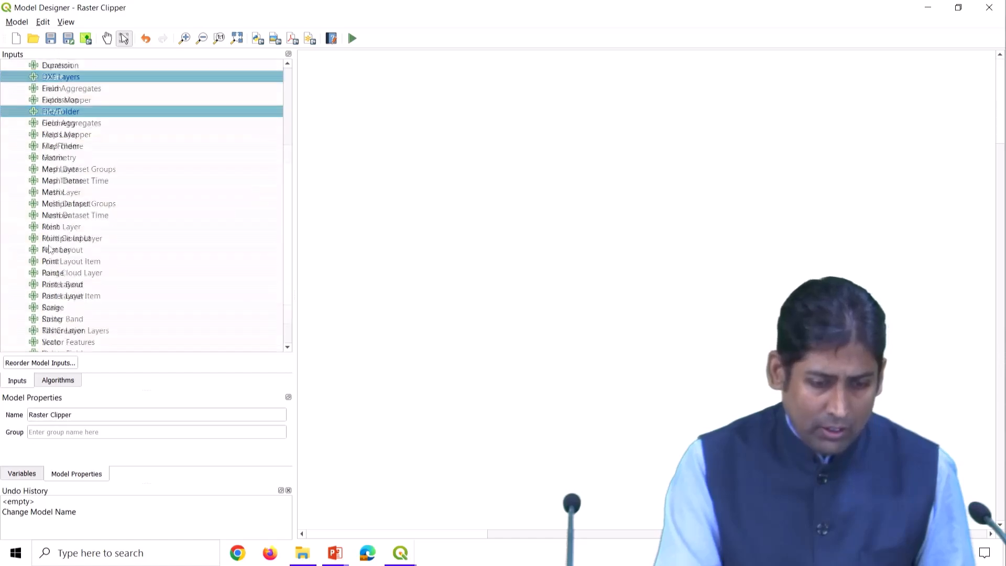
click(60, 264)
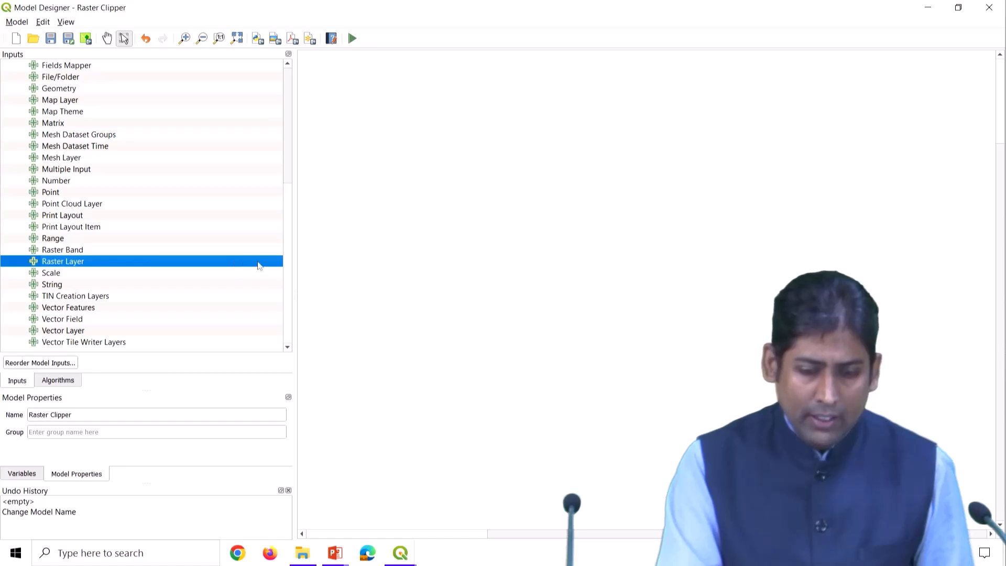
drag(257, 265, 587, 102)
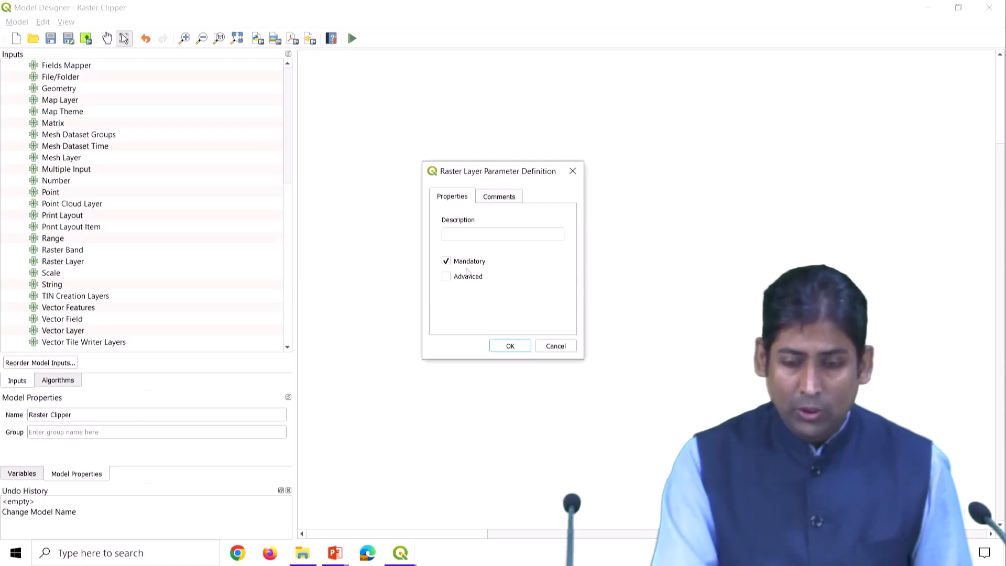
drag(472, 173, 479, 162)
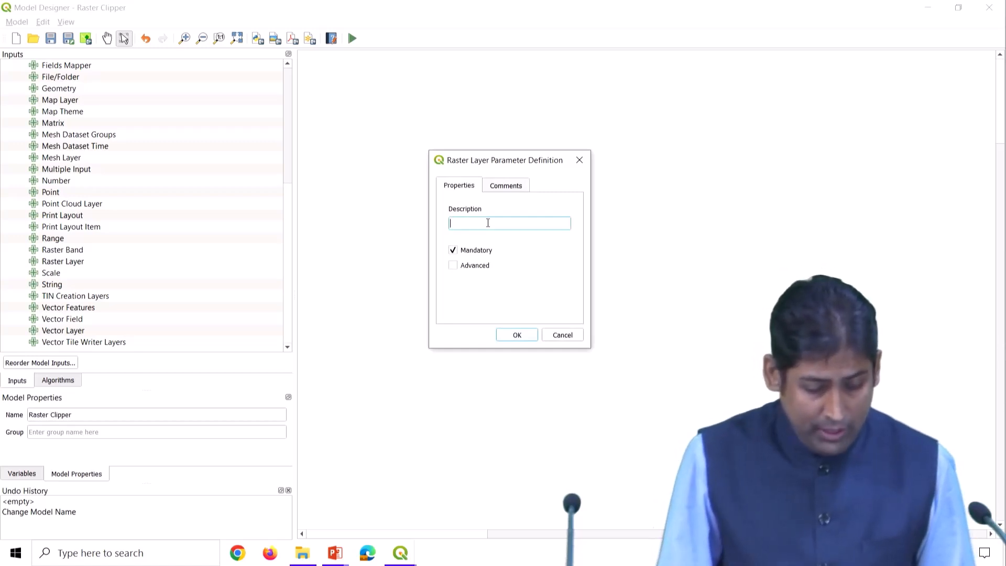
Describe the raster input as "Select the DEM layer", keep it mandatory, and move its box to the canvas's upper-left area.
text(DEM)
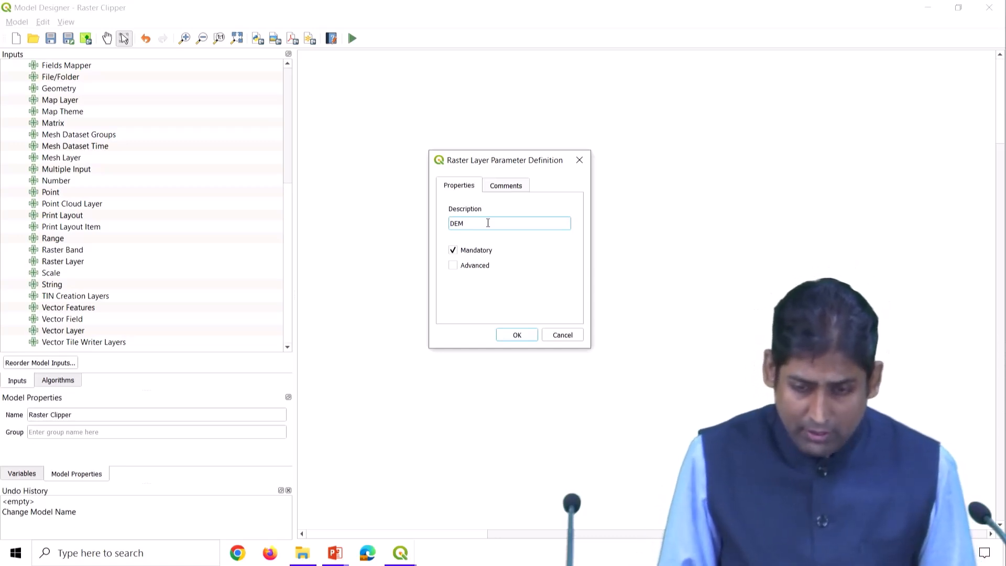
text(Select the DEM )
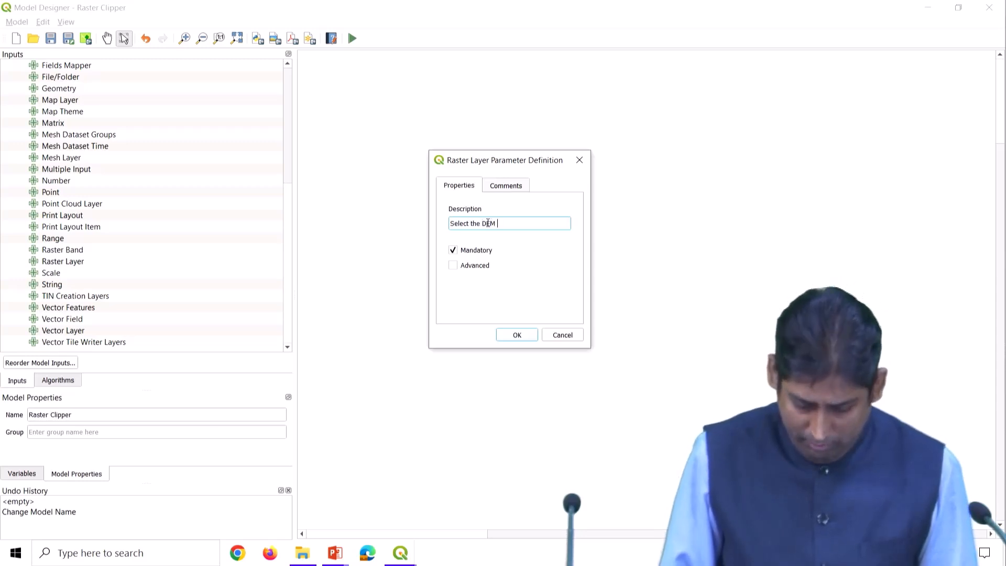
text(layer)
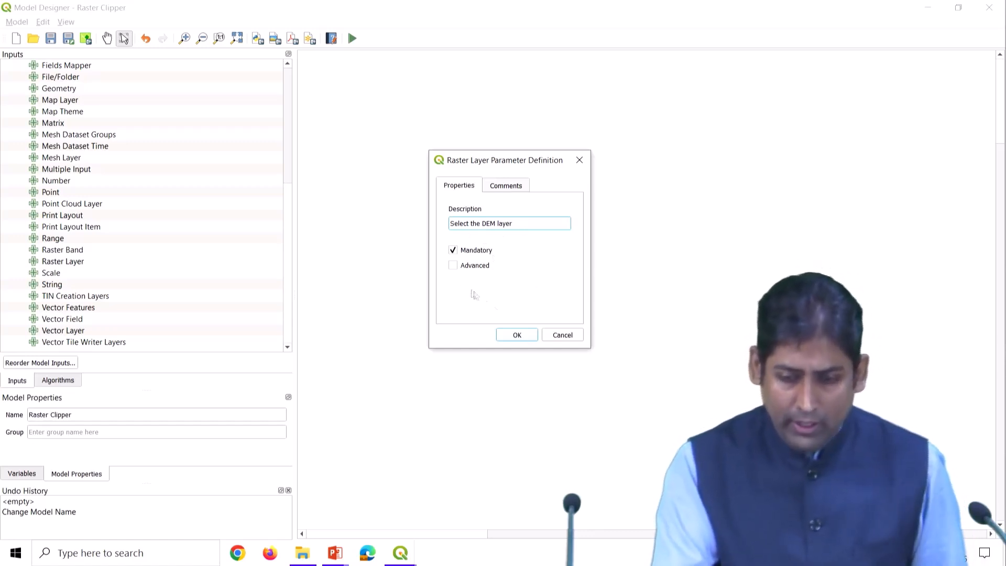
key(ctrl)
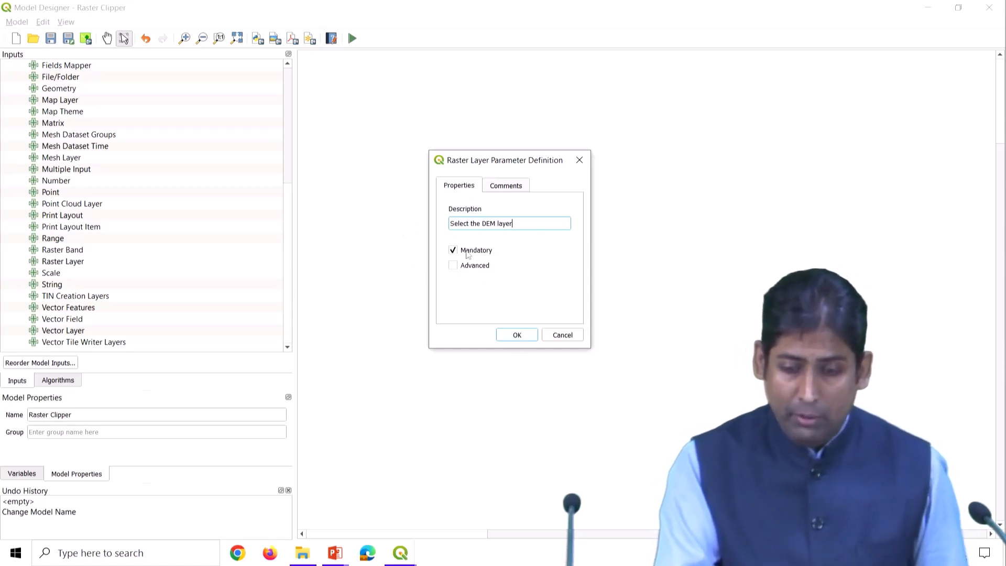
click(516, 335)
drag(557, 100, 420, 105)
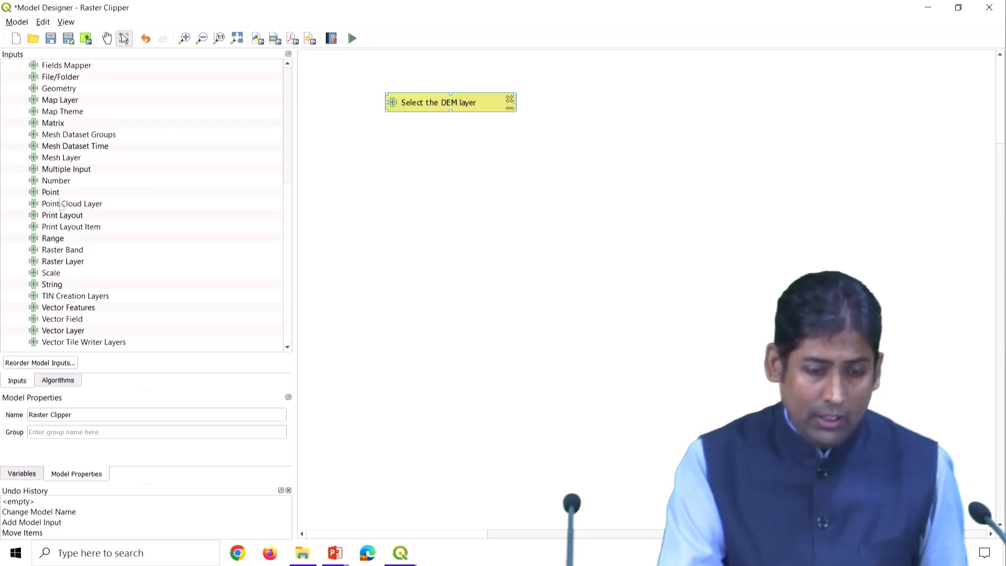
Add a mandatory Vector Layer input described as "Select the stream network layer" with Line geometry, aligned below the DEM input.
click(62, 331)
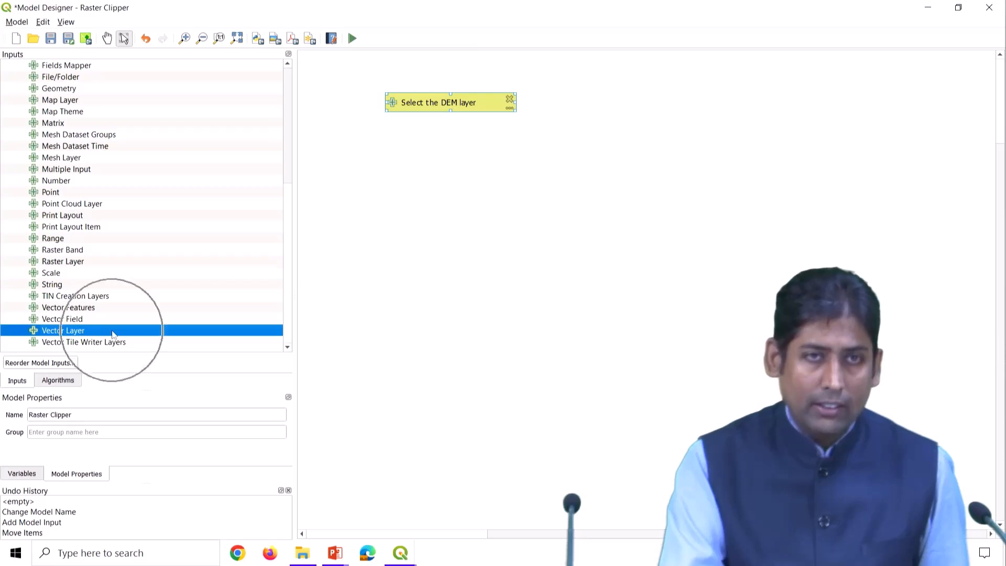
drag(127, 335, 461, 168)
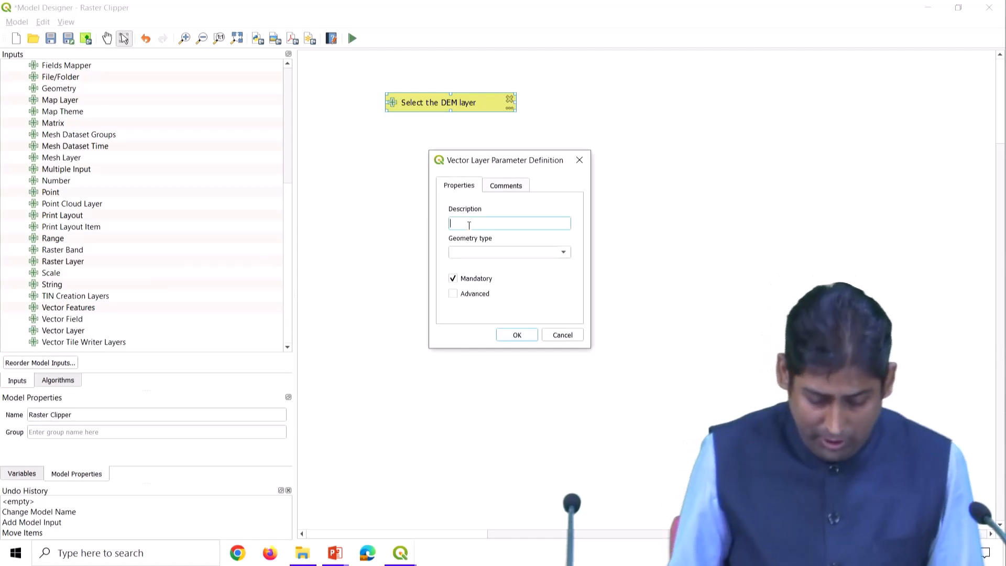
text(Select the stream networ)
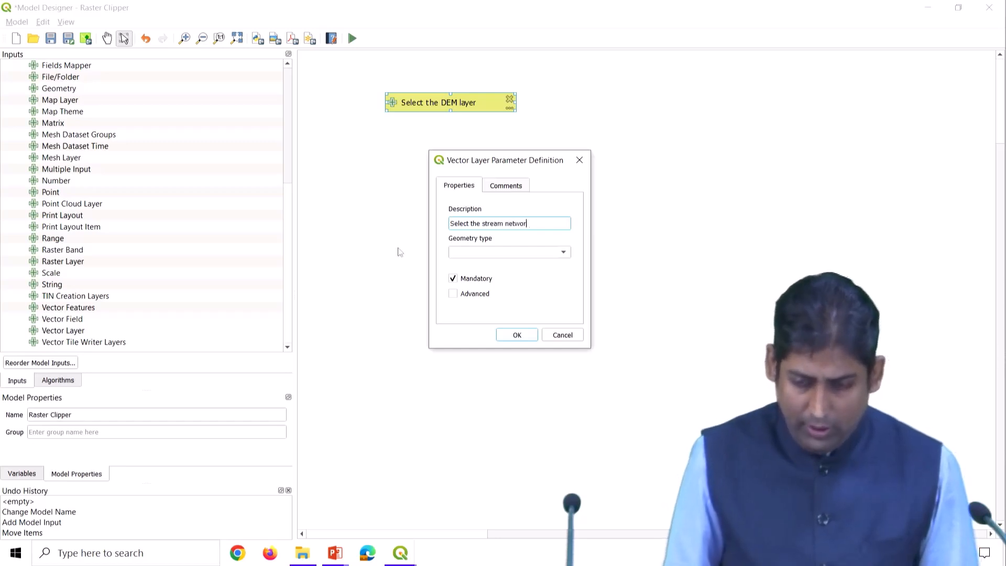
text(k layer)
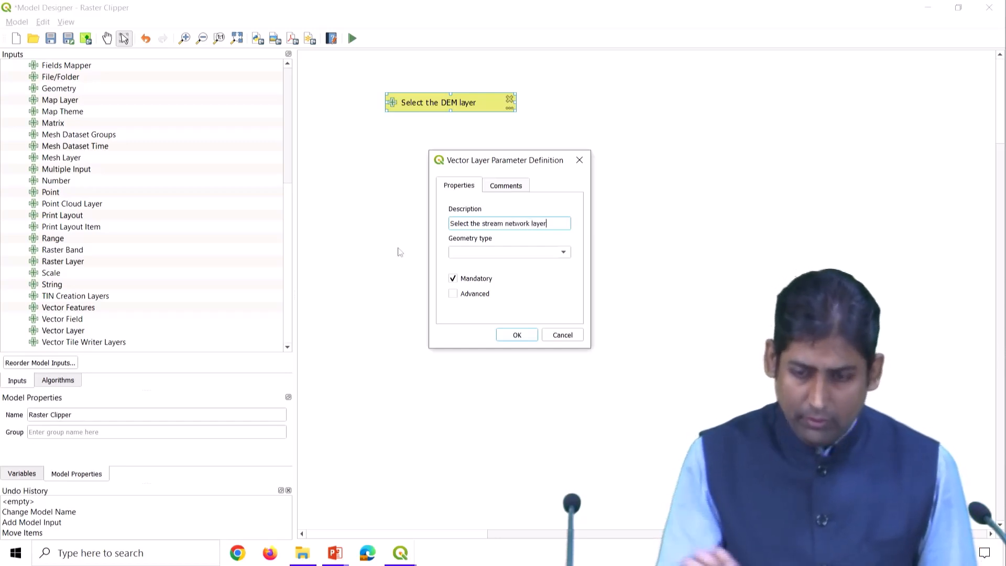
click(500, 256)
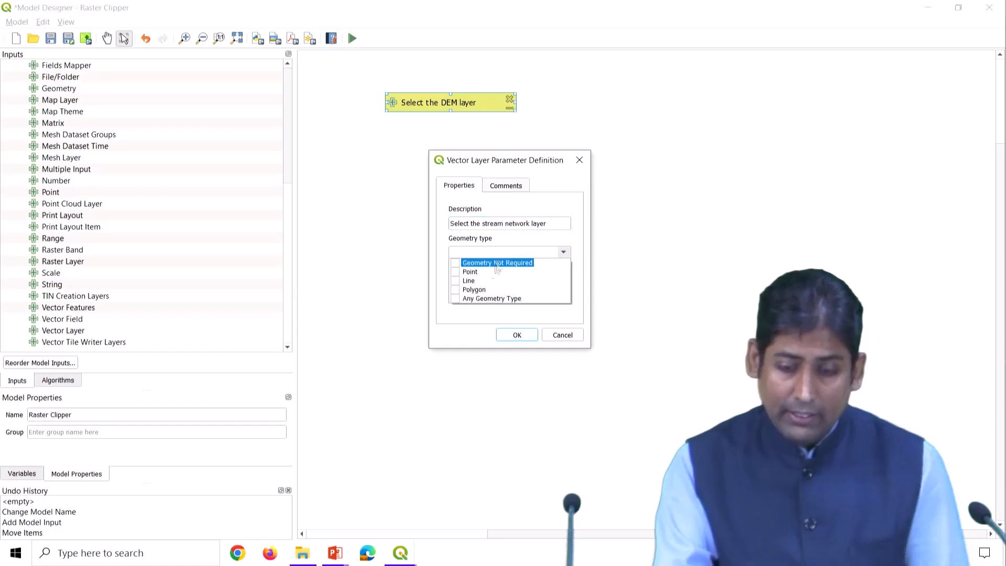
click(486, 282)
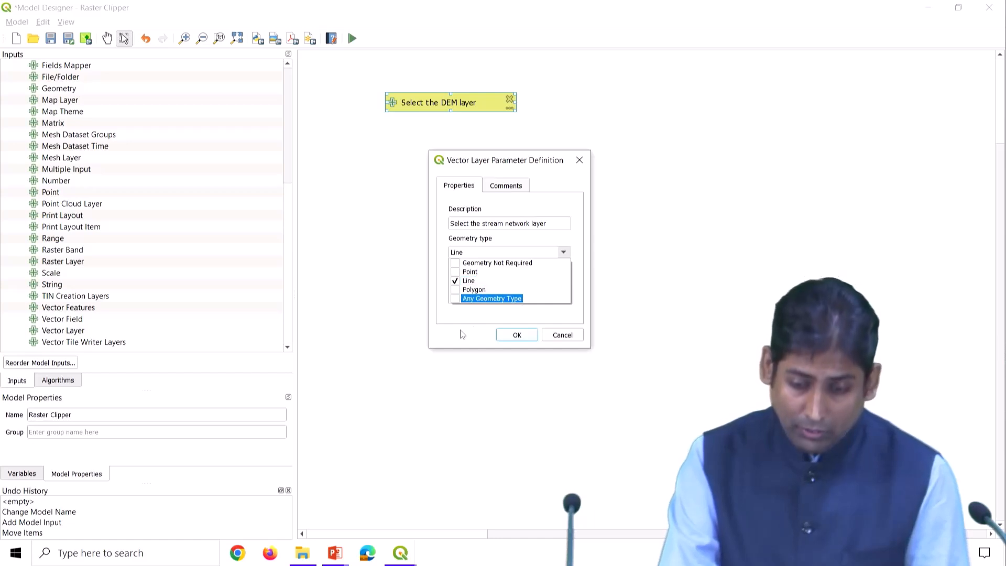
click(465, 316)
click(519, 336)
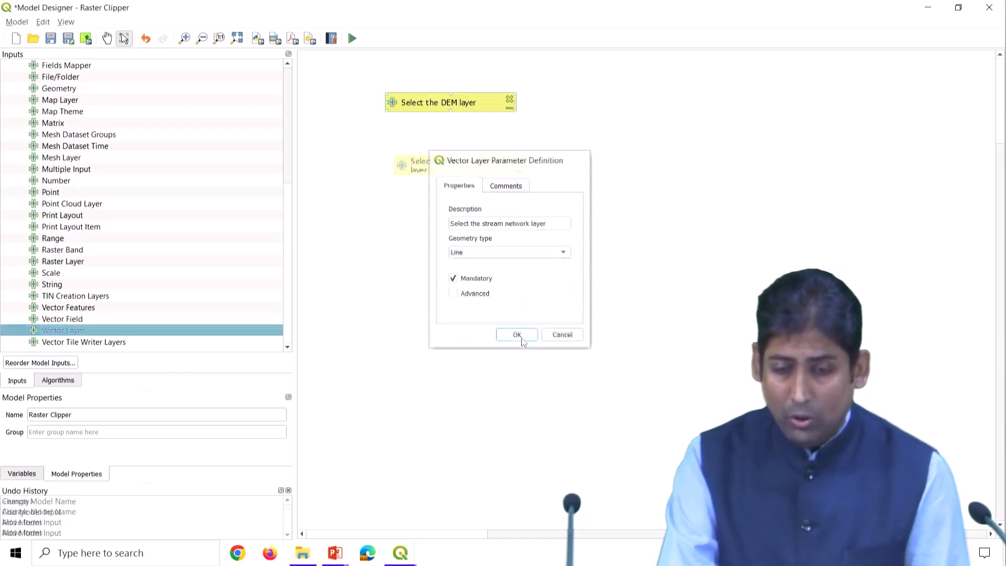
drag(454, 168, 446, 166)
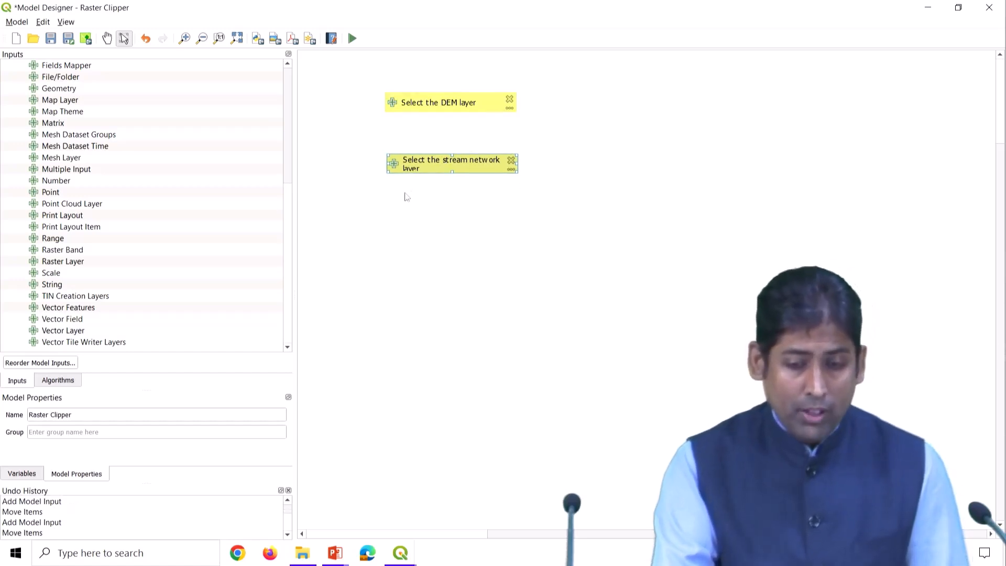
Place a new Number input on the model canvas below the stream network layer input.
click(132, 261)
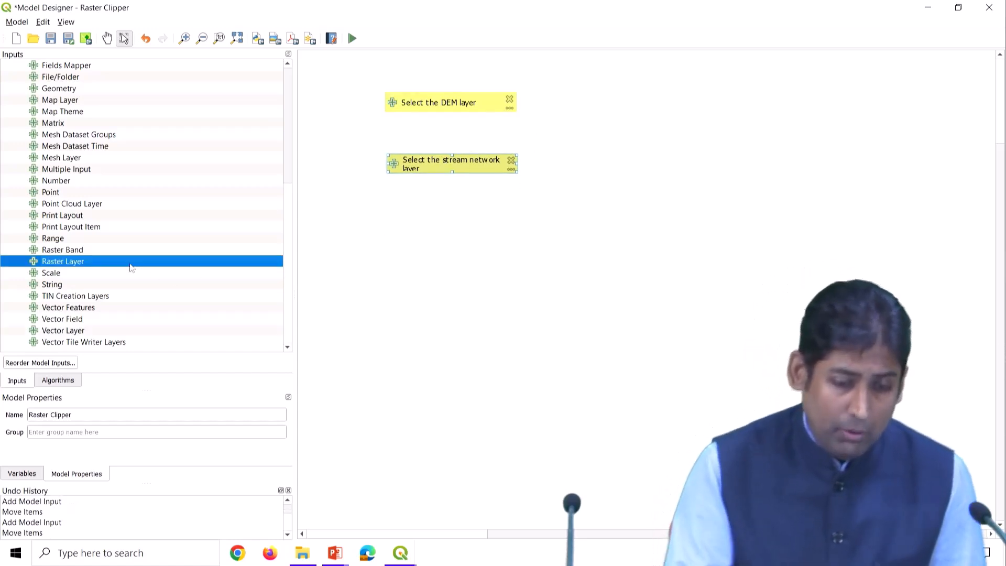
scroll(132, 257, up, 2)
scroll(131, 256, up, 2)
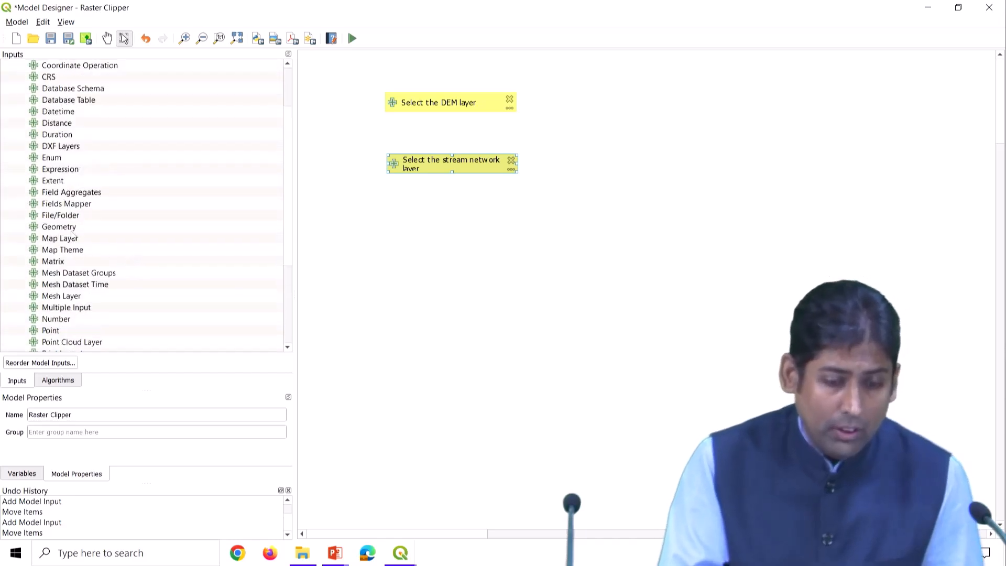
scroll(66, 246, down, 2)
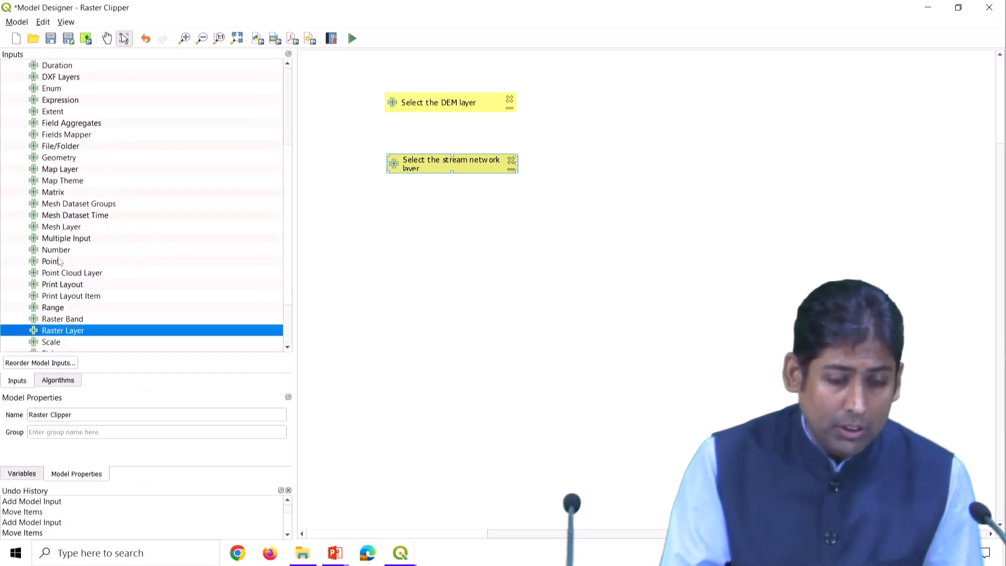
click(61, 254)
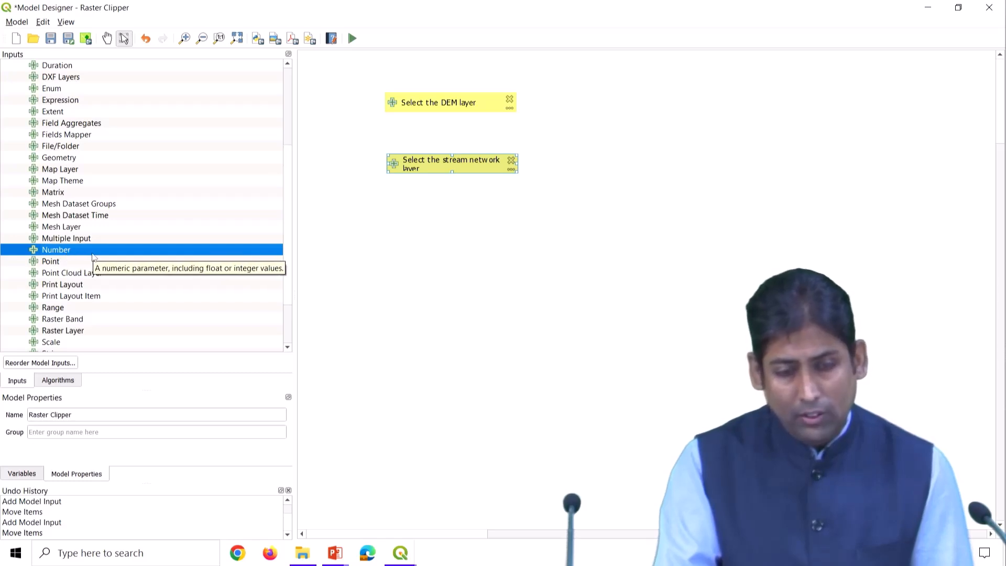
drag(90, 255, 434, 238)
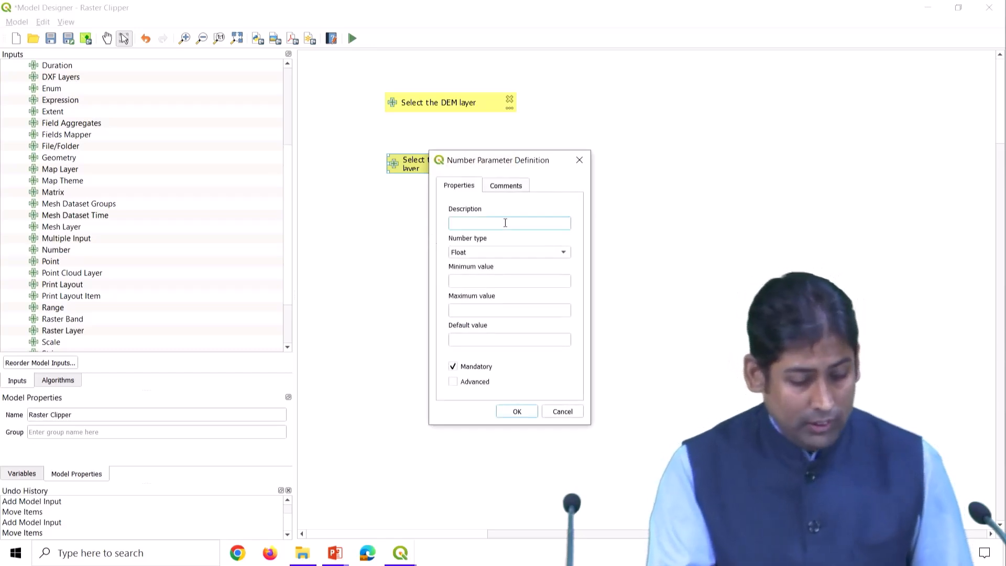
Describe the number input as "Buffer distance (map units)".
text(Buffer disnta)
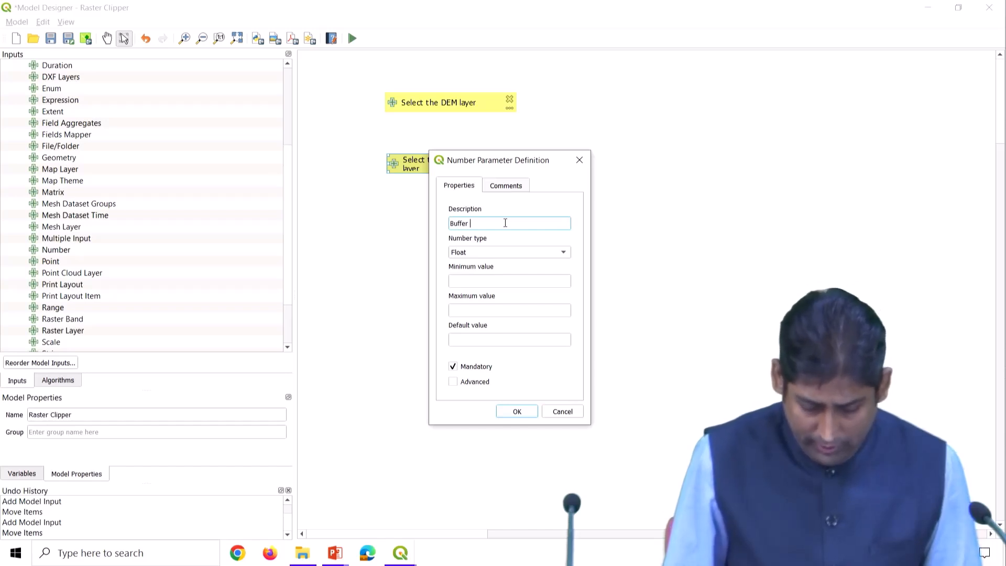
key(BackSpace)
key(BackSpace)
text(tance (m)
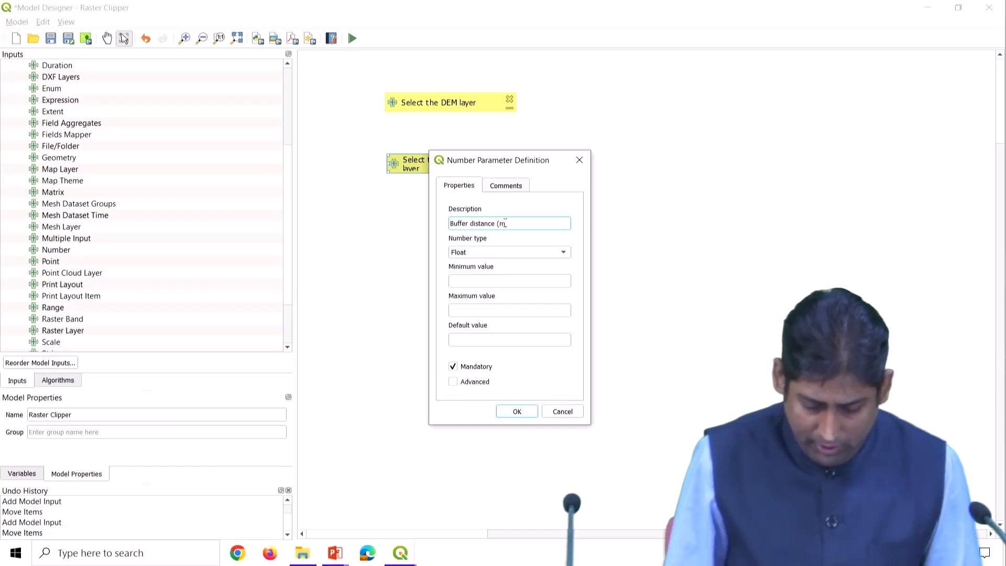
text(ap units))
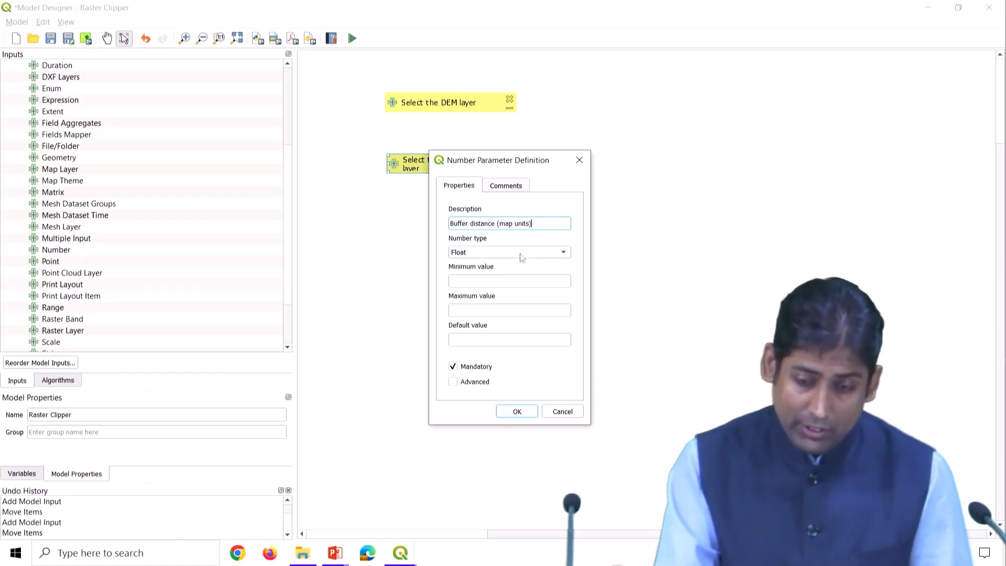
Keep the buffer distance a mandatory Float with default value 0.01, and align its box below the stream network input.
click(476, 256)
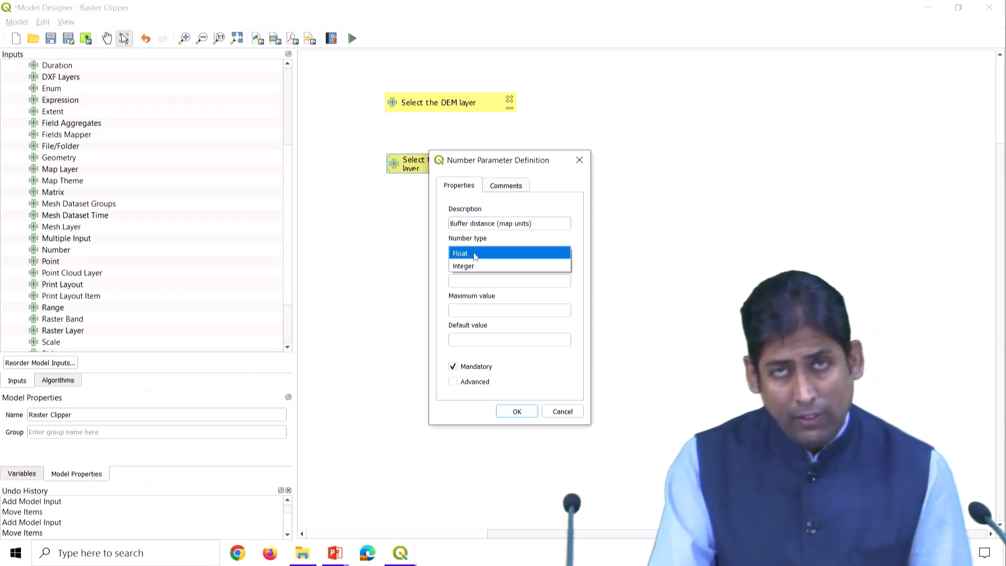
click(475, 255)
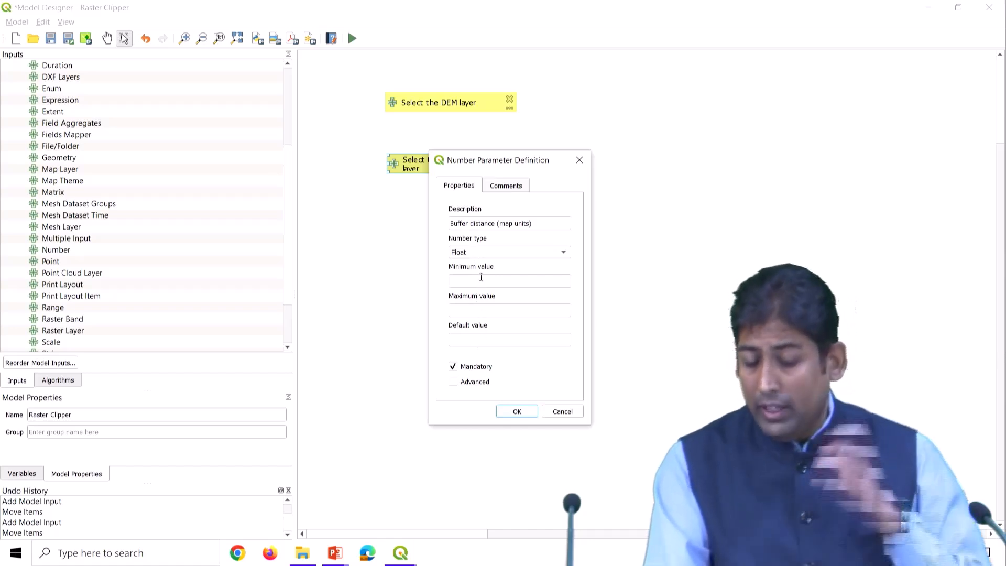
click(479, 341)
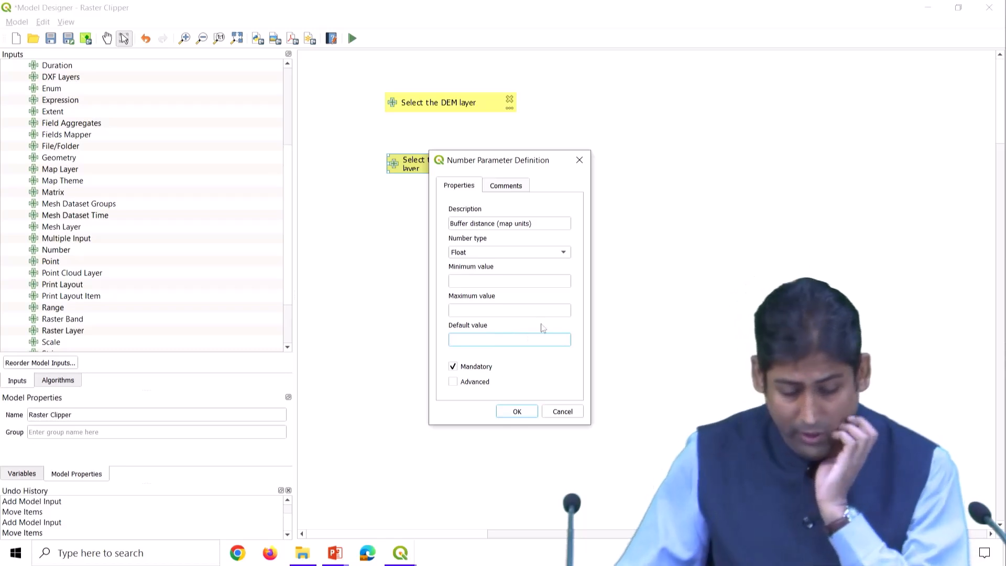
text(0.01)
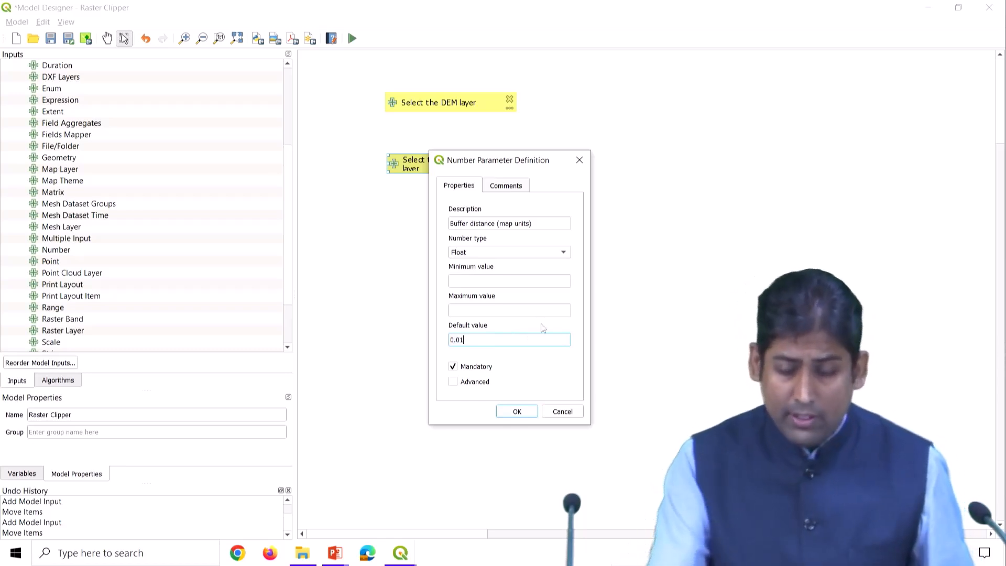
click(516, 412)
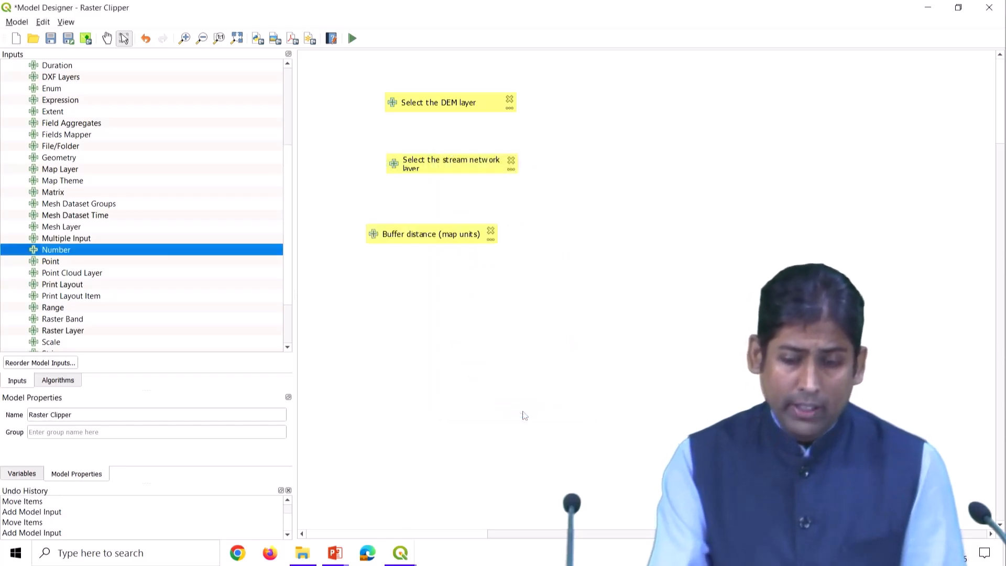
drag(430, 236, 452, 234)
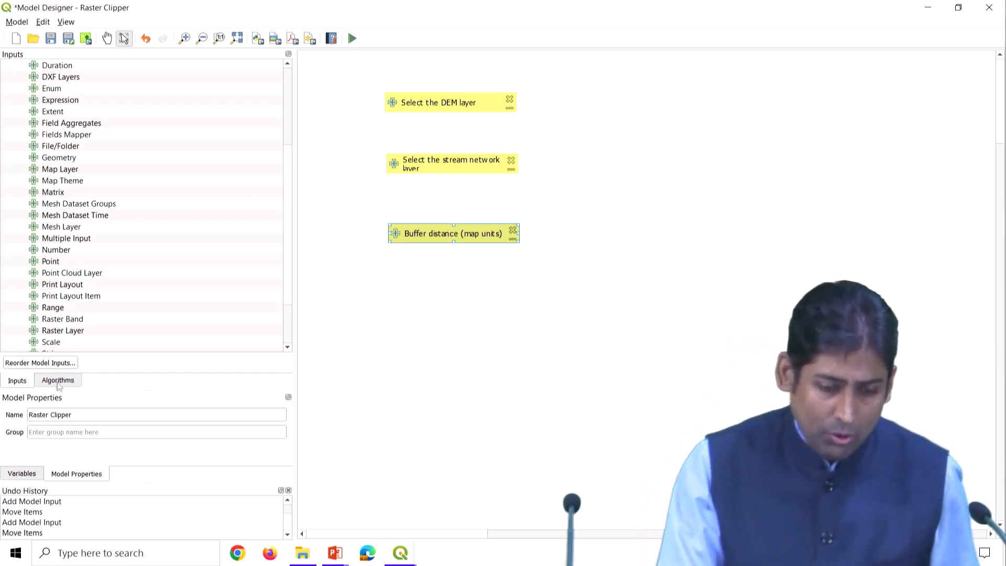
Search the model's algorithms for "extract clip".
key(ctrl)
key(ctrl)
key(ctrl)
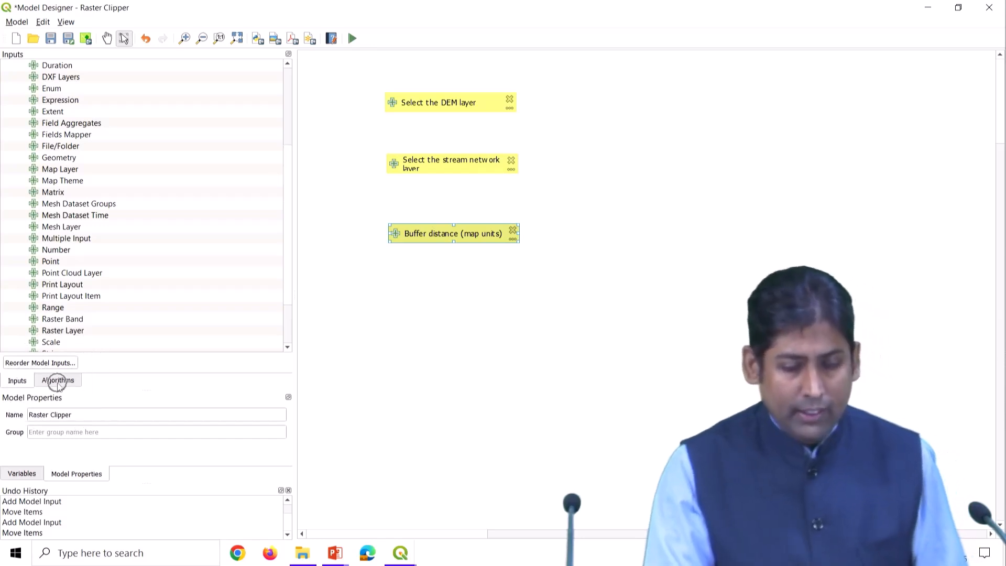
key(ctrl)
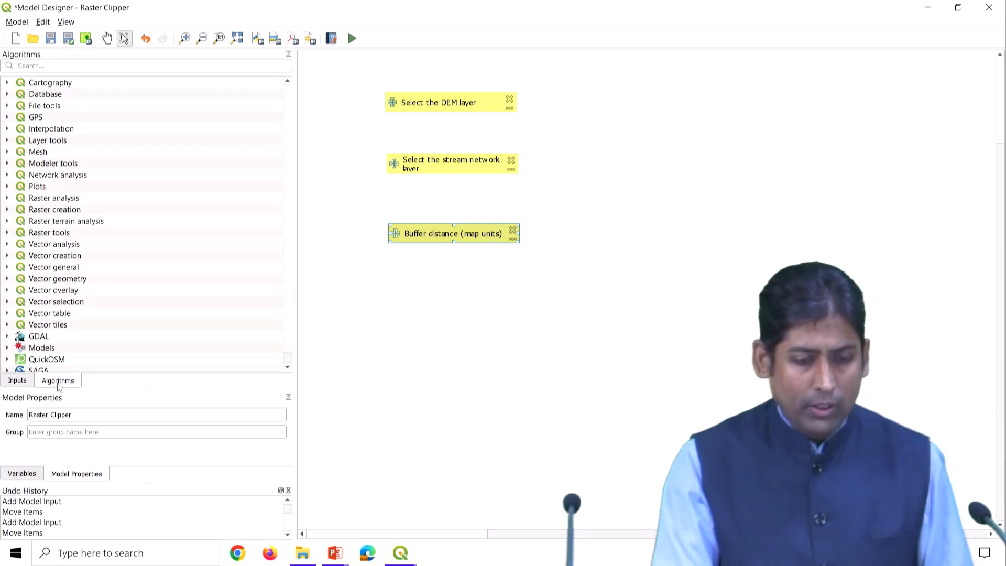
click(73, 66)
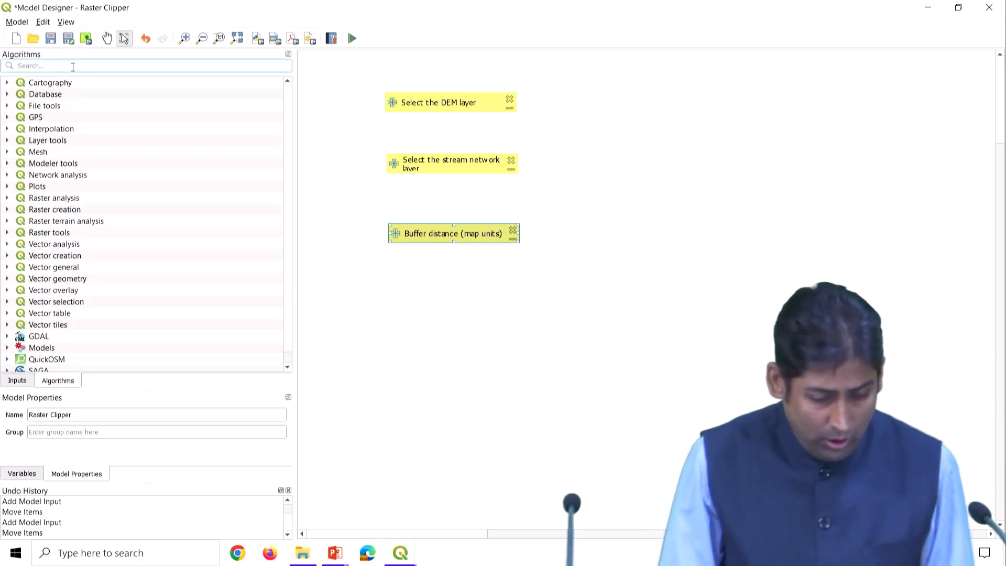
text(extr)
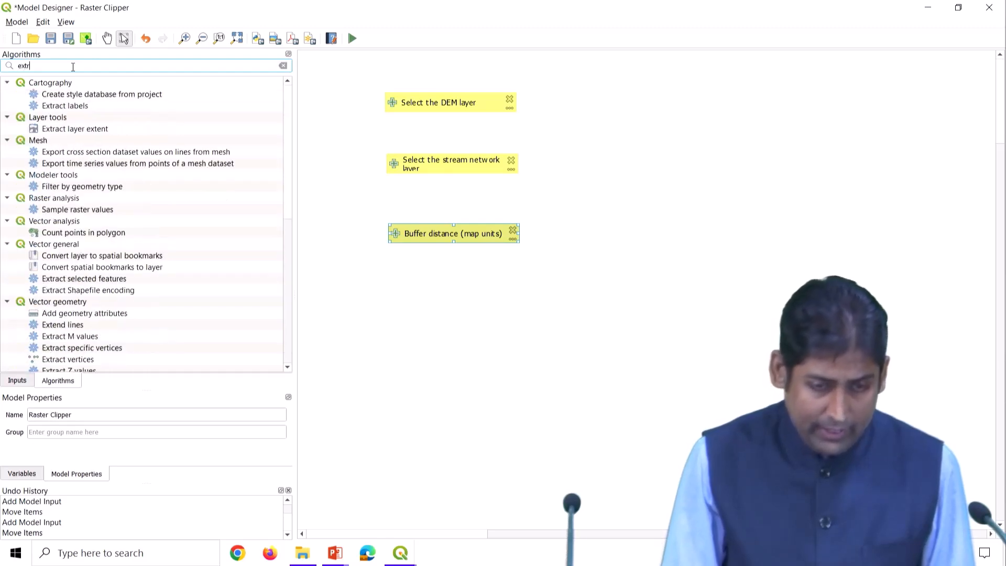
text(act/clip)
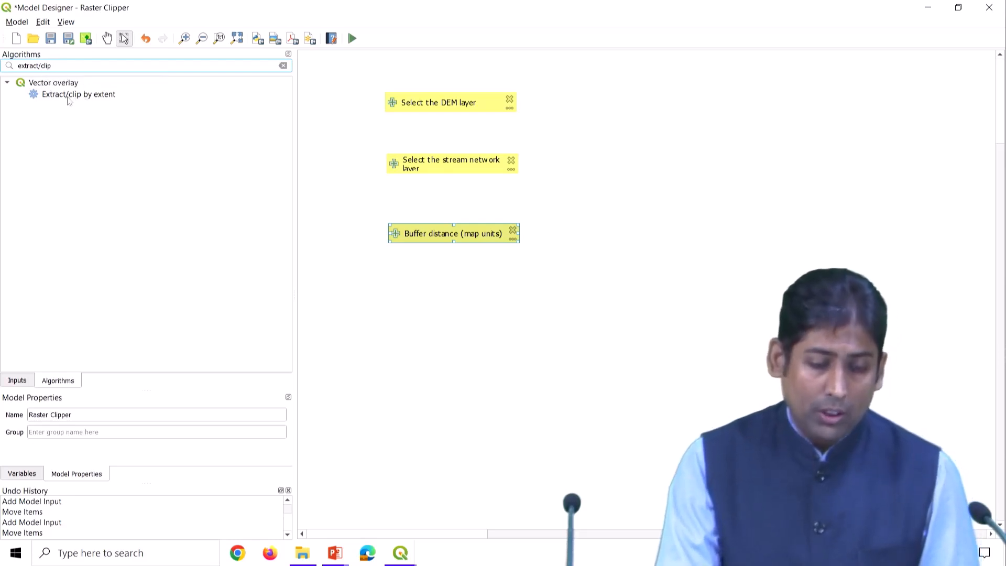
click(39, 66)
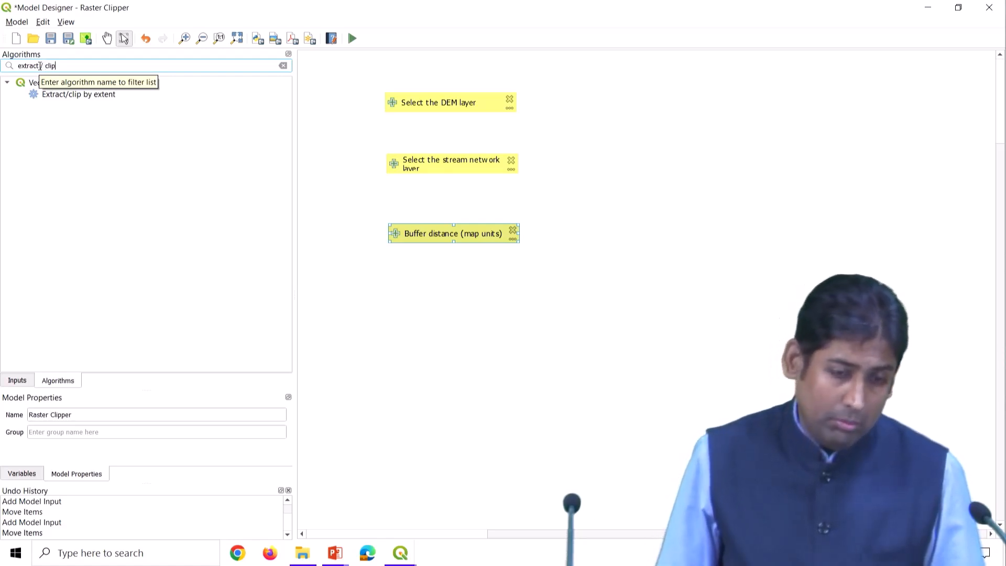
key(BackSpace)
key(BackSpace)
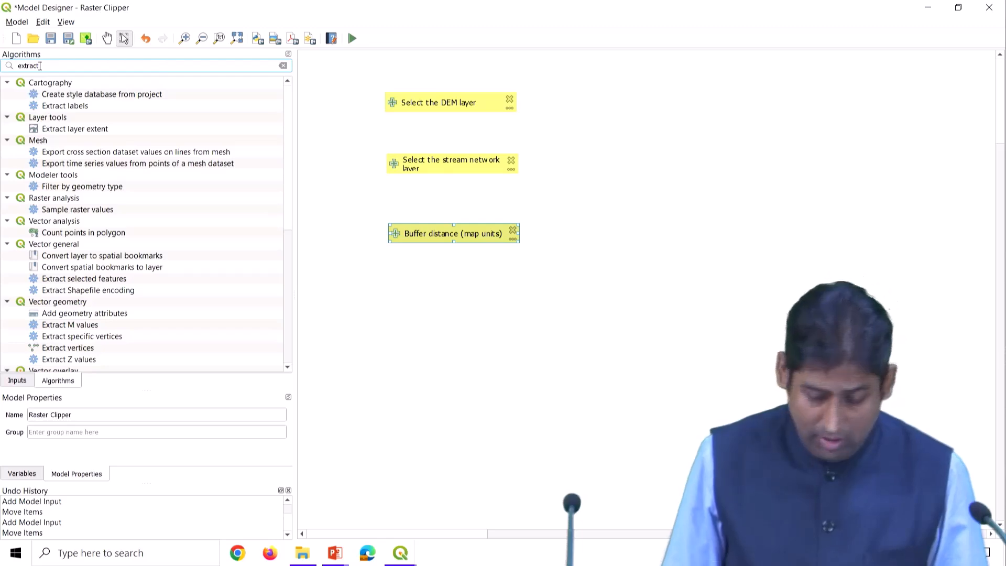
text(/)
key(BackSpace)
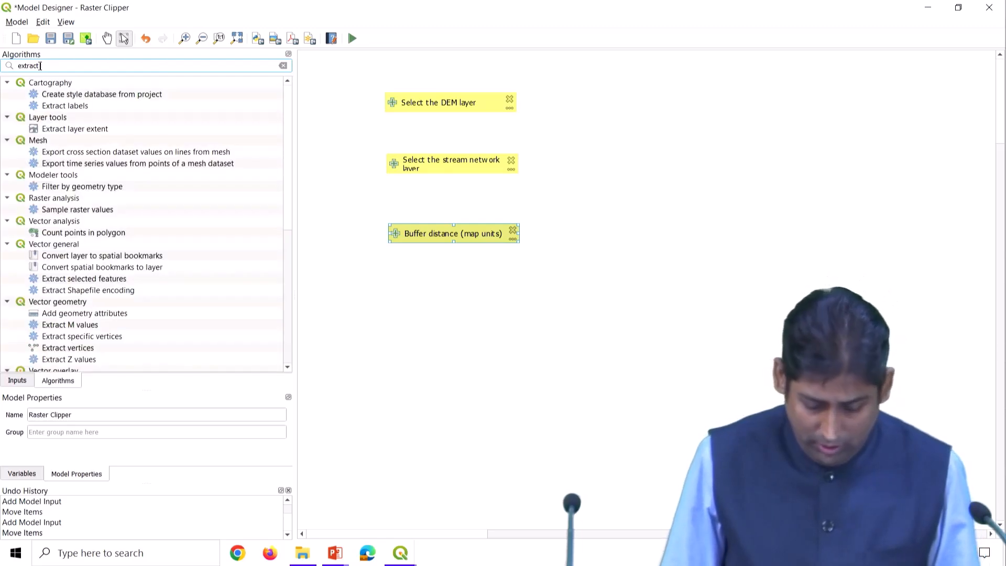
text(clip)
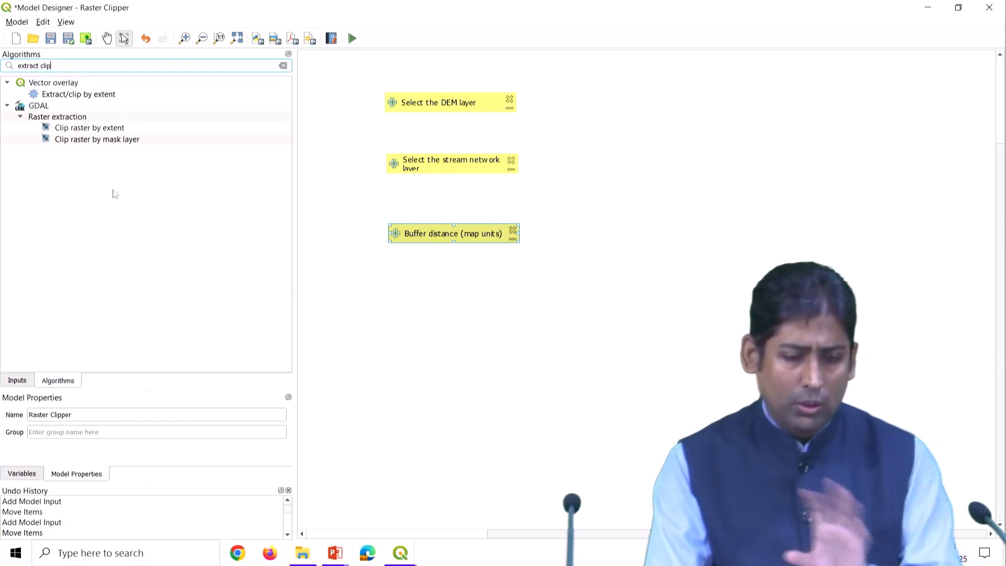
Place the Extract/clip by extent algorithm on the model canvas and enlarge its settings dialog.
click(114, 99)
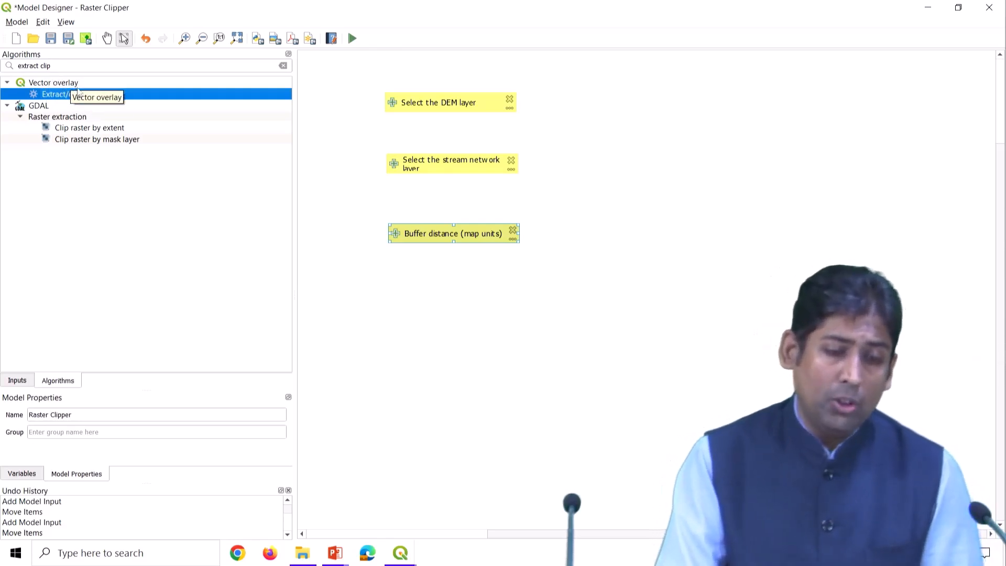
drag(118, 96, 631, 129)
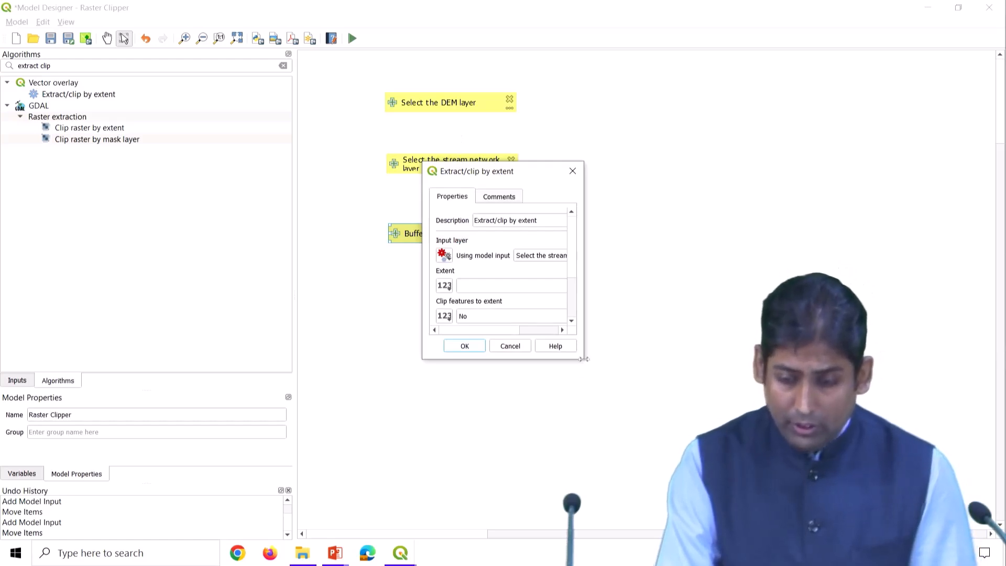
drag(583, 359, 888, 456)
drag(562, 172, 336, 112)
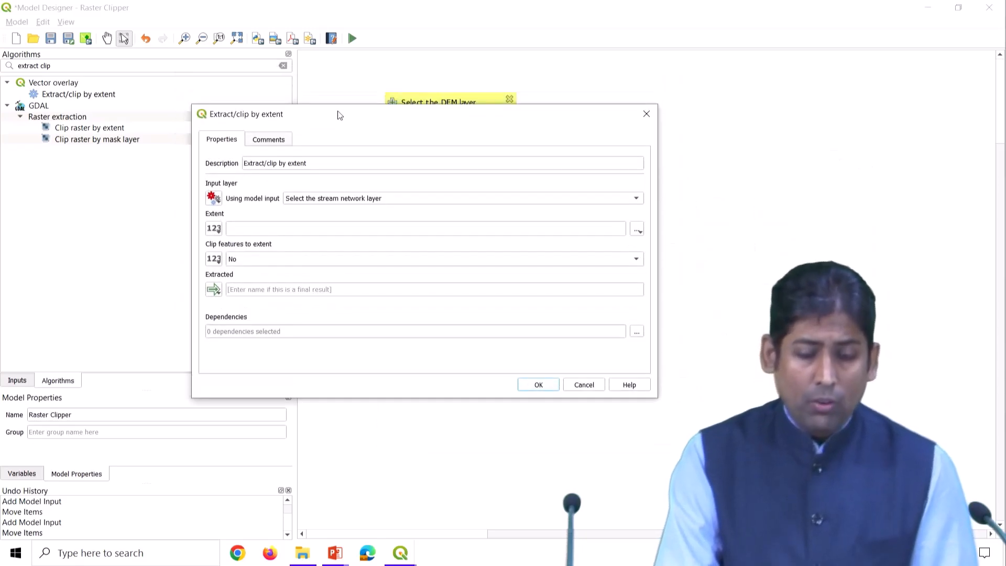
Keep the model input "Select the stream network layer" as the clip algorithm's input layer, and move the dialog clear of the input boxes.
click(214, 202)
click(214, 203)
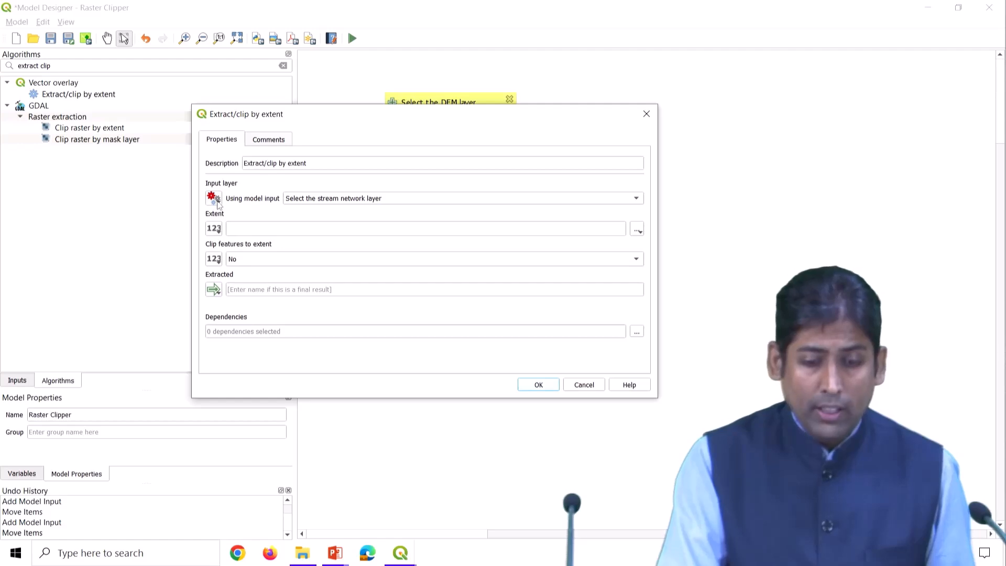
click(213, 199)
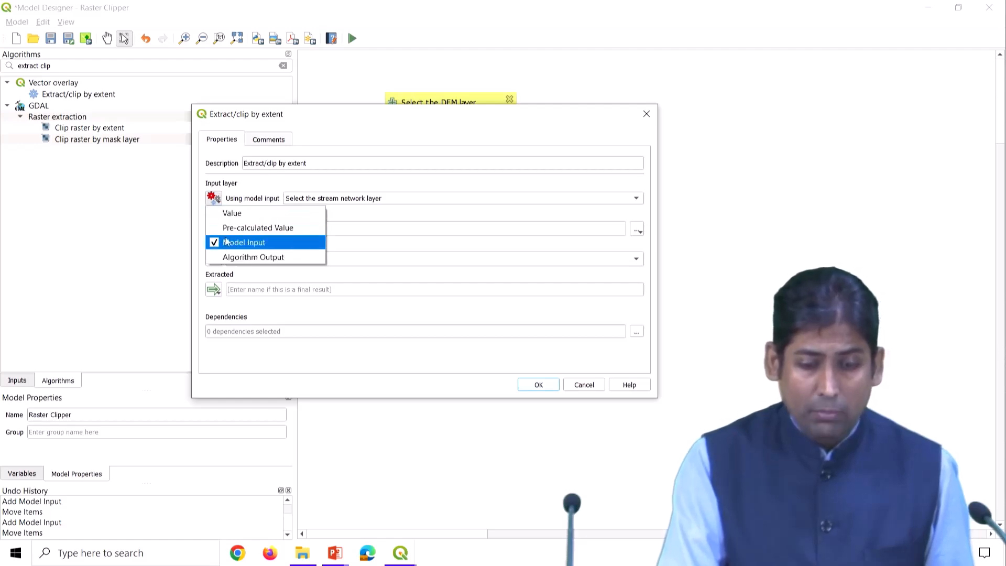
click(274, 243)
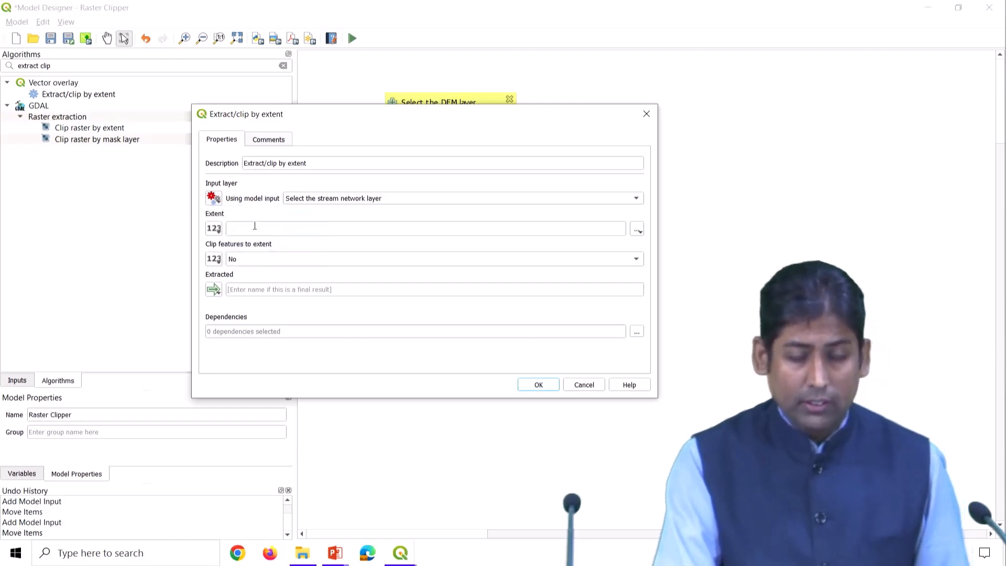
click(302, 204)
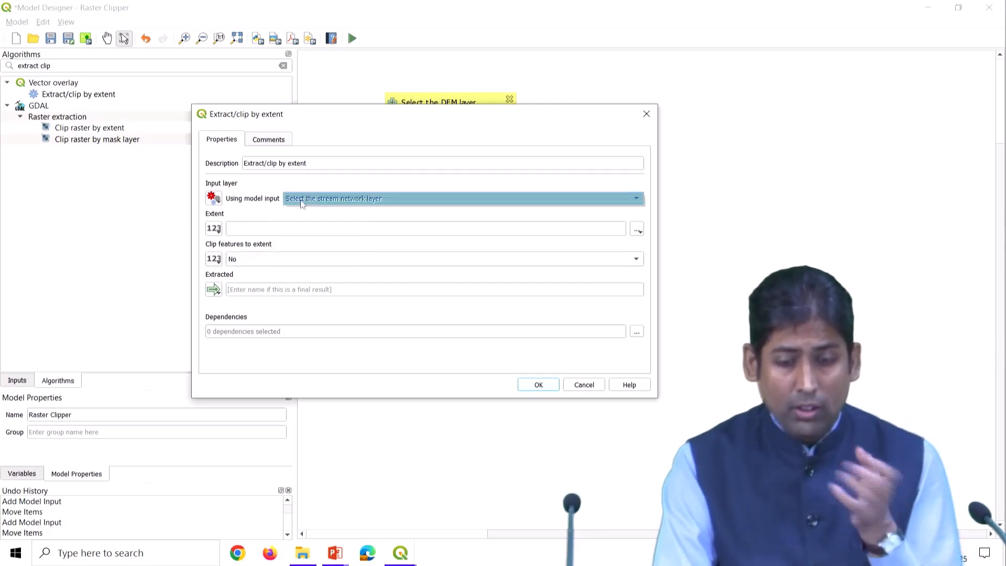
click(449, 114)
drag(449, 115, 453, 201)
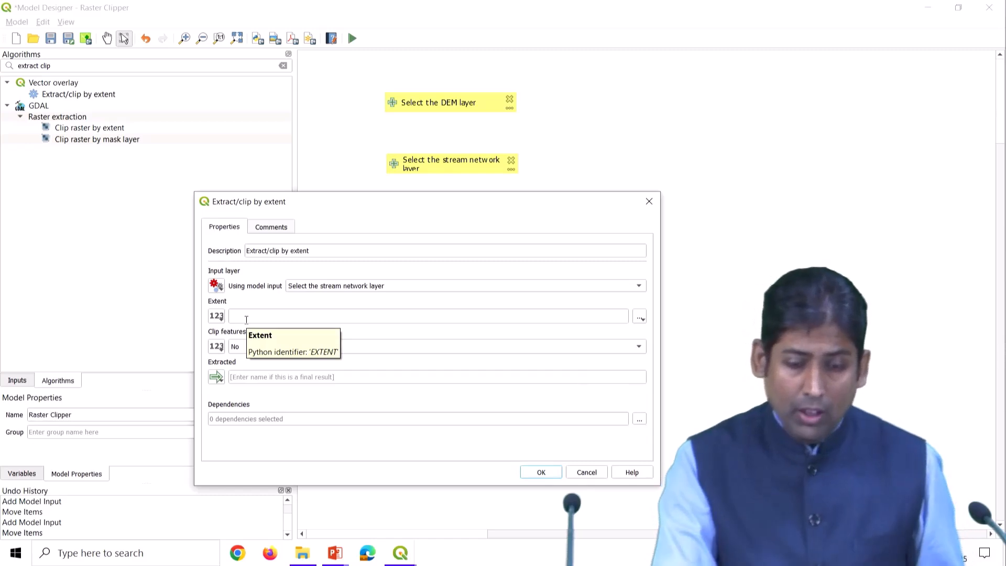
Switch the source of the clip algorithm's Extent parameter to Pre-calculated Value.
click(252, 318)
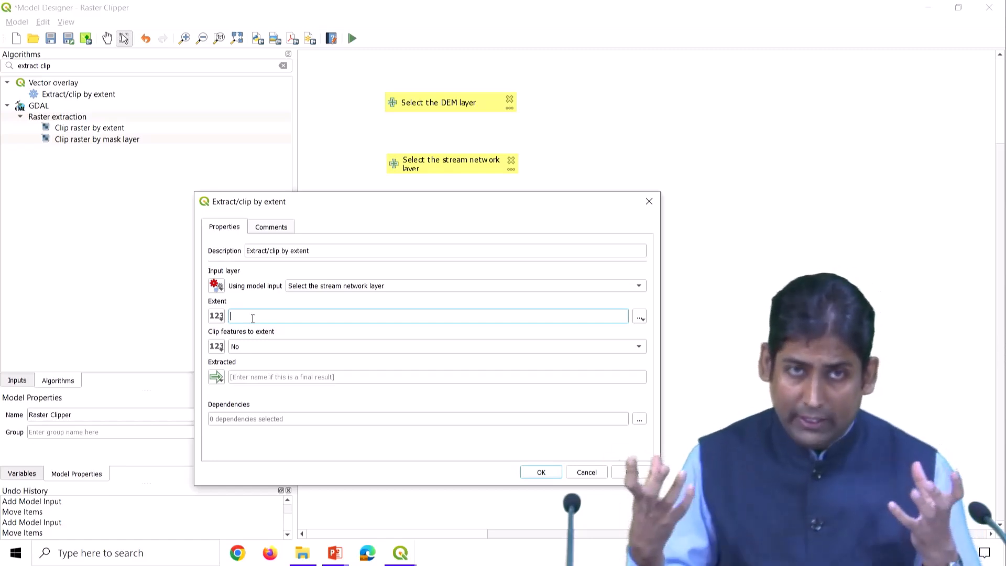
click(218, 316)
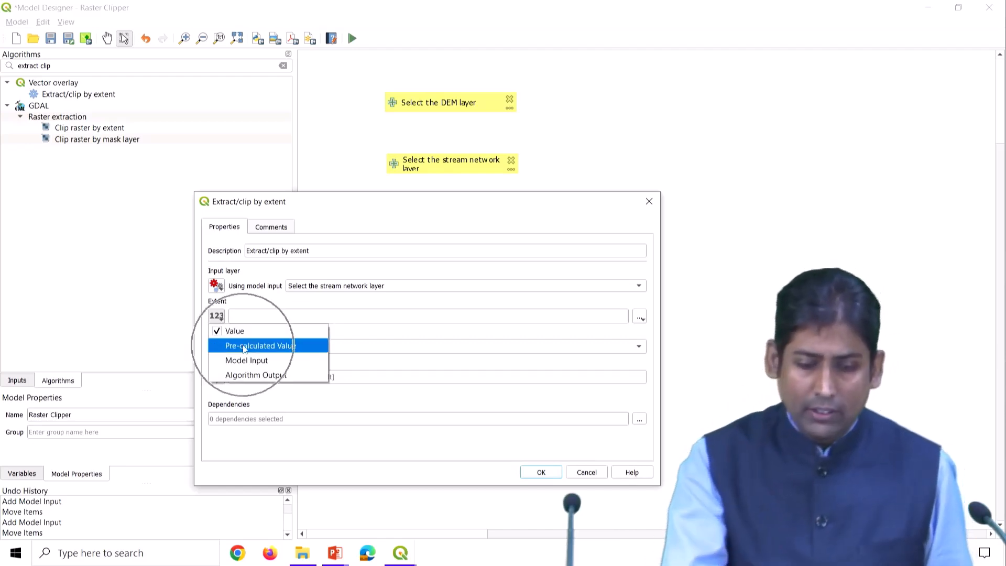
key(ctrl)
key(ctrl)
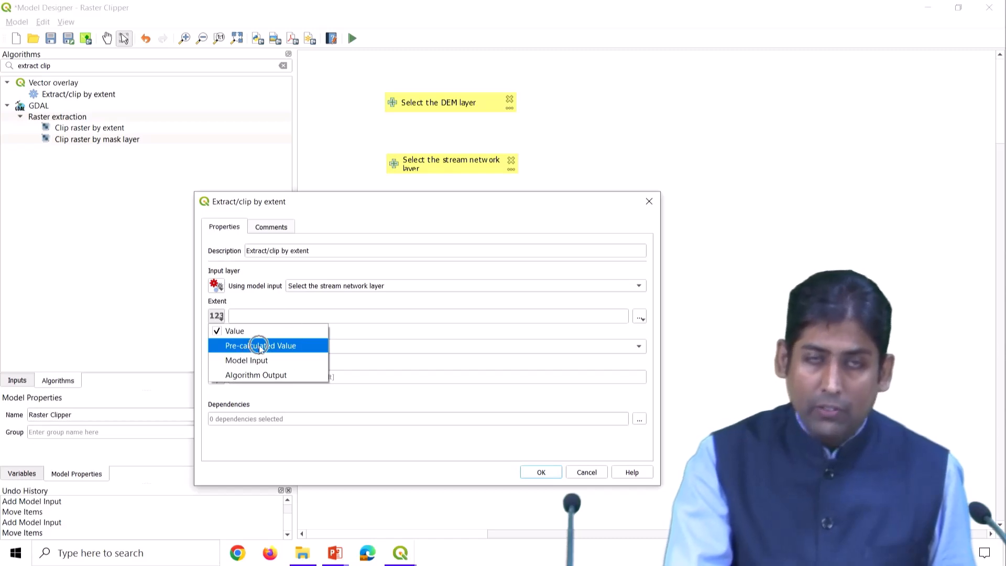
click(216, 319)
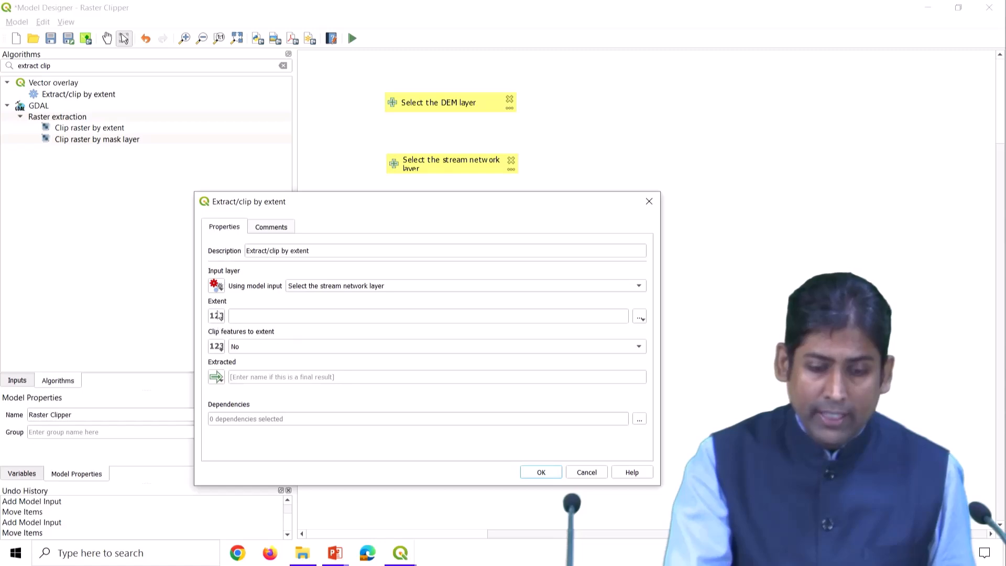
key(ctrl)
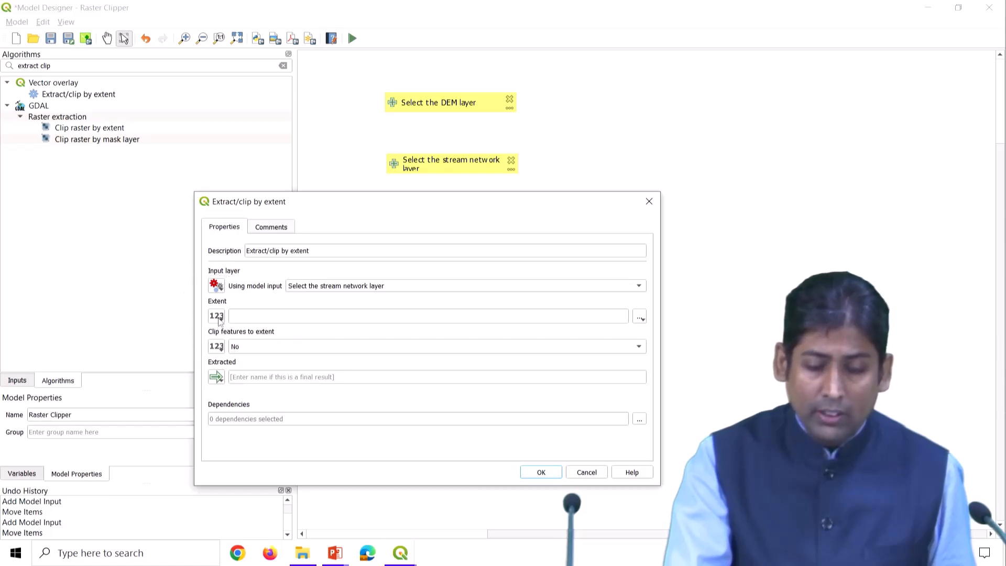
click(218, 318)
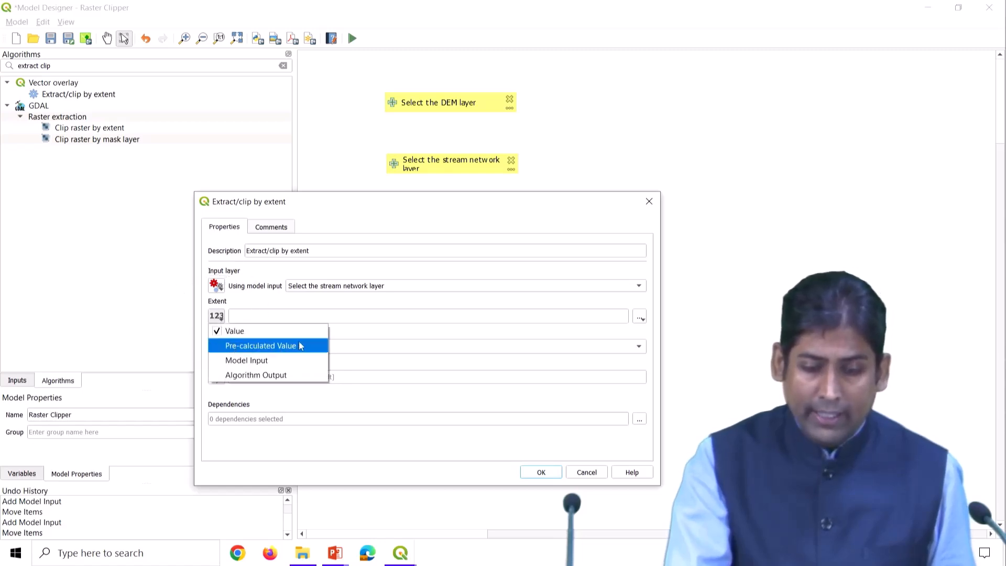
key(ctrl)
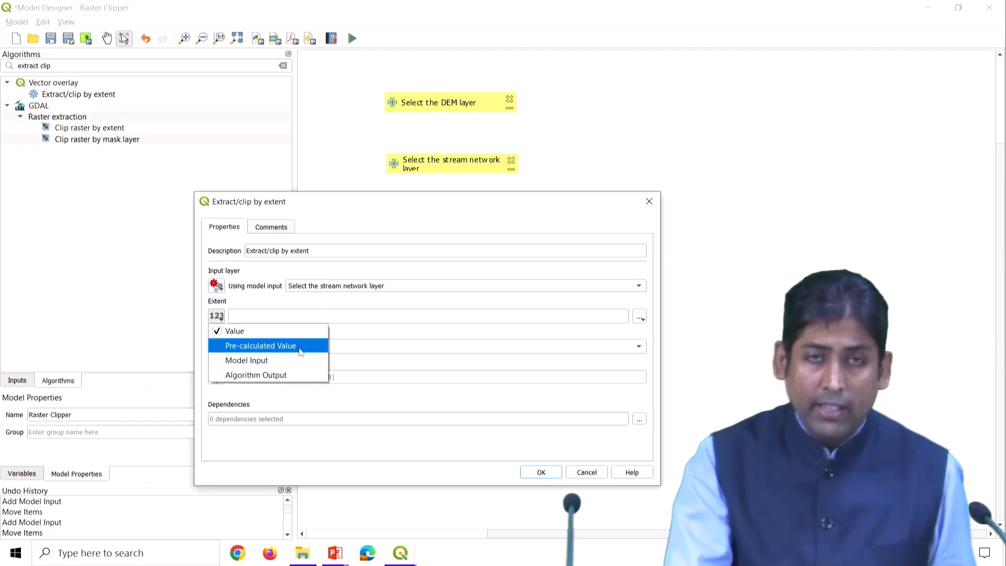
click(300, 347)
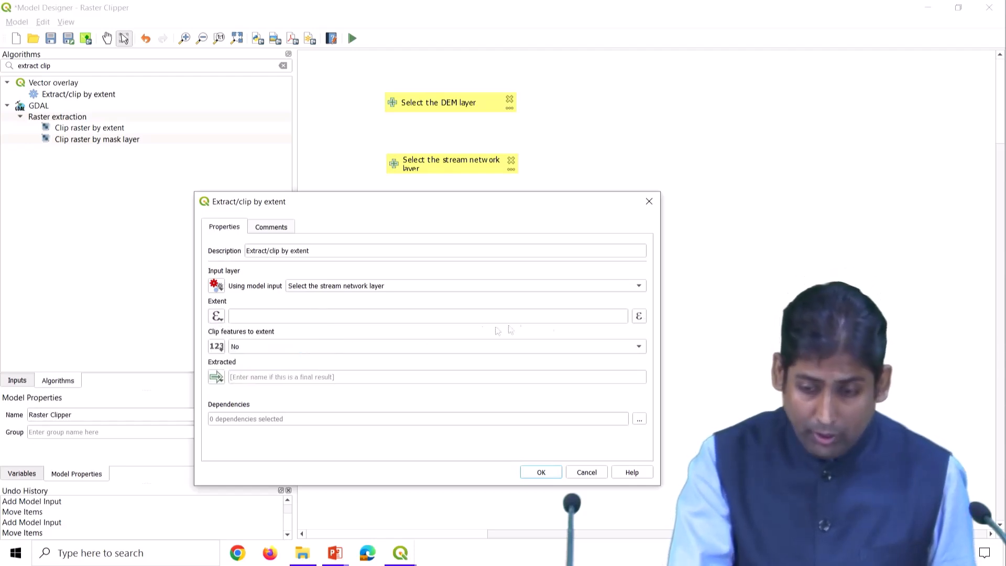
key(ctrl)
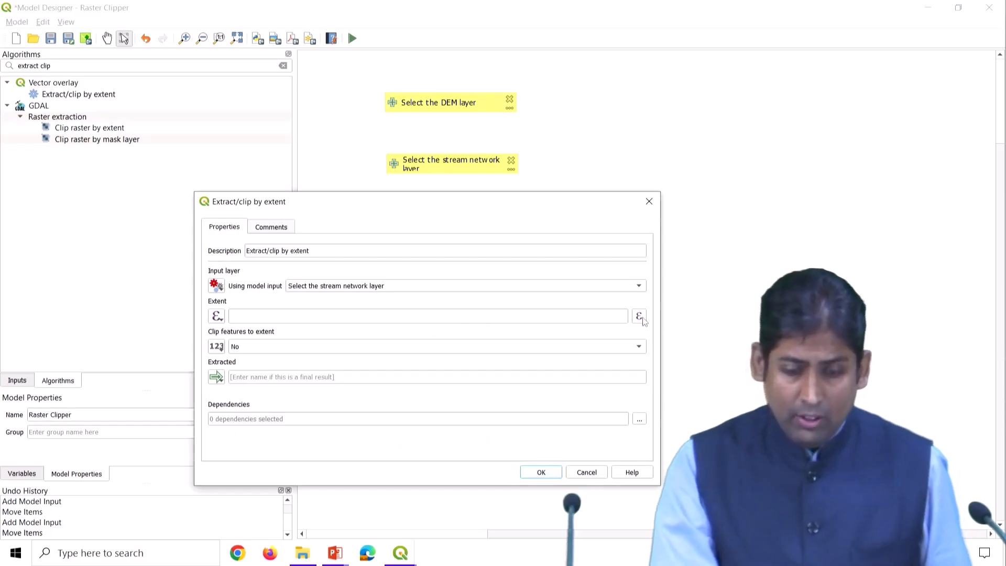
Open the expression builder for the clip algorithm's Extent, enlarge its dialog and search the functions for "layer_pro".
click(640, 317)
drag(392, 209, 319, 71)
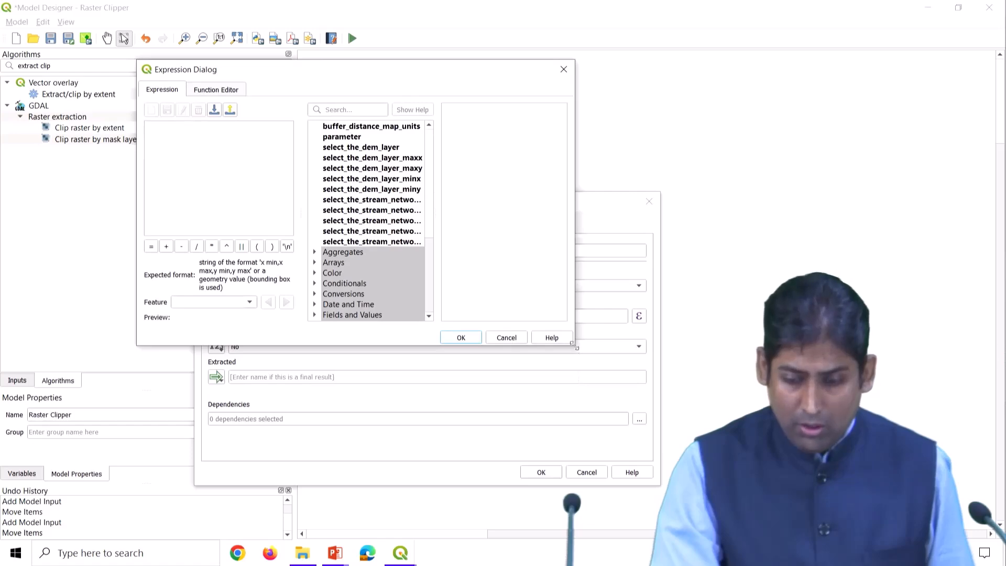
drag(575, 347, 685, 444)
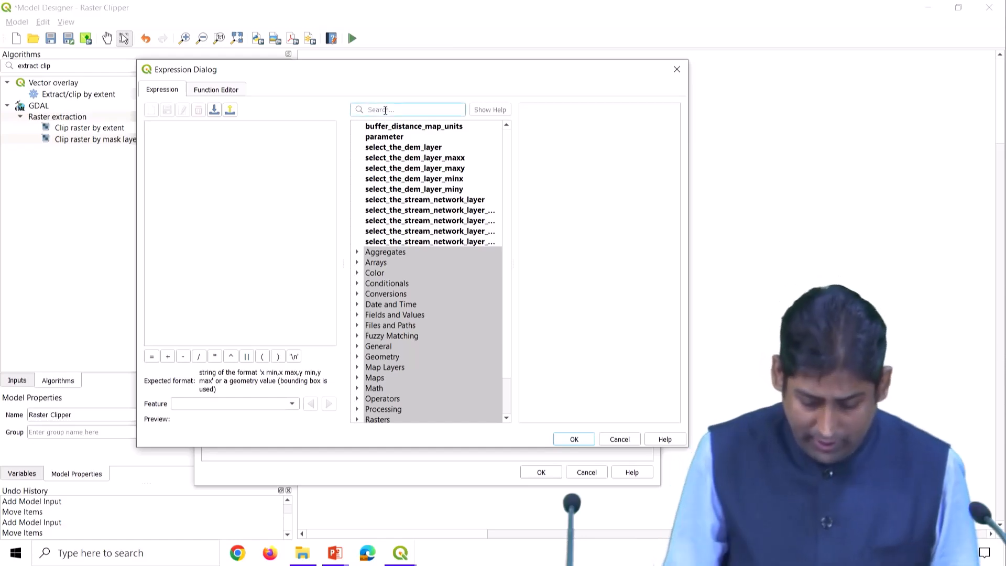
text(layer)
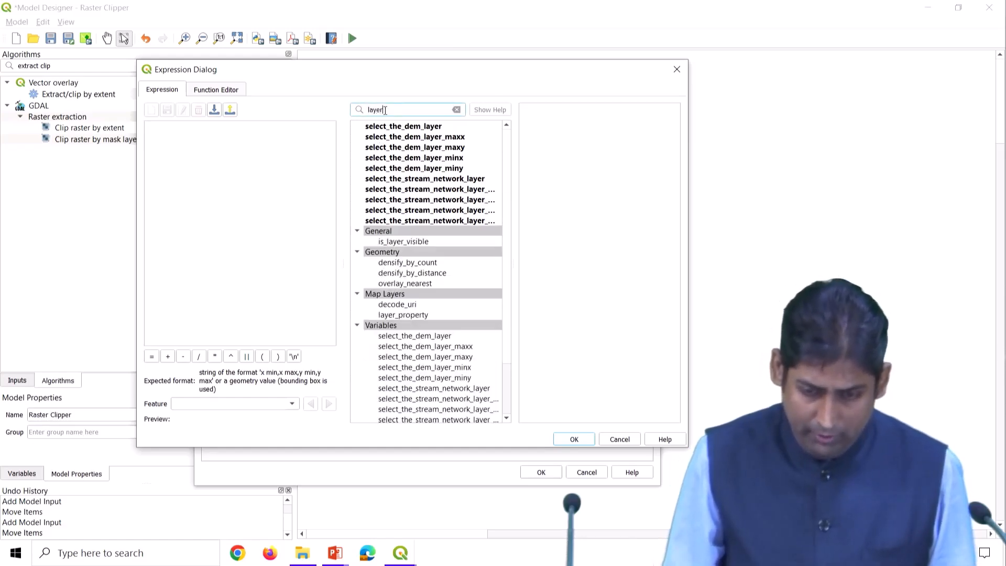
text(_sr)
key(BackSpace)
key(BackSpace)
key(BackSpace)
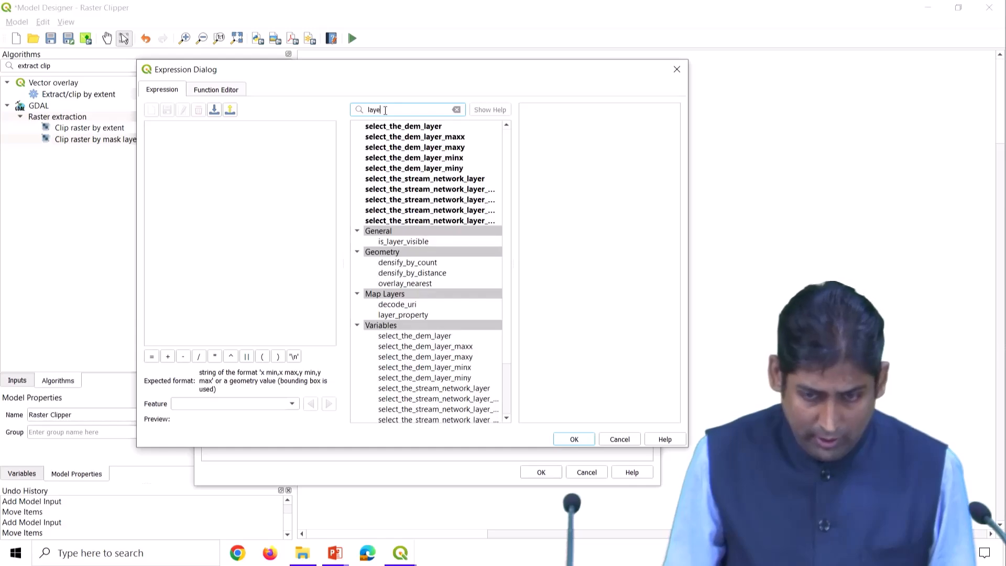
text(r_pro)
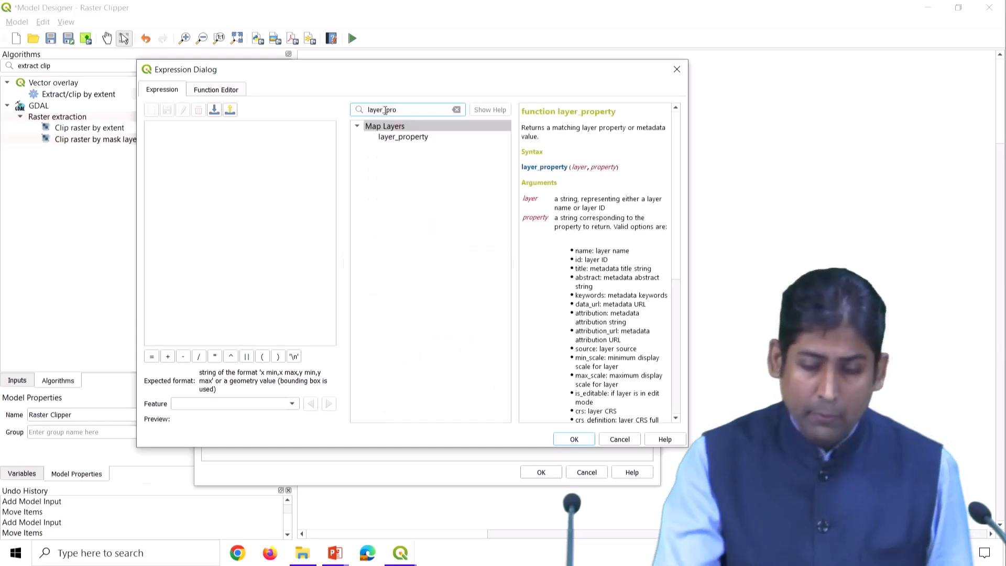
Examine the layer_property function's help for its layer and property arguments and the extent option.
click(391, 136)
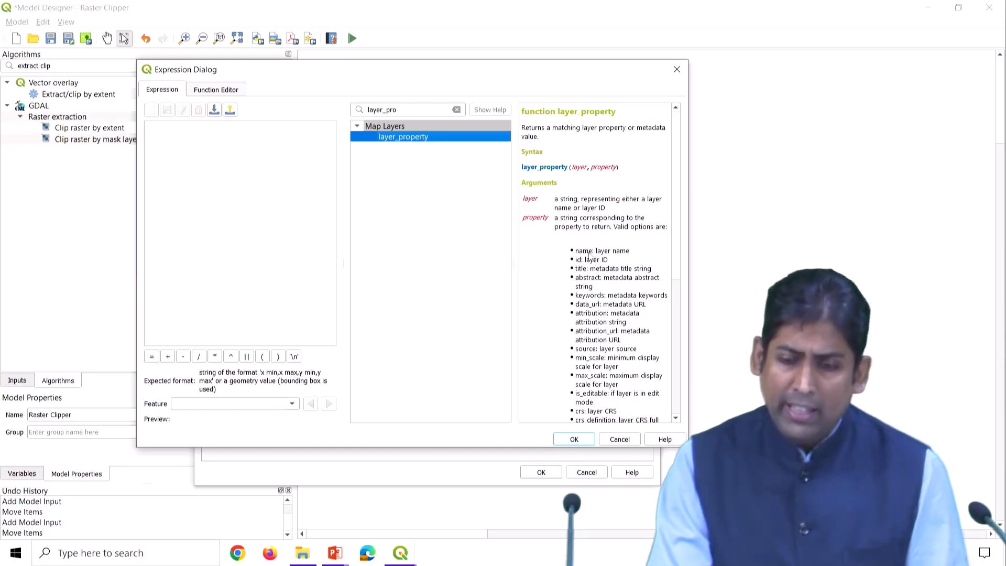
scroll(587, 257, down, 1)
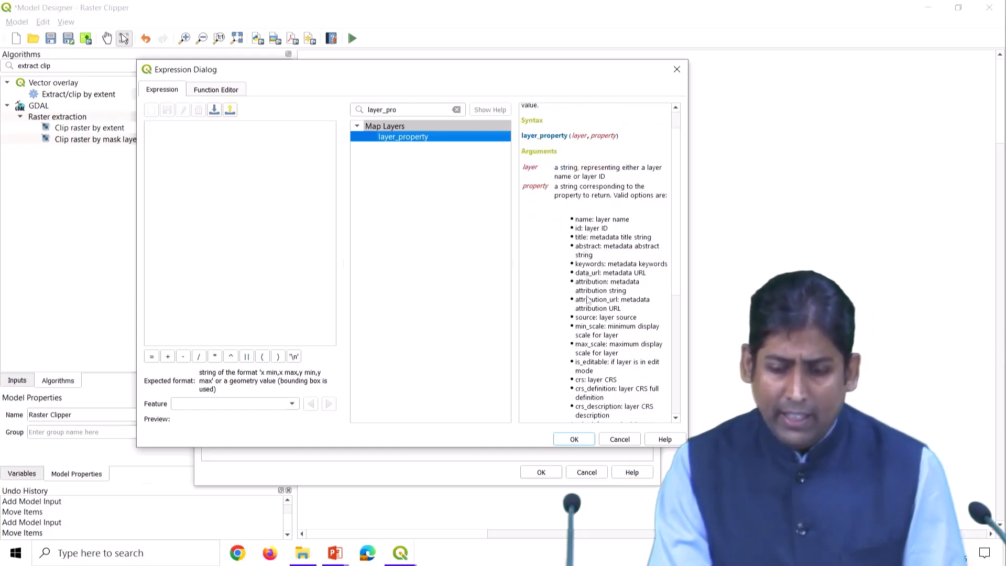
scroll(588, 314, down, 4)
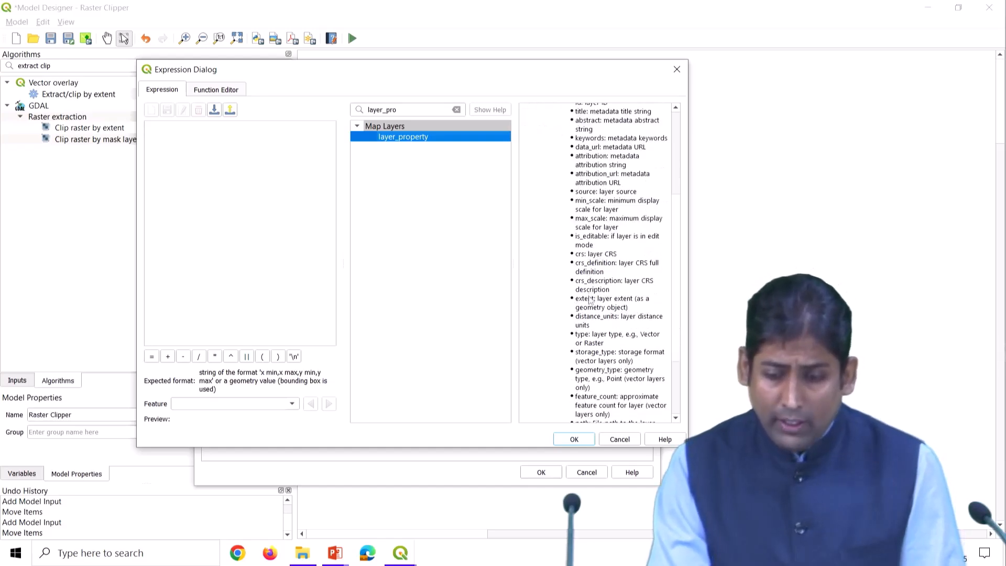
double_click(588, 301)
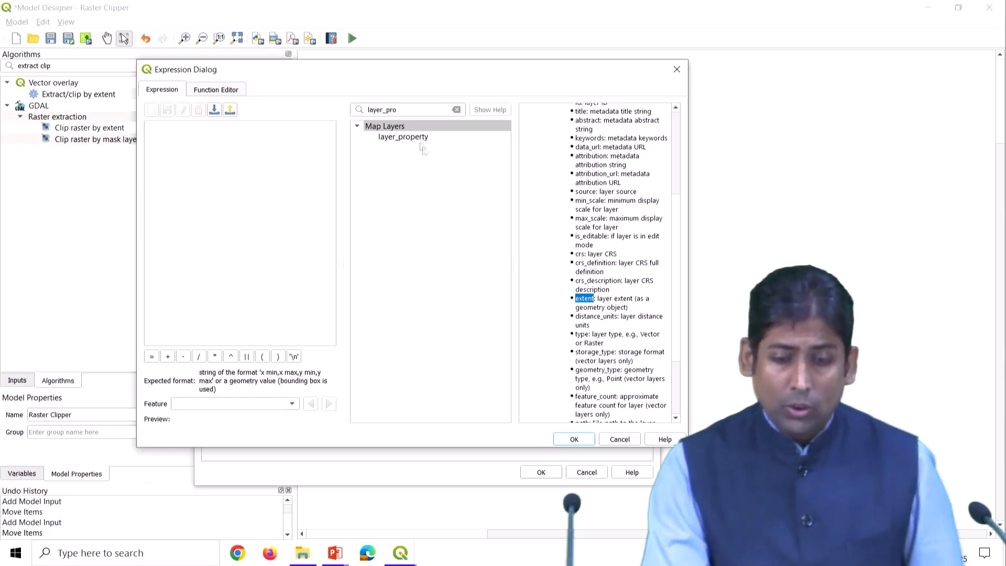
scroll(576, 246, up, 5)
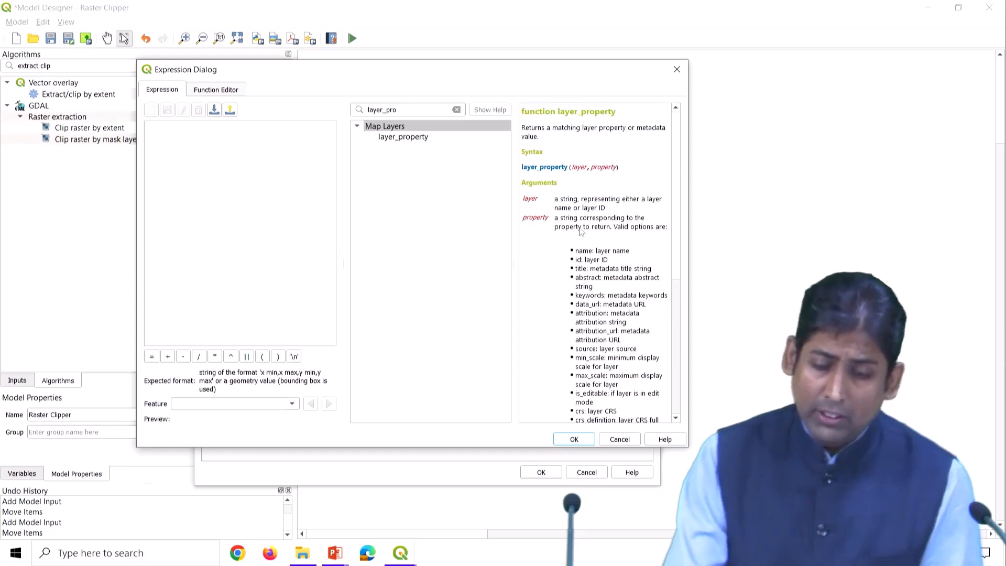
double_click(583, 168)
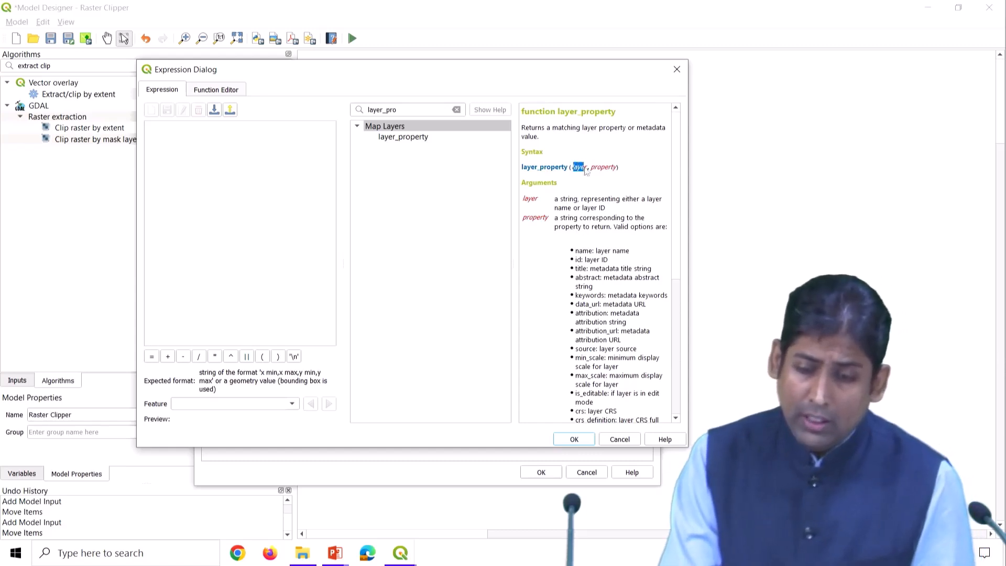
drag(591, 169, 619, 169)
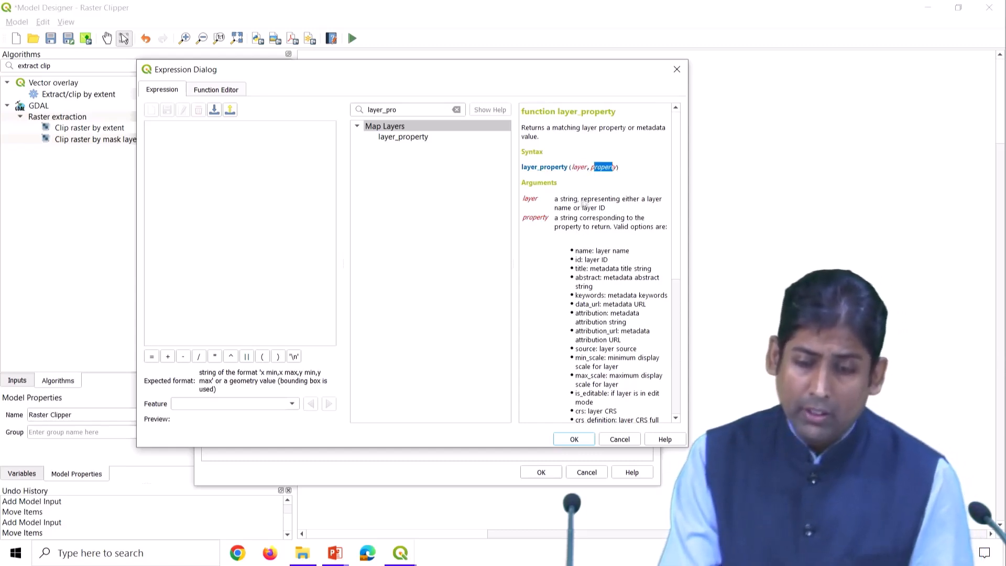
Insert the layer_property function into the expression with the variable select_the_dem_layer as its layer argument.
double_click(401, 138)
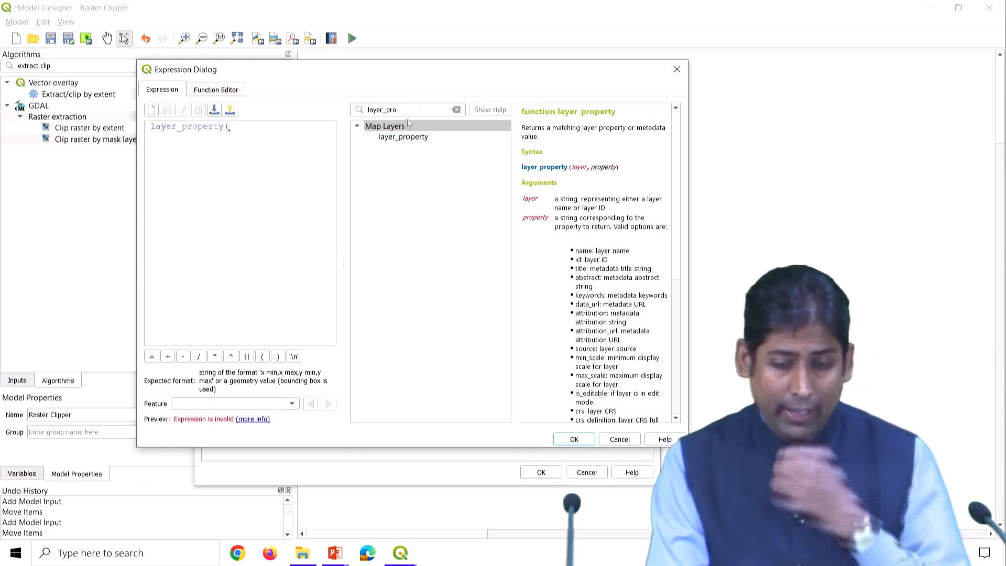
click(457, 114)
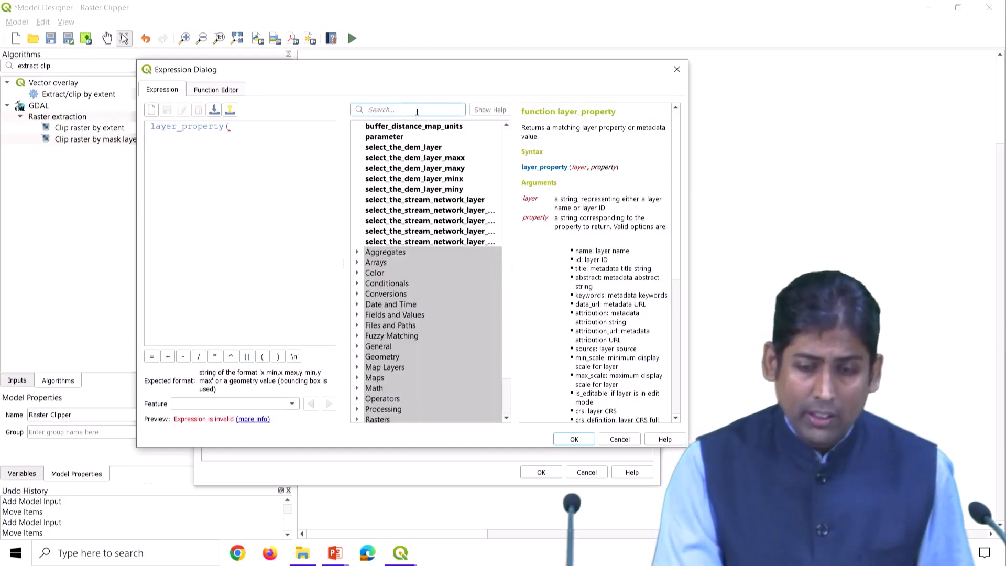
click(437, 147)
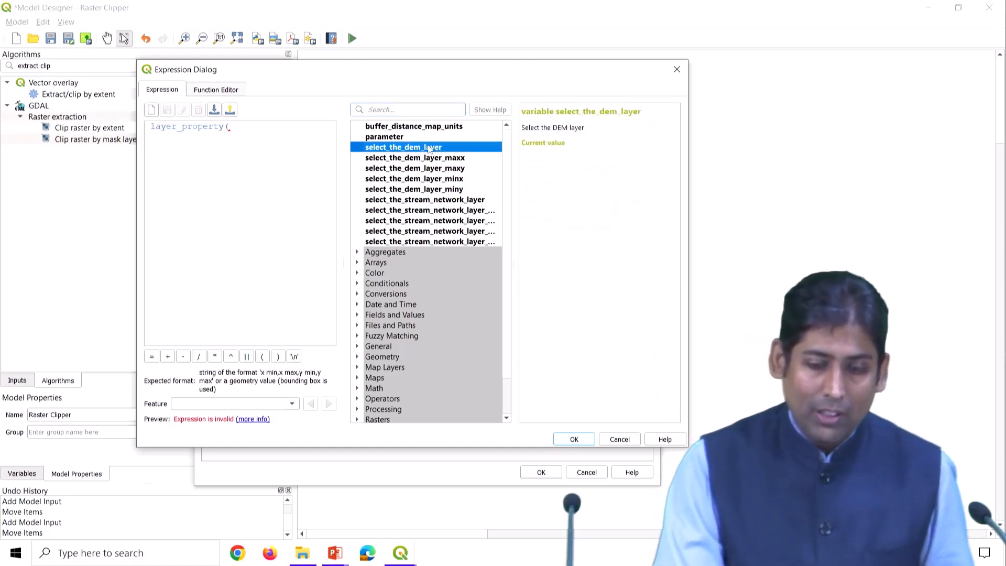
double_click(438, 147)
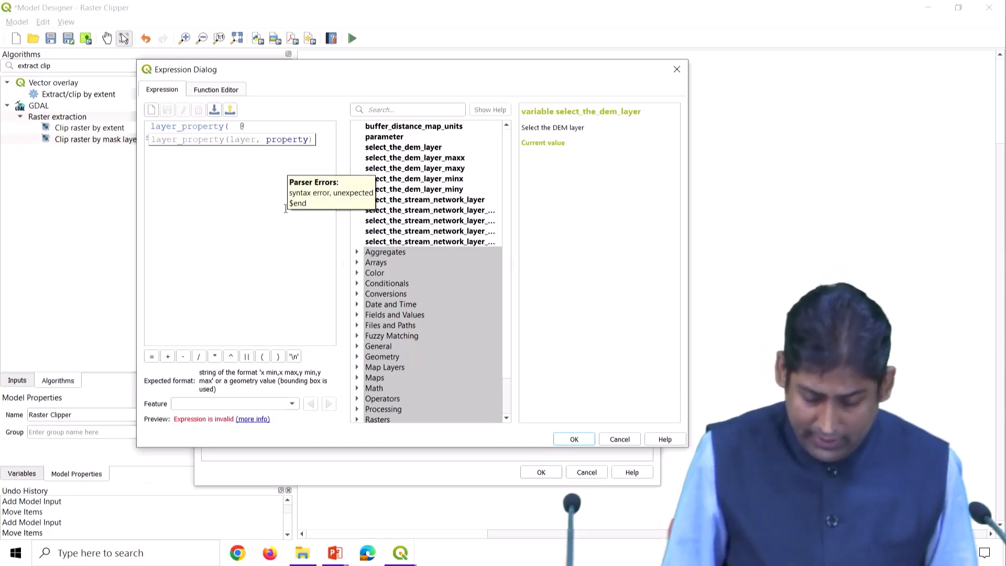
Complete the Extent expression with 'extent' as the property argument and a closing parenthesis, and accept it.
text(, ''))
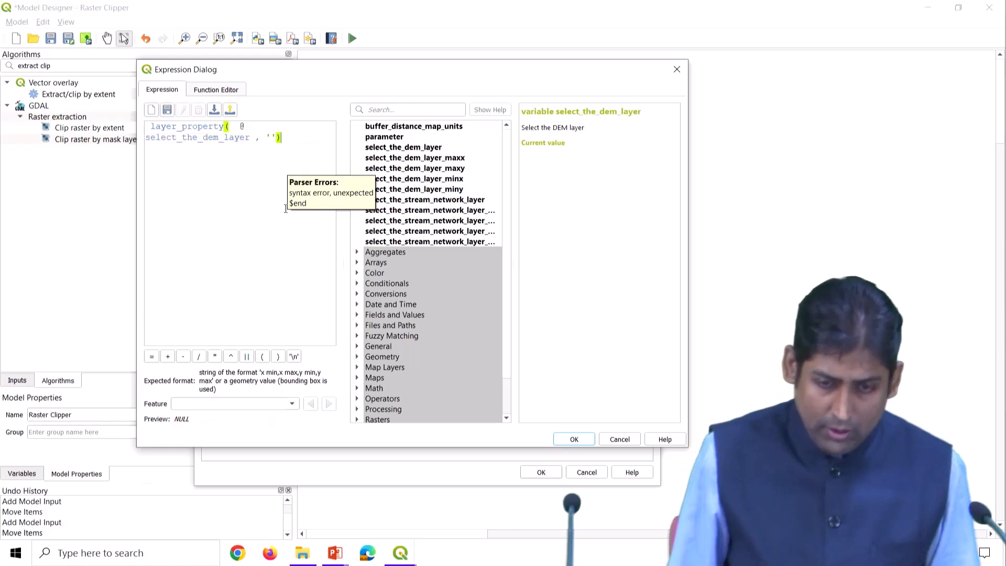
key(Left)
key(Left)
text(extent)
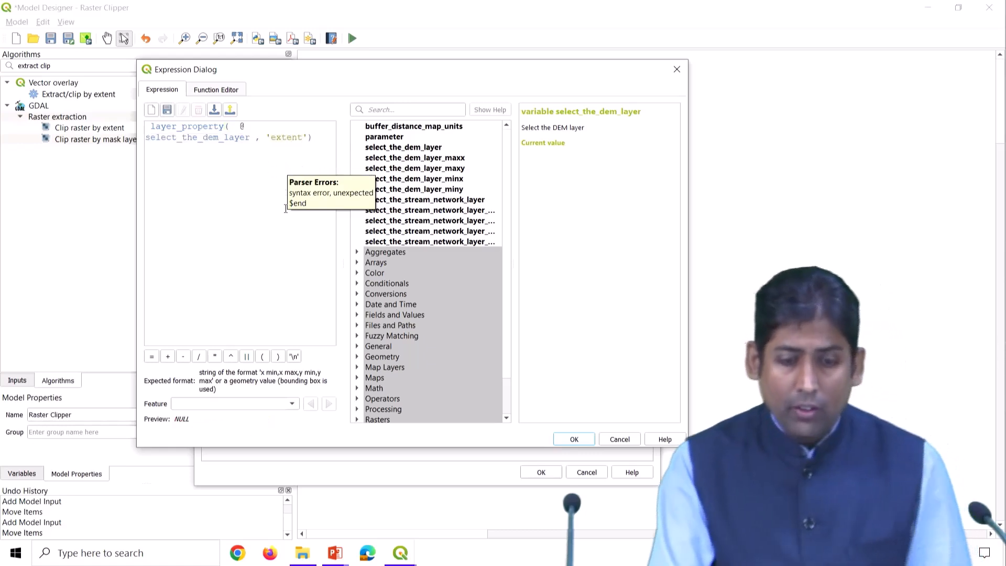
click(320, 160)
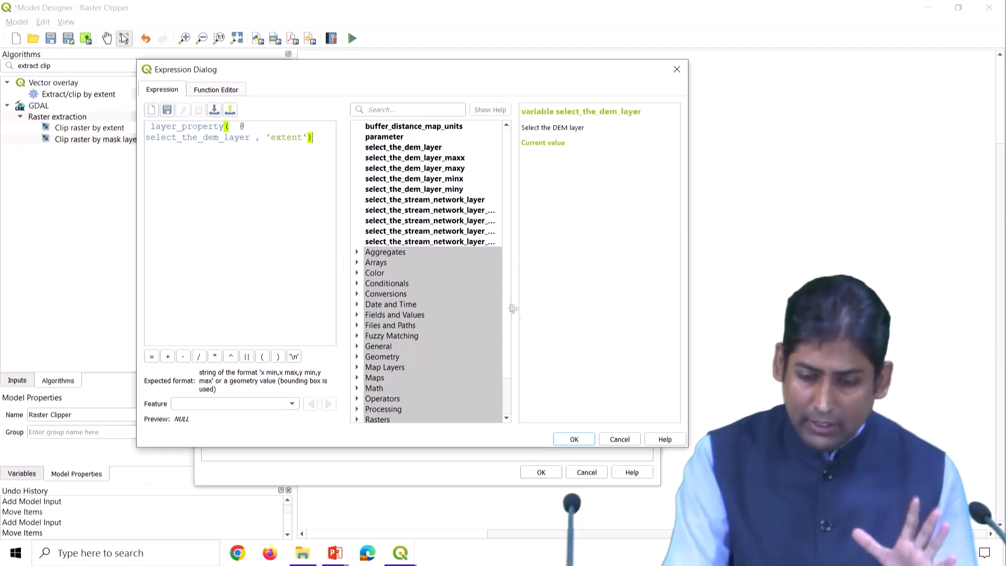
click(574, 440)
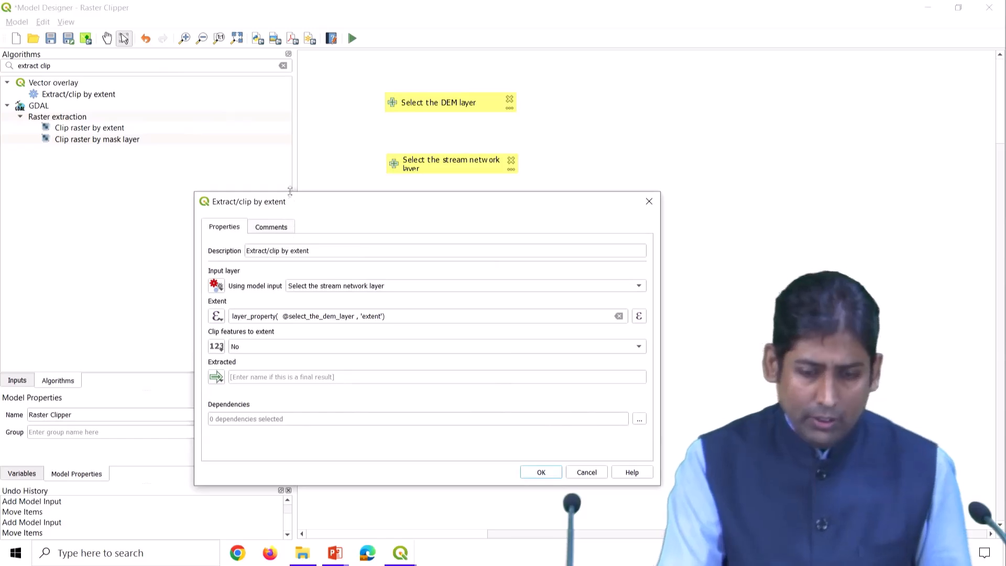
Set Clip features to extent to Yes, leave the Extracted output unnamed, and add the clip algorithm to the model.
drag(294, 204, 301, 130)
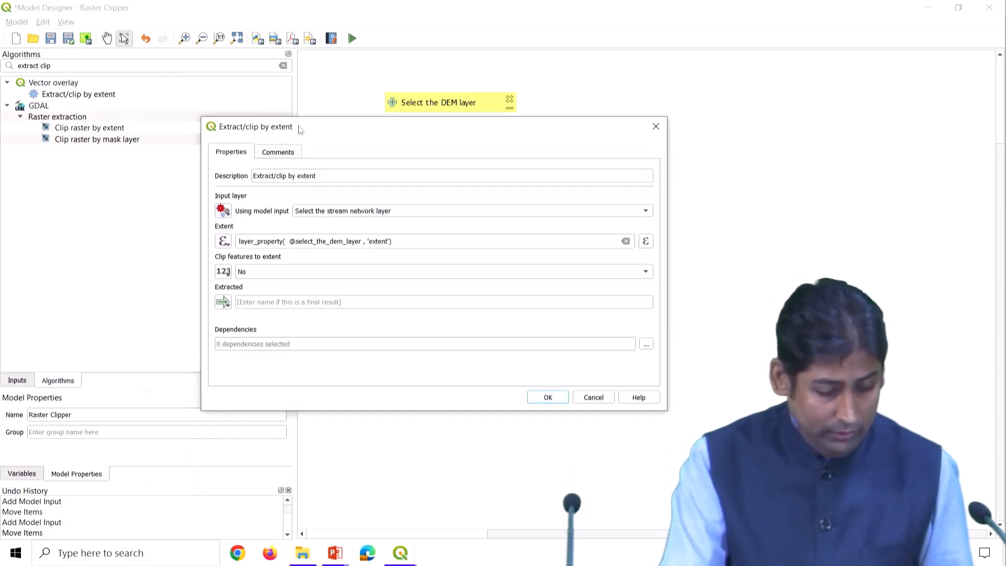
click(287, 274)
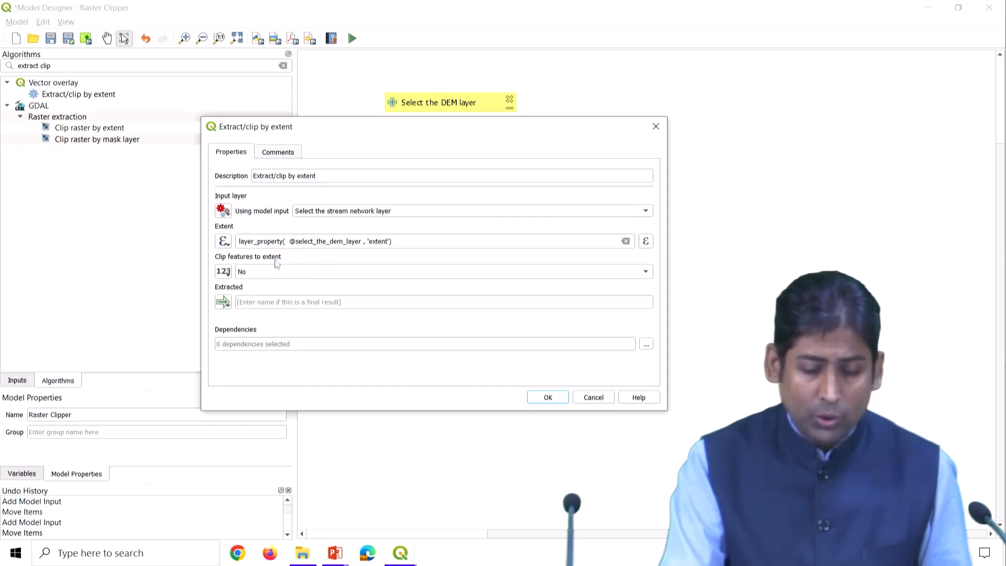
click(278, 273)
click(278, 265)
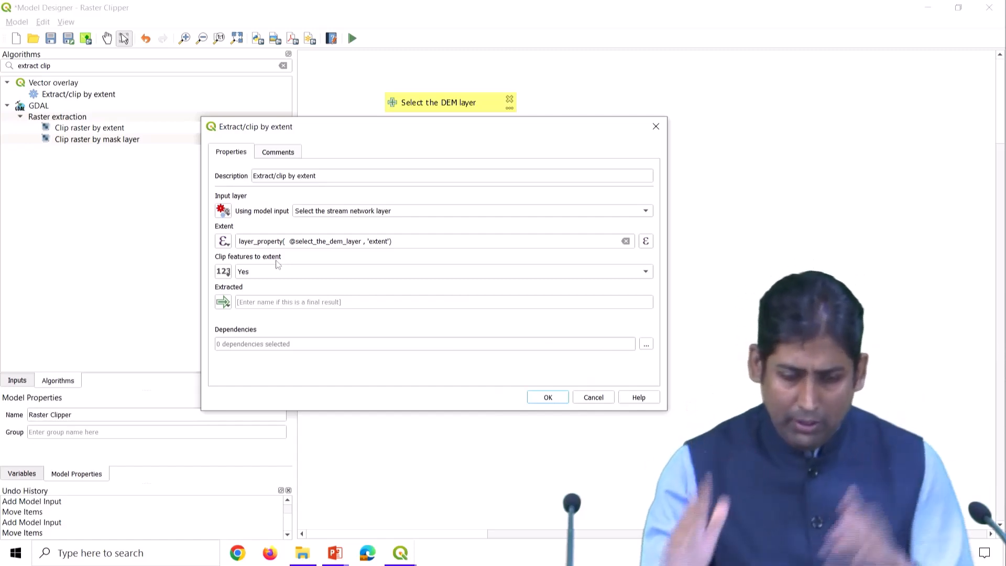
click(256, 276)
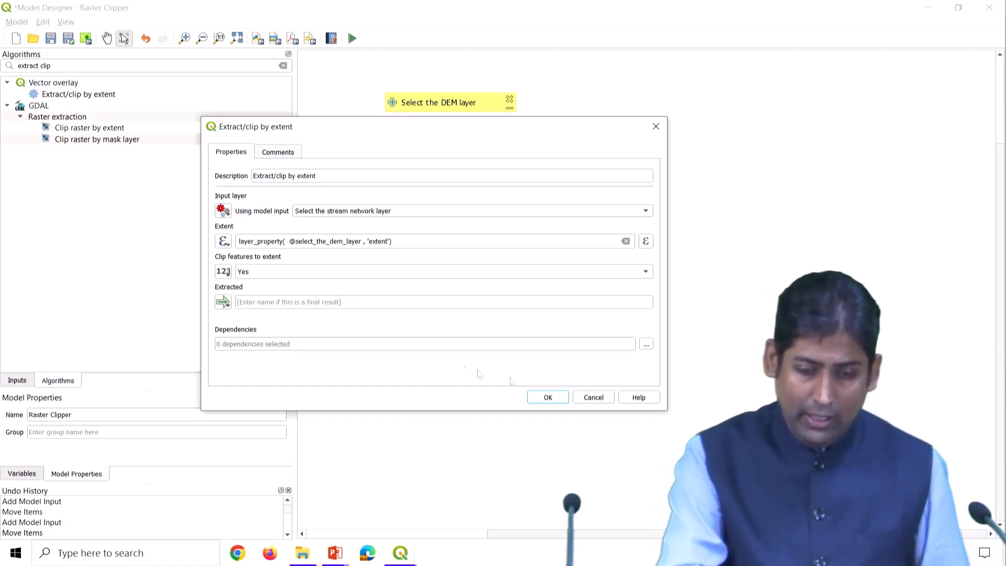
click(291, 301)
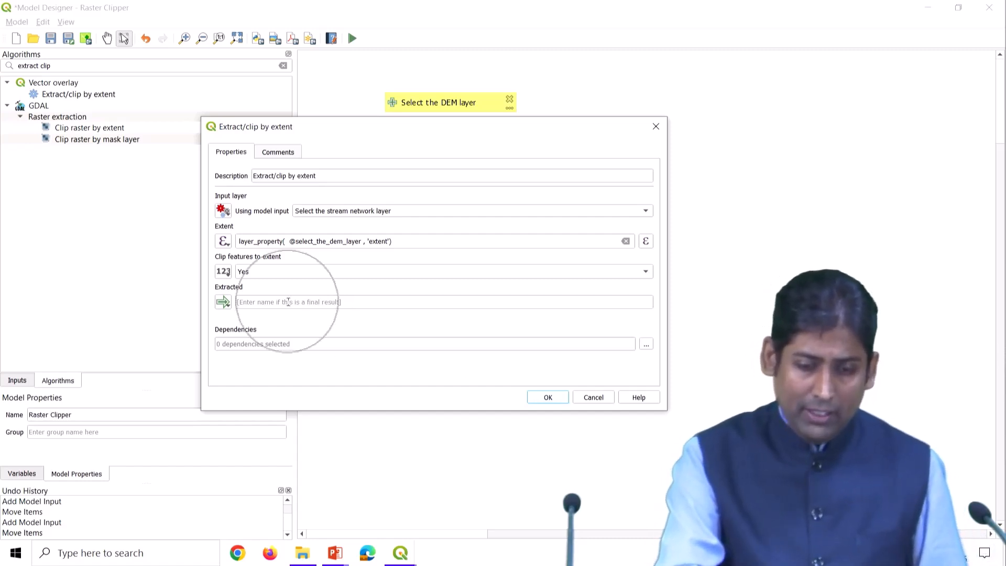
click(547, 398)
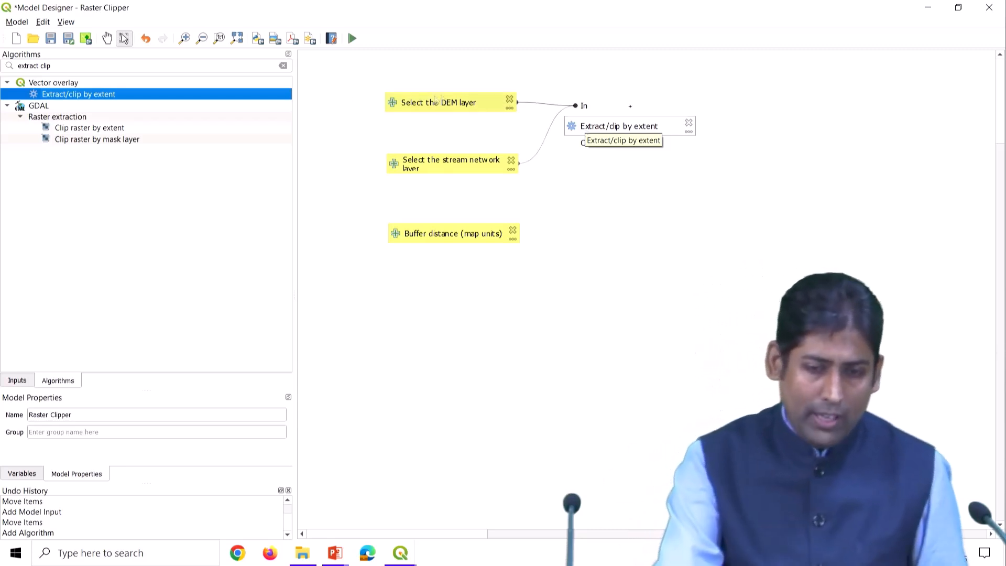
Search the model's algorithms for "buffer" and place the Vector geometry Buffer algorithm on the canvas.
click(283, 66)
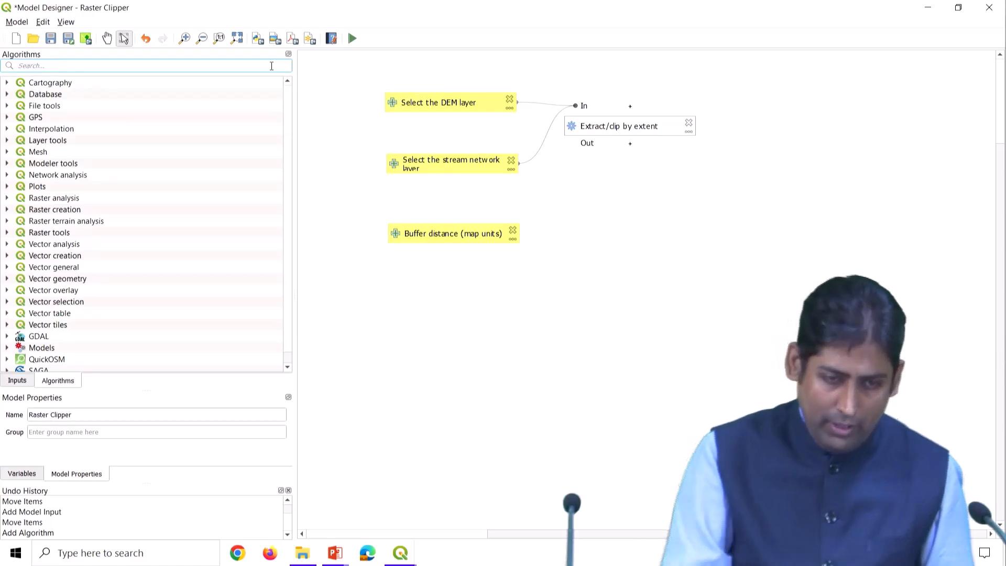
text(buffer)
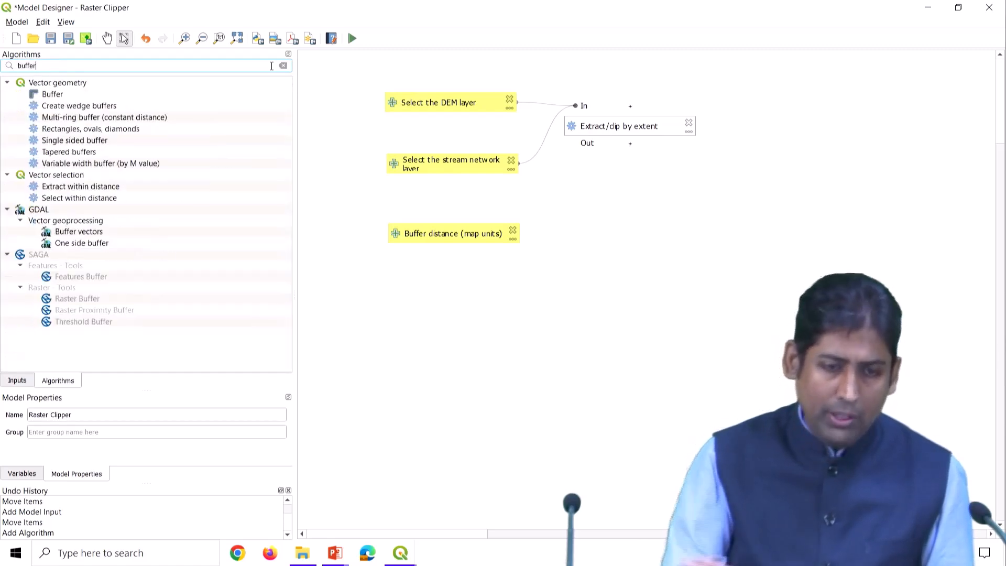
click(61, 69)
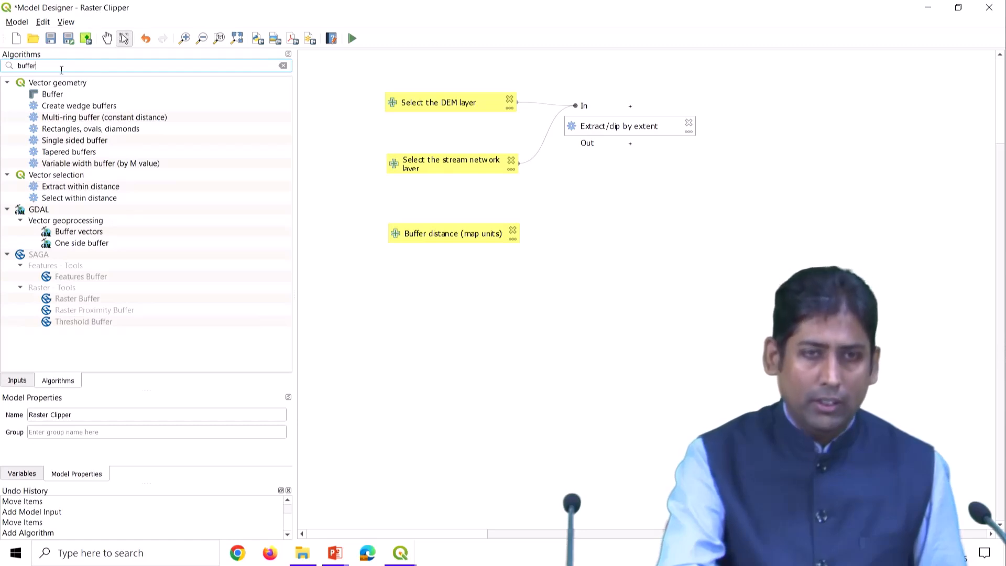
click(56, 95)
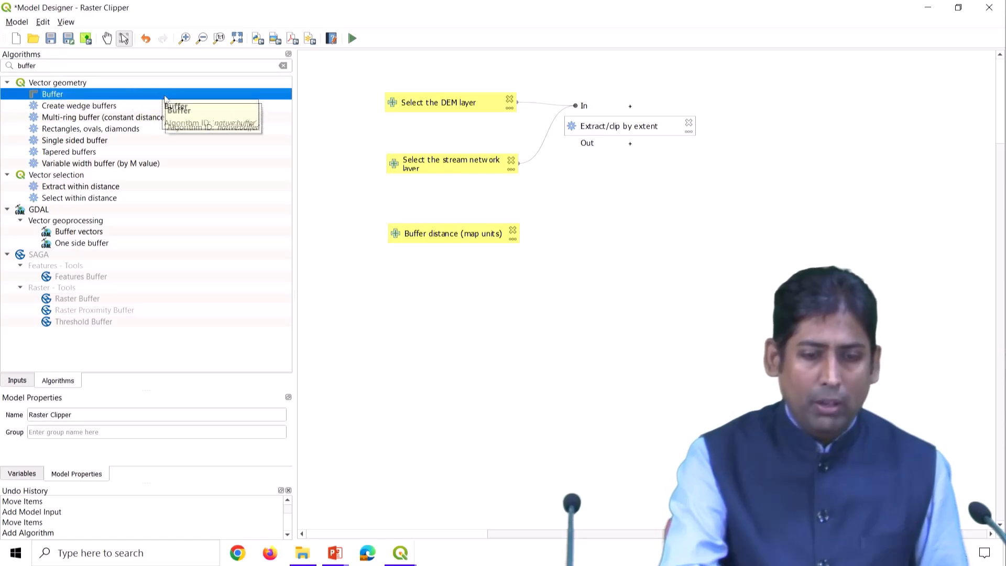
drag(152, 94, 711, 198)
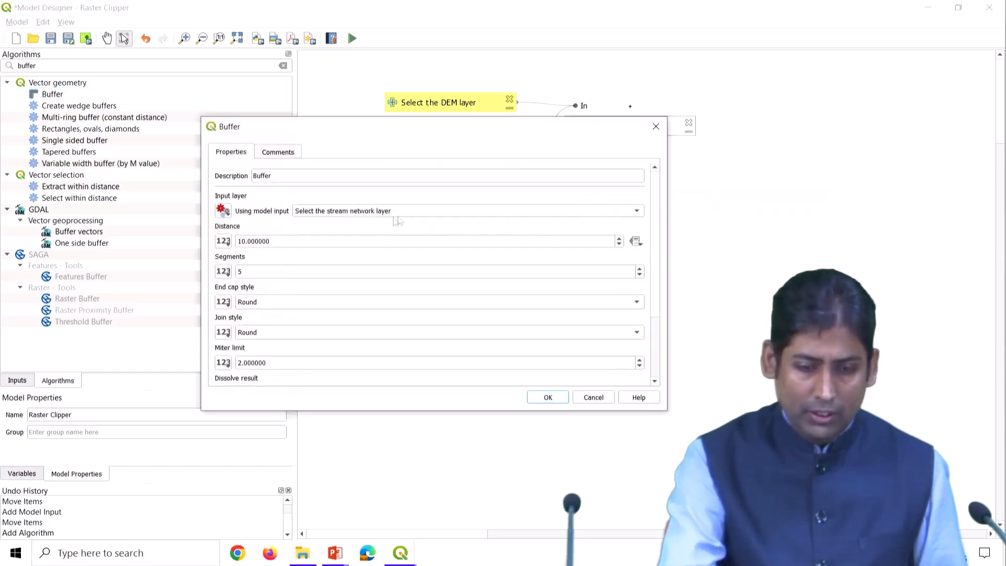
Enlarge the Buffer settings dialog to show all its parameters and move it clear of the layer inputs and clip algorithm.
drag(669, 414, 671, 491)
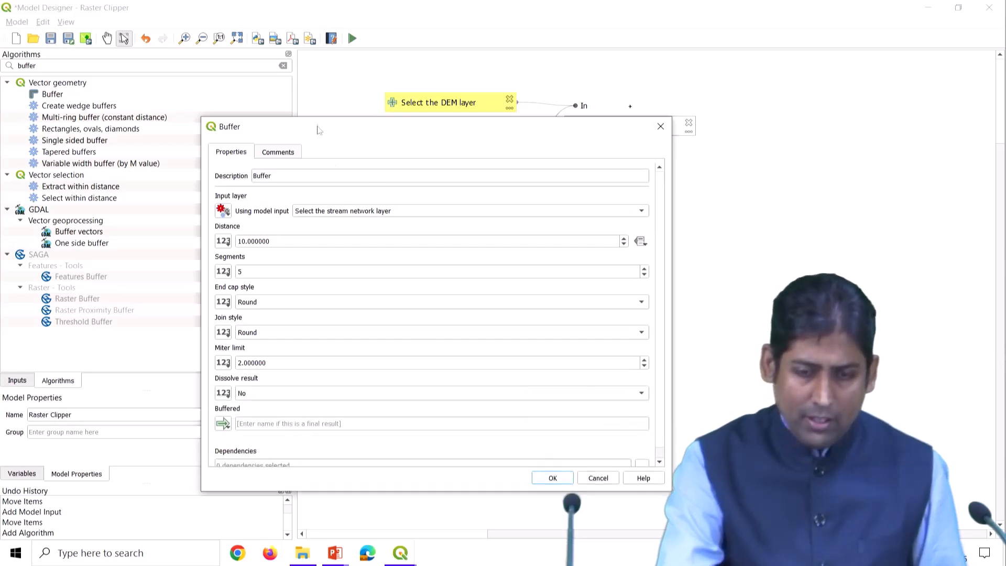
drag(318, 130, 320, 78)
drag(314, 443, 315, 483)
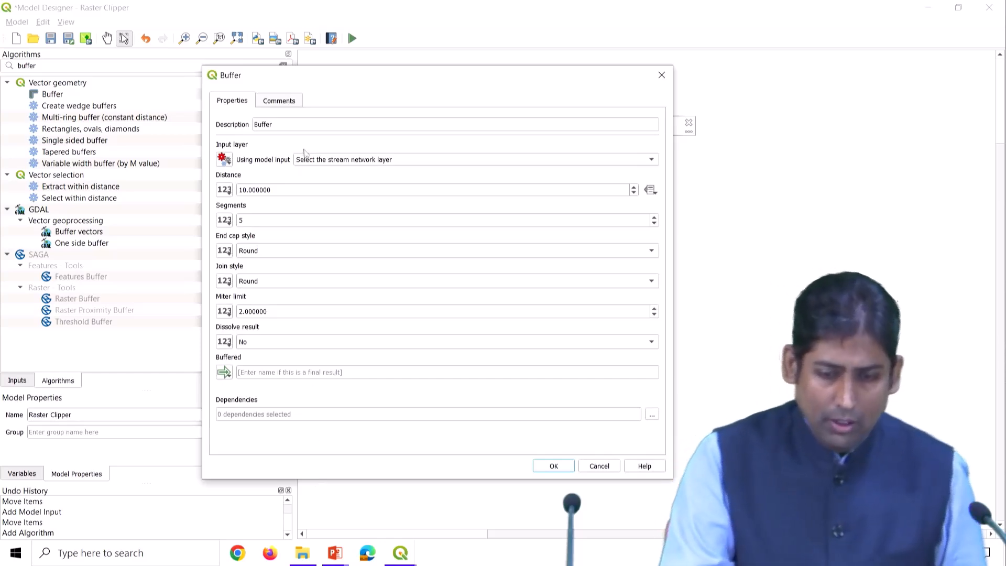
drag(299, 77, 274, 243)
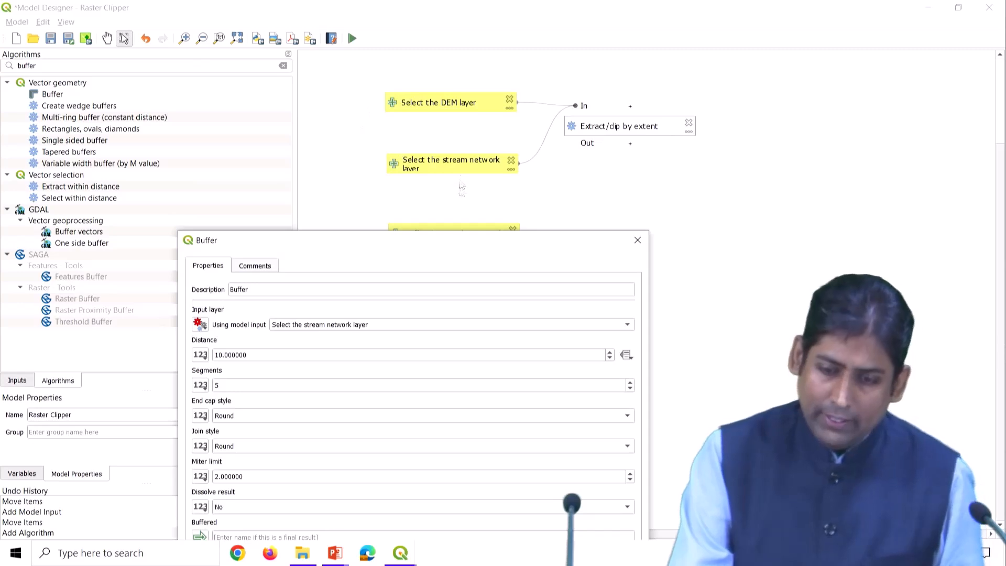
key(ctrl)
key(ctrl)
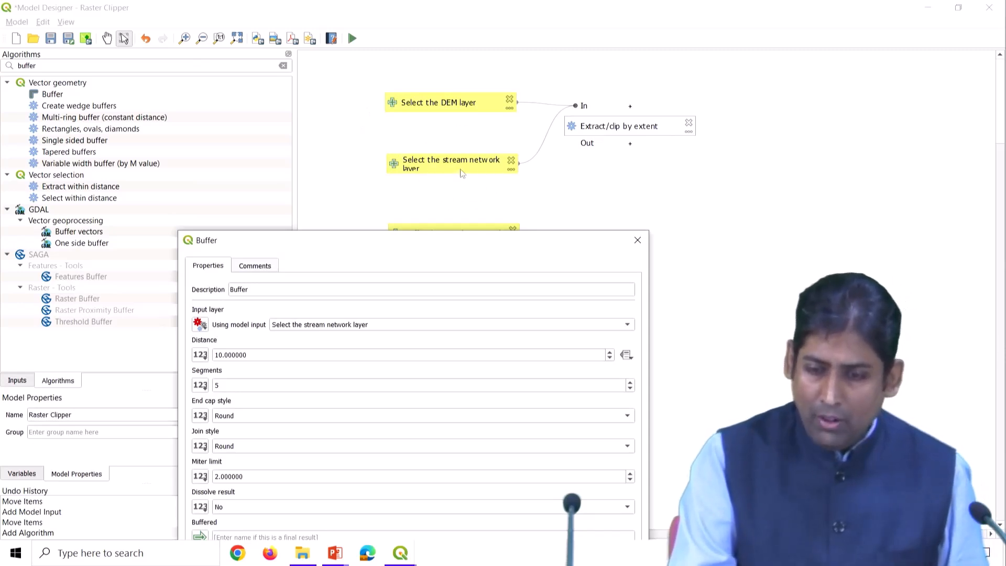
Set the Buffer input layer to the algorithm output "Extracted" from Extract/clip by extent.
key(ctrl)
key(ctrl)
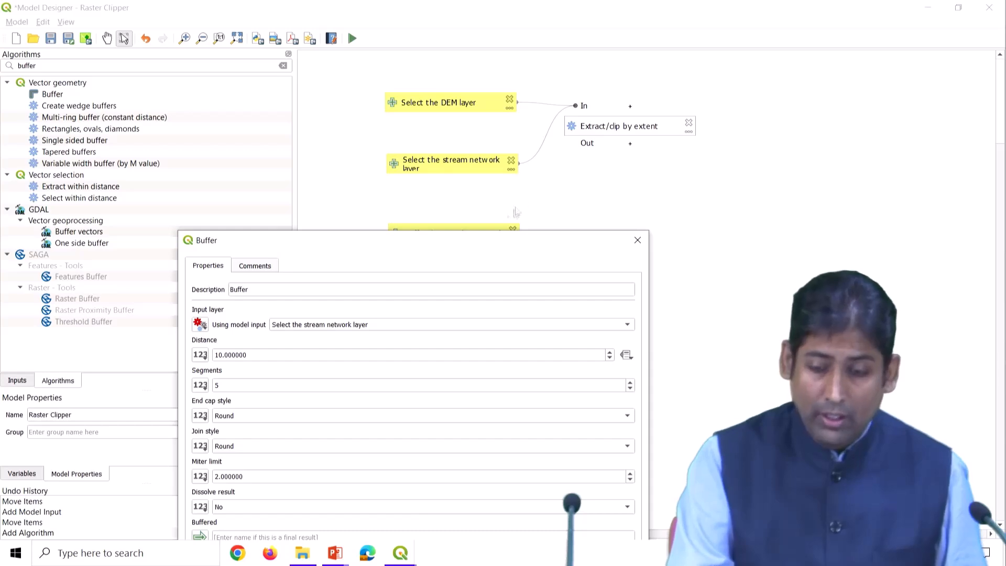
drag(412, 242, 503, 132)
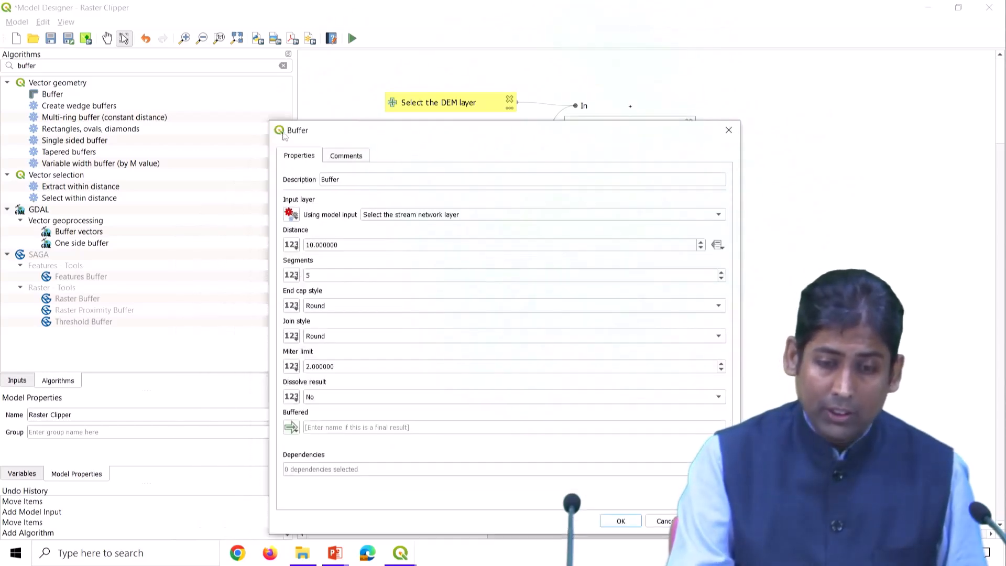
drag(401, 132, 383, 227)
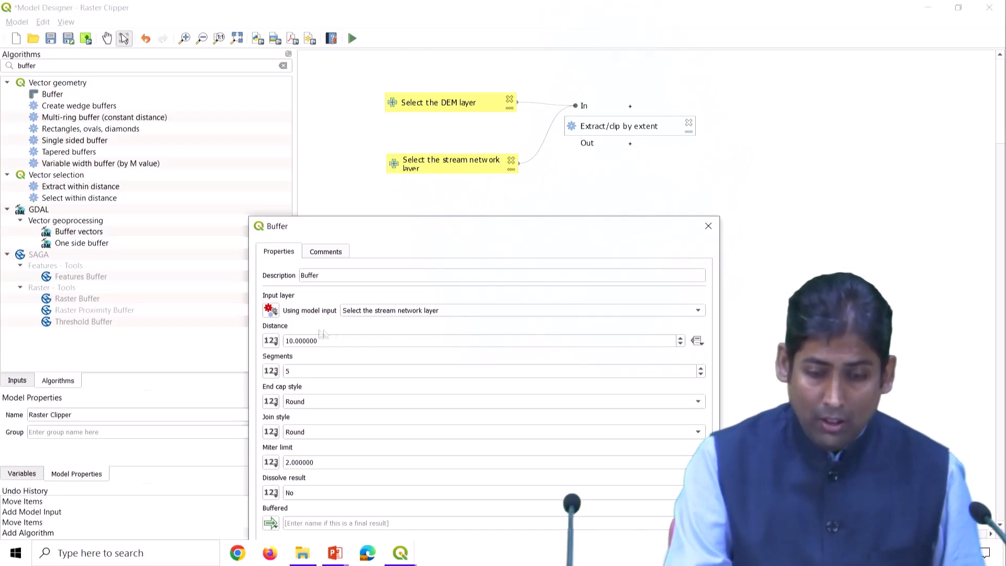
click(272, 311)
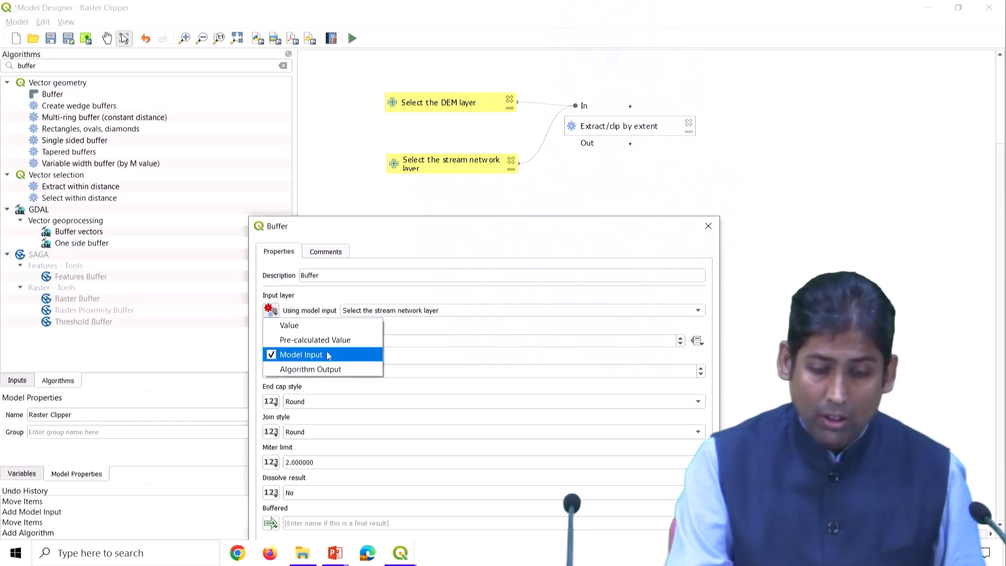
click(302, 300)
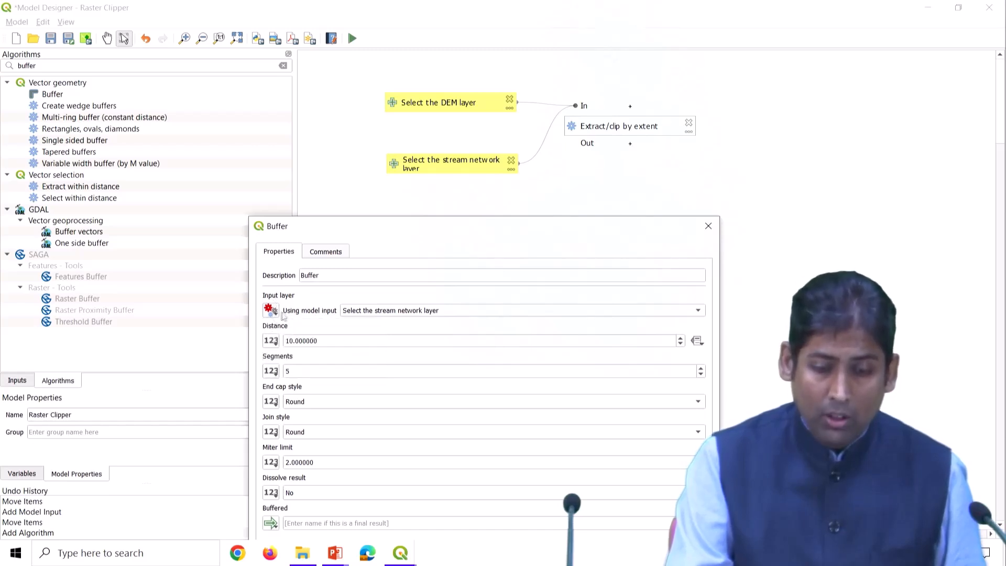
click(271, 312)
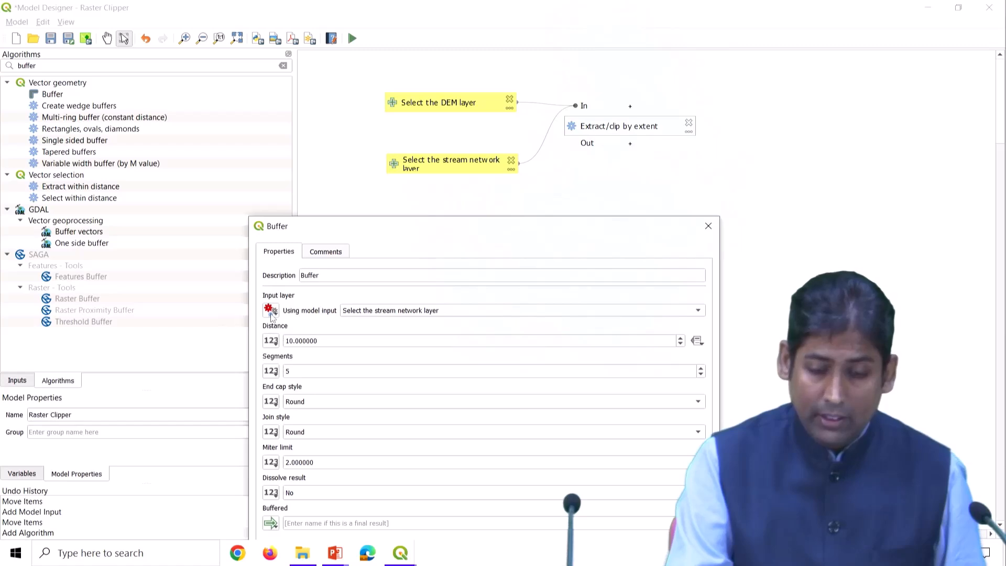
click(270, 315)
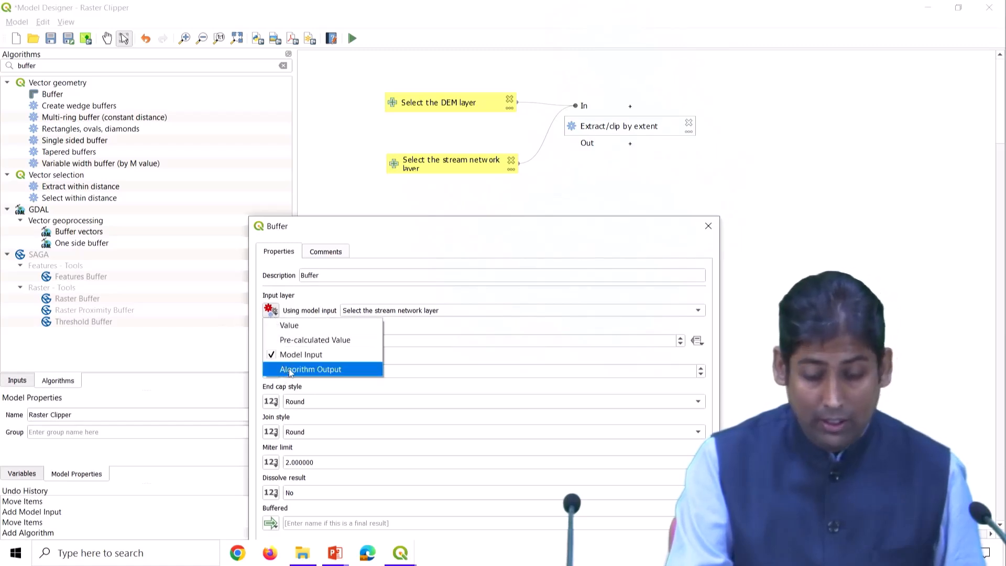
click(326, 368)
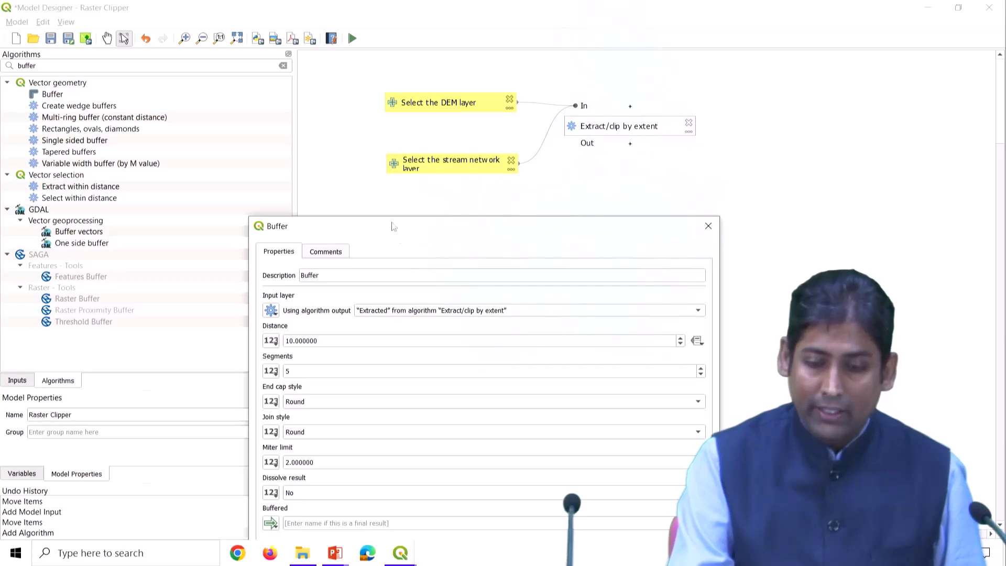
Take the buffer Distance from the model input "Buffer distance (map units)" and set Dissolve result to Yes.
drag(390, 228, 585, 78)
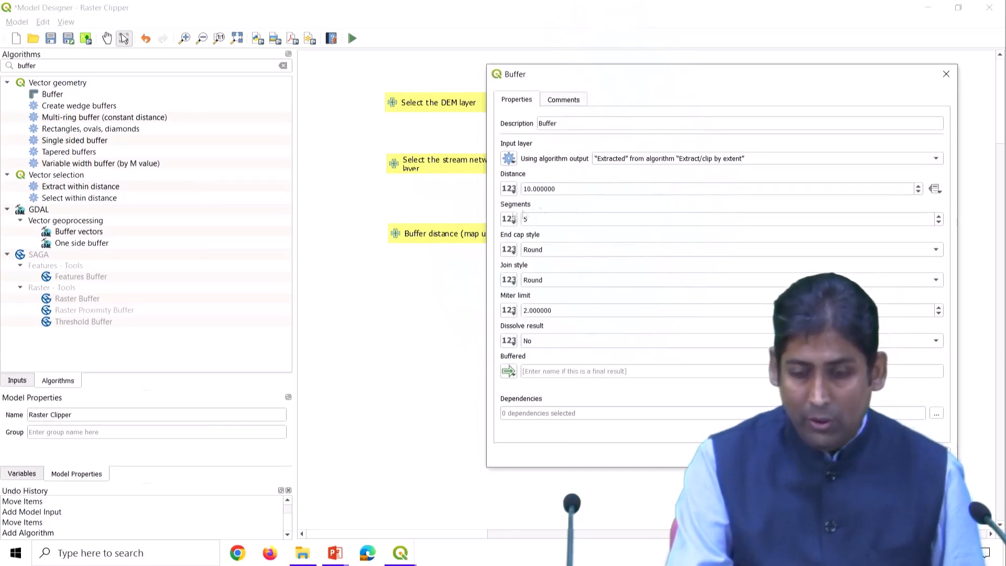
click(508, 188)
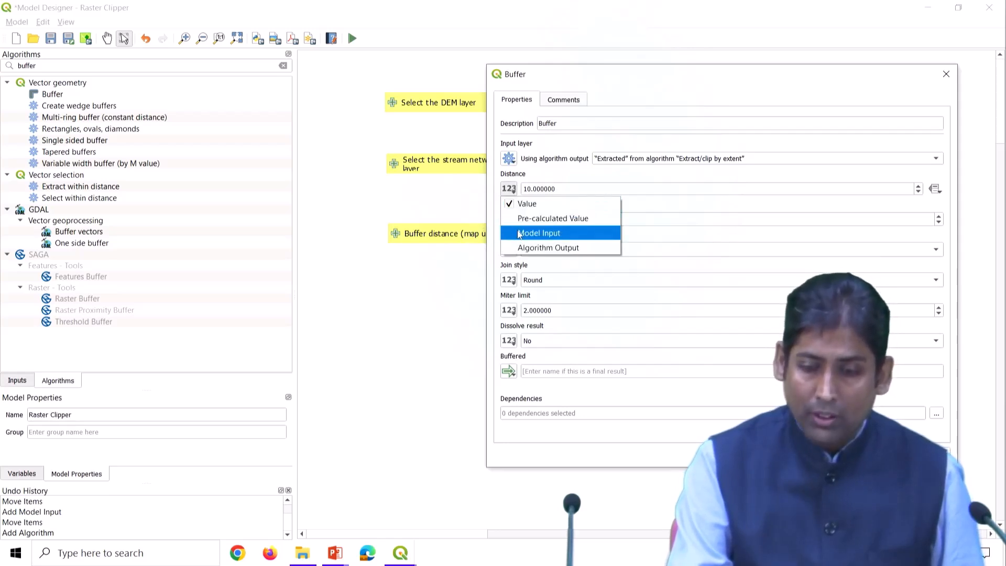
click(570, 233)
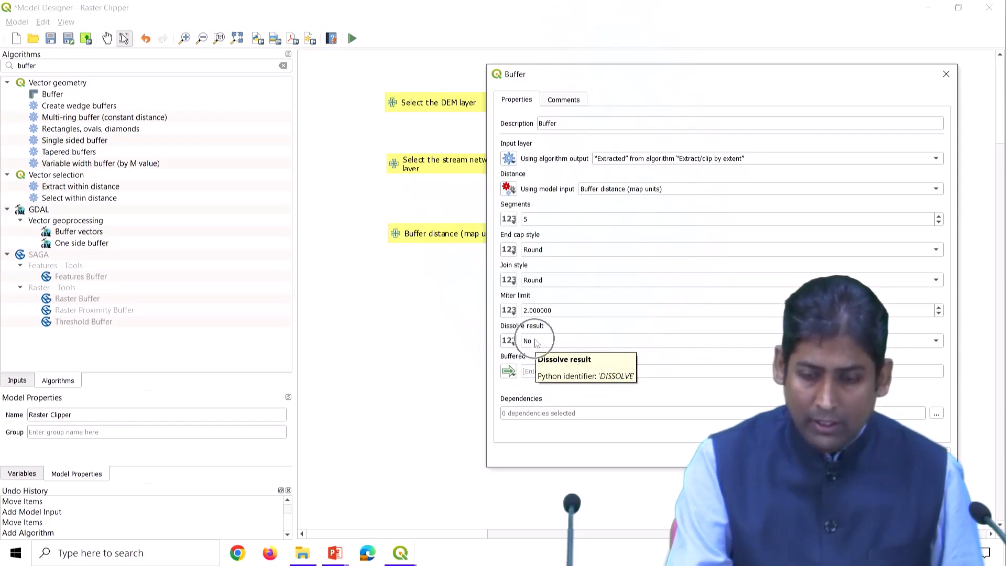
click(536, 342)
click(538, 339)
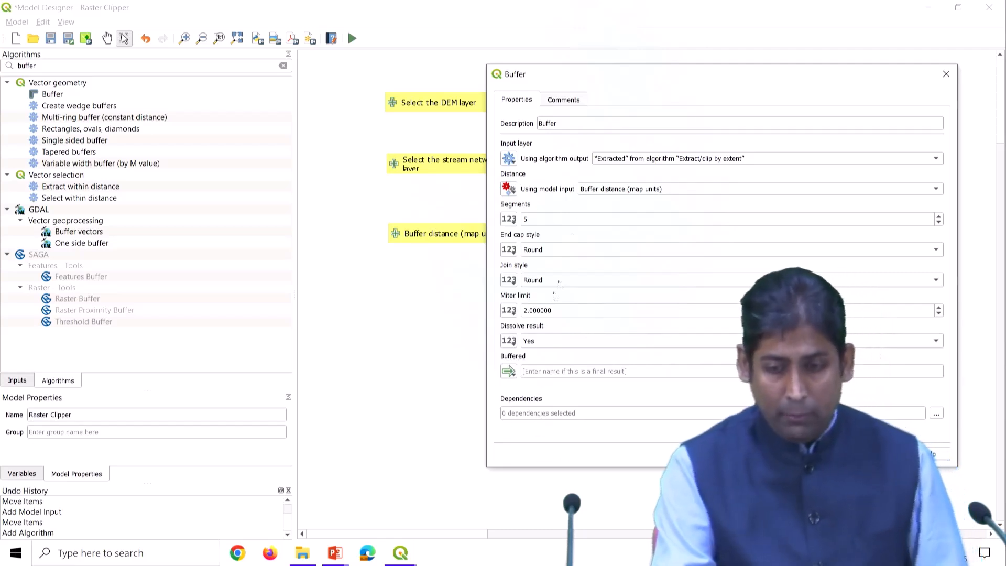
Make the buffer depend on Extract/clip by extent, leave the Buffered output unnamed, and add the algorithm to the model.
drag(697, 80, 820, 76)
drag(606, 284, 710, 283)
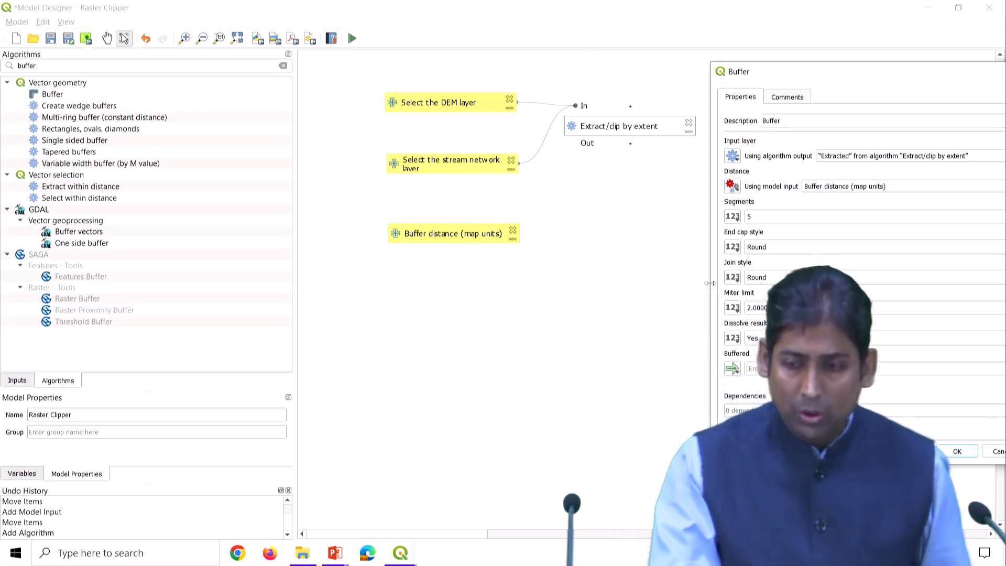
drag(811, 74, 214, 64)
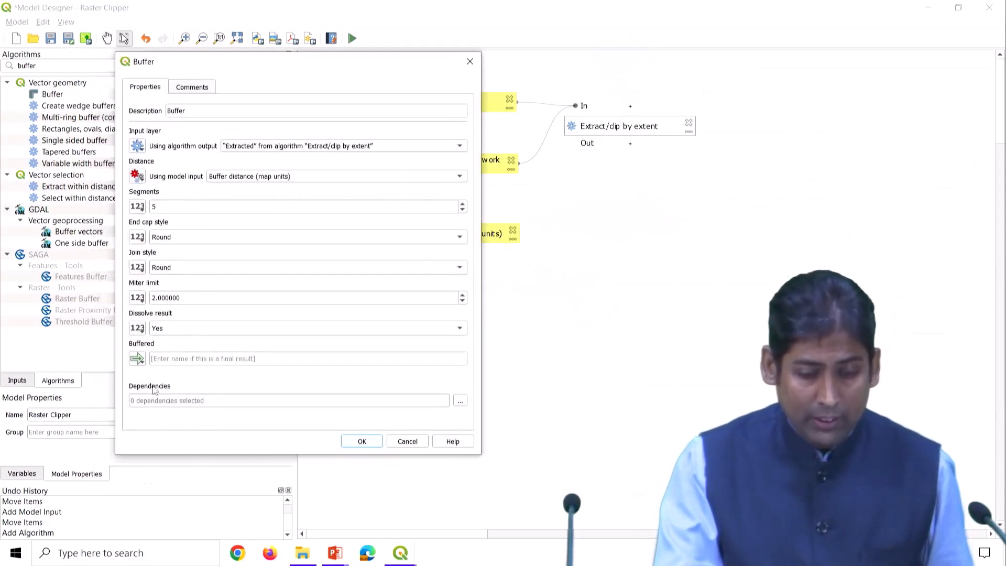
click(460, 401)
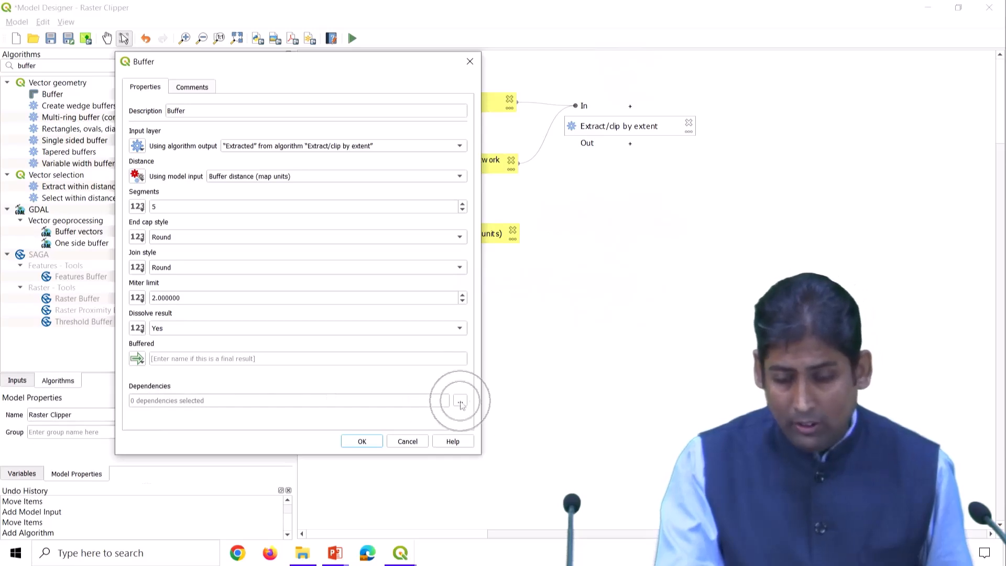
click(460, 402)
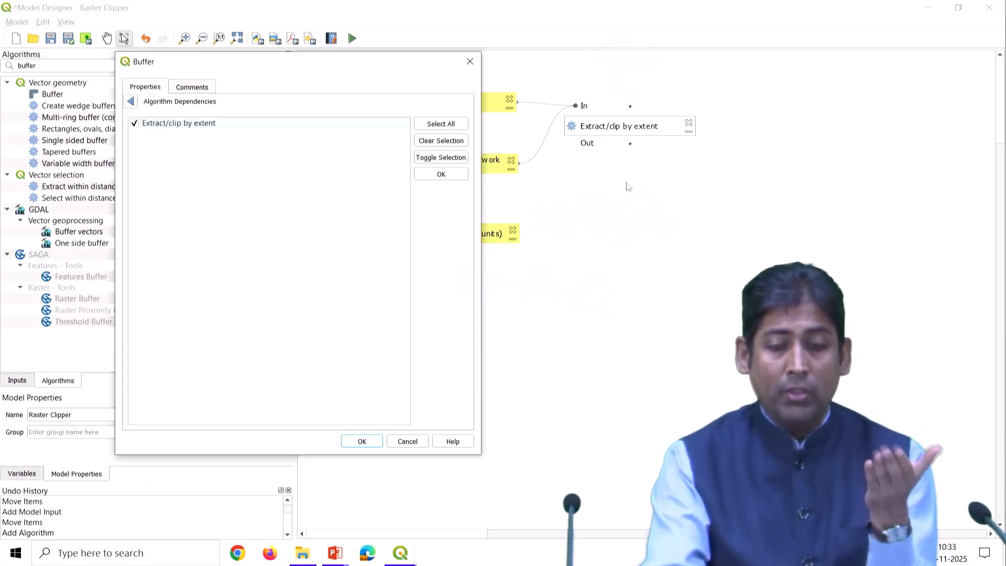
click(426, 175)
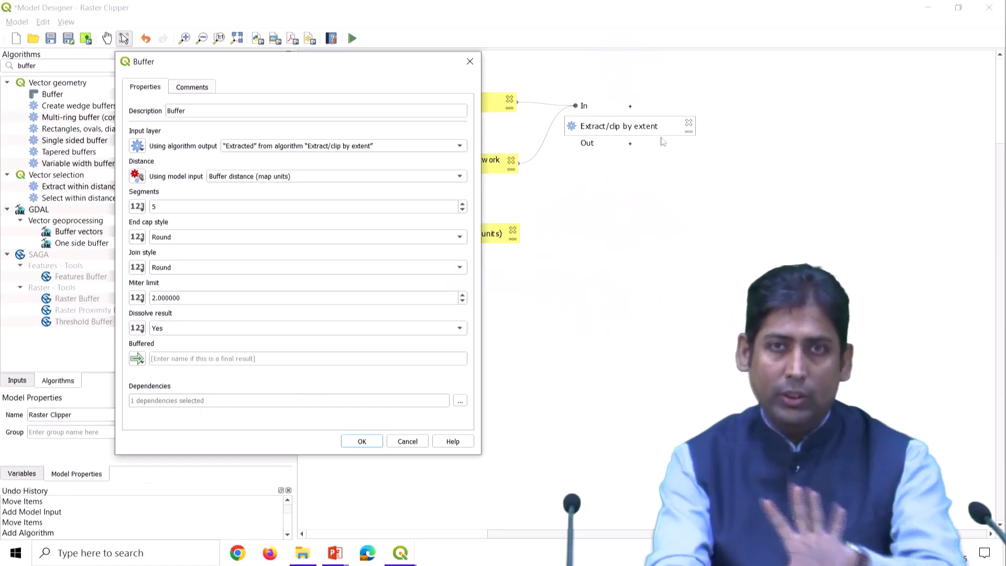
click(362, 441)
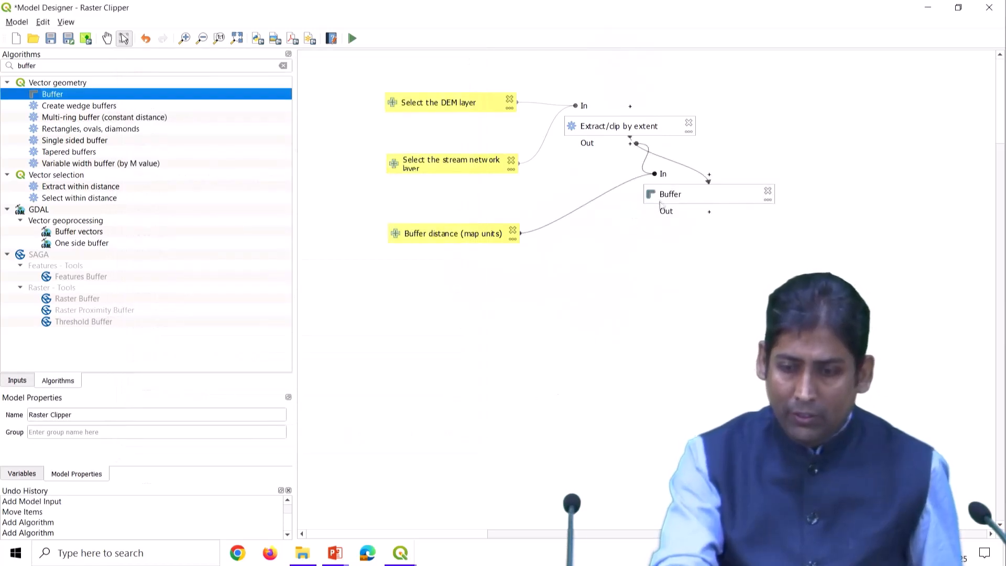
Rearrange the diagram with the stream network and DEM inputs above Extract/clip by extent, and Buffer beneath it beside the Buffer distance input.
drag(668, 193, 621, 231)
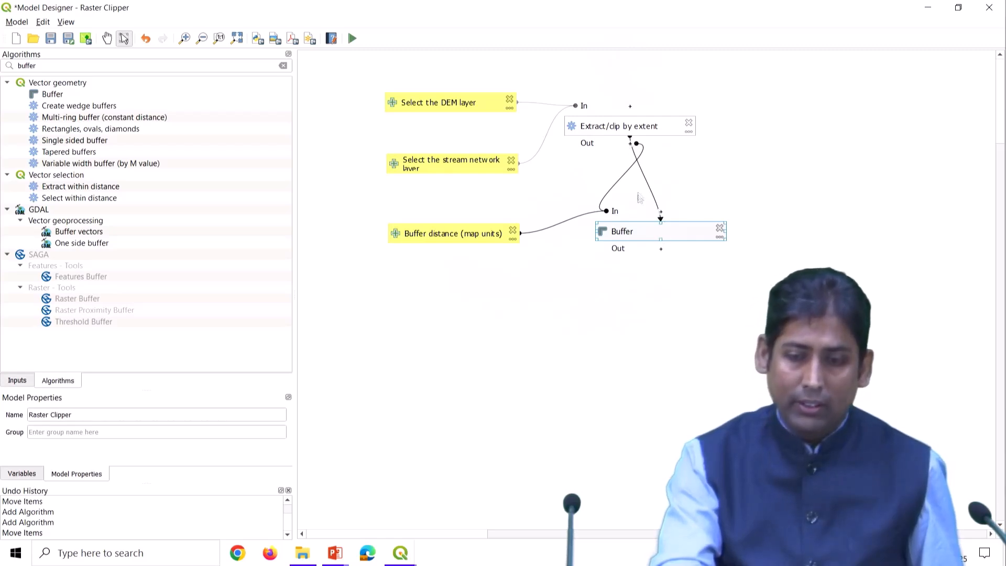
click(632, 130)
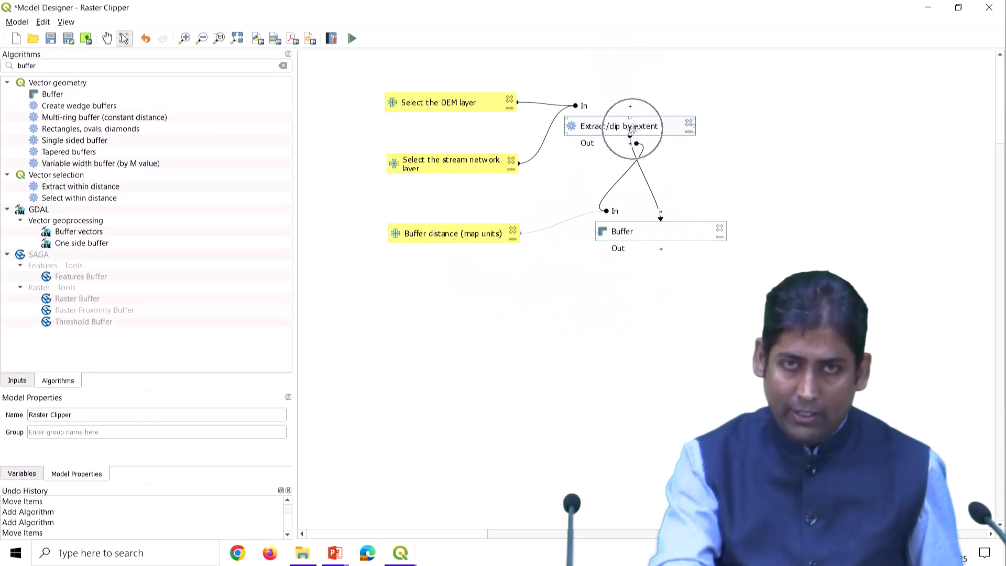
click(637, 231)
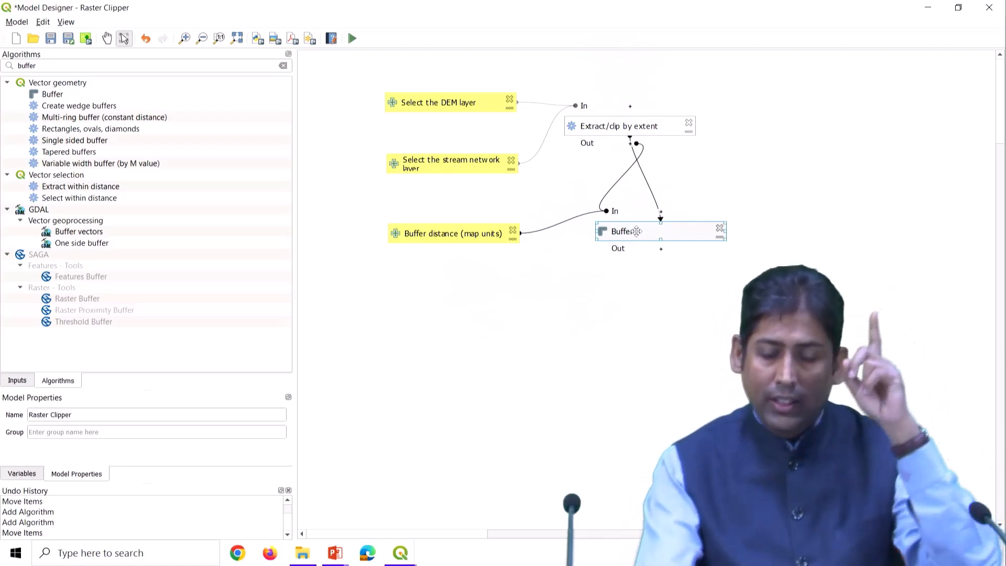
drag(452, 107, 850, 103)
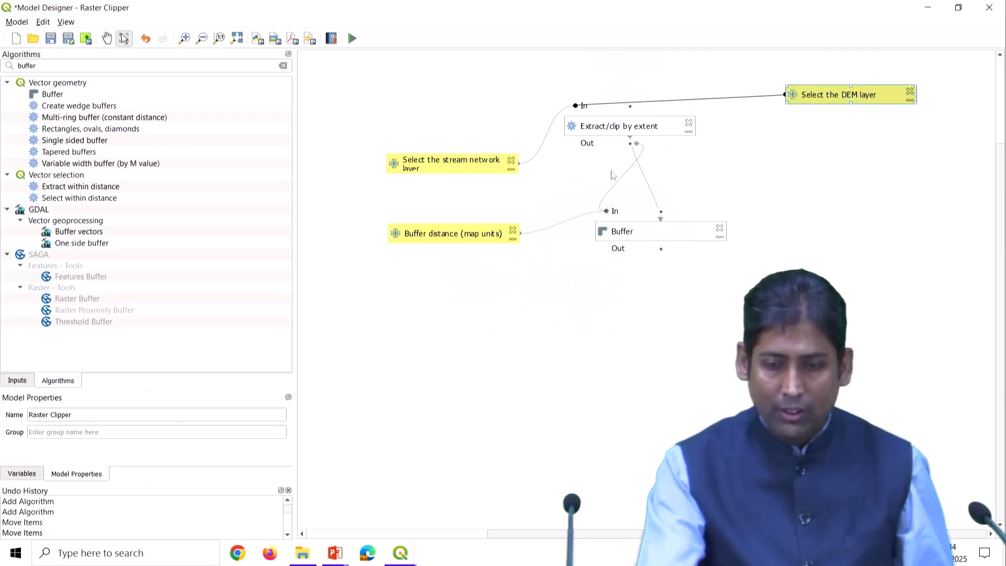
drag(608, 141, 610, 176)
drag(440, 153, 440, 83)
drag(834, 95, 755, 86)
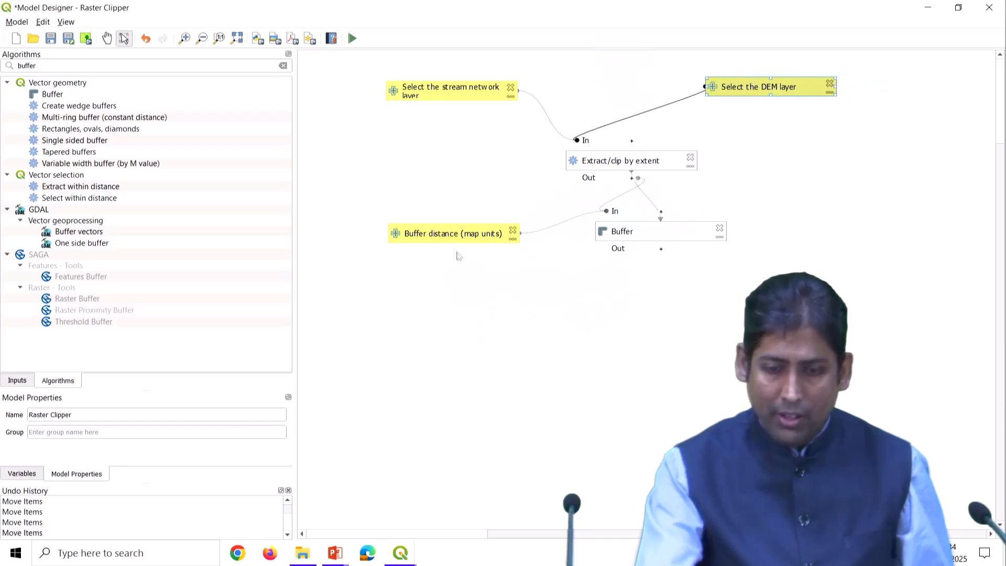
drag(455, 236, 433, 241)
drag(614, 155, 551, 160)
drag(642, 243, 603, 277)
click(618, 356)
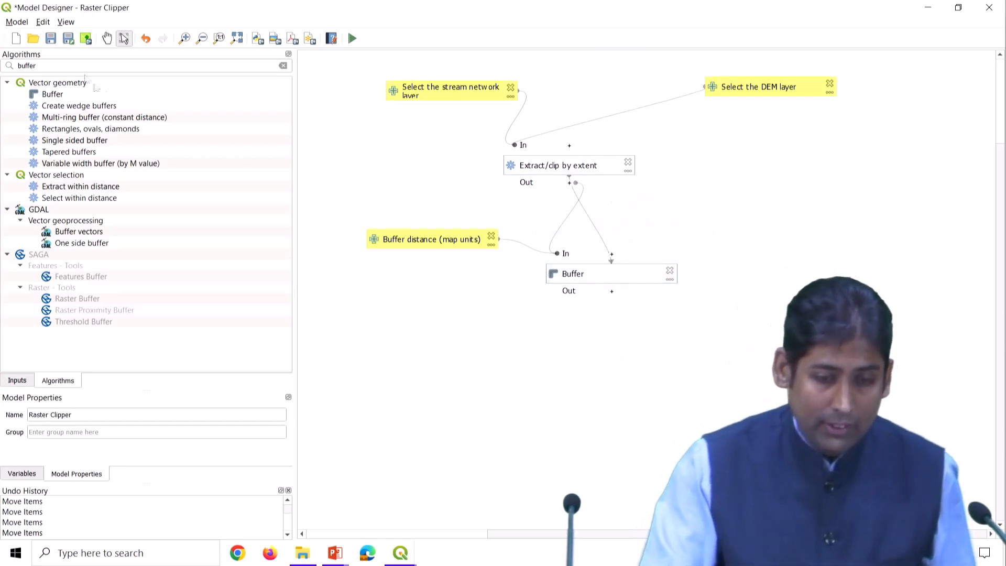
Search the algorithms for "clip raster" and place the GDAL Clip raster by mask layer algorithm on the canvas.
double_click(82, 68)
text(clip rast)
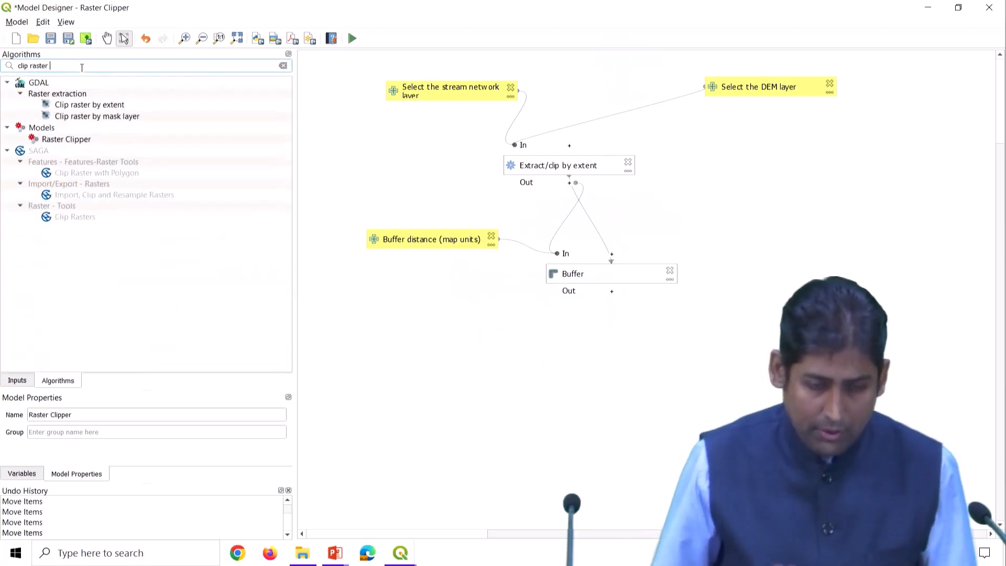
click(94, 117)
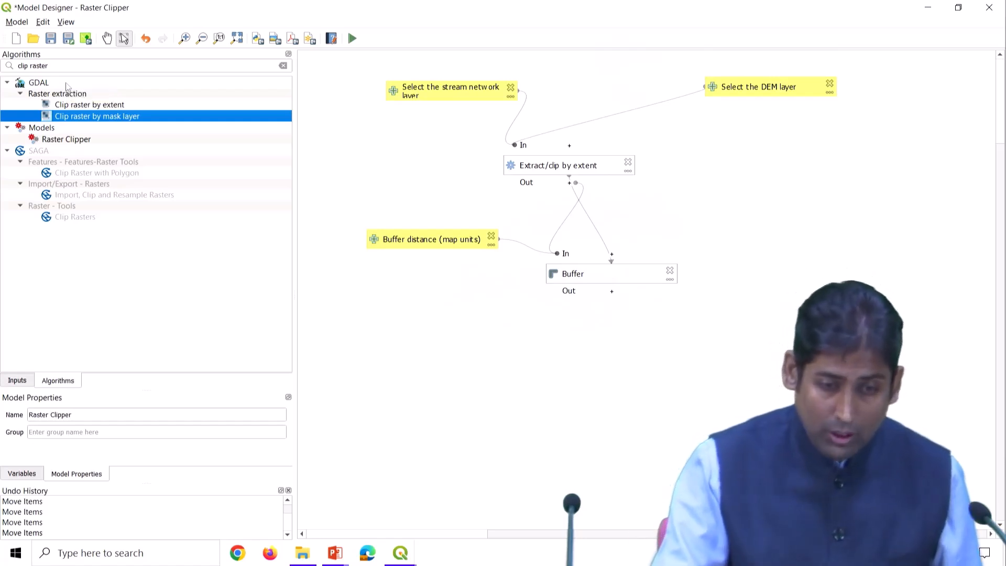
click(66, 85)
click(106, 118)
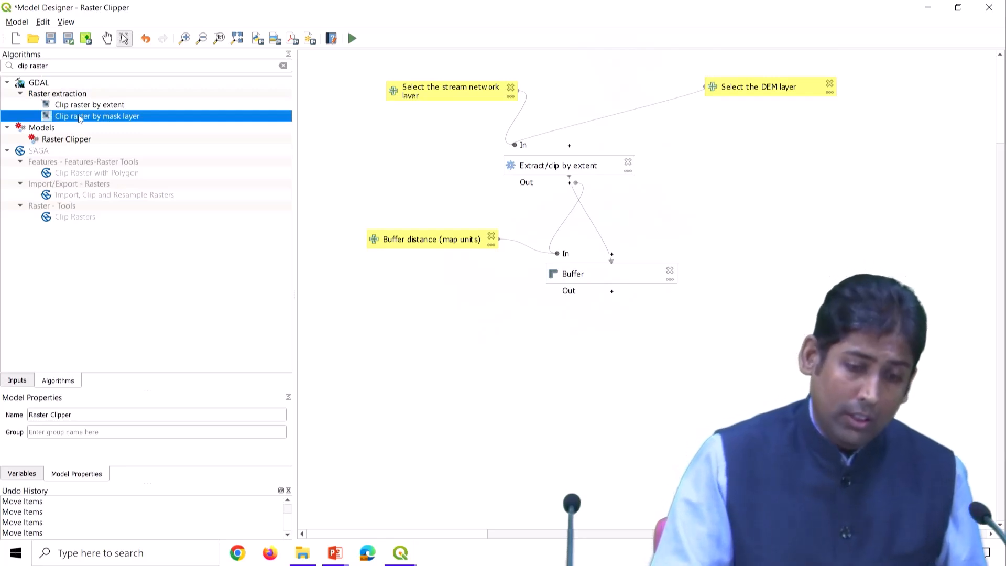
drag(155, 120, 707, 383)
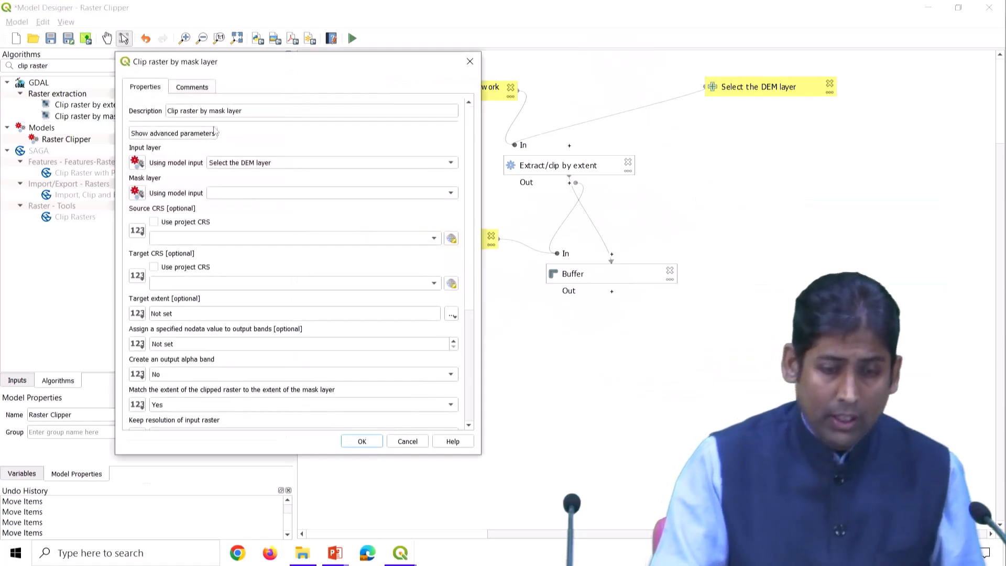
click(139, 163)
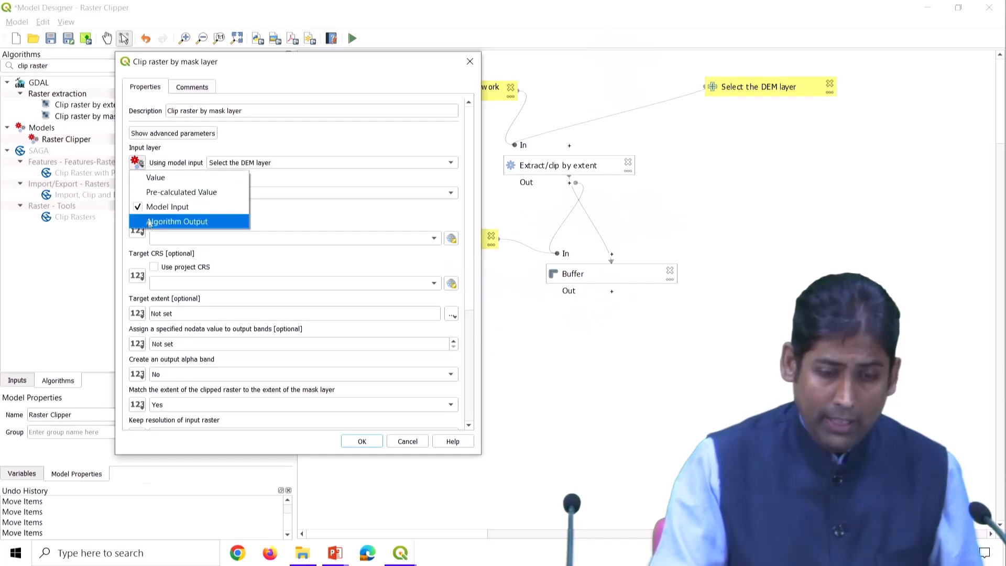
click(150, 222)
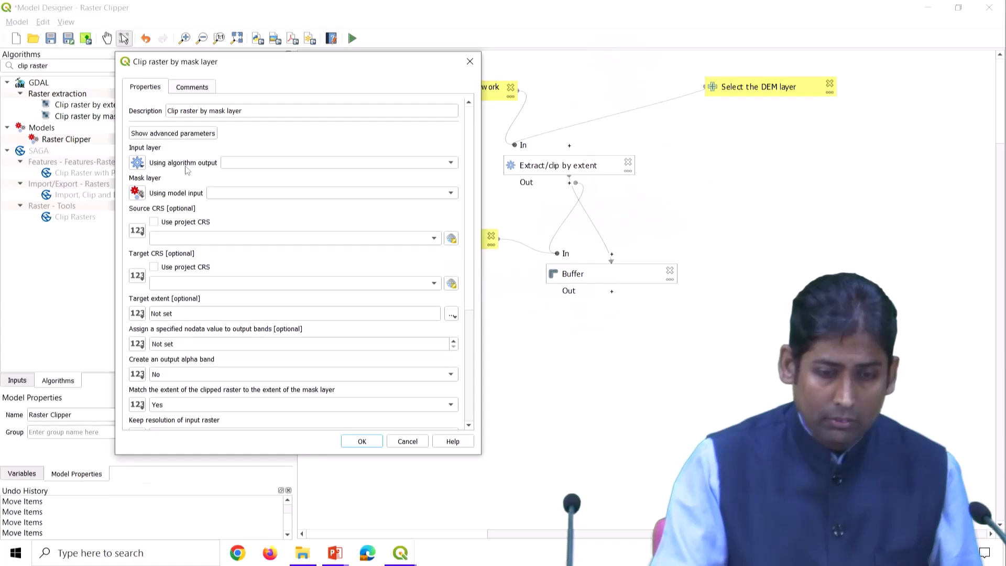
click(138, 165)
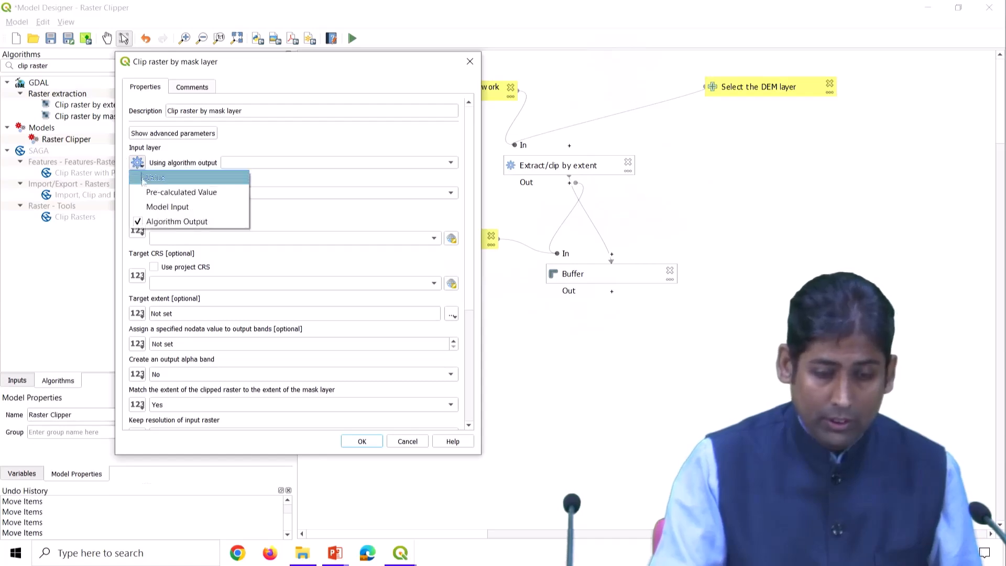
click(152, 205)
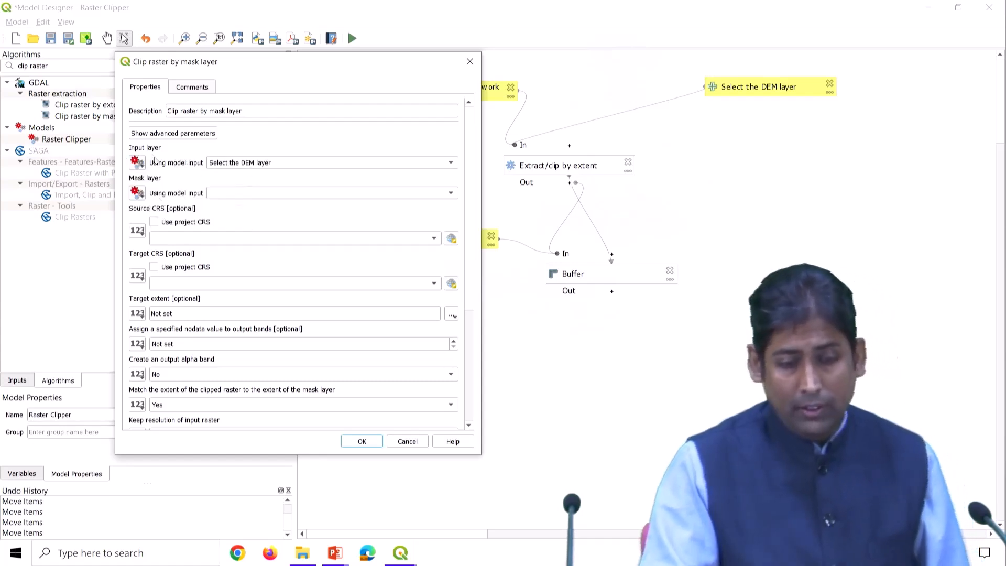
Use the model input "Select the DEM layer" as the Input layer and the "Buffered" output of algorithm "Buffer" as the Mask layer.
click(138, 162)
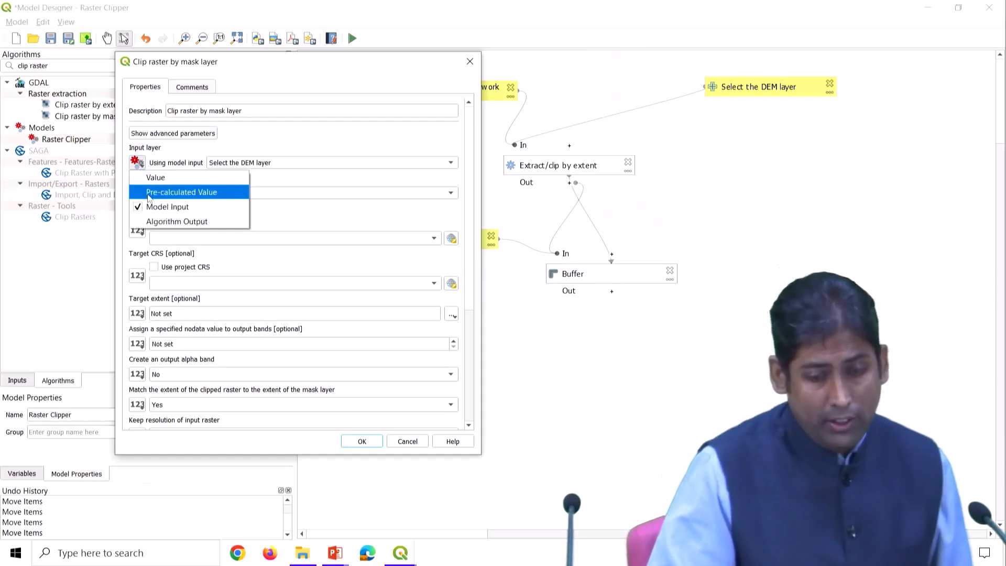
click(236, 165)
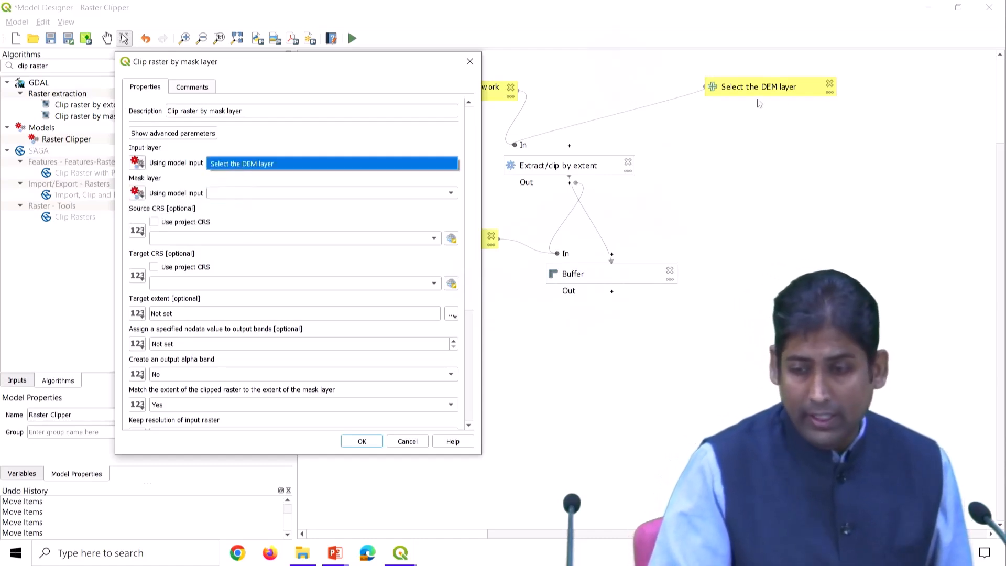
click(136, 193)
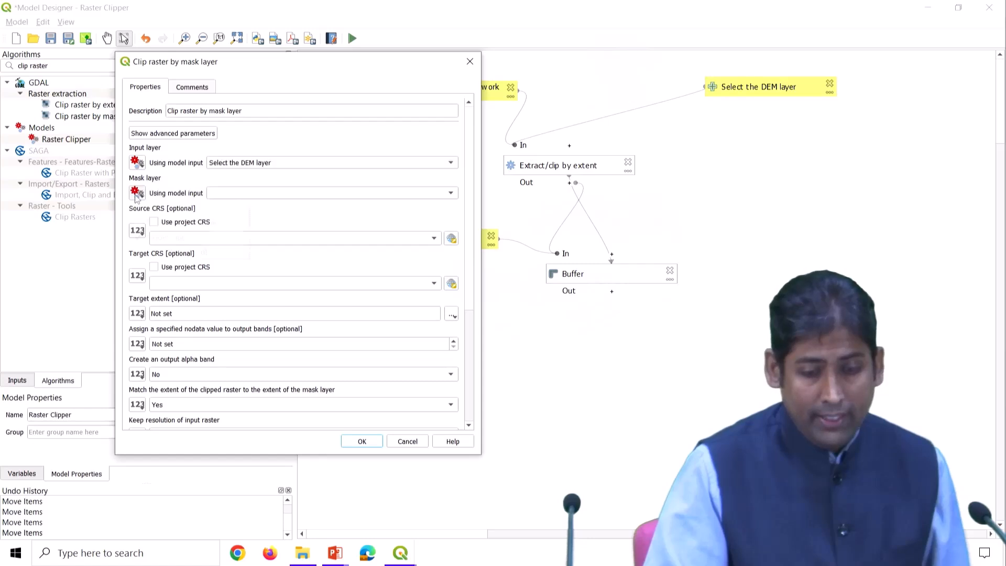
click(176, 252)
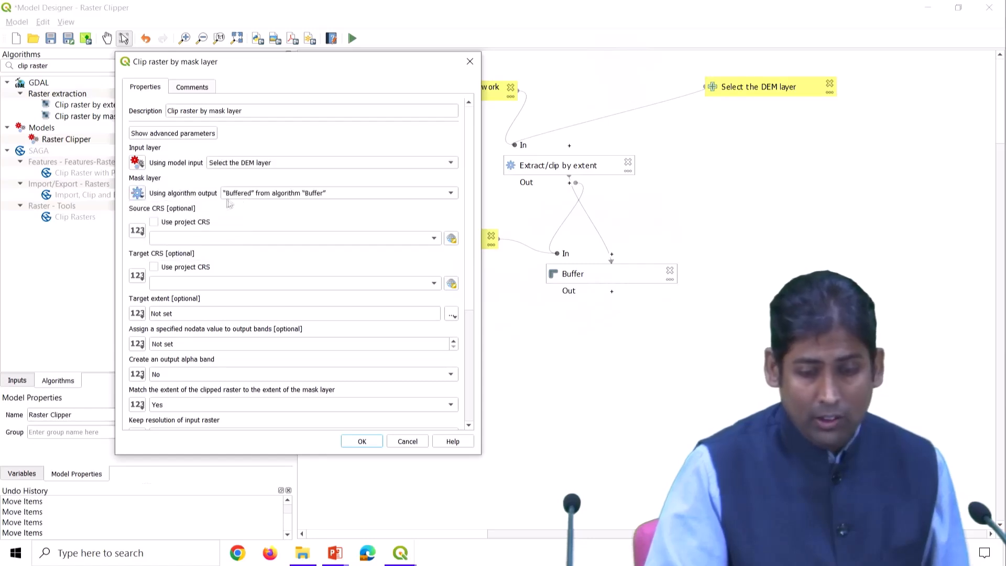
key(ctrl)
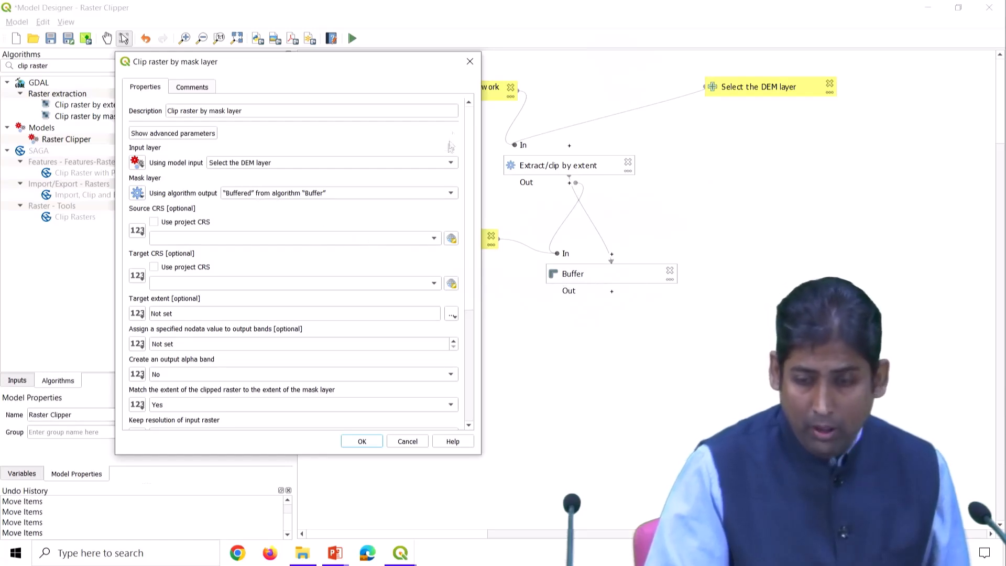
Set Keep resolution of input raster to Yes for Clip raster by mask layer.
drag(470, 120, 470, 246)
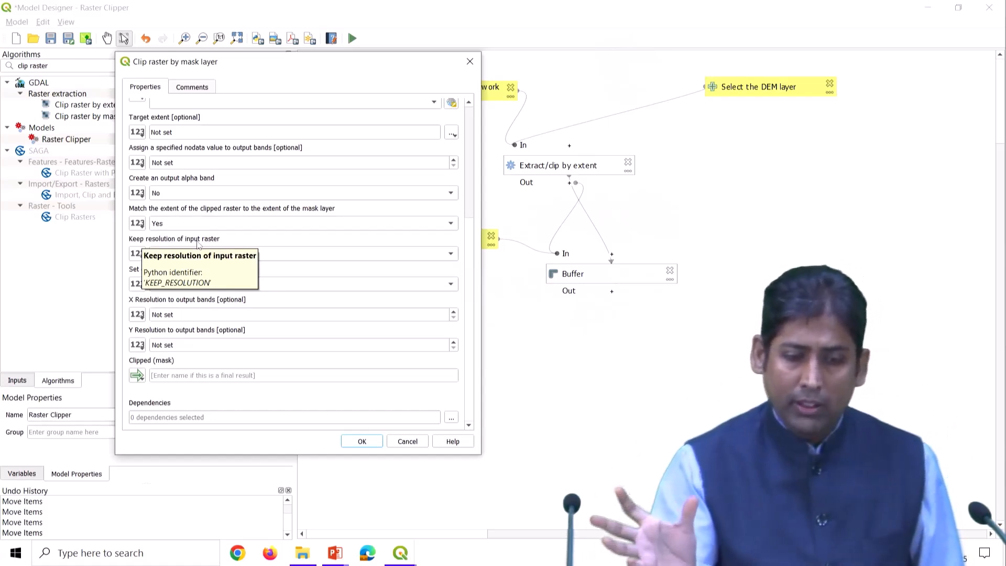
click(211, 254)
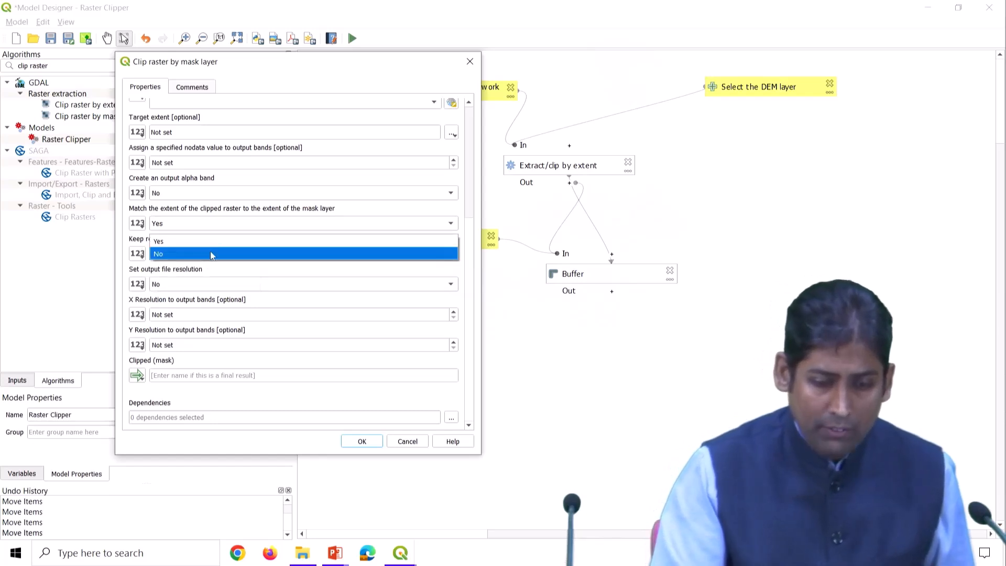
click(209, 242)
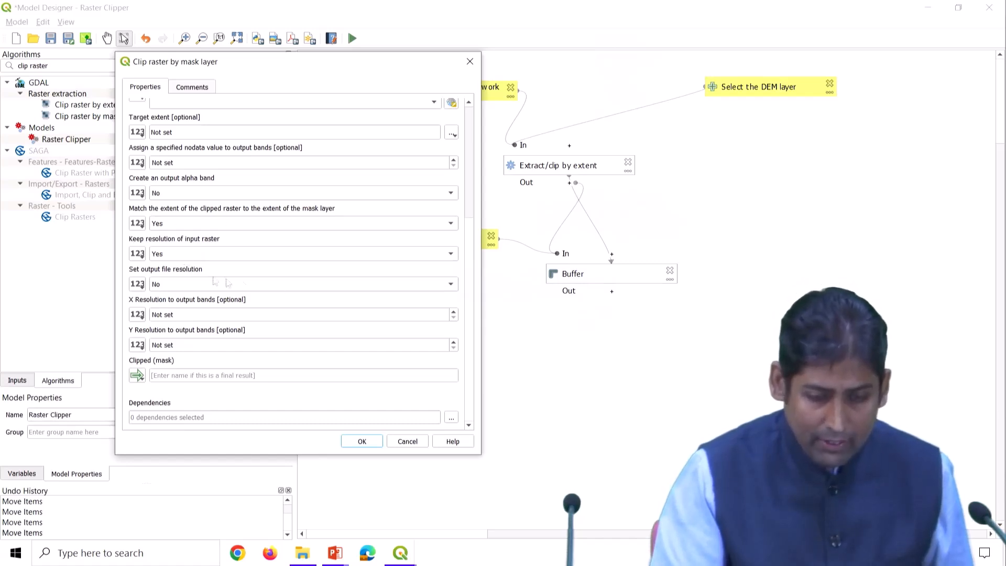
click(471, 169)
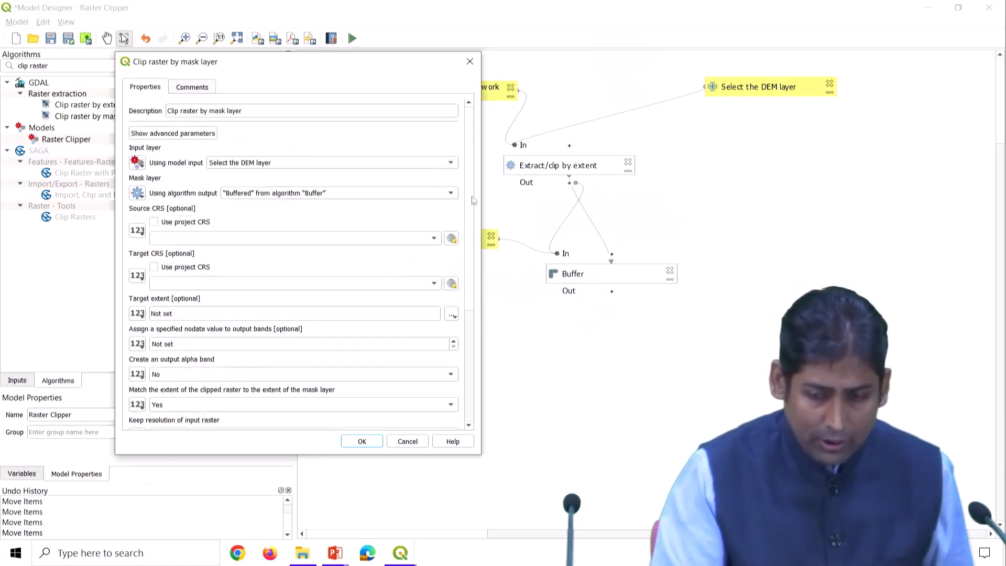
Name the Clipped (mask) model output "Clipped Result".
scroll(179, 368, down, 6)
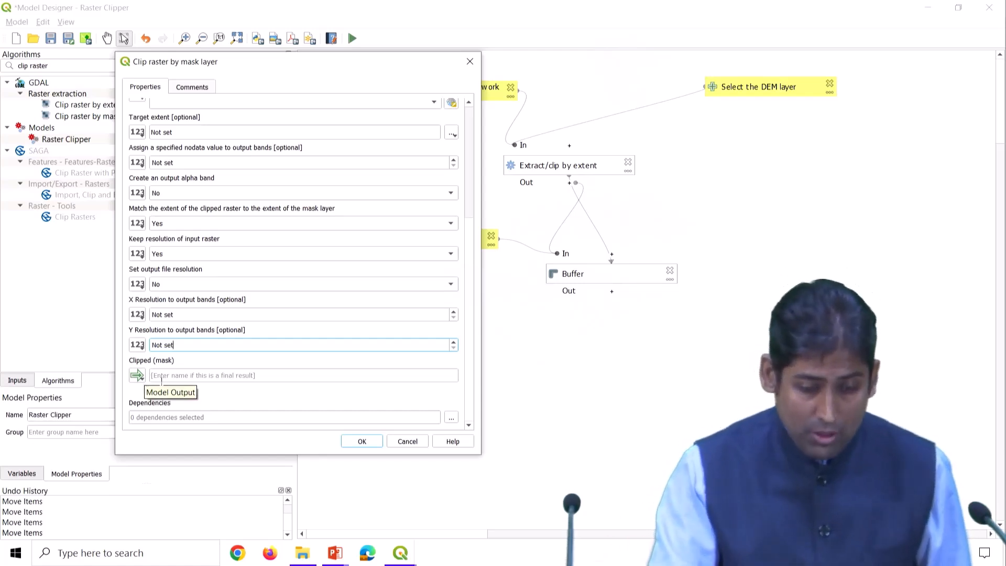
click(169, 376)
text(C)
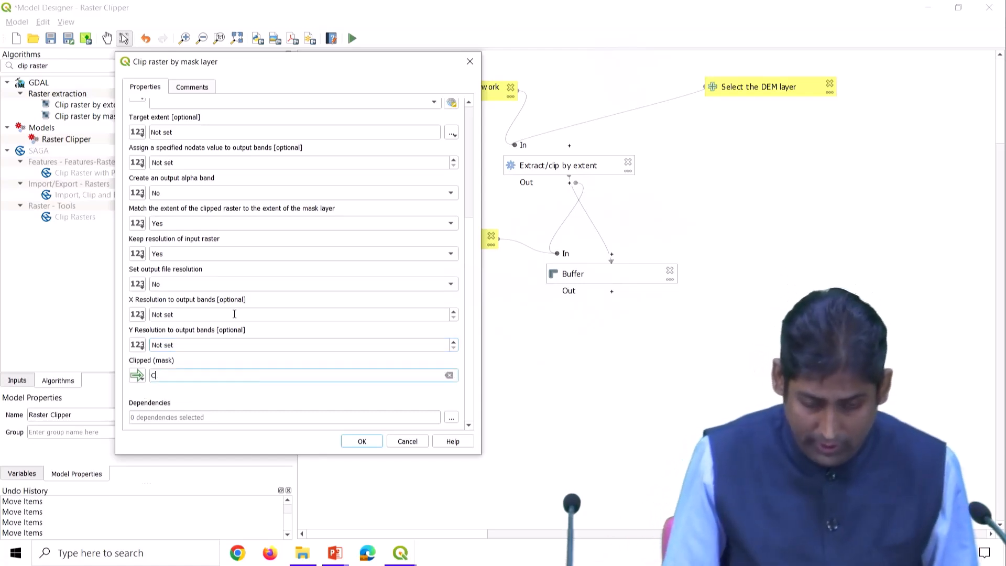
key(BackSpace)
key(BackSpace)
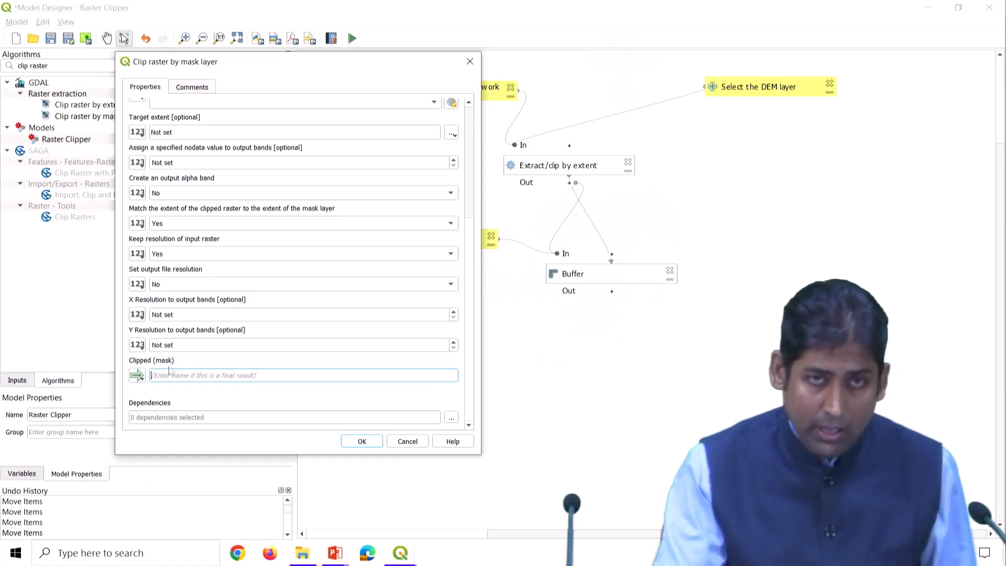
key(ctrl)
key(ctrl)
key(ctrl)
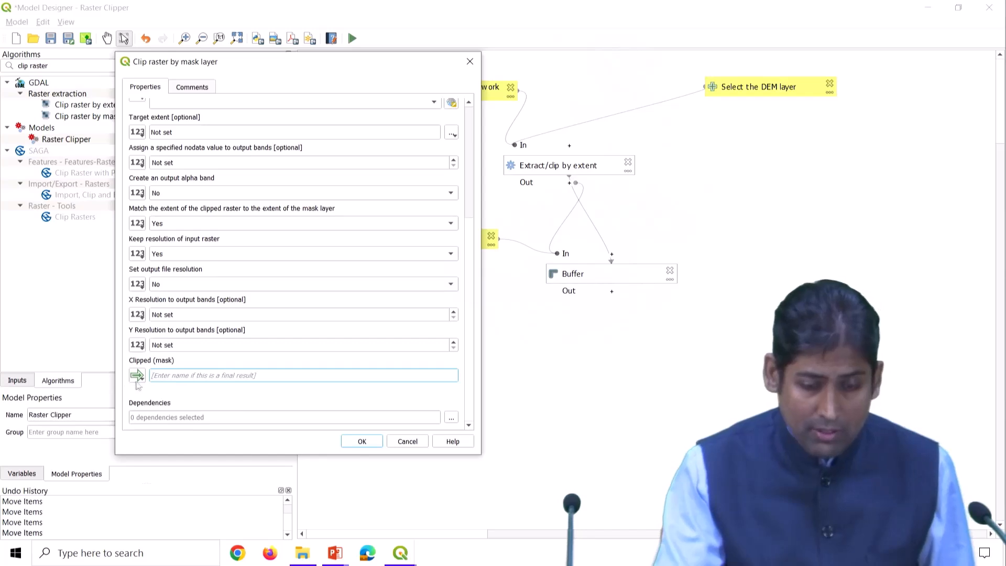
text(Clipped Result)
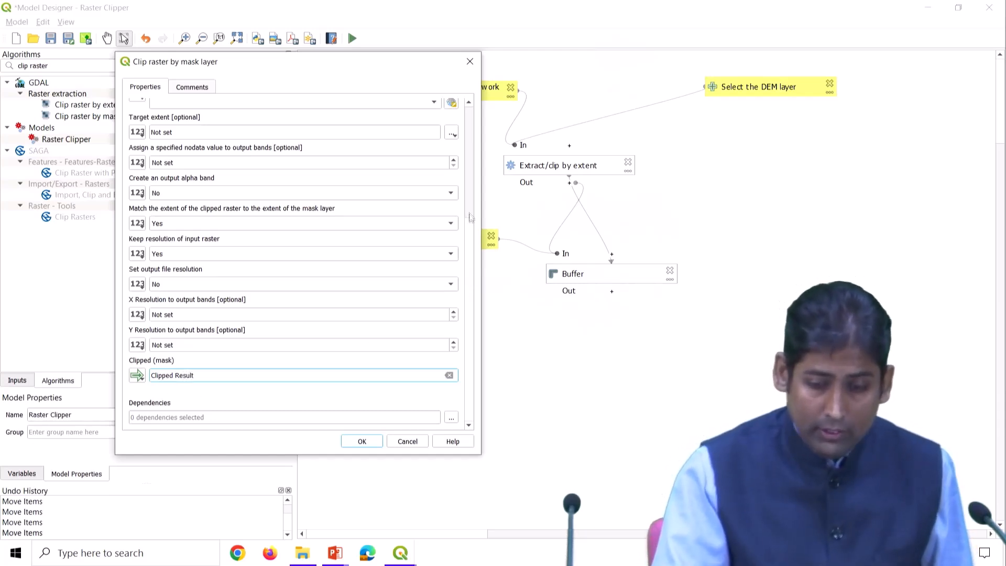
Make Clip raster by mask layer depend only on Buffer, and add the algorithm to the model.
scroll(472, 223, up, 5)
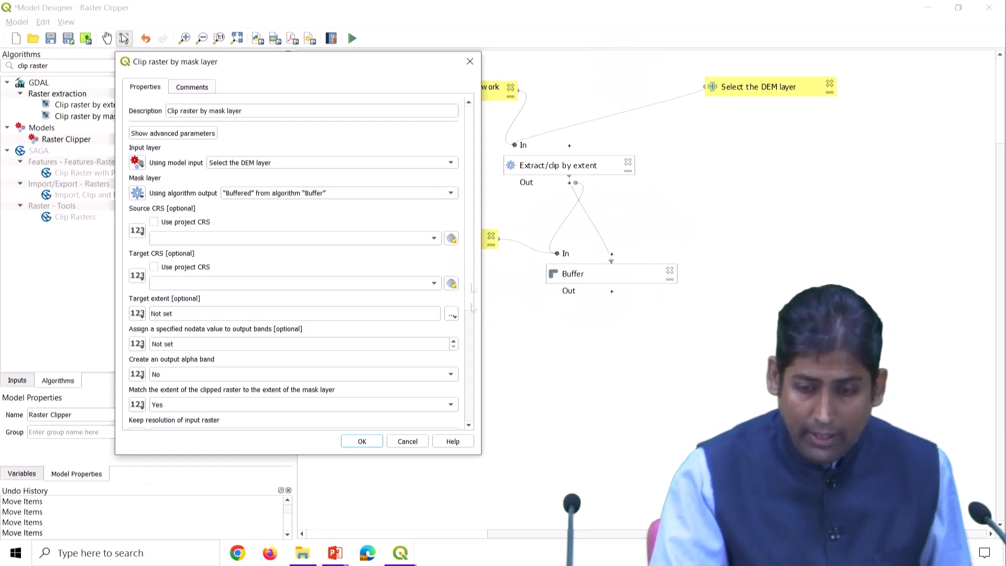
scroll(473, 372, down, 5)
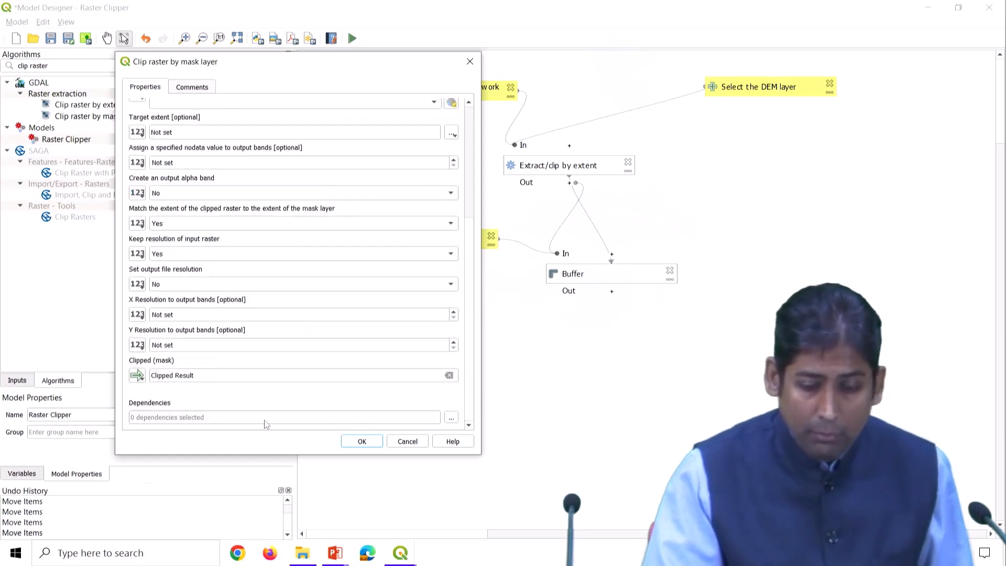
click(452, 418)
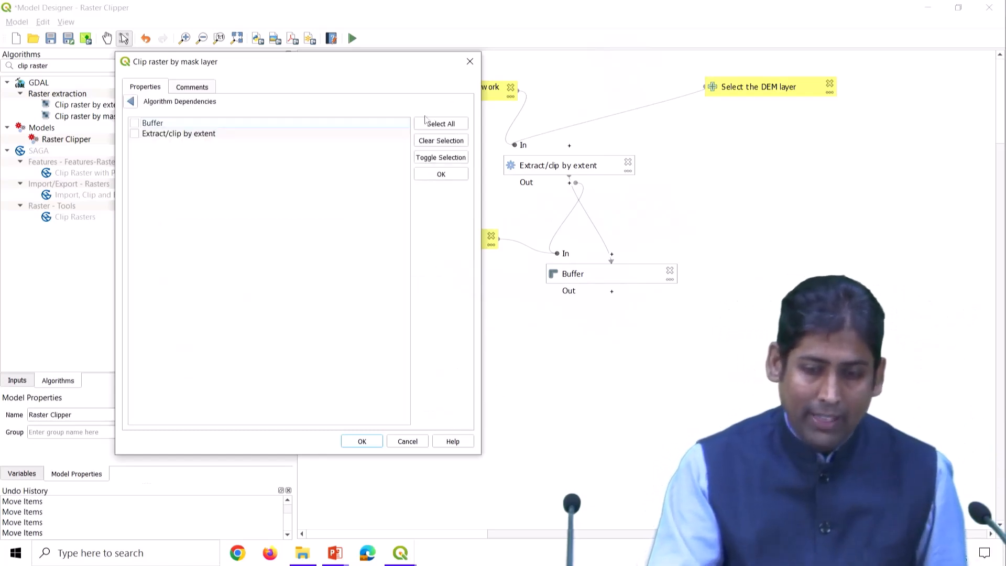
click(431, 127)
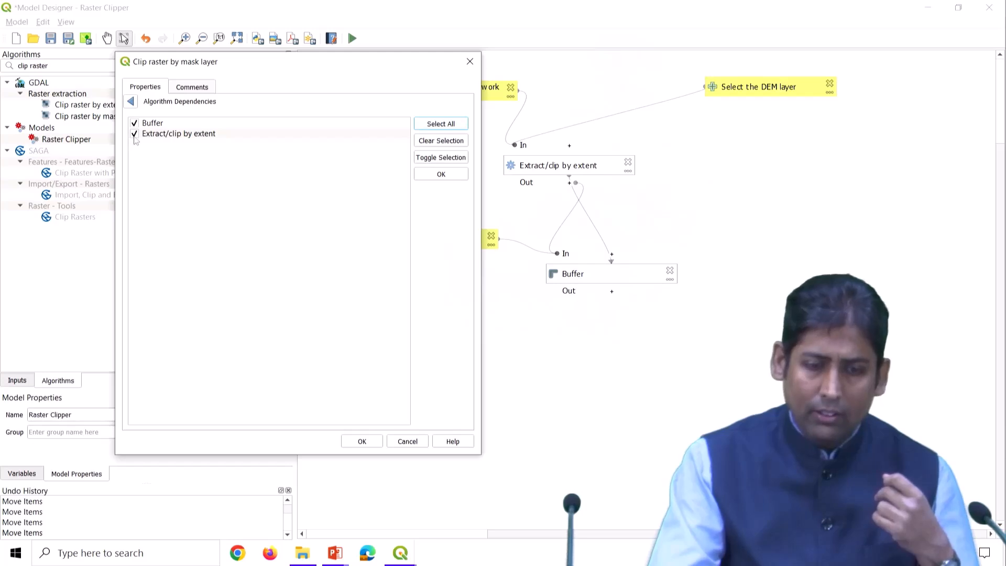
click(134, 135)
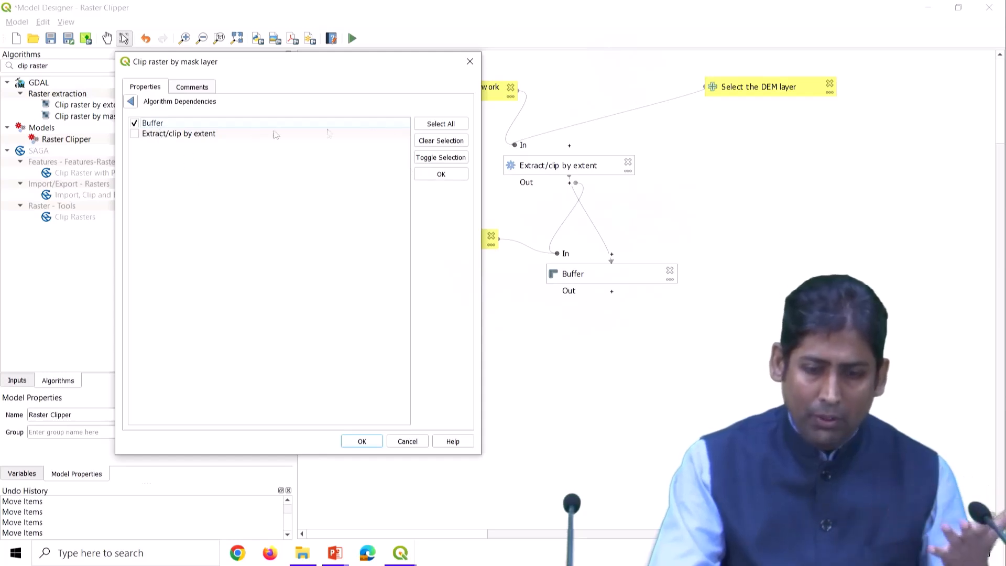
click(451, 175)
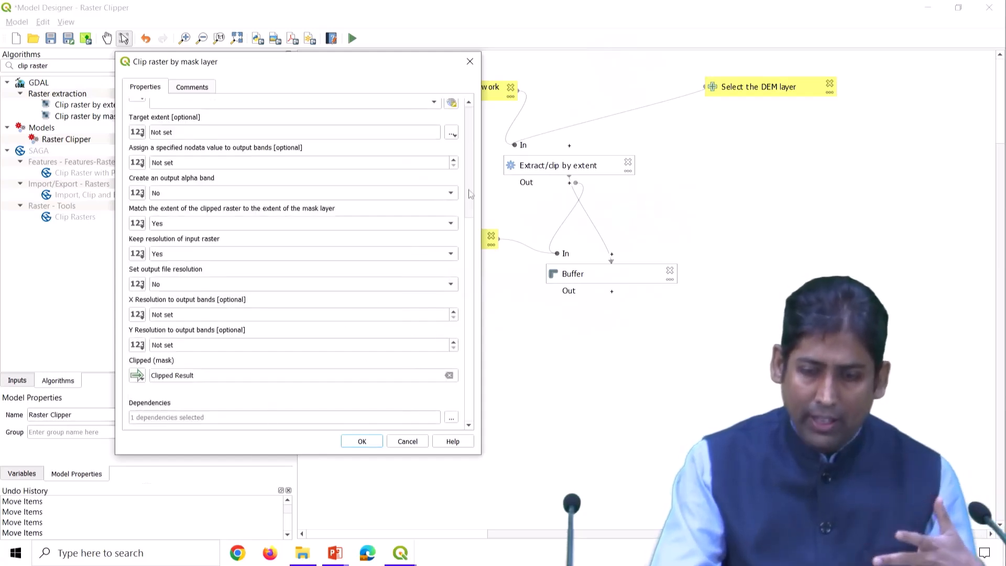
click(361, 442)
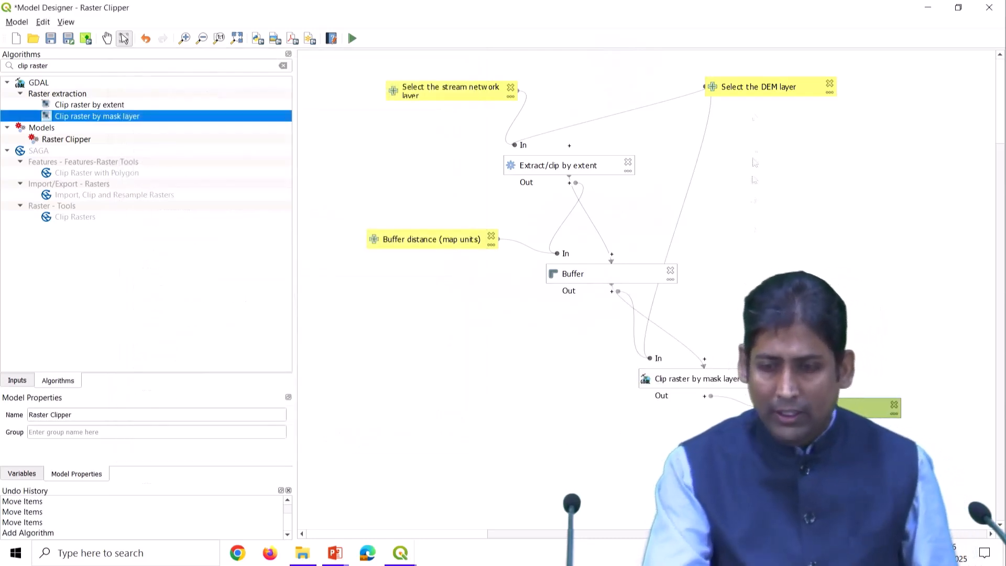
Spread out the DEM input, Buffer, Buffer distance and Clip raster by mask layer boxes in the diagram, and save the model.
drag(771, 89, 817, 127)
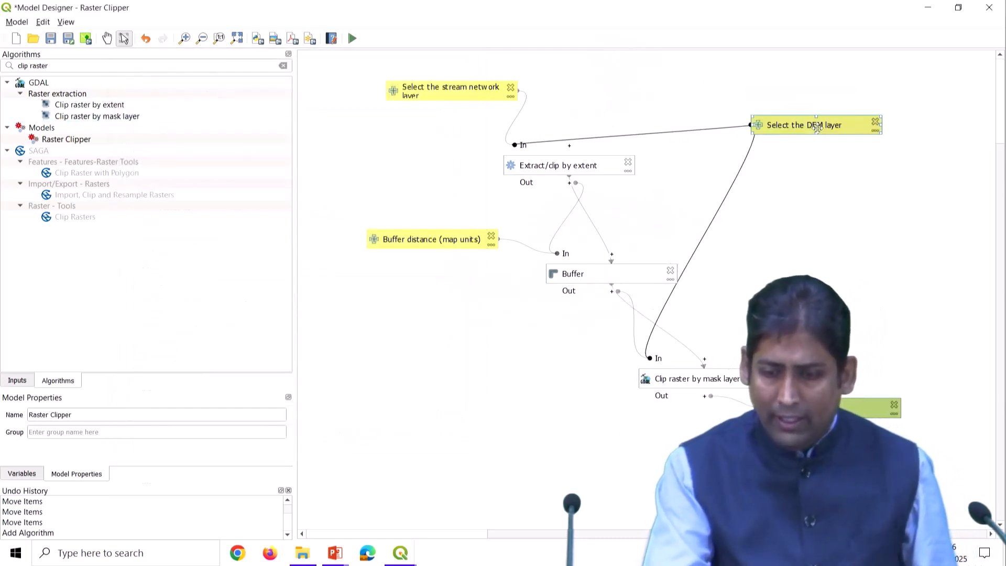
drag(563, 274, 523, 280)
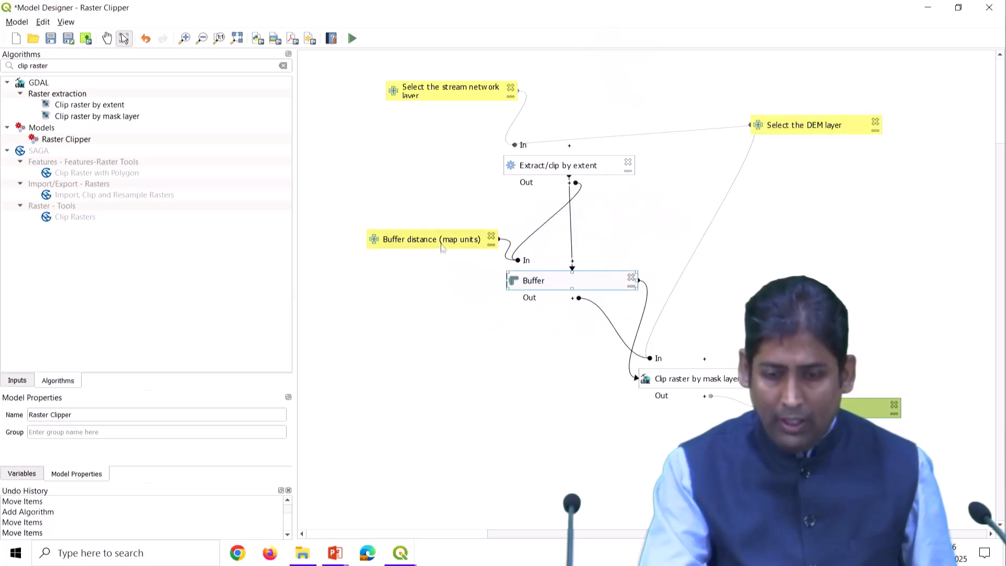
drag(442, 248, 392, 232)
drag(711, 375, 714, 349)
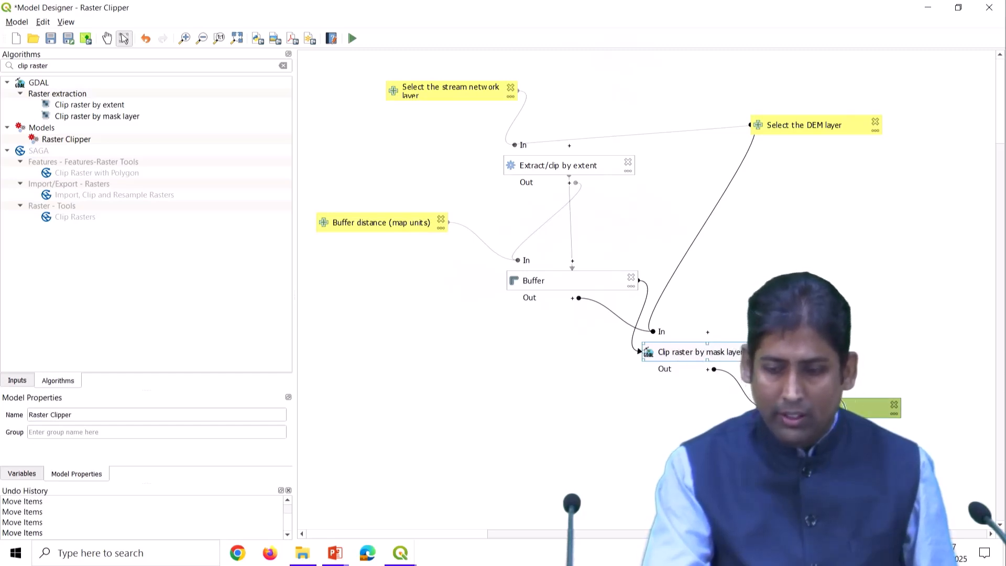
click(50, 39)
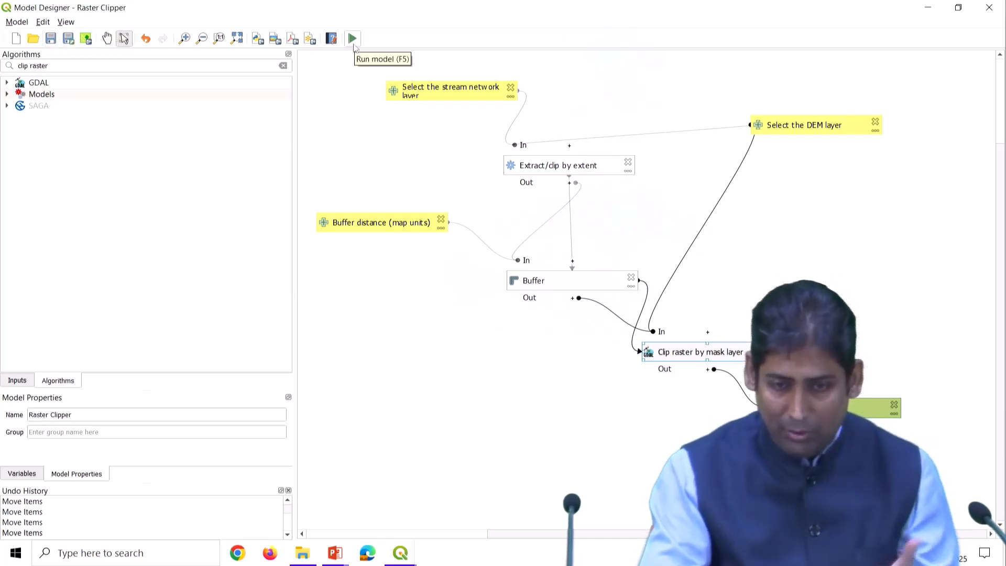
Close the designer to check the Raster Clipper tool's parameters from the Processing Toolbox, and reopen the model for editing.
click(989, 7)
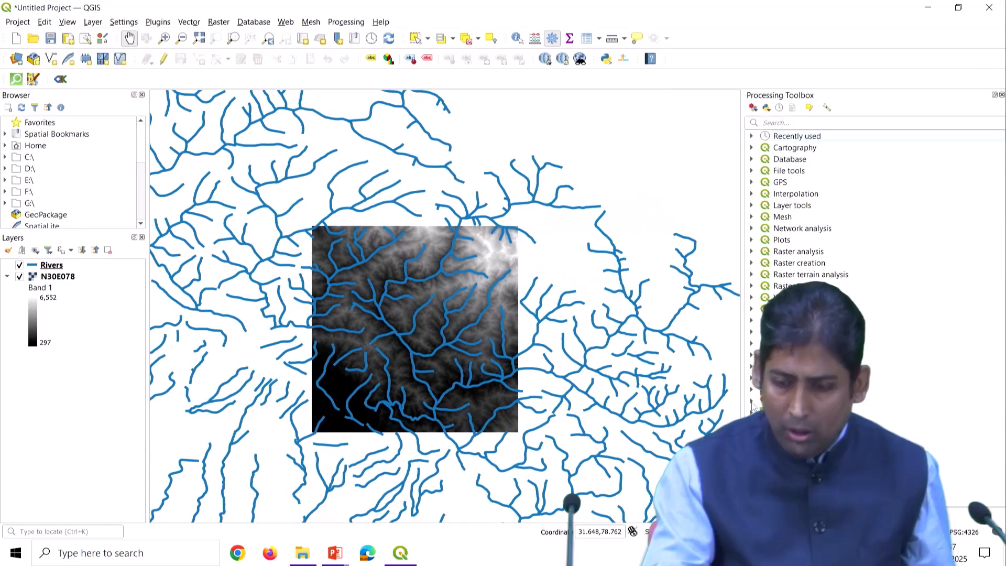
double_click(806, 413)
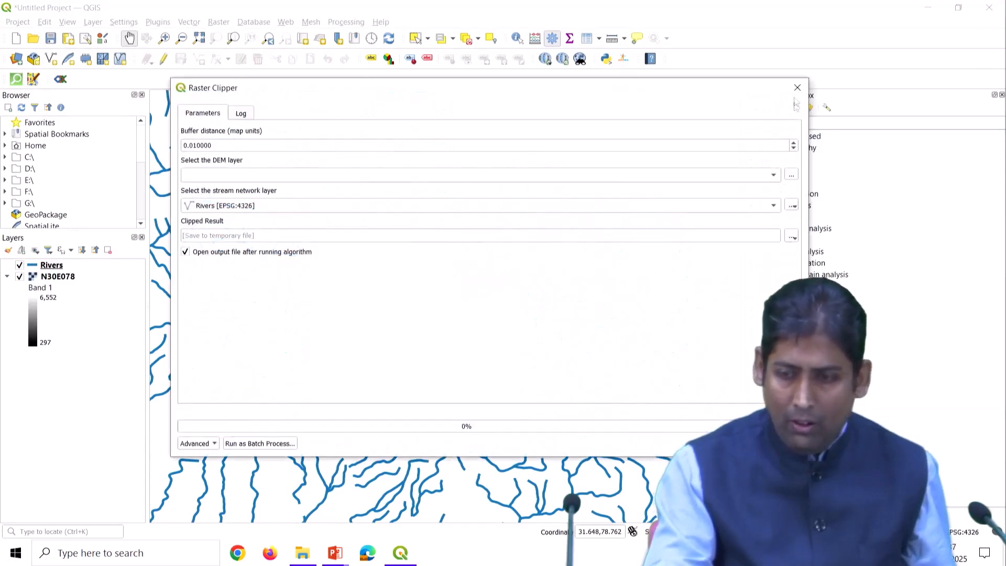
click(797, 87)
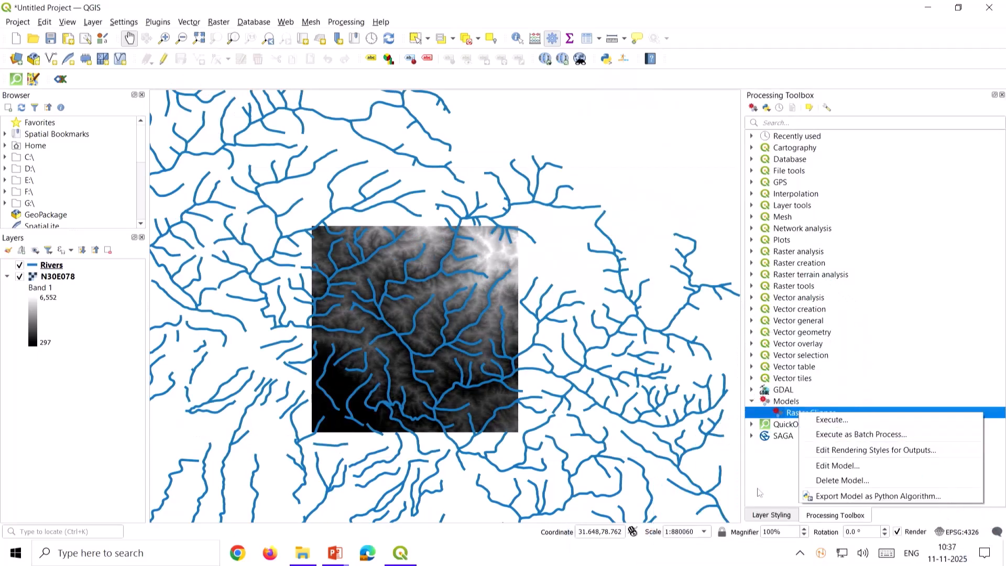
click(790, 449)
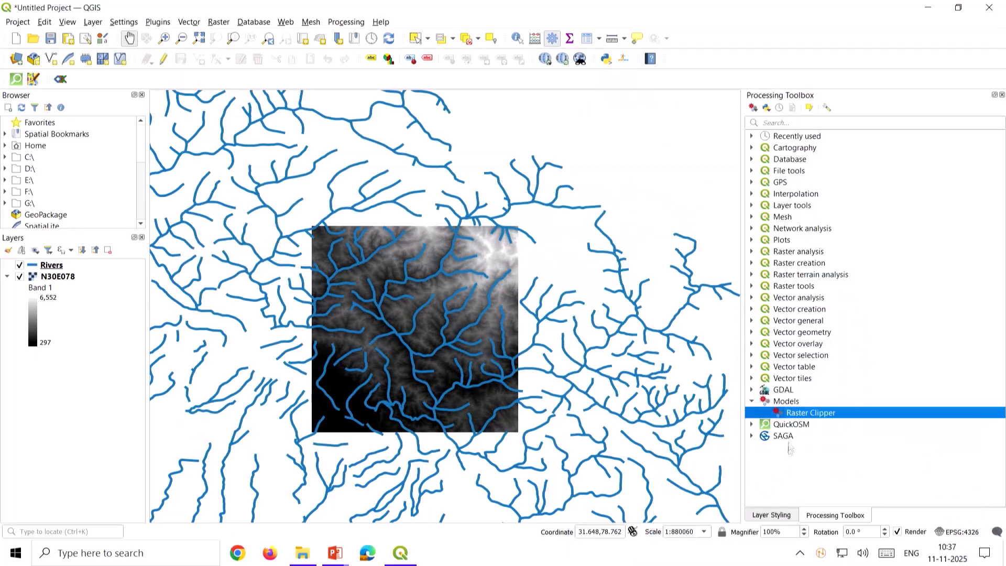
right_click(800, 415)
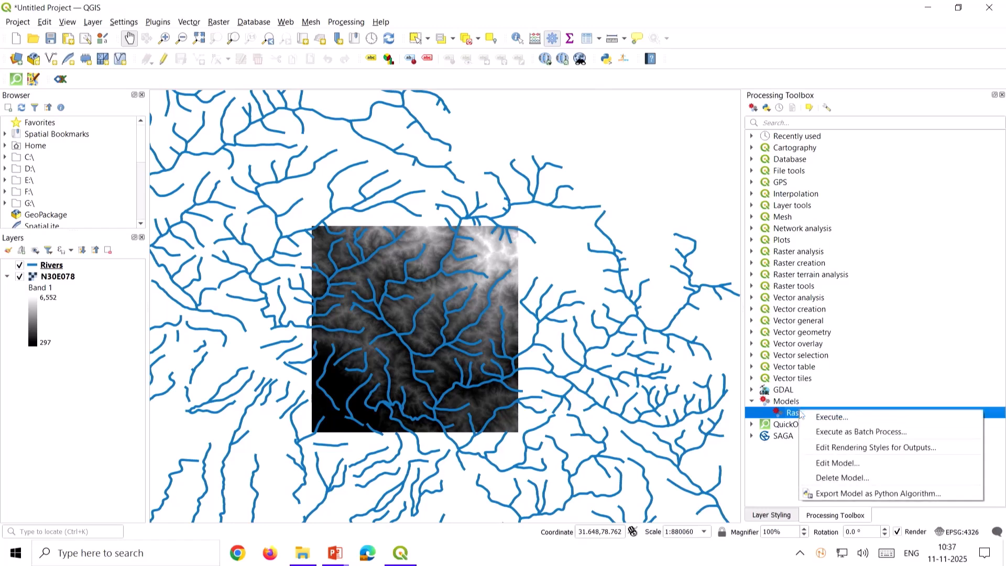
click(834, 463)
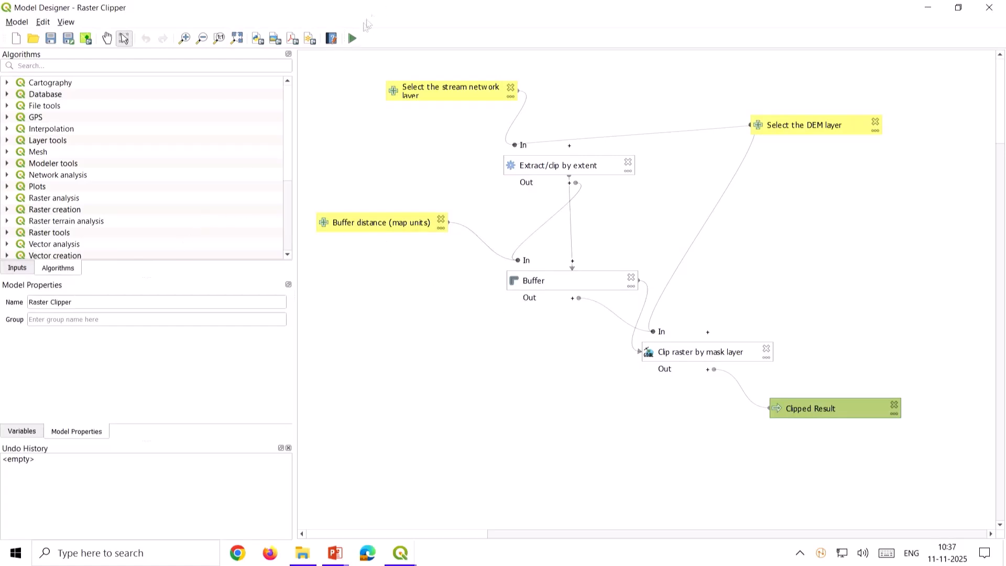
Close the model designer and check the parameter order in the Raster Clipper tool's dialog.
key(ctrl)
key(ctrl)
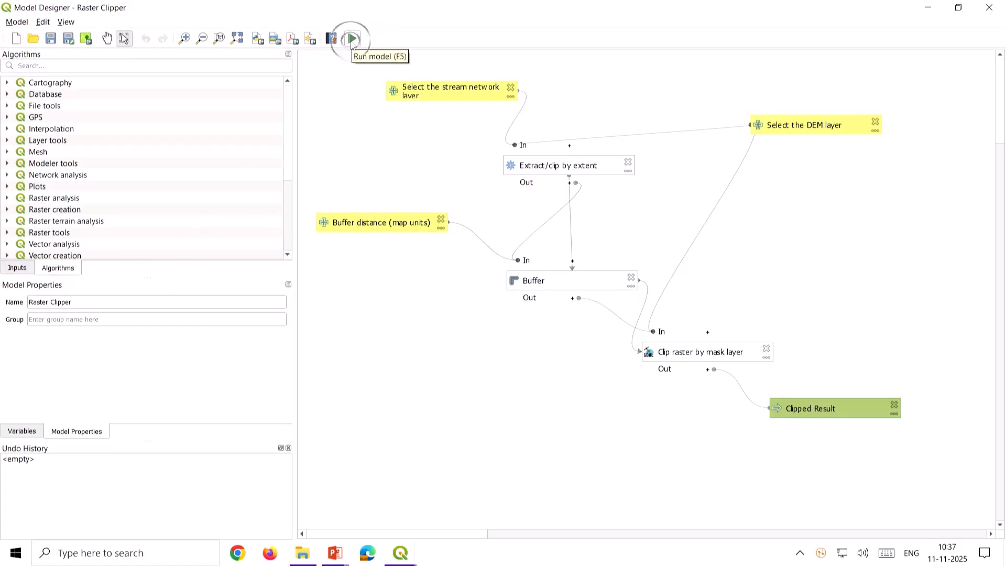
click(989, 7)
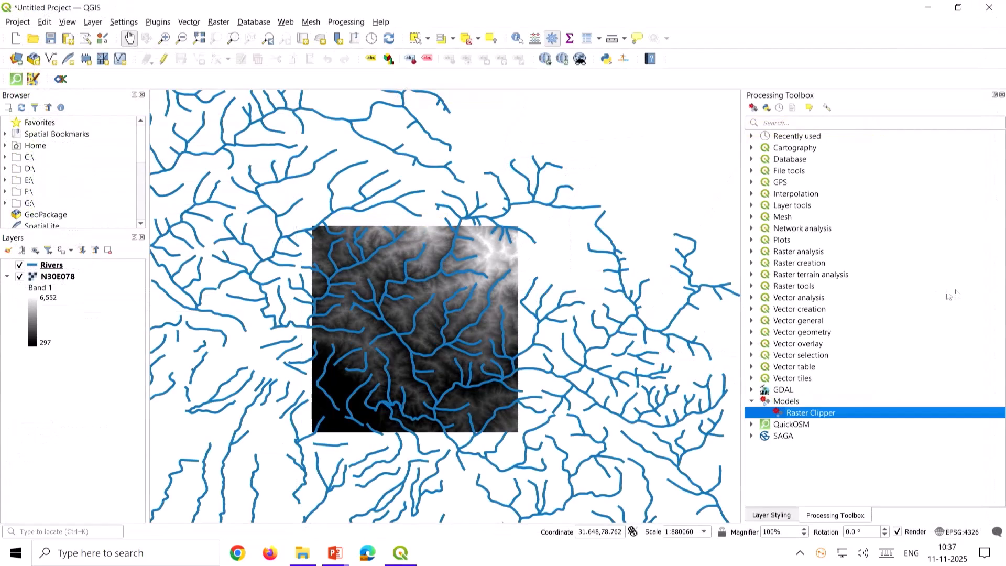
double_click(838, 413)
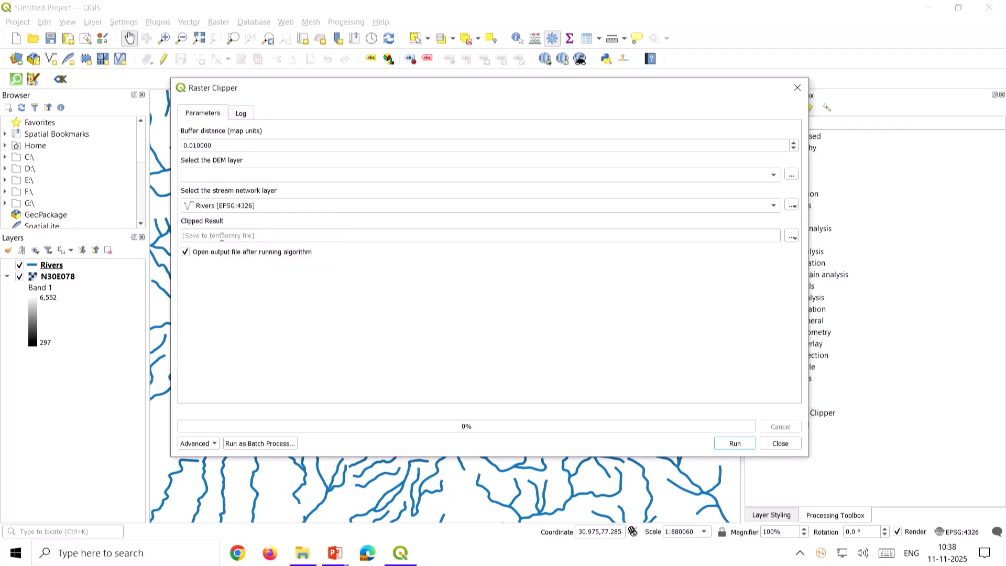
click(797, 90)
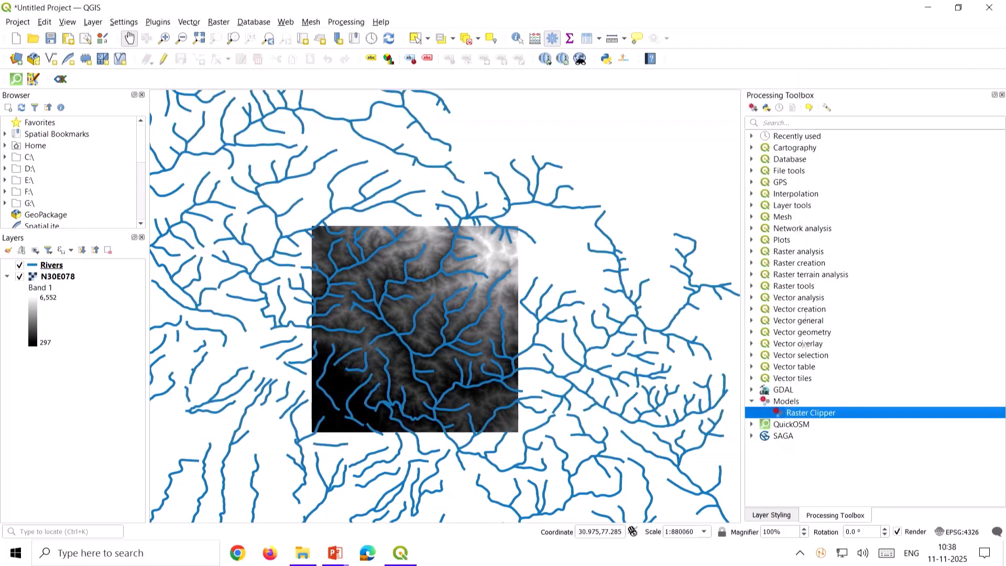
Reorder the Raster Clipper model inputs to DEM layer, stream network layer, buffer distance, and save the model.
right_click(814, 413)
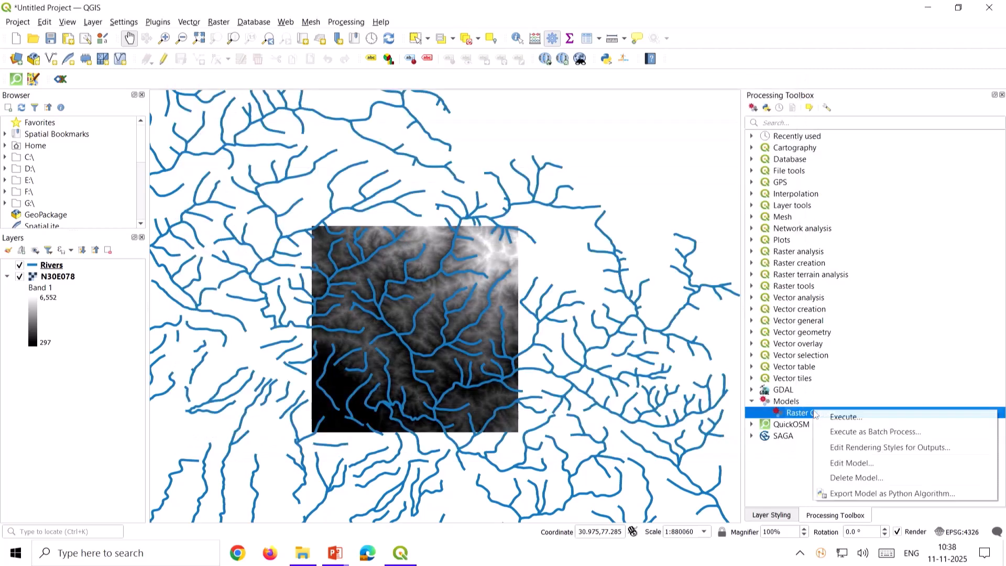
click(838, 466)
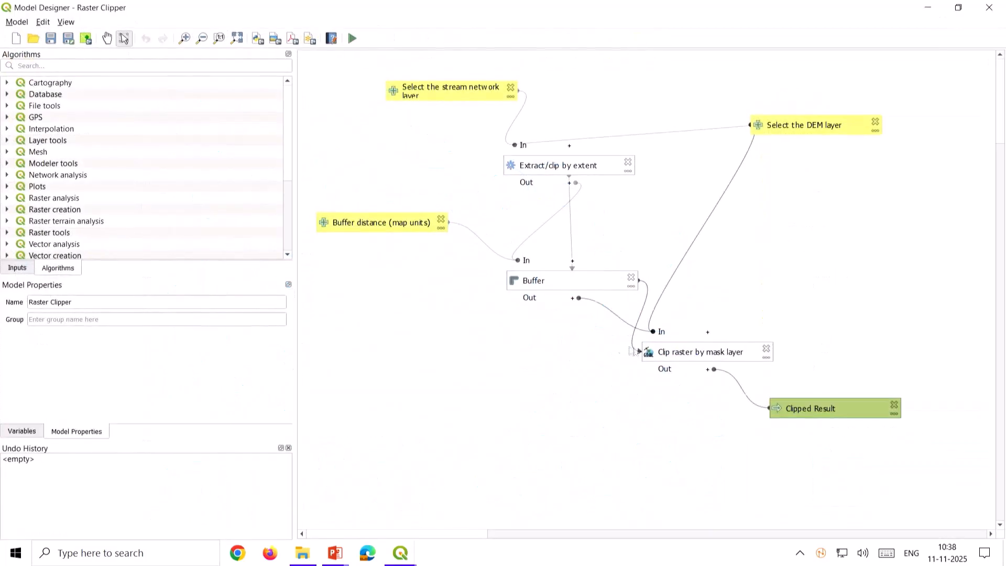
click(17, 268)
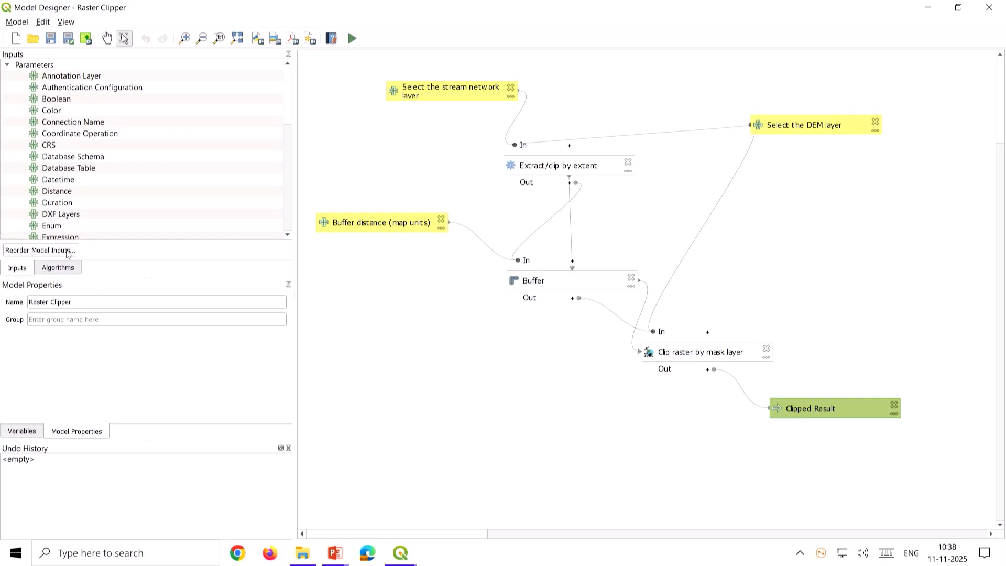
click(67, 251)
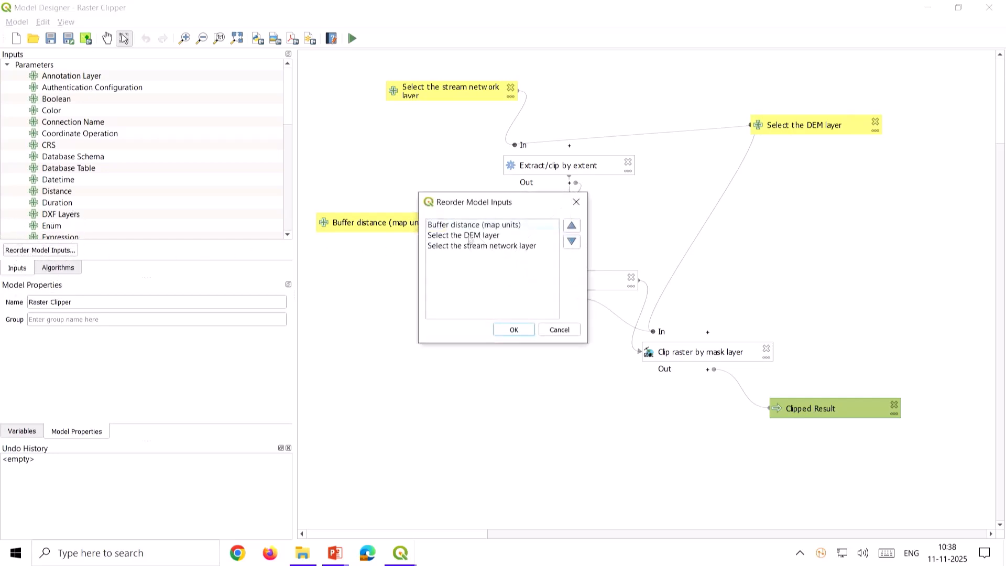
click(473, 226)
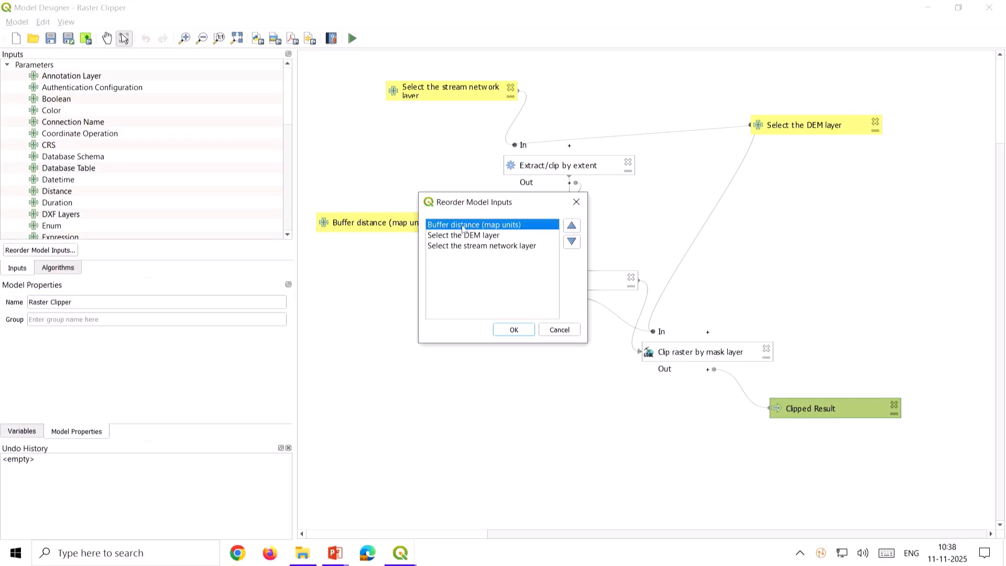
click(572, 242)
click(572, 241)
click(450, 227)
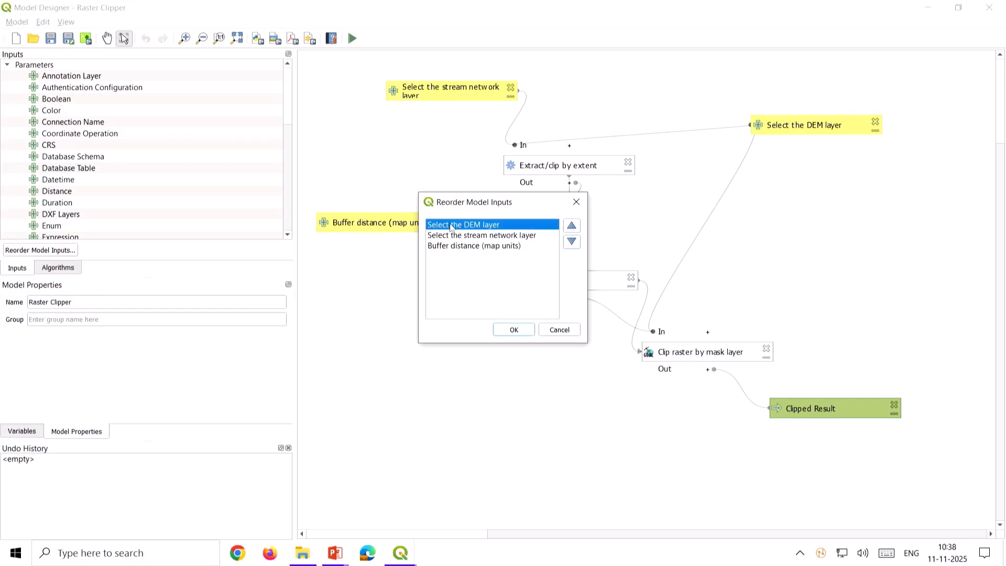
click(455, 237)
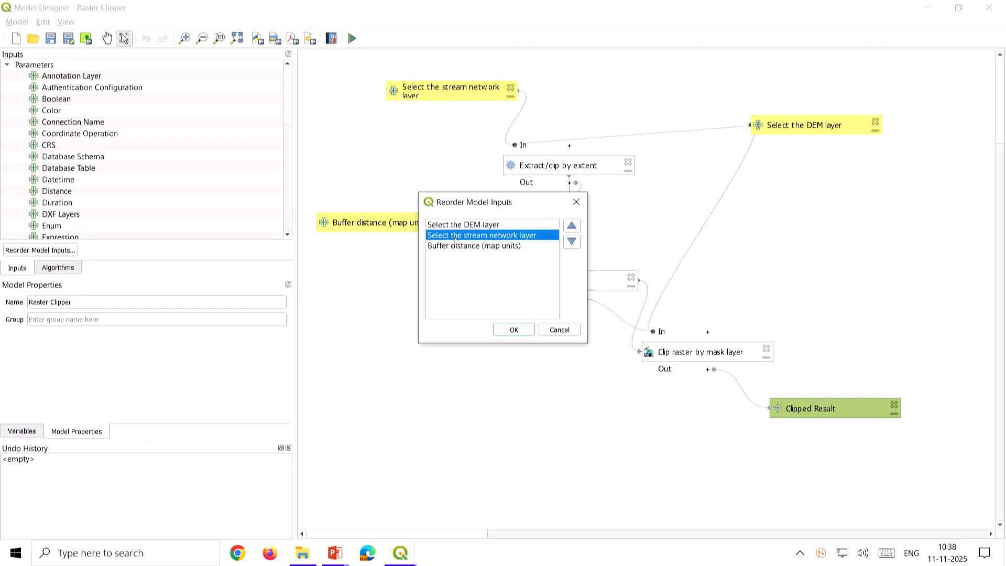
click(456, 247)
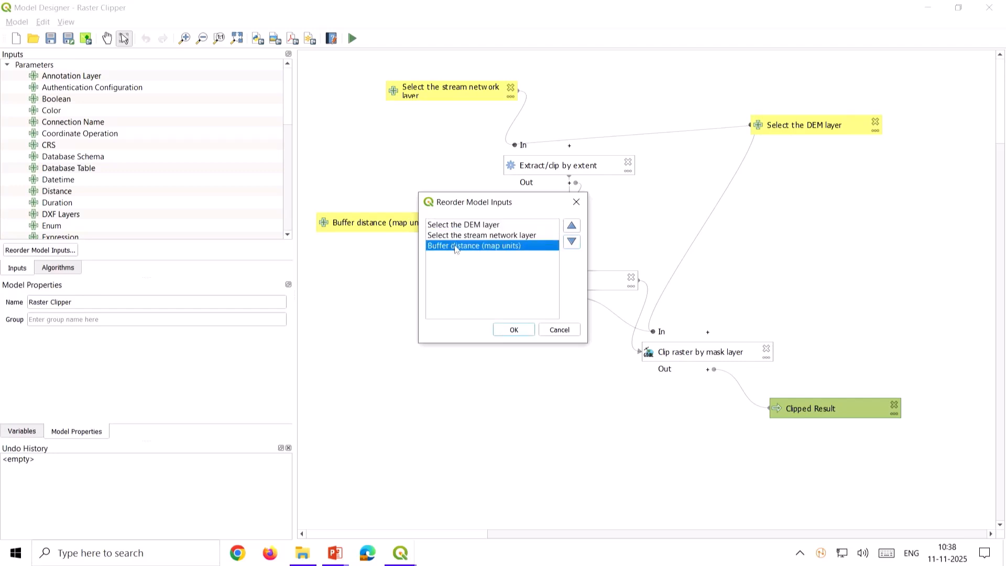
click(517, 330)
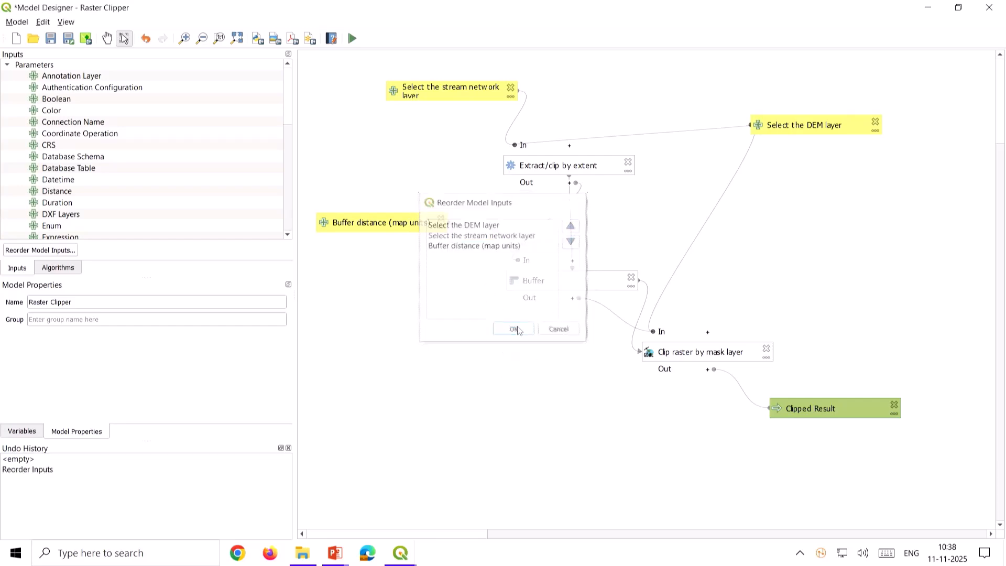
click(51, 38)
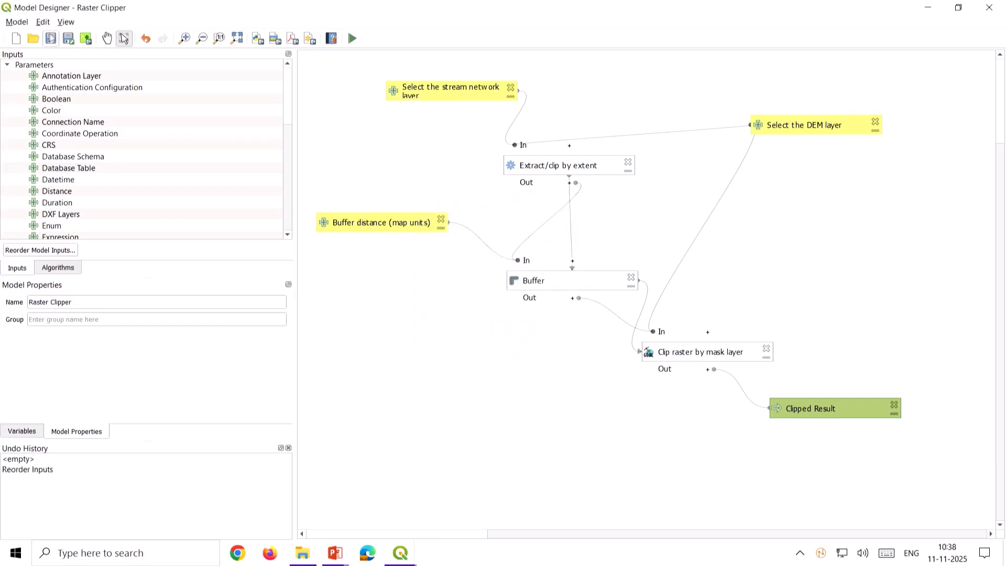
click(997, 5)
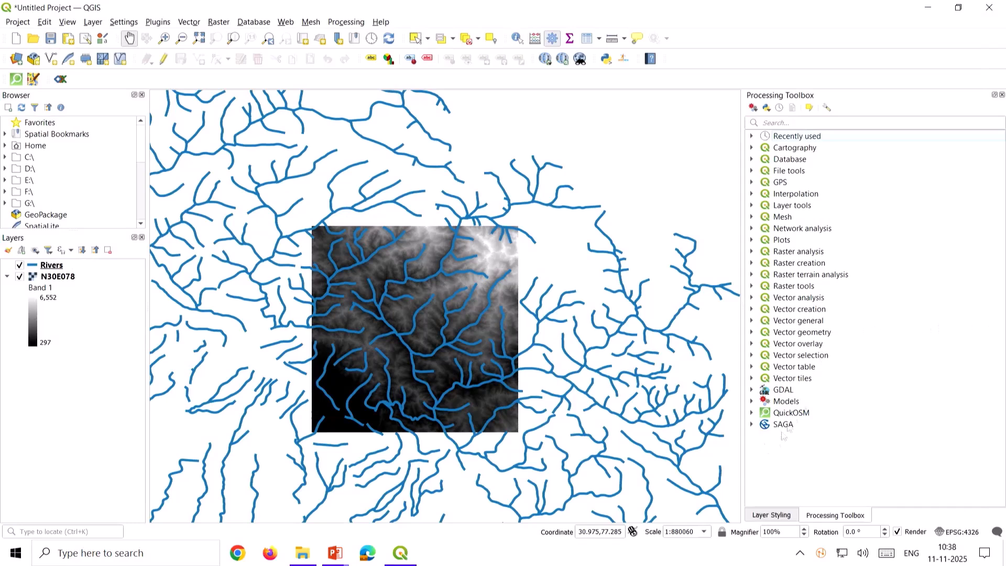
Open the Raster Clipper model from the Processing Toolbox and select N30E078 as the DEM layer.
click(752, 401)
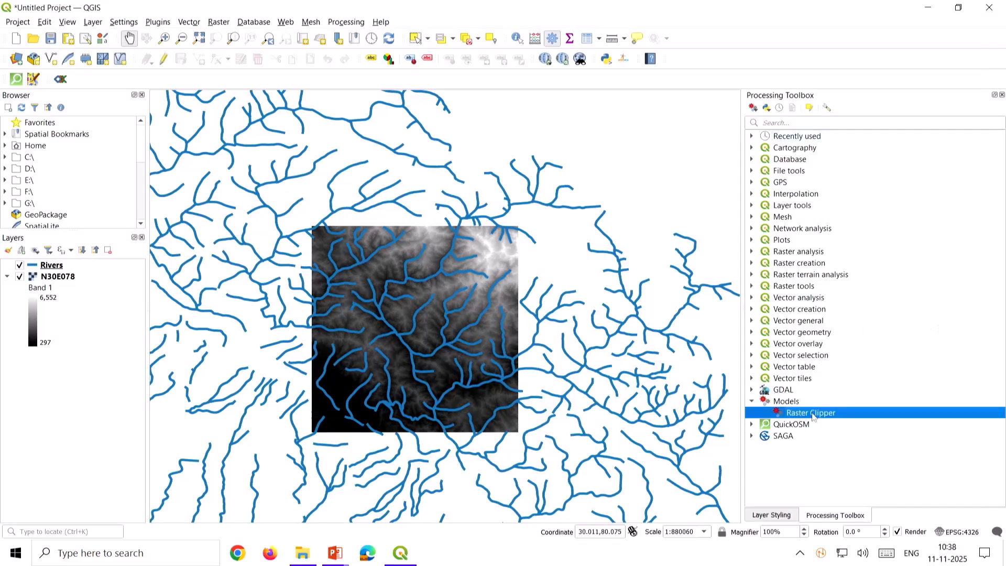
double_click(812, 414)
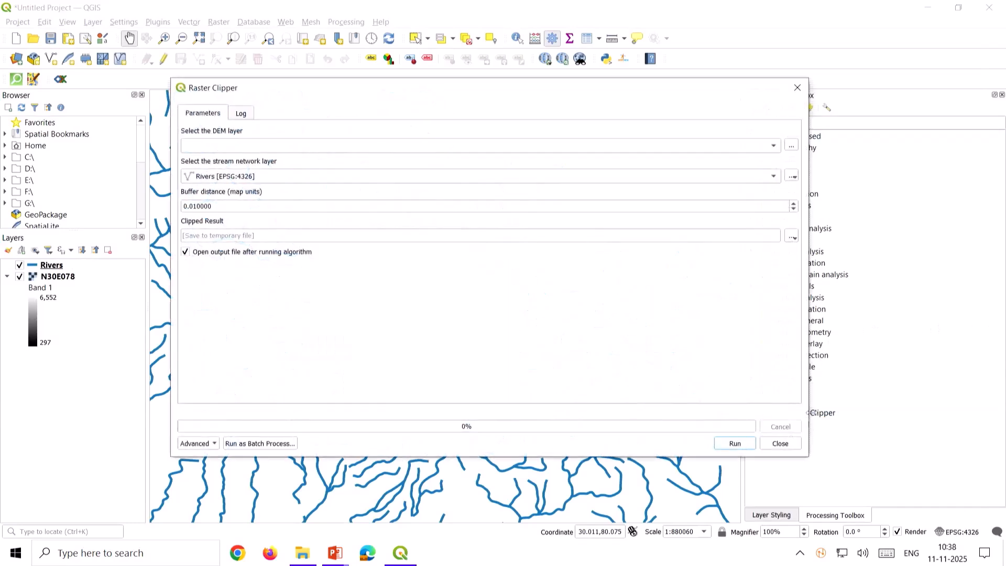
click(211, 149)
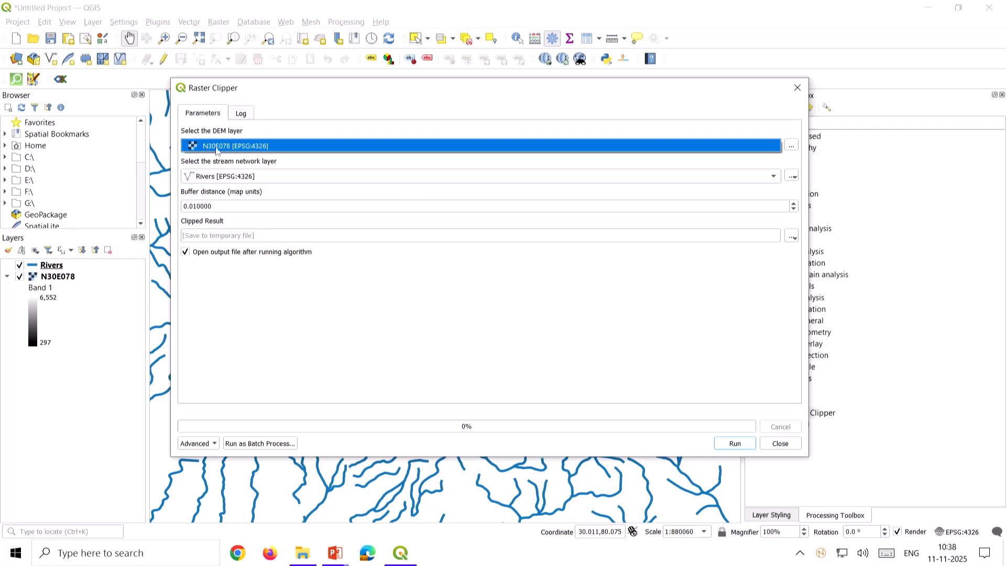
key(ctrl)
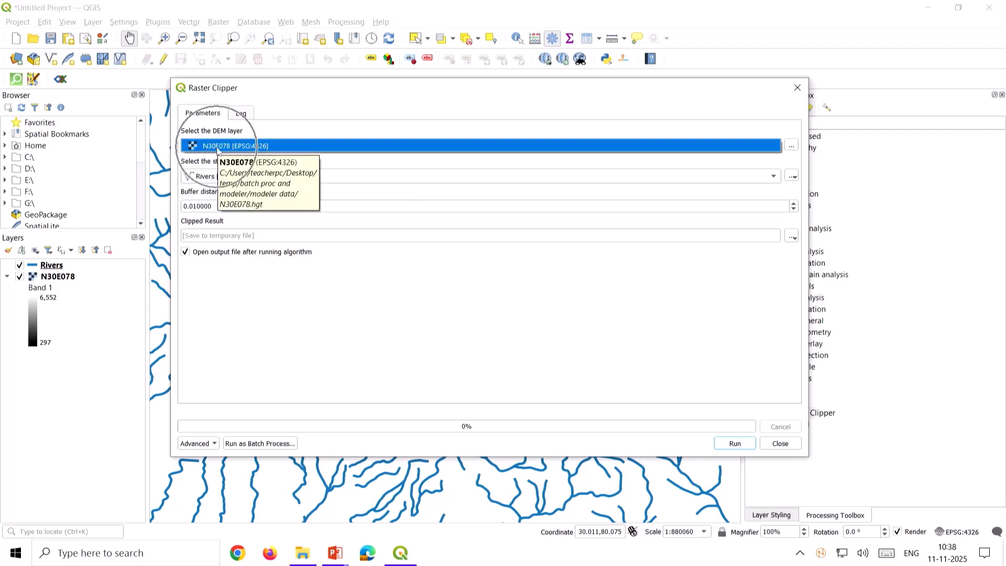
click(217, 151)
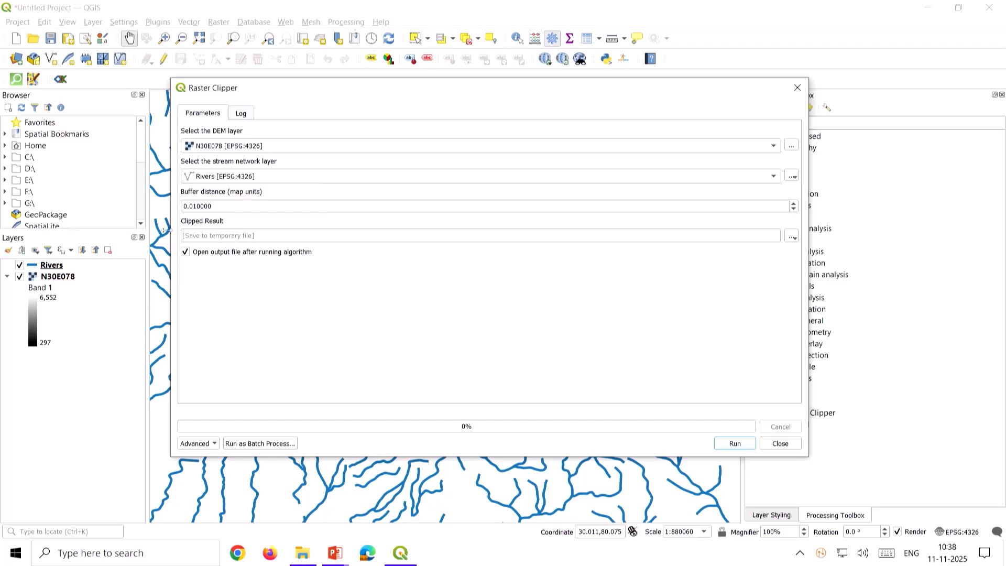
drag(171, 227, 405, 226)
drag(508, 87, 489, 83)
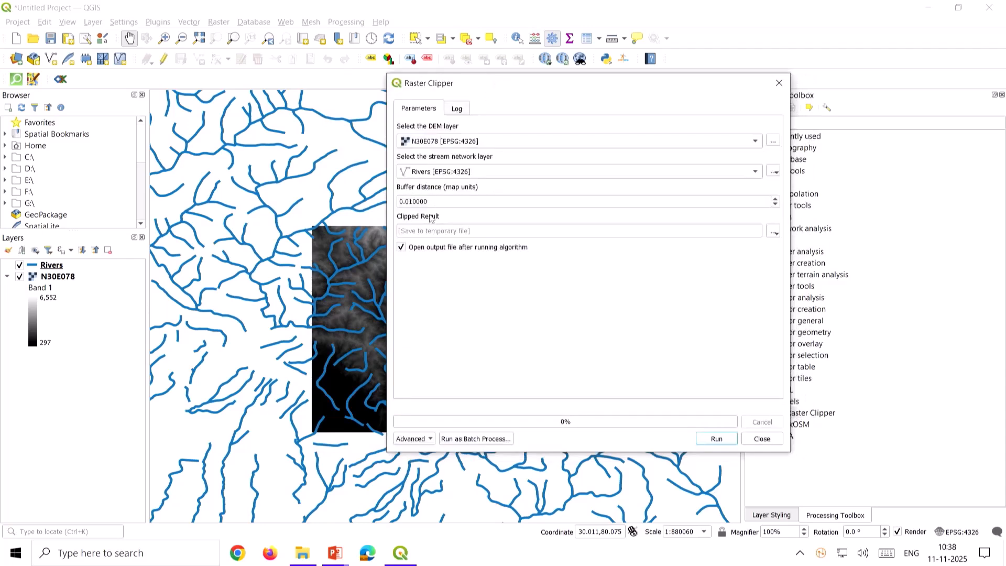
Run Raster Clipper with Rivers as the stream network layer and a 0.01 buffer distance, and close its dialog.
click(456, 175)
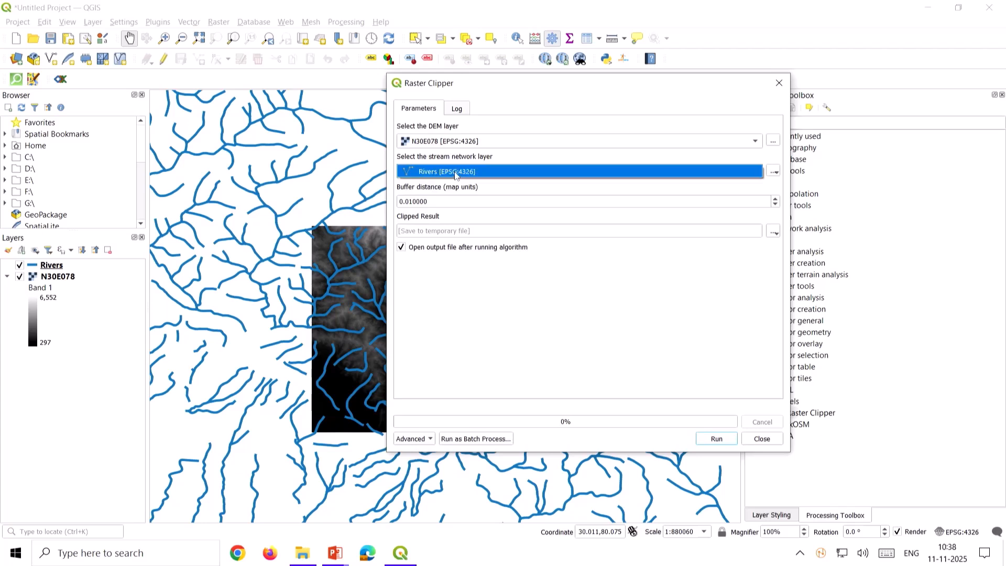
click(446, 204)
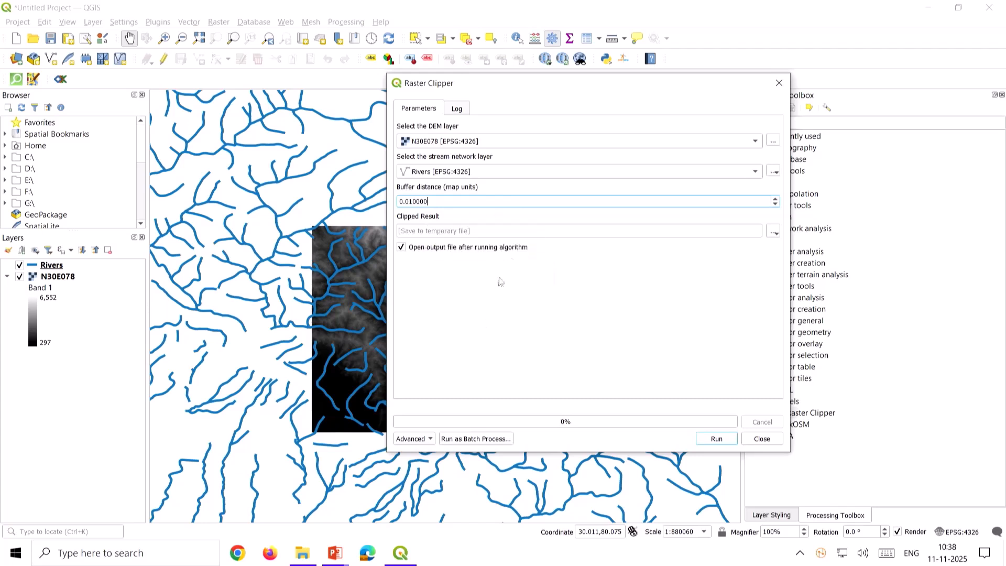
click(716, 439)
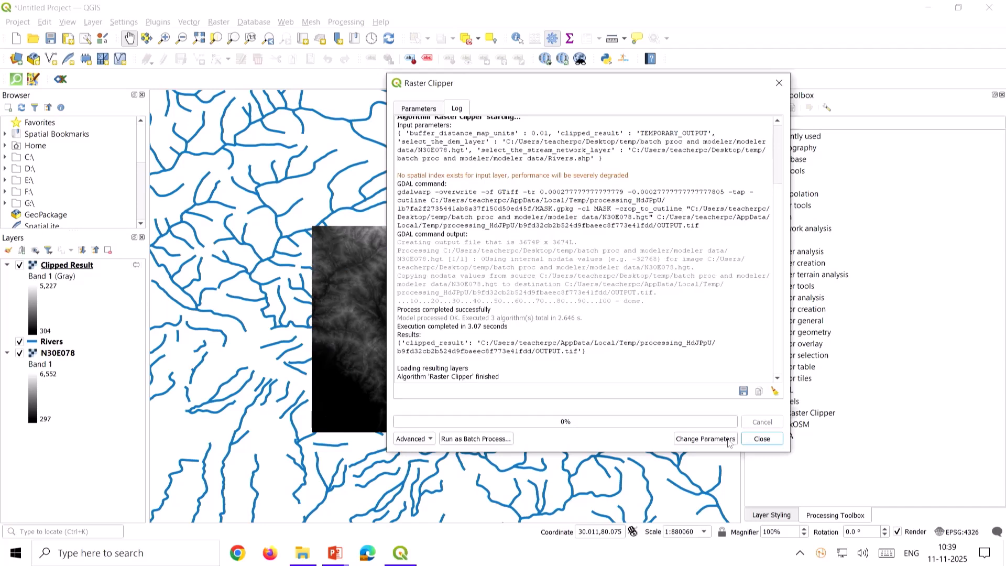
scroll(578, 262, up, 3)
click(771, 440)
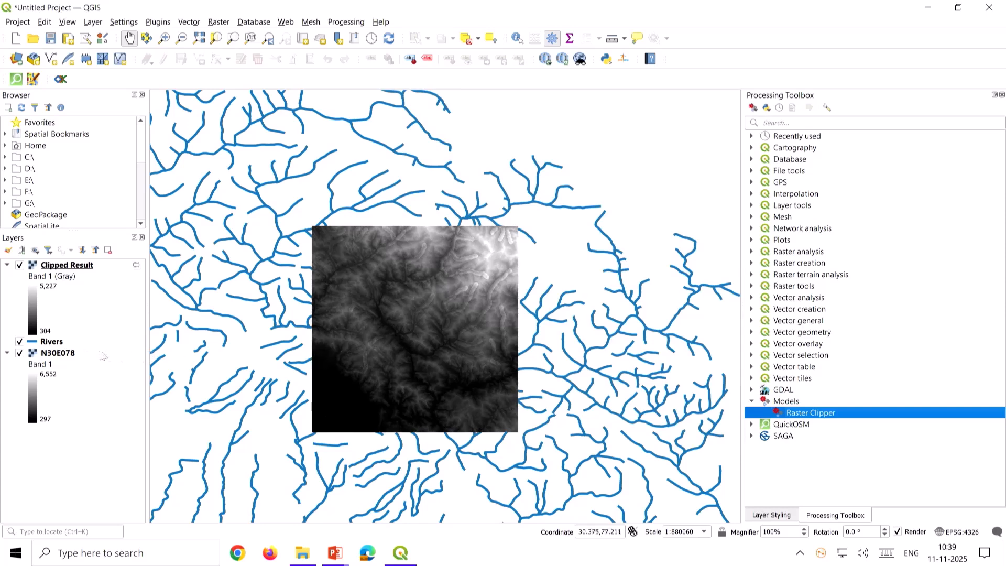
Hide the Rivers and N30E078 layers to inspect the Clipped Result raster alone.
click(20, 342)
click(20, 353)
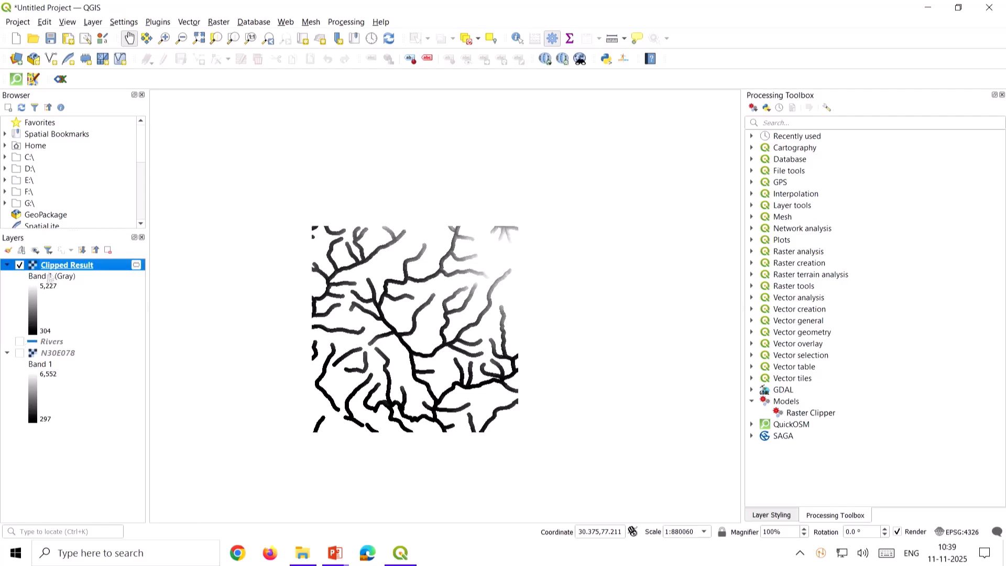
scroll(416, 283, up, 4)
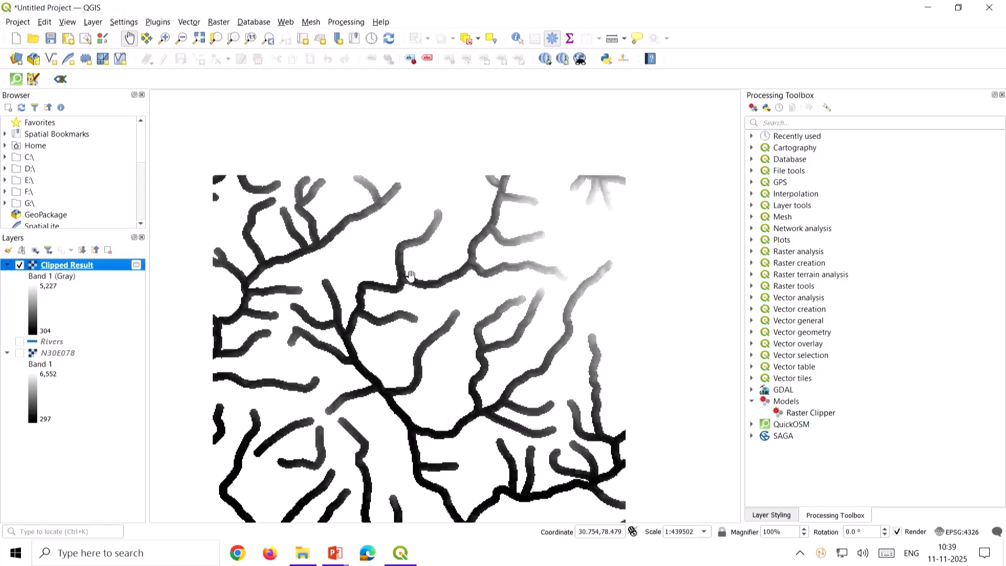
scroll(393, 287, down, 3)
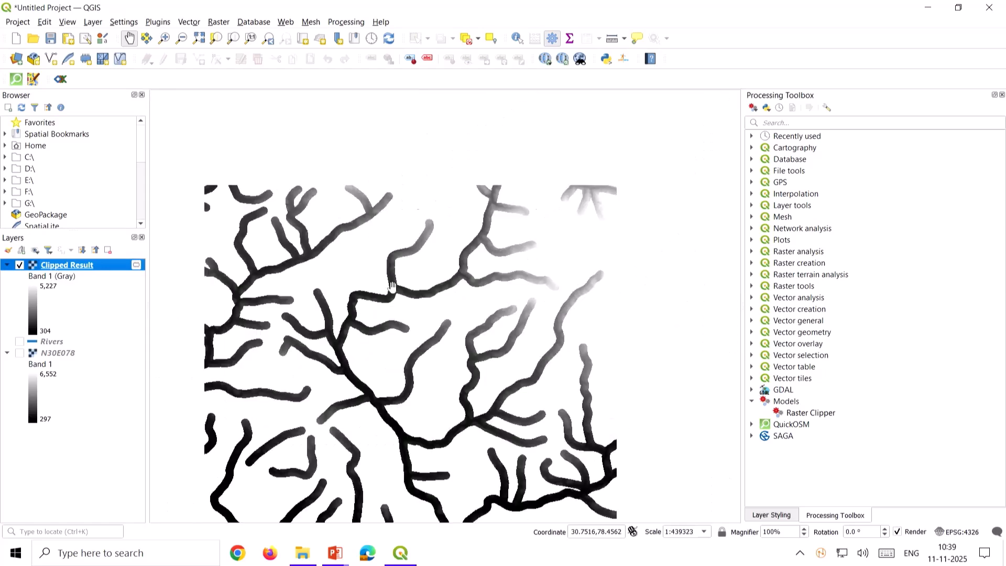
scroll(473, 249, up, 1)
Move Clipped Result below Rivers in the layer order and show Rivers to compare the streams with the clipped raster.
drag(72, 268, 56, 348)
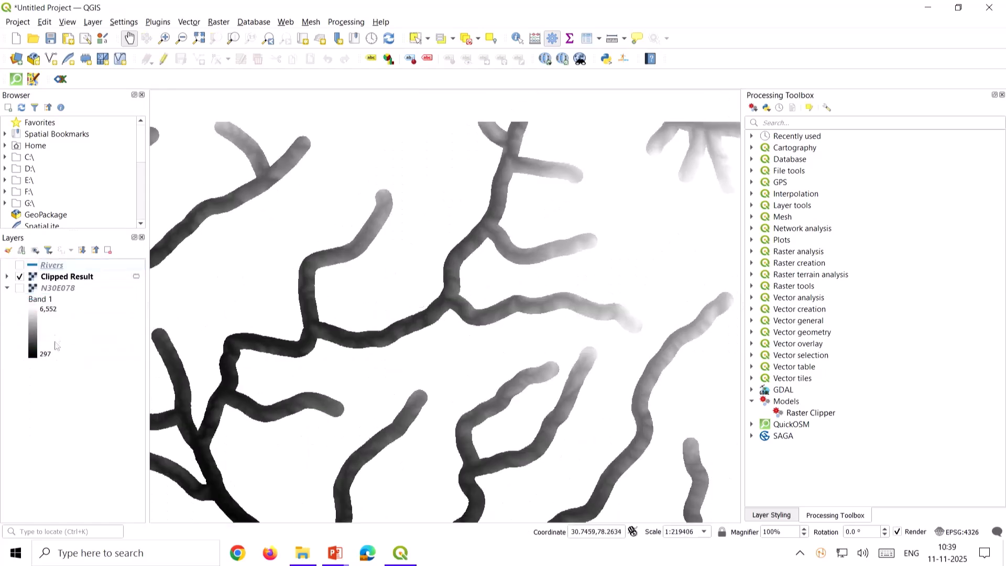
click(19, 265)
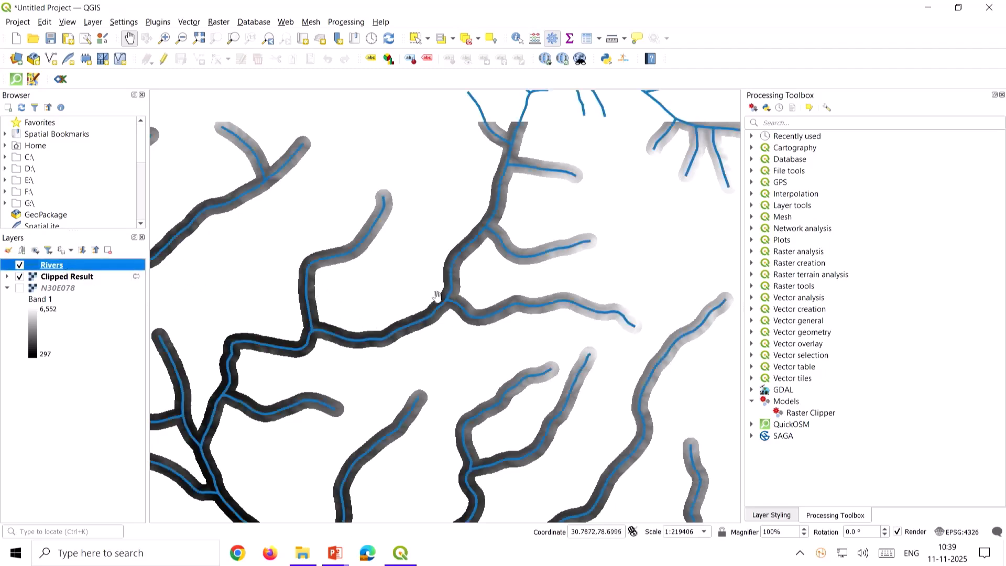
scroll(449, 295, up, 2)
scroll(449, 295, up, 1)
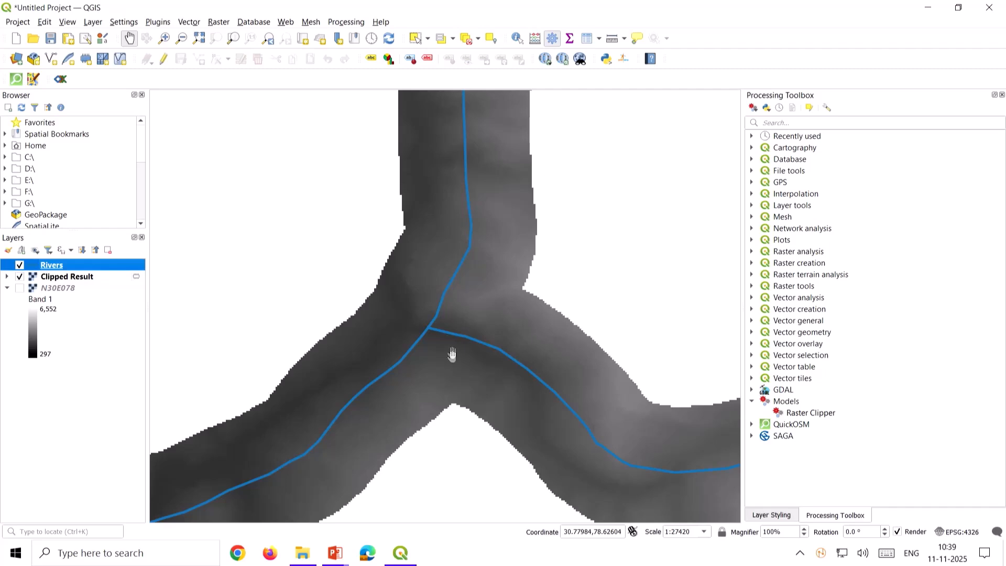
scroll(443, 311, down, 2)
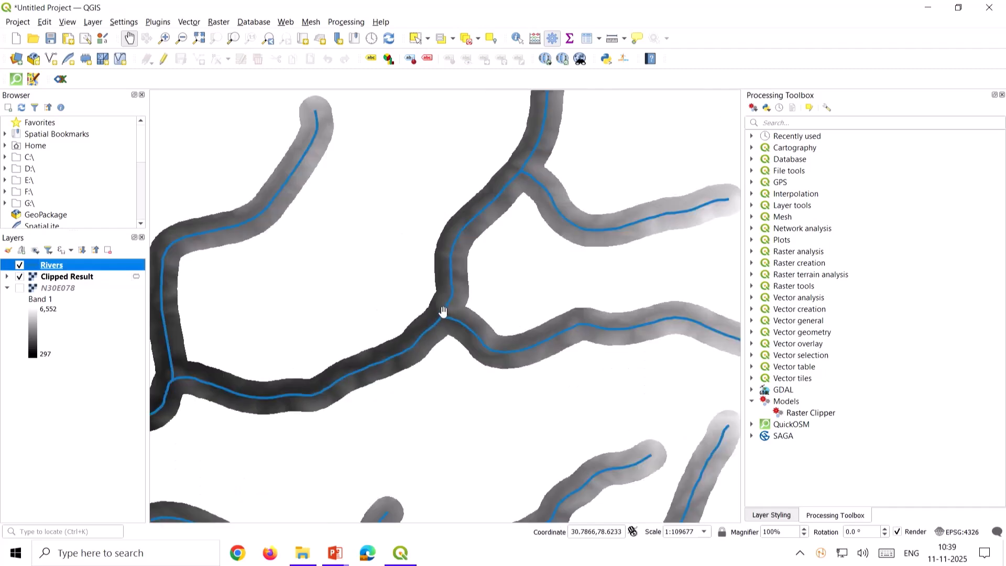
scroll(443, 310, down, 1)
scroll(443, 311, down, 1)
drag(443, 311, 469, 375)
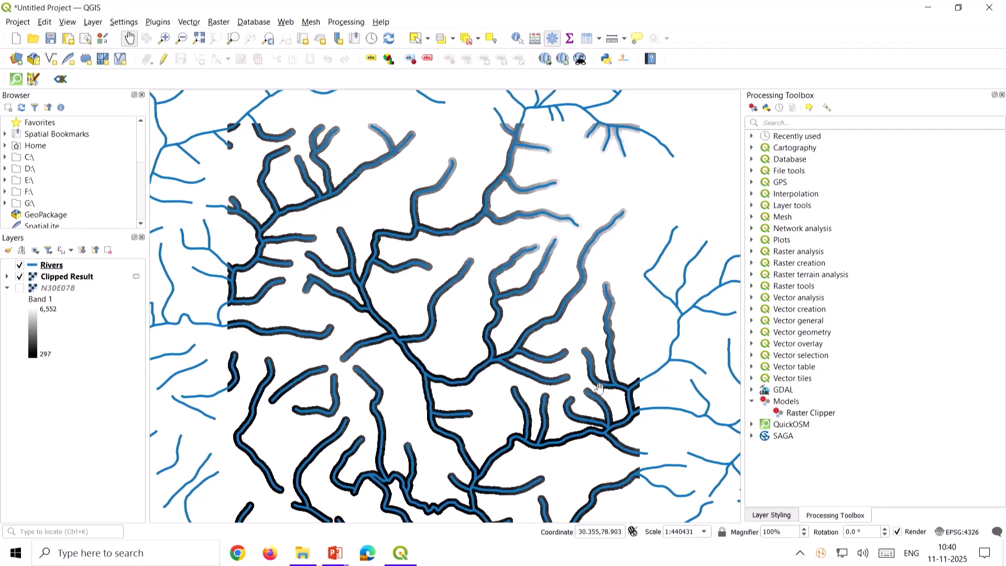
Open the Raster Clipper model's run dialog to review its parameters and buffer distance, and close it without running.
click(828, 419)
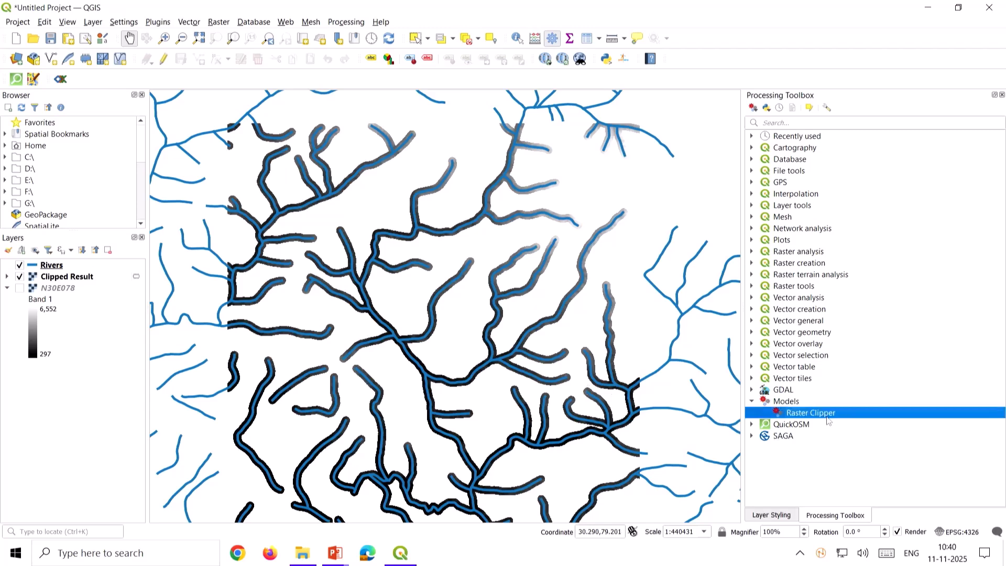
double_click(828, 419)
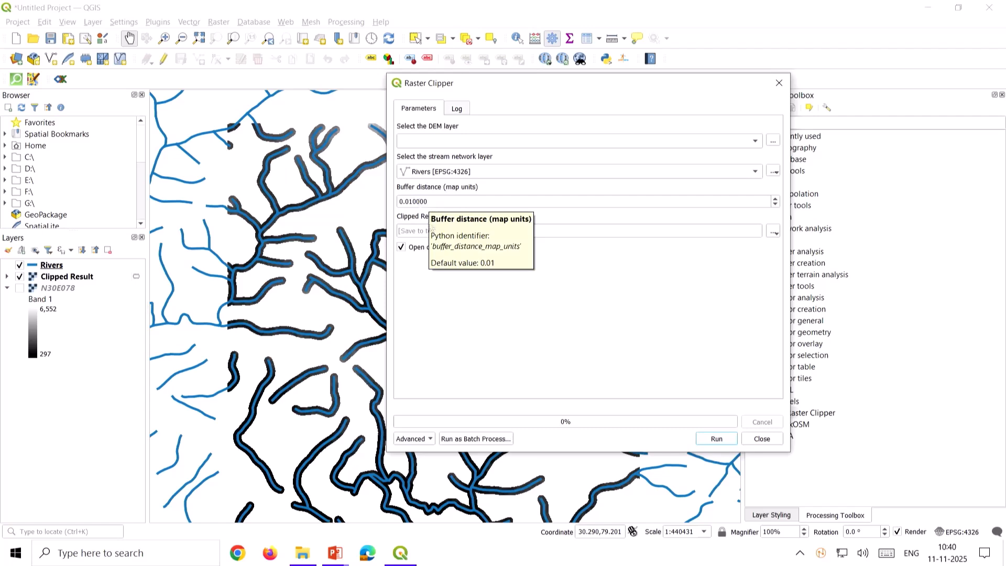
click(779, 83)
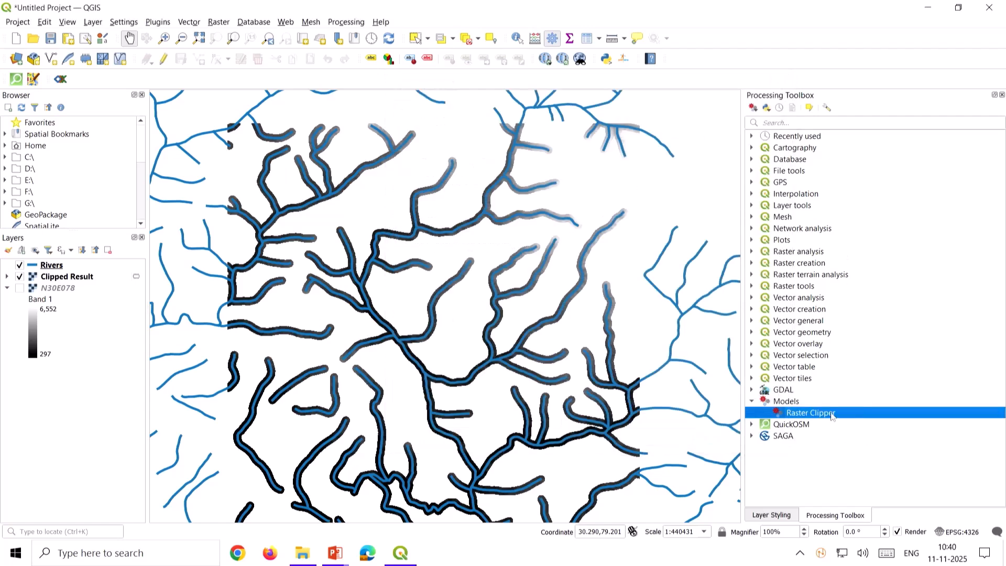
Open the Raster Clipper model for editing in the Model Designer and show the list of available algorithms.
right_click(832, 416)
click(846, 467)
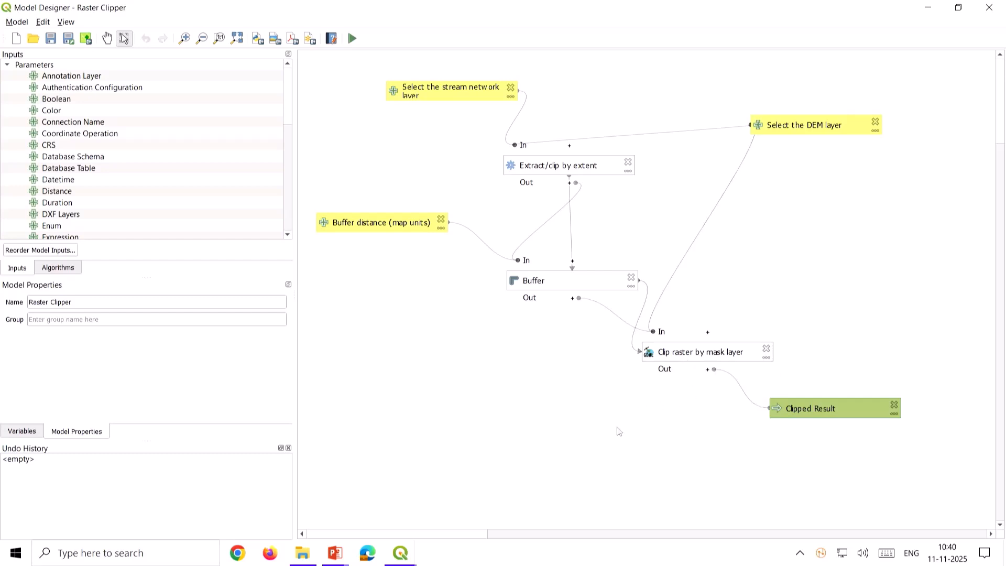
click(59, 269)
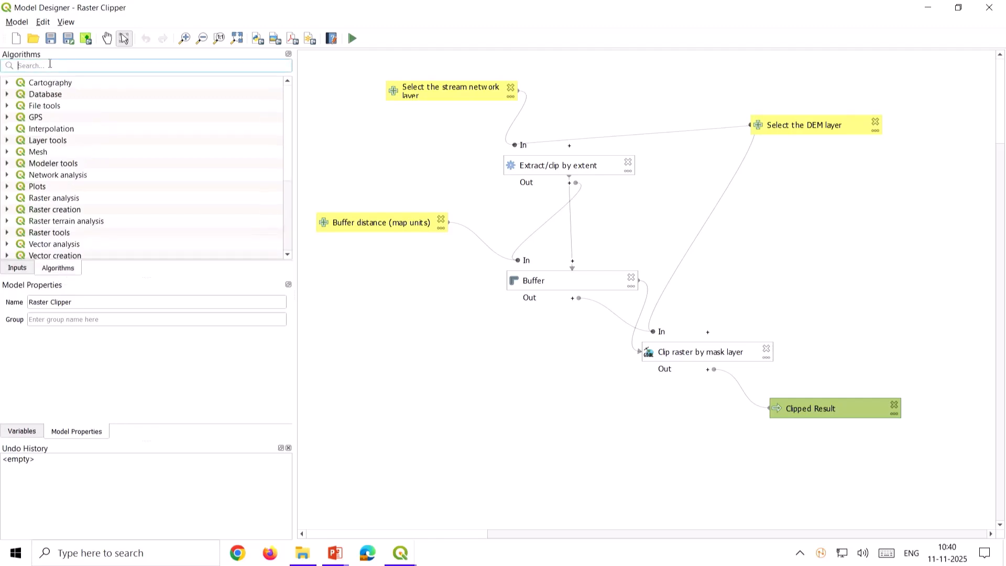
Search the algorithms for "repo", "proj" and "translate", and select the GDAL Translate (convert format) algorithm.
text(repo)
key(BackSpace)
key(BackSpace)
key(BackSpace)
key(BackSpace)
text(proj)
key(BackSpace)
key(BackSpace)
key(BackSpace)
key(BackSpace)
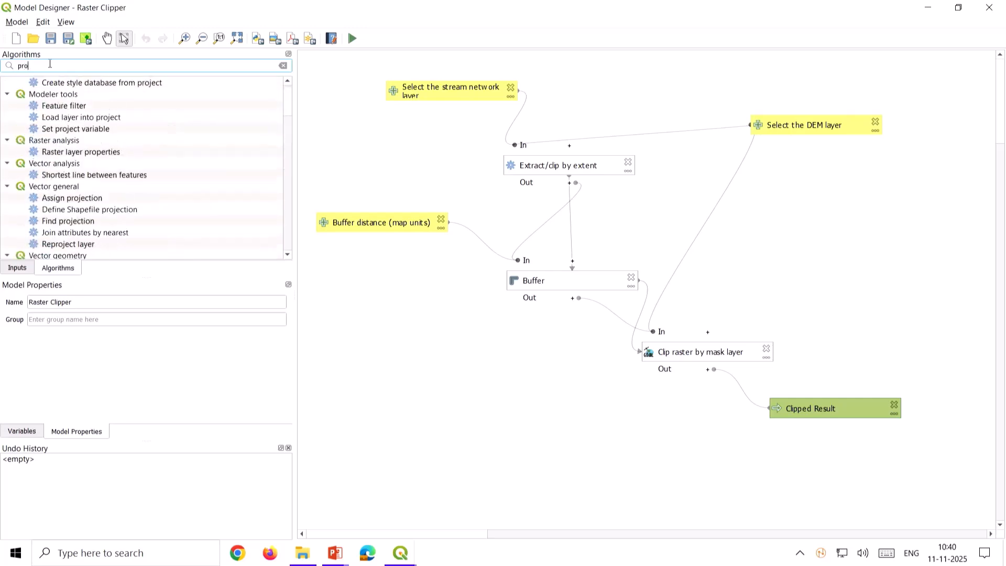
text(translate)
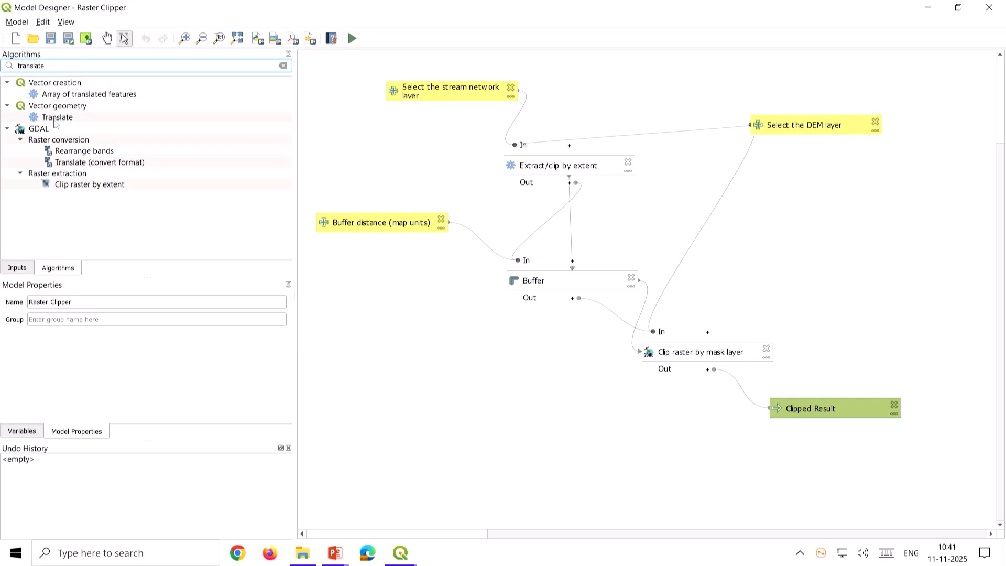
click(100, 163)
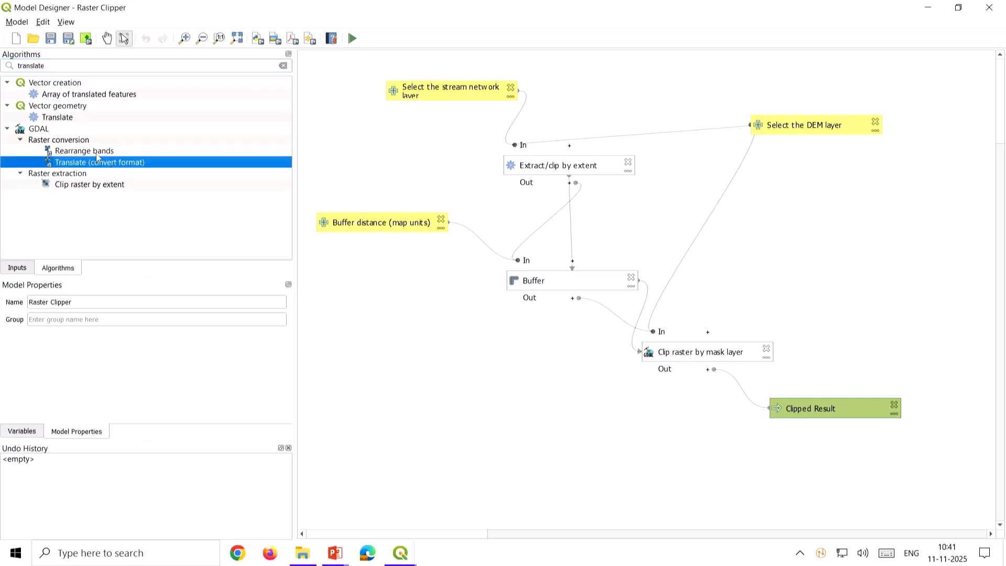
Search the algorithms for "warp" and select the GDAL Warp (reproject) algorithm.
click(73, 63)
text(warp)
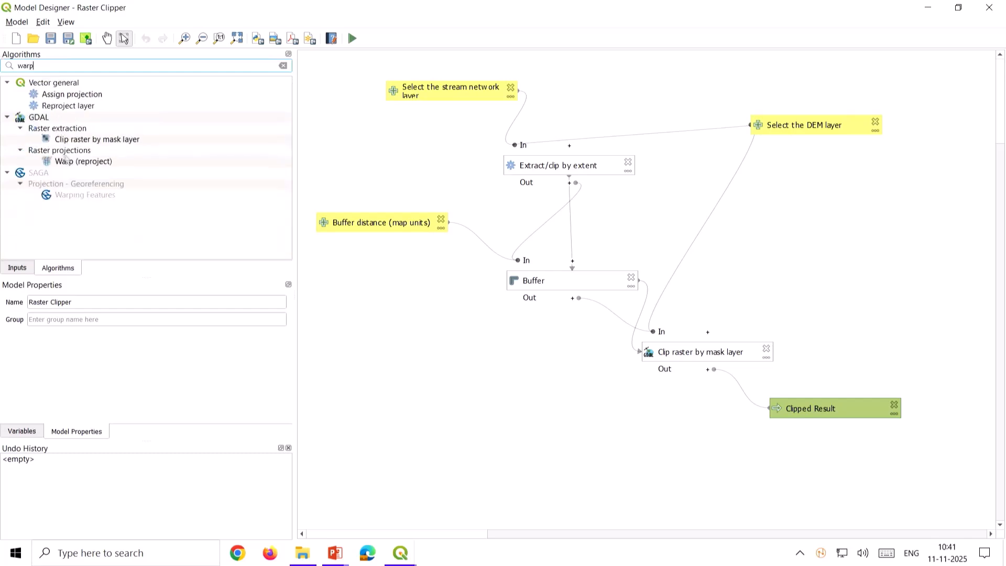
click(84, 163)
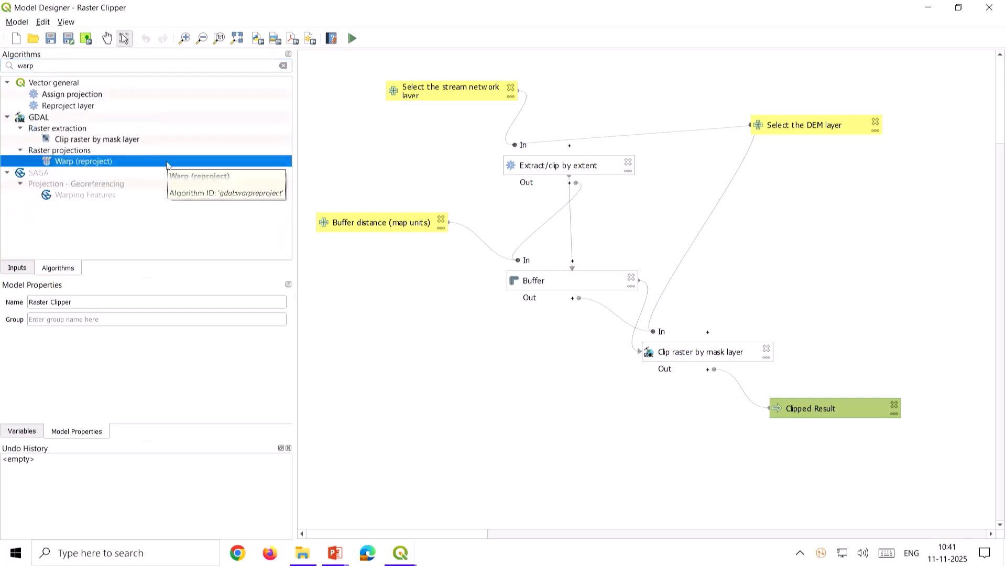